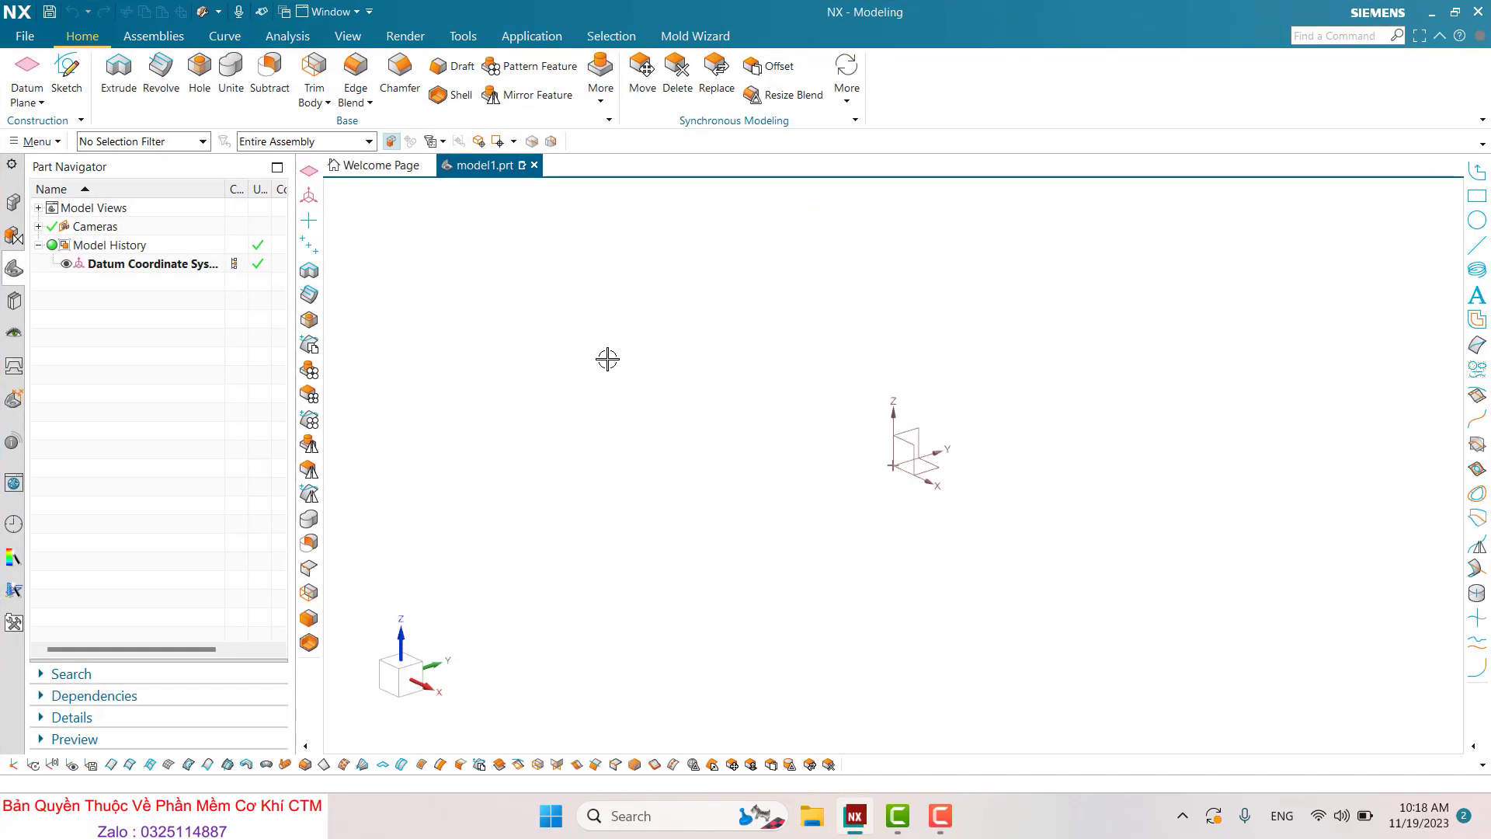
# Open Assembly Constraints from the Assemblies tab and cancel it without adding a constraint
pyautogui.click(156, 37)
pyautogui.click(371, 78)
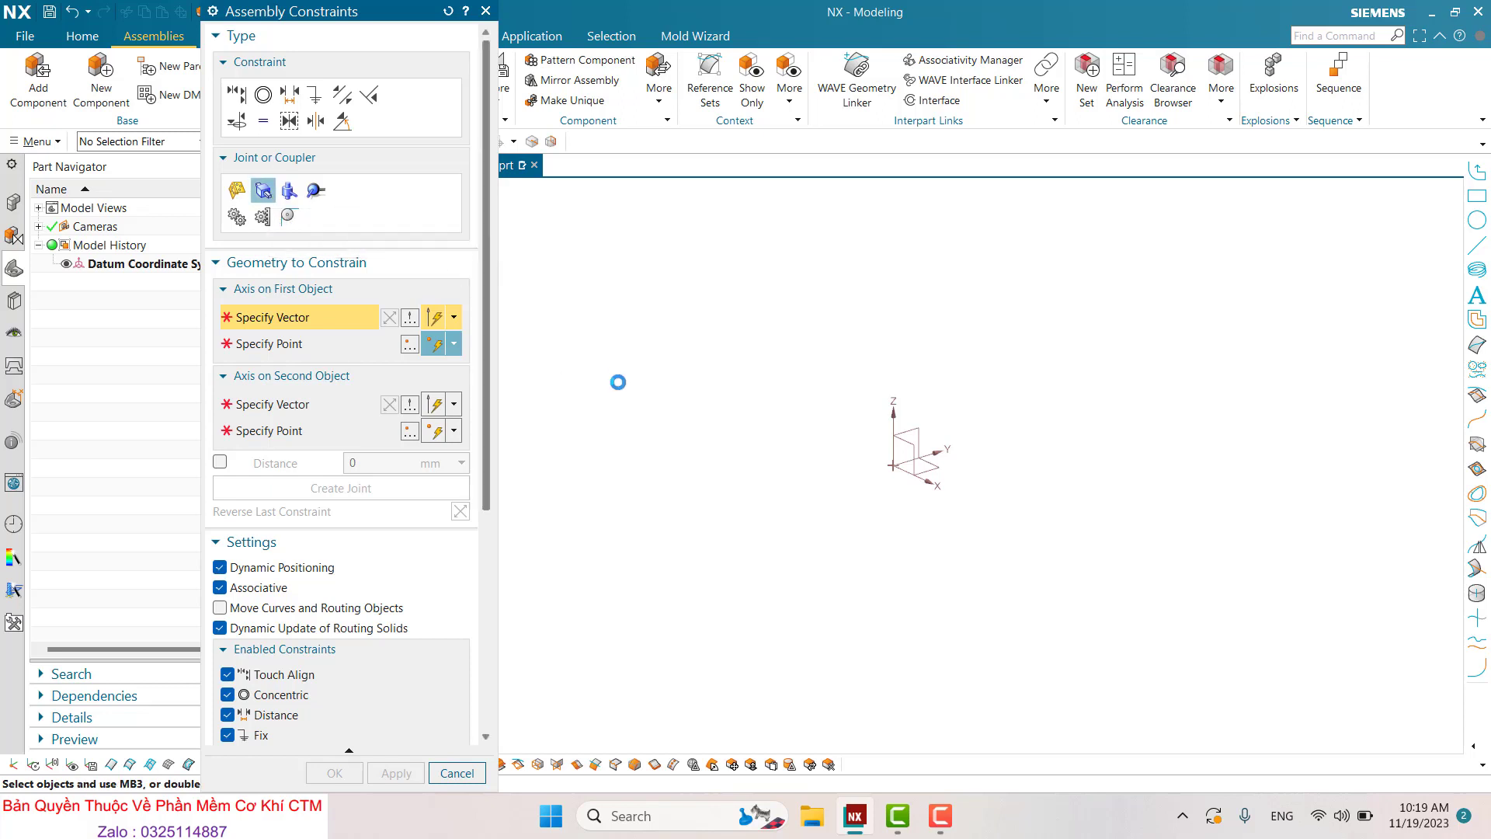
pyautogui.press('Escape')
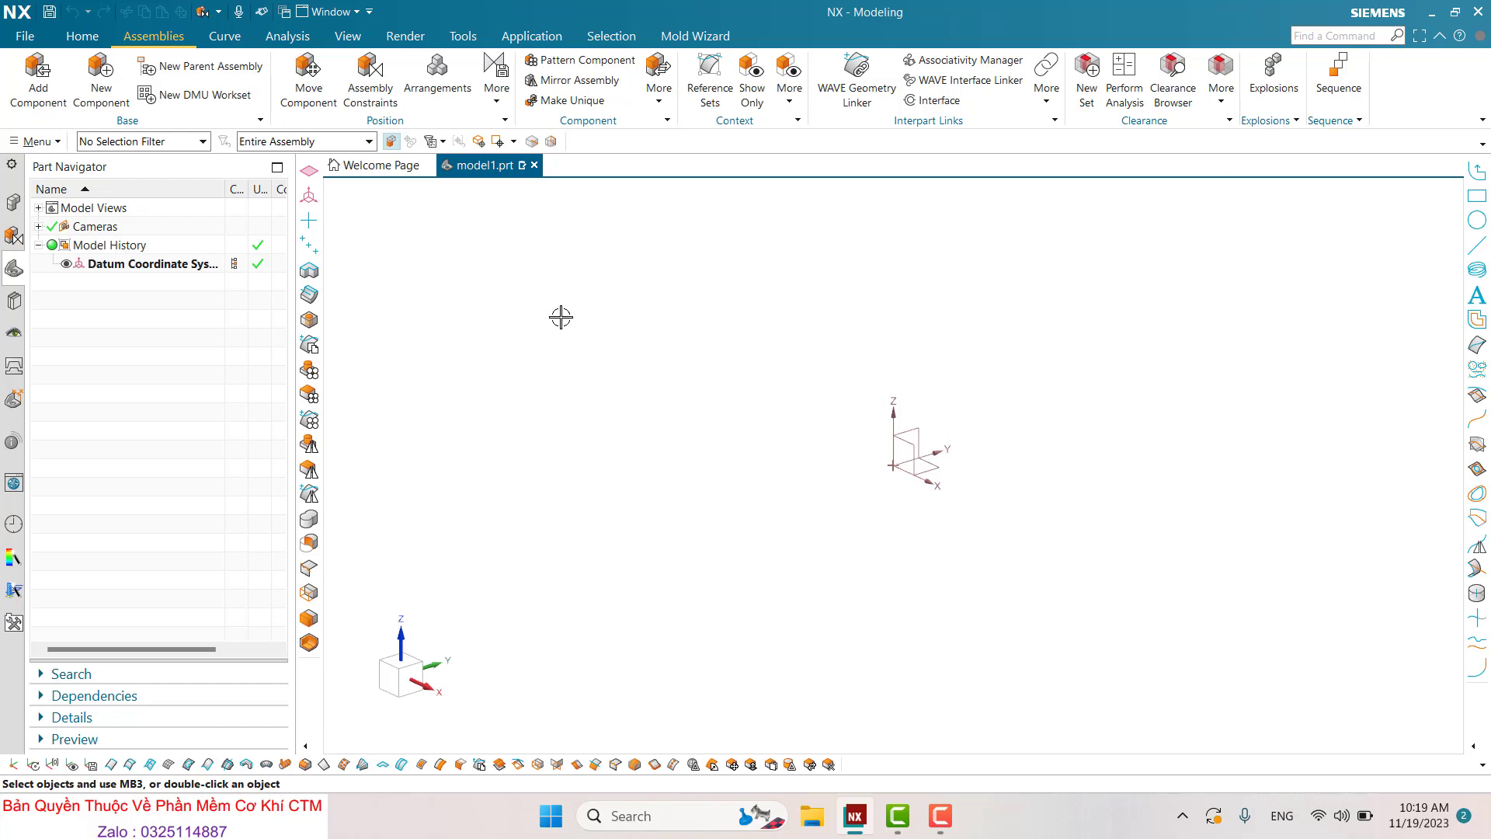
# Add Slotted Base_sldprt from the Slider Assemby > Topic 5 folder to model1 as a fixed component
pyautogui.click(38, 77)
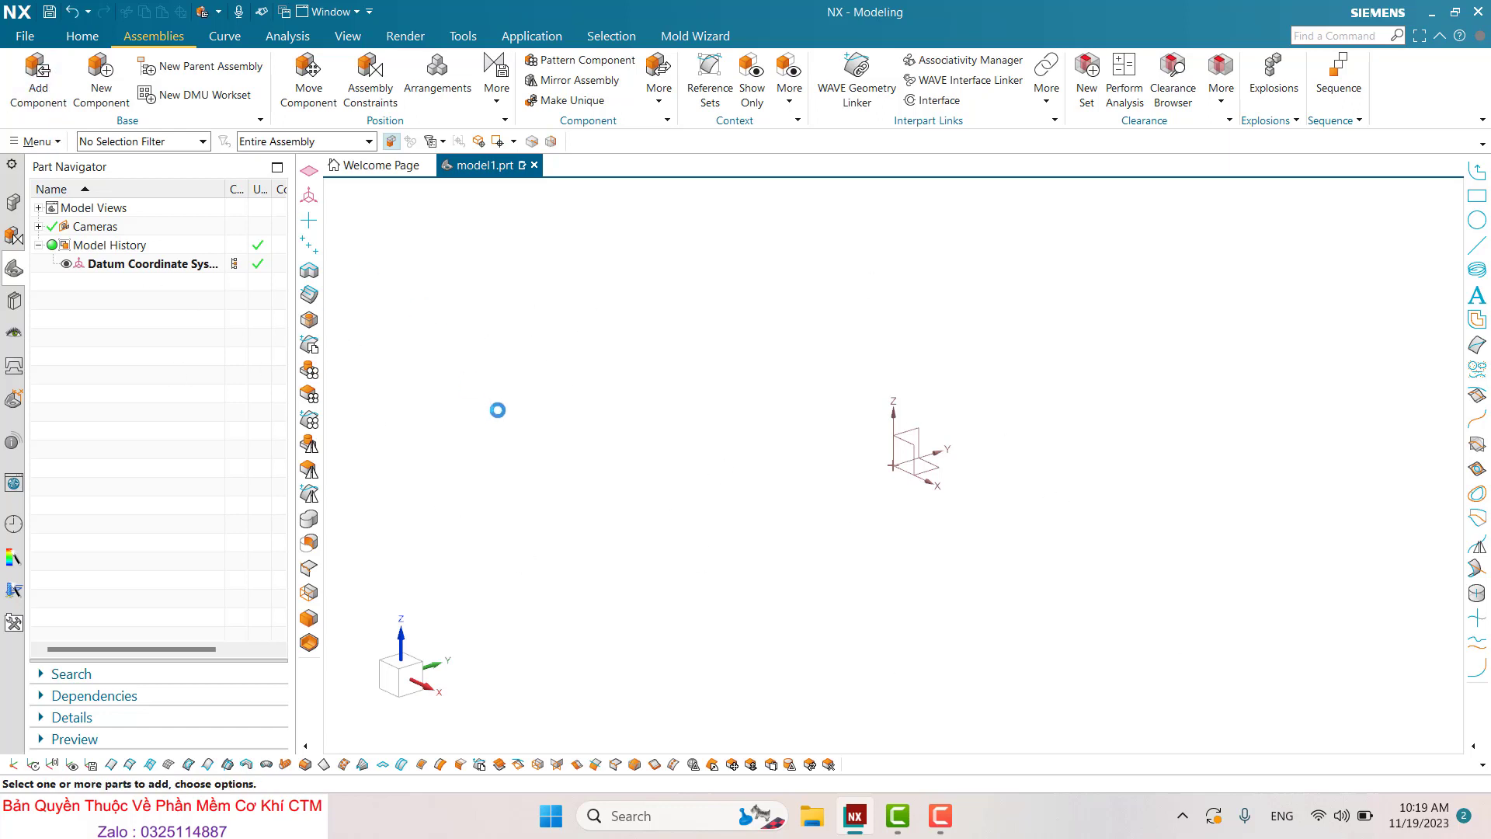
pyautogui.click(457, 113)
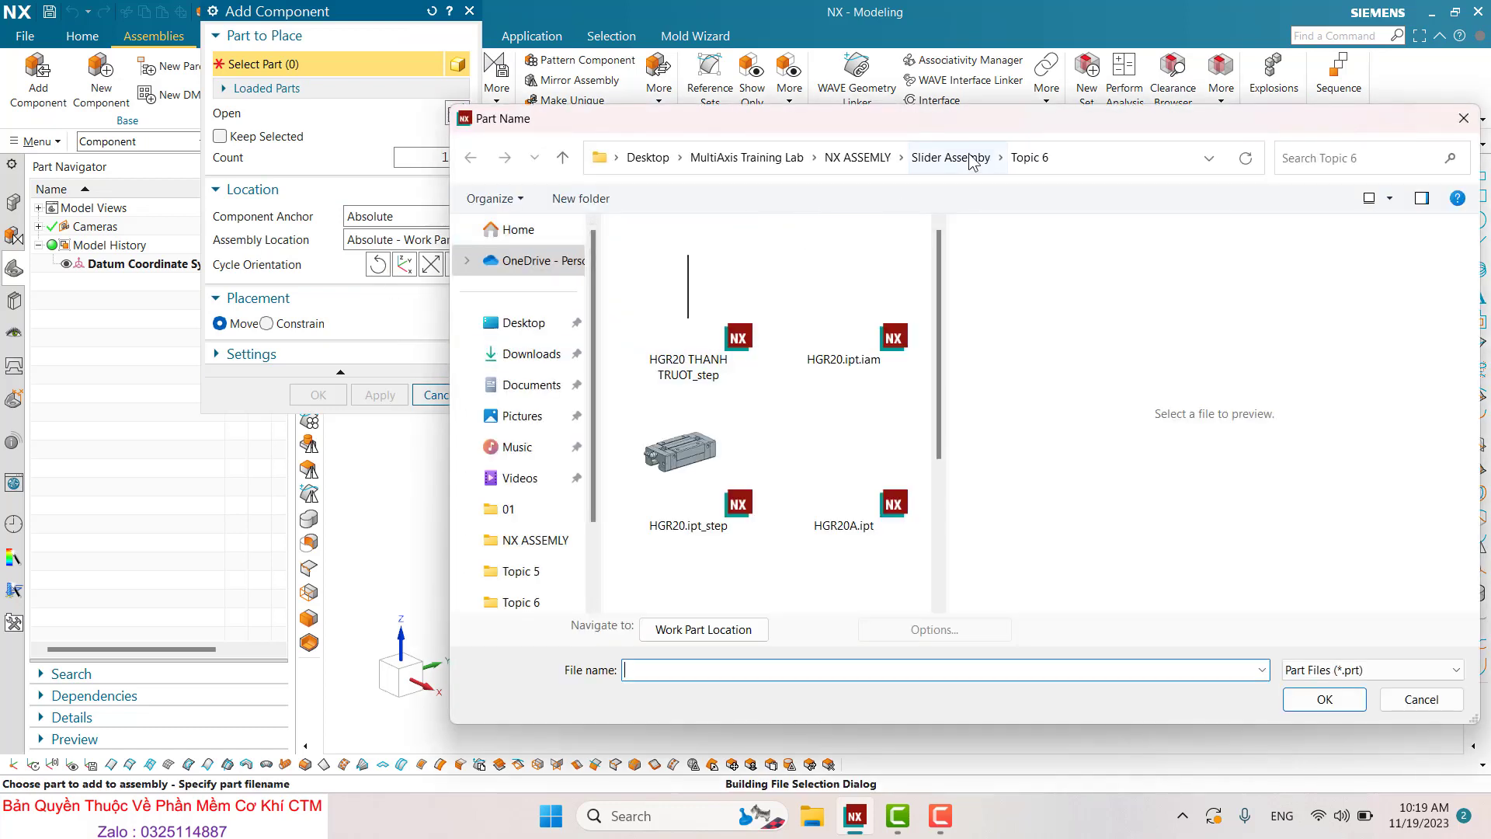
pyautogui.click(955, 156)
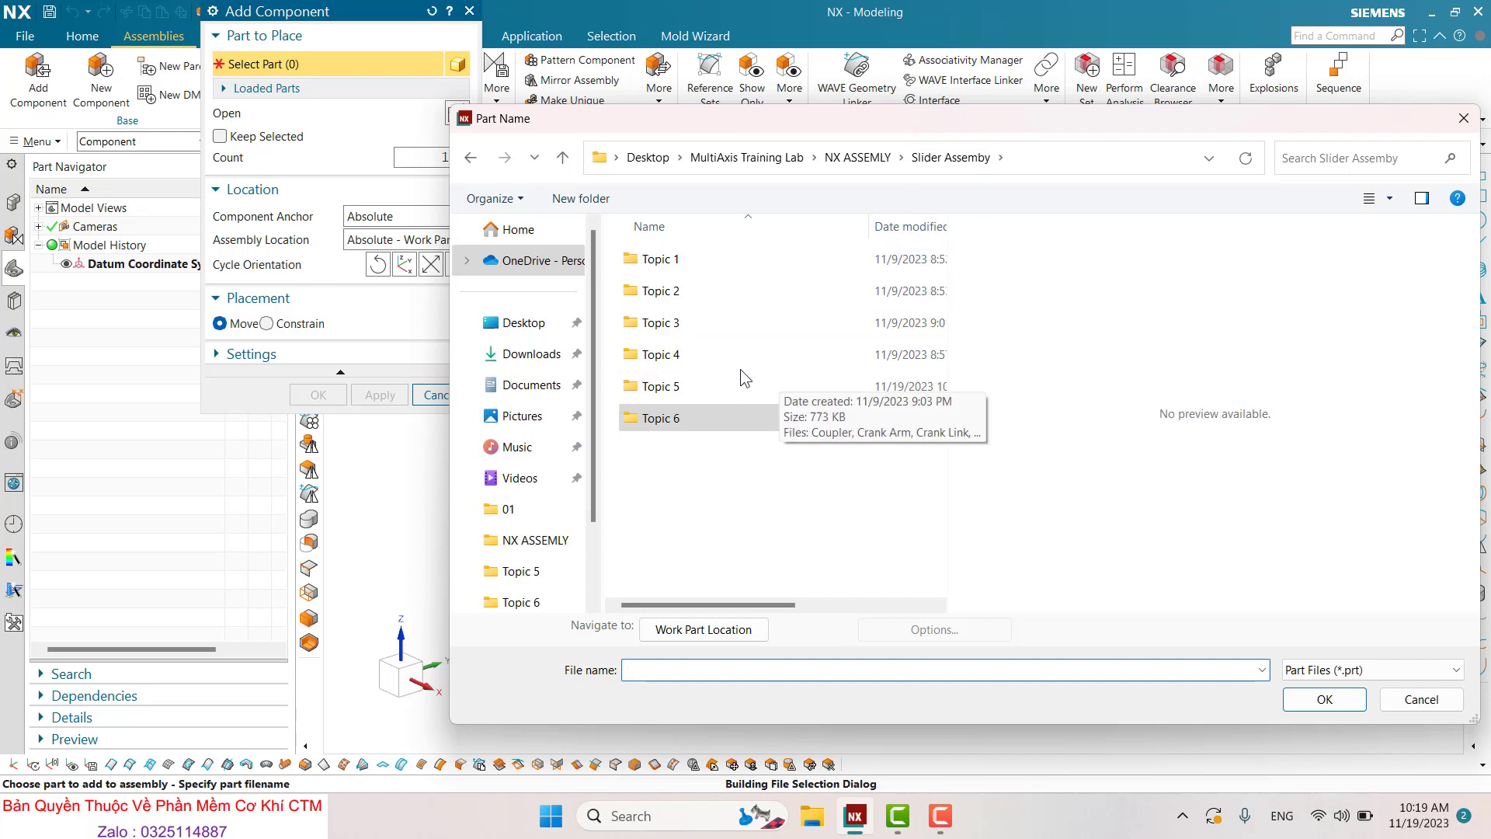
pyautogui.doubleClick(691, 384)
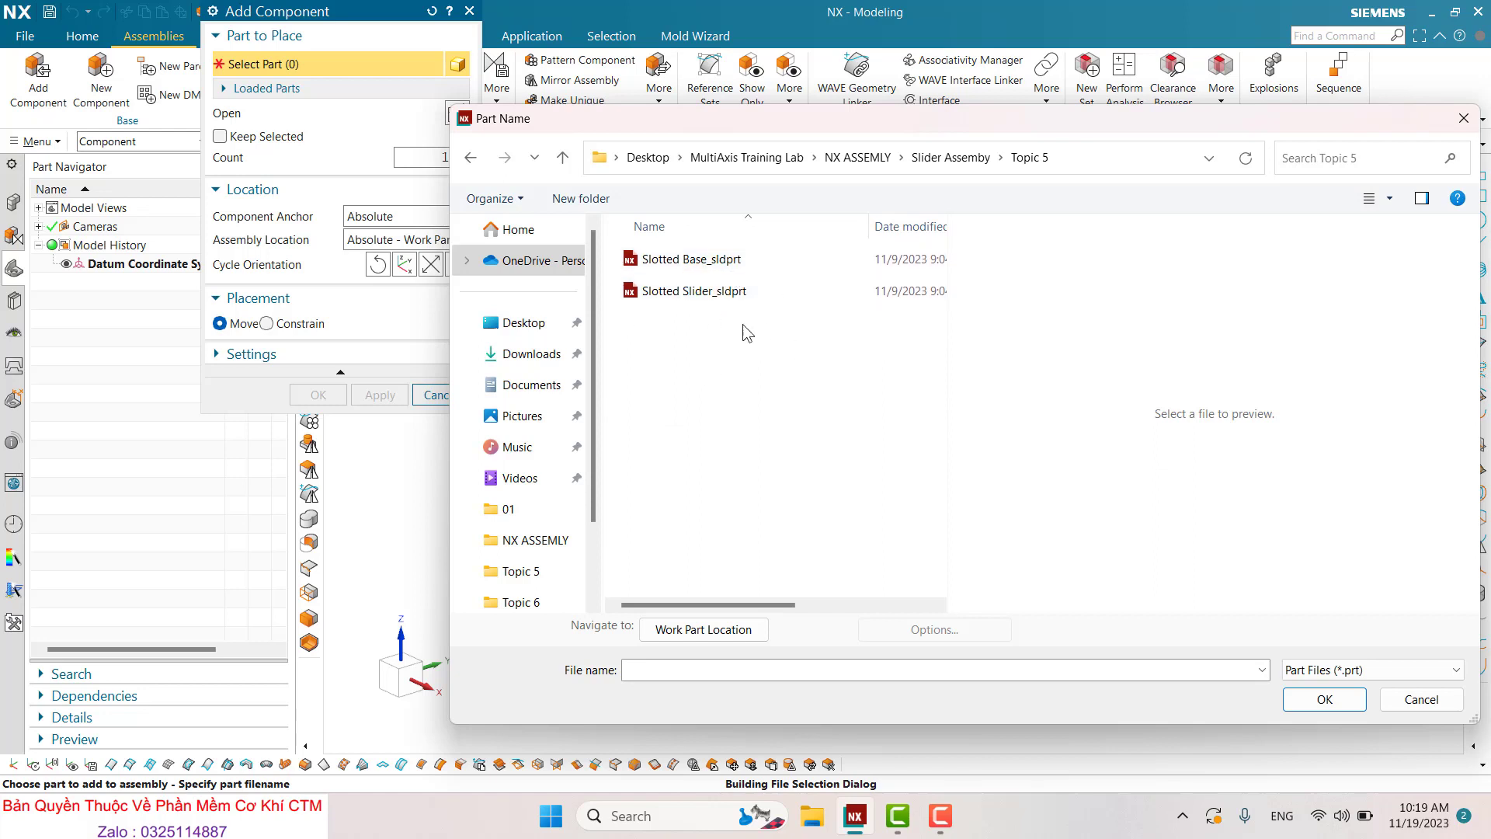
pyautogui.doubleClick(659, 263)
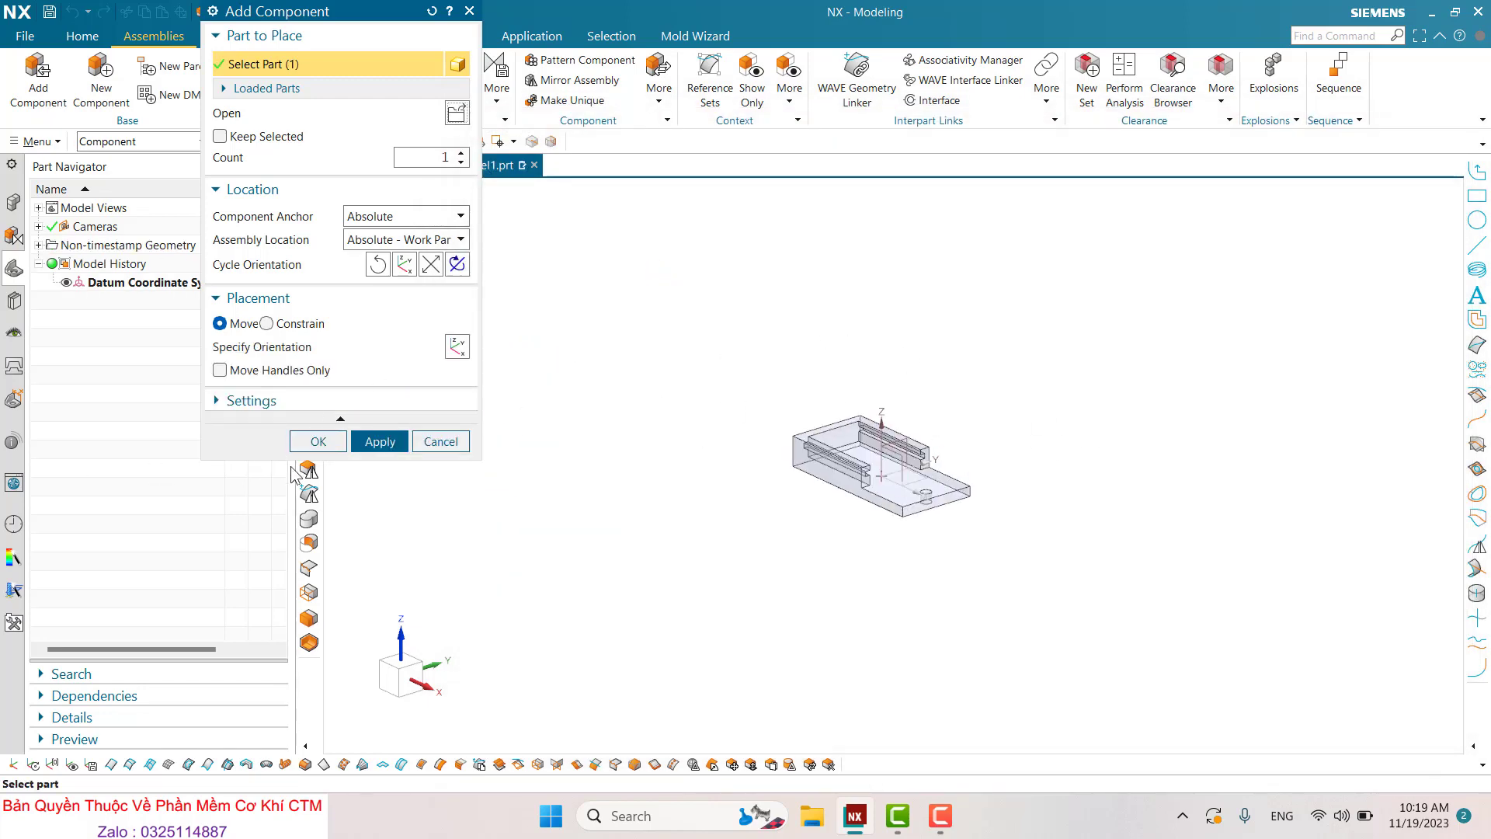
pyautogui.click(314, 441)
# Show the assembly constraint list, orbit the view and select the slotted base
pyautogui.click(14, 236)
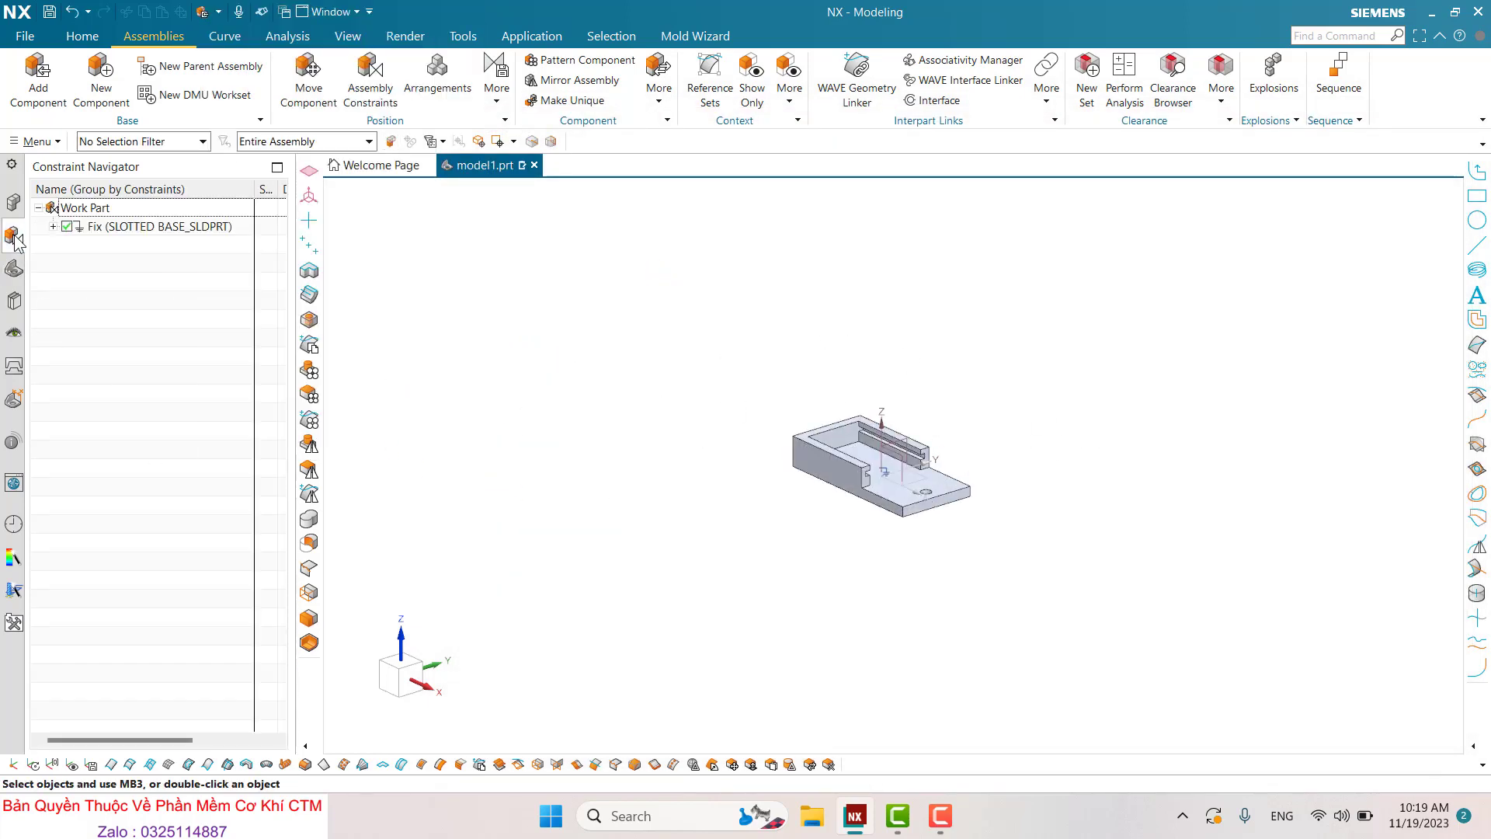
pyautogui.scroll(3, 892, 473)
pyautogui.moveTo(879, 360); pyautogui.dragTo(988, 459, button='middle')
pyautogui.click(985, 463)
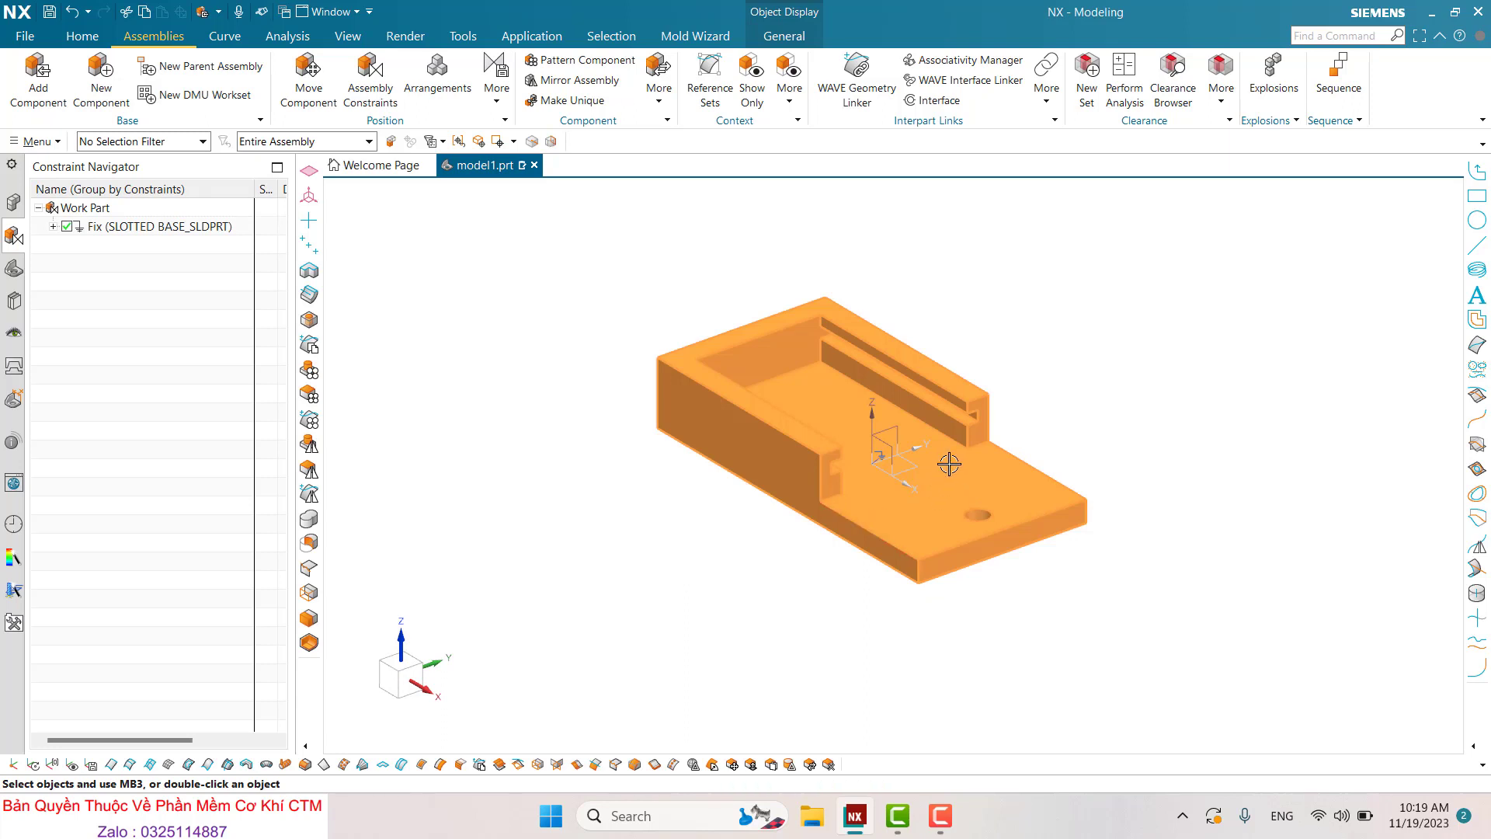
# Set the slotted base's display colour to blue in Edit Object Display
pyautogui.hotkey('ctrl', 'j')
pyautogui.click(432, 118)
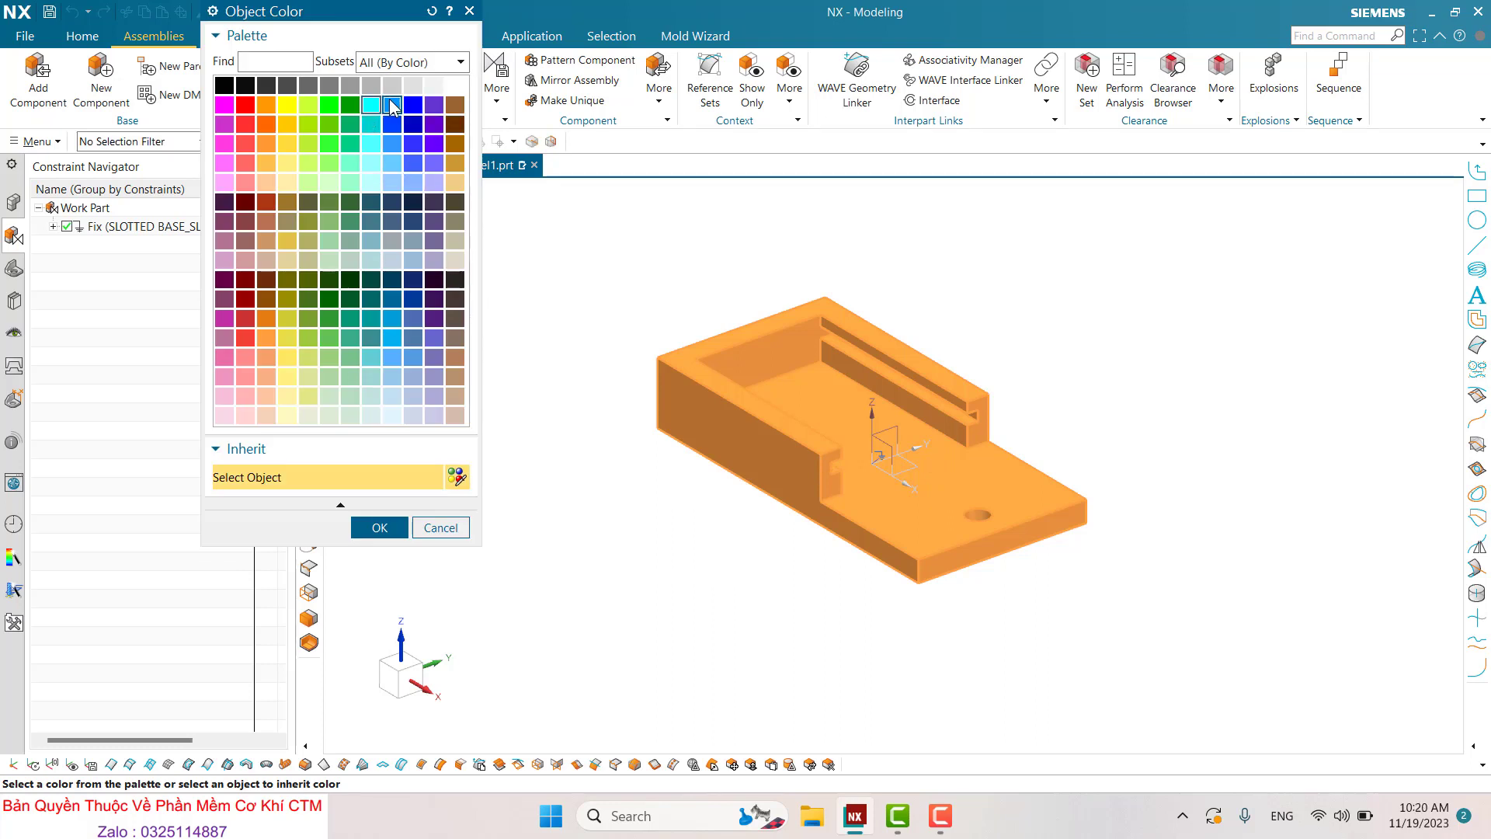
pyautogui.click(392, 104)
pyautogui.click(378, 527)
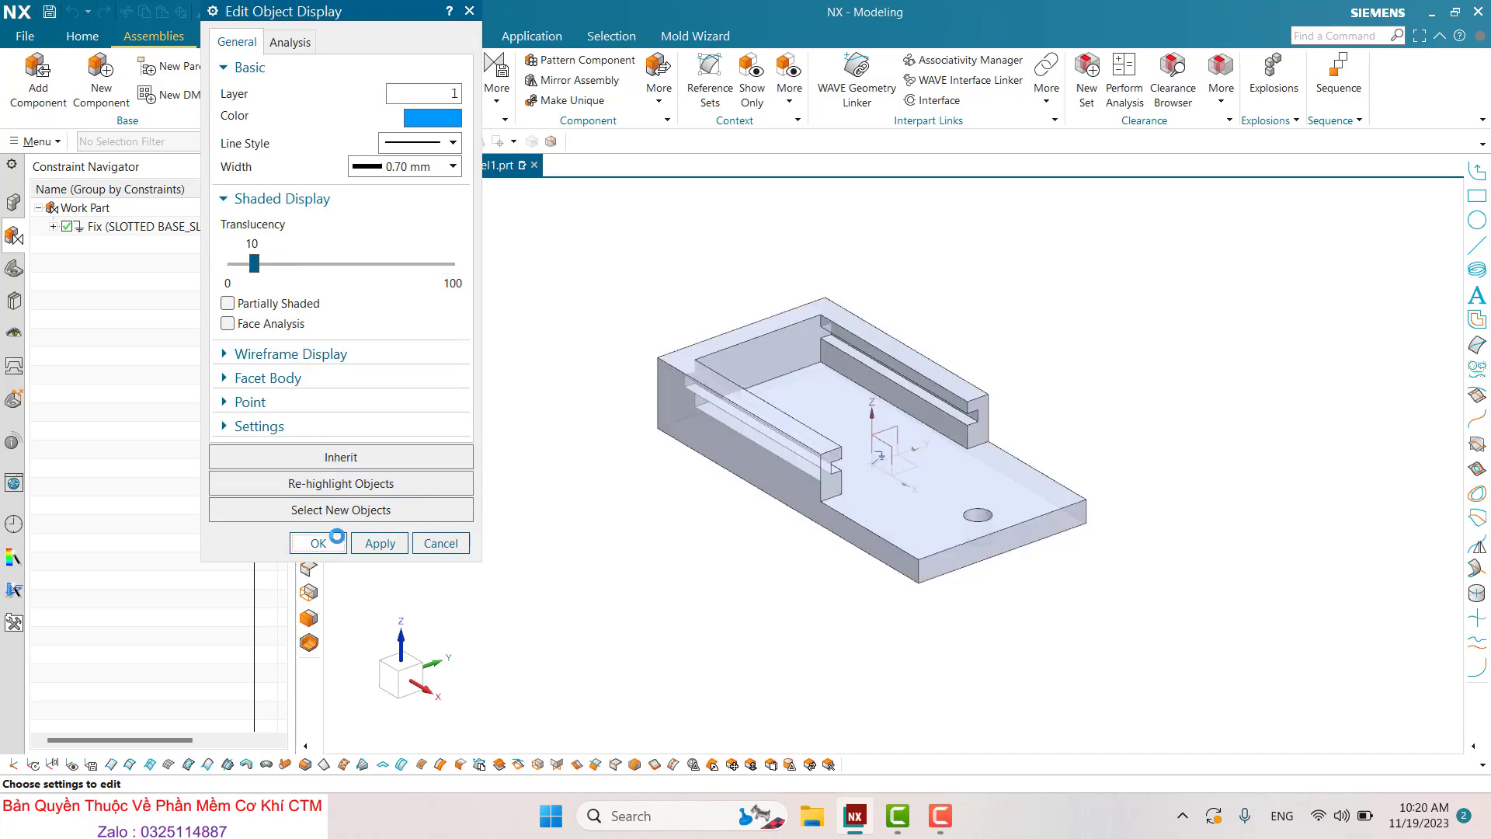
pyautogui.click(318, 543)
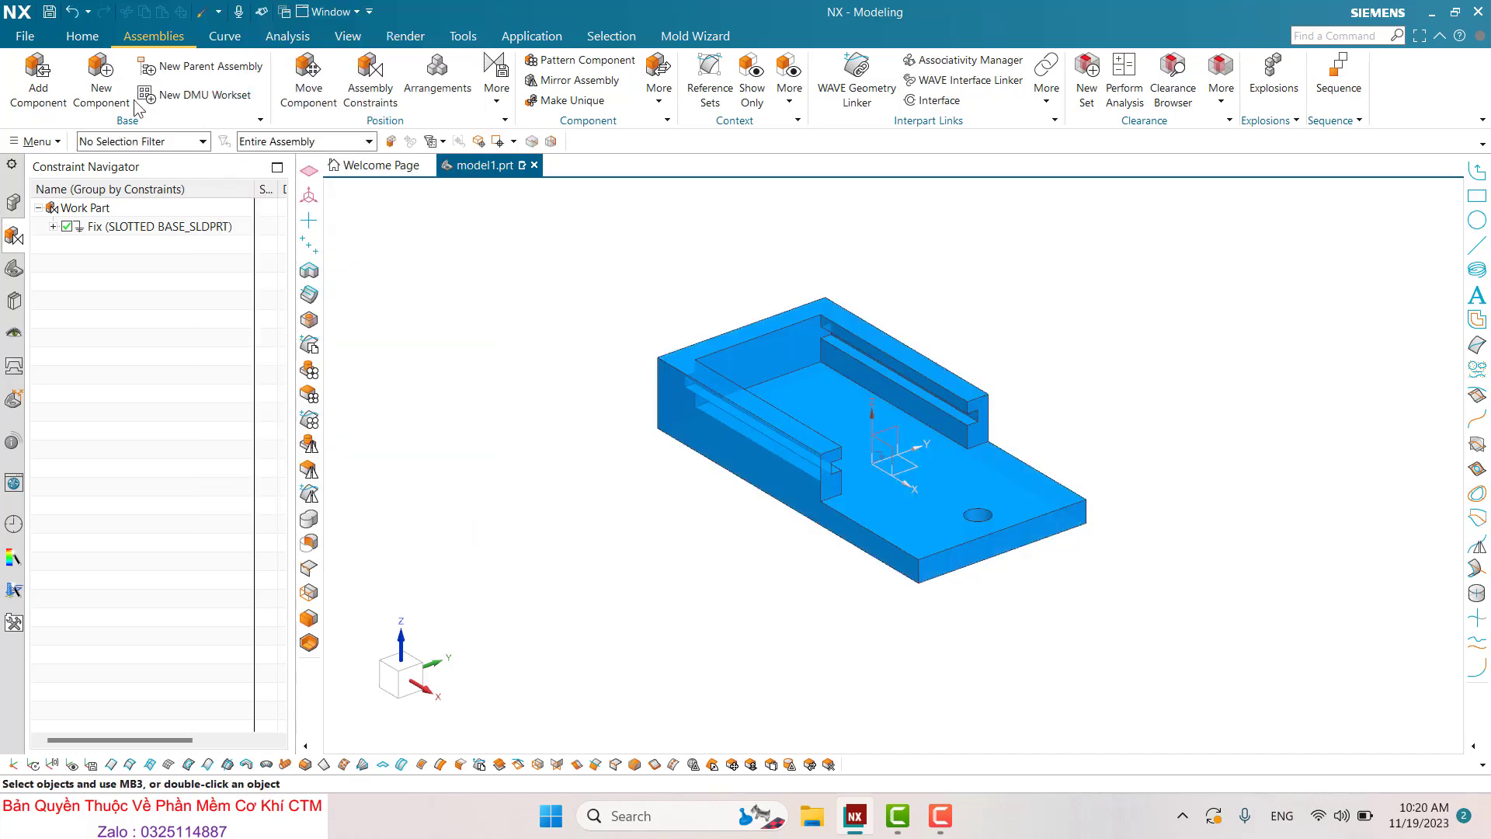
pyautogui.click(54, 83)
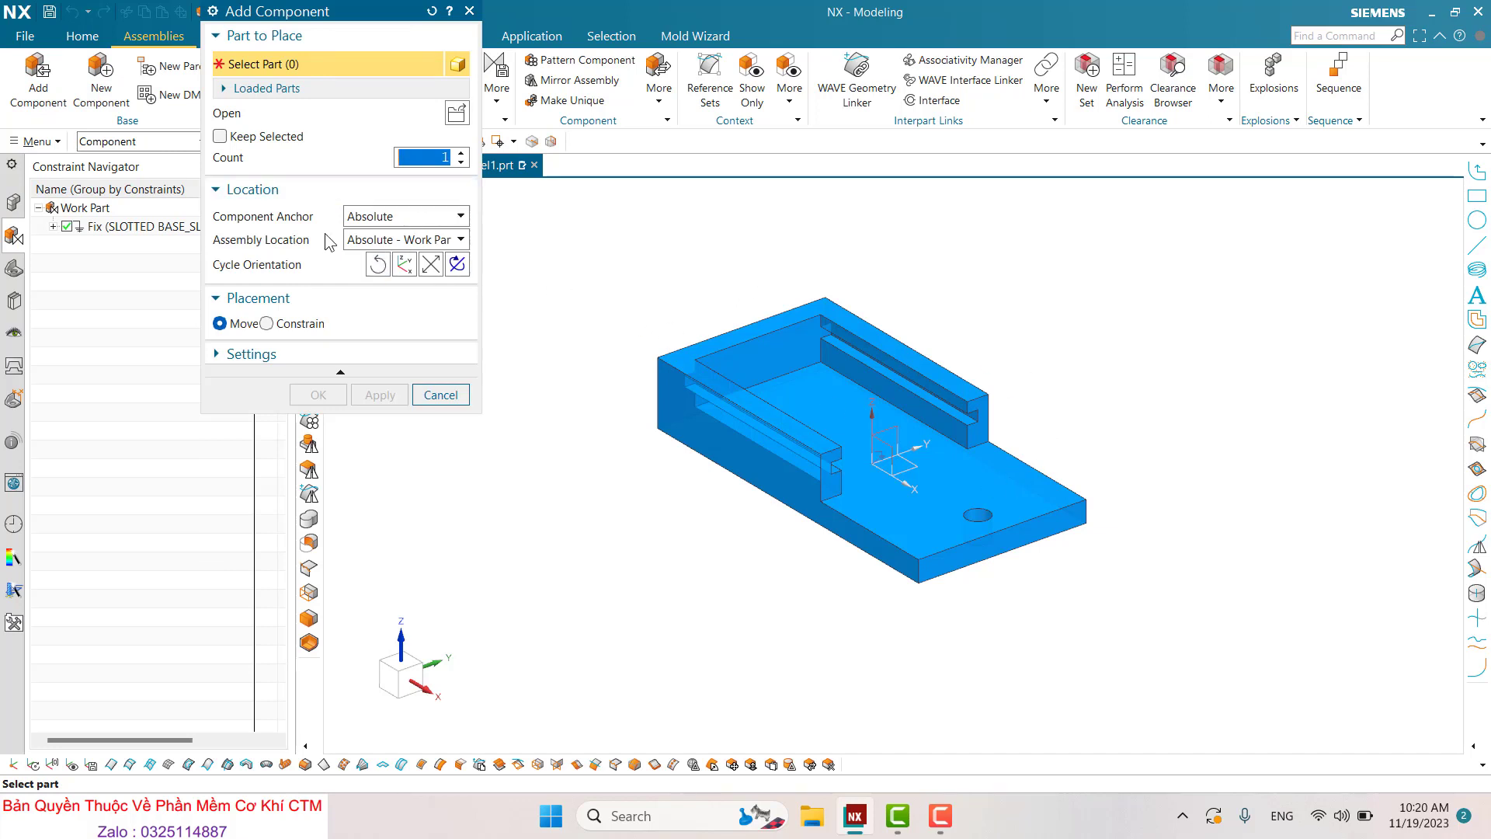
# Add Slotted Slider_sldprt to the assembly, positioned to the right of the blue base
pyautogui.click(456, 114)
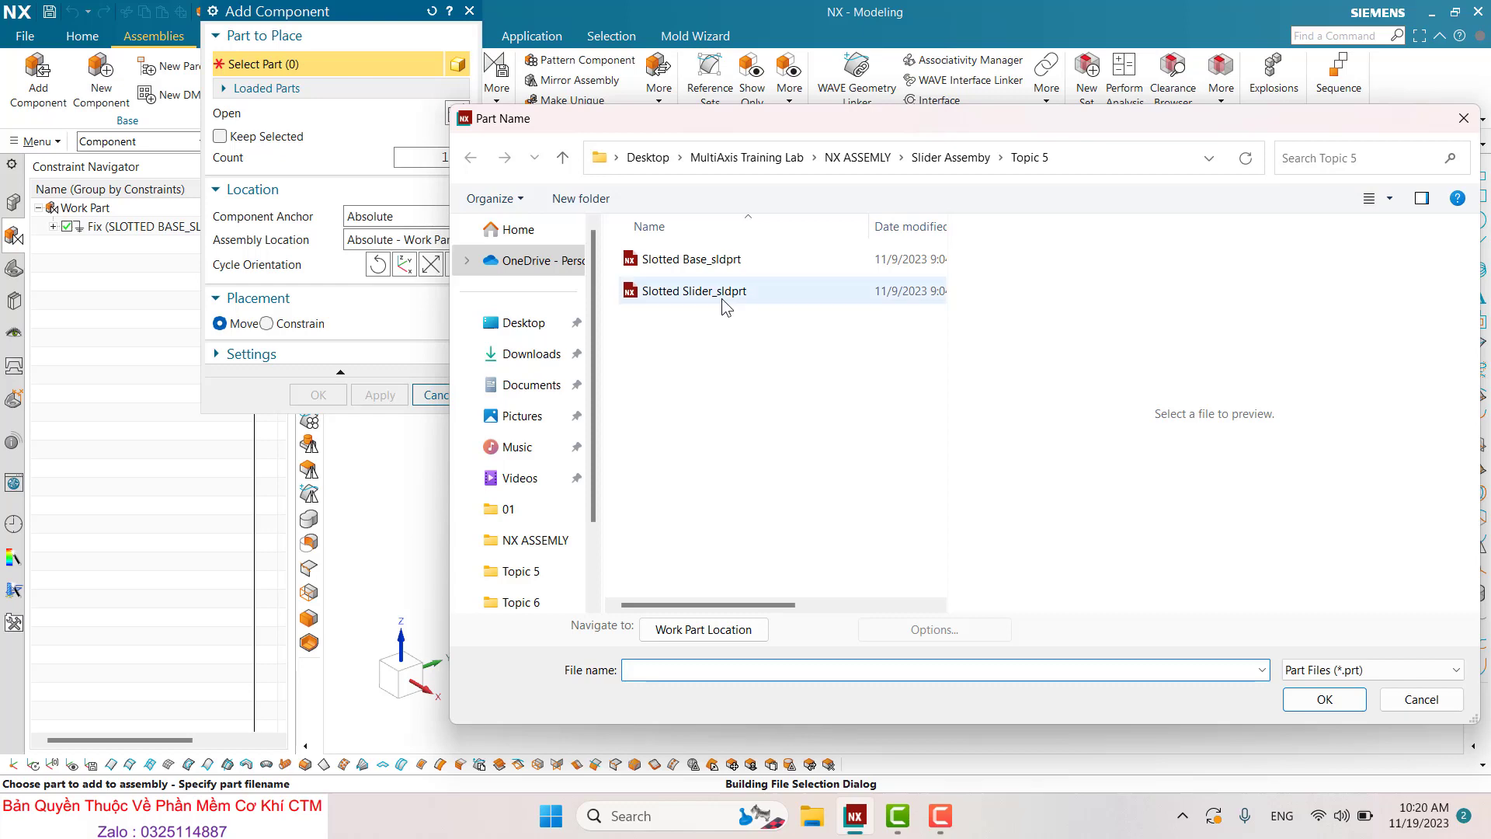
pyautogui.doubleClick(721, 298)
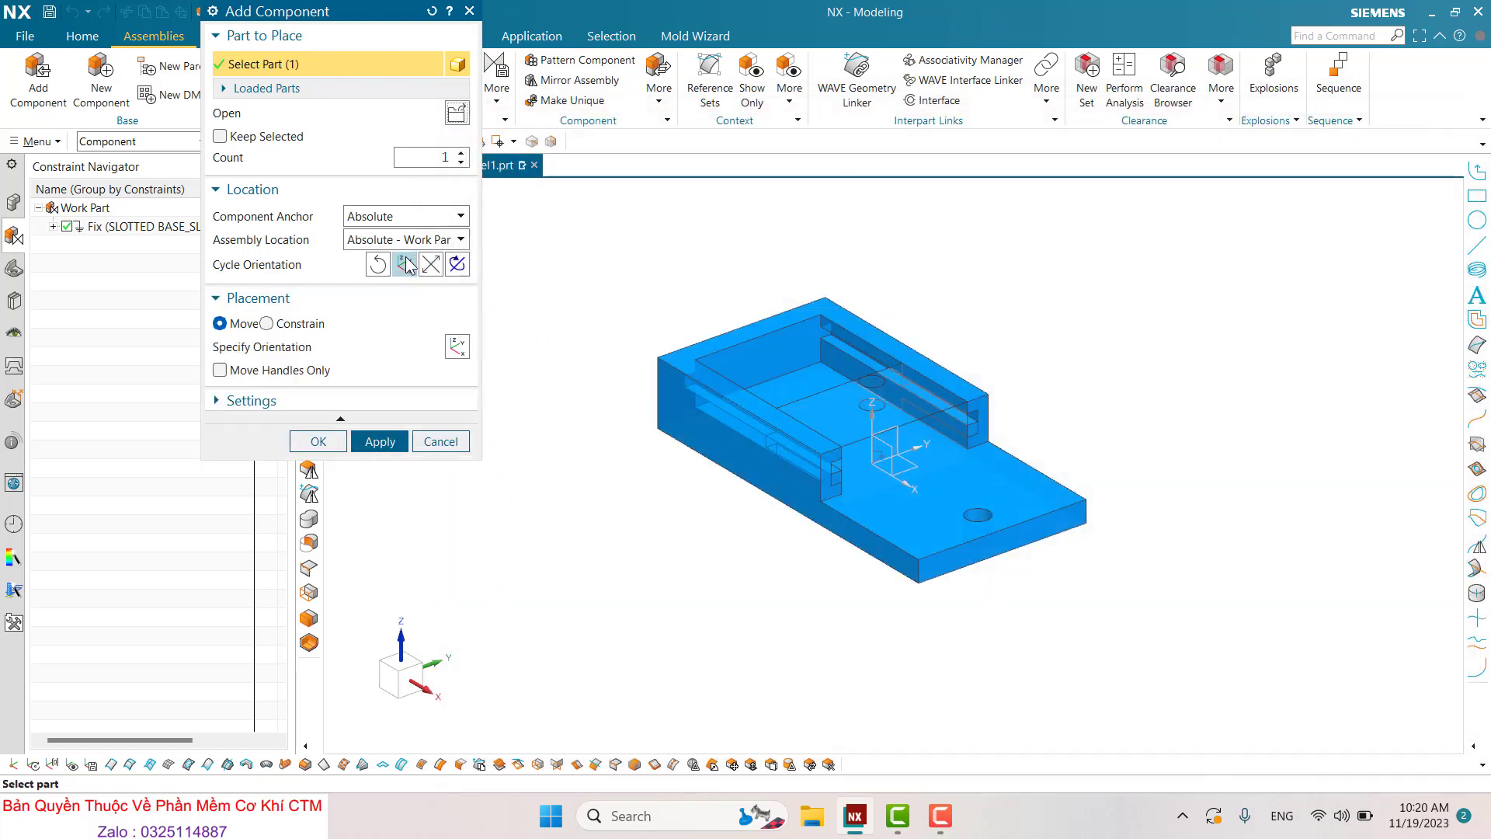
pyautogui.click(226, 326)
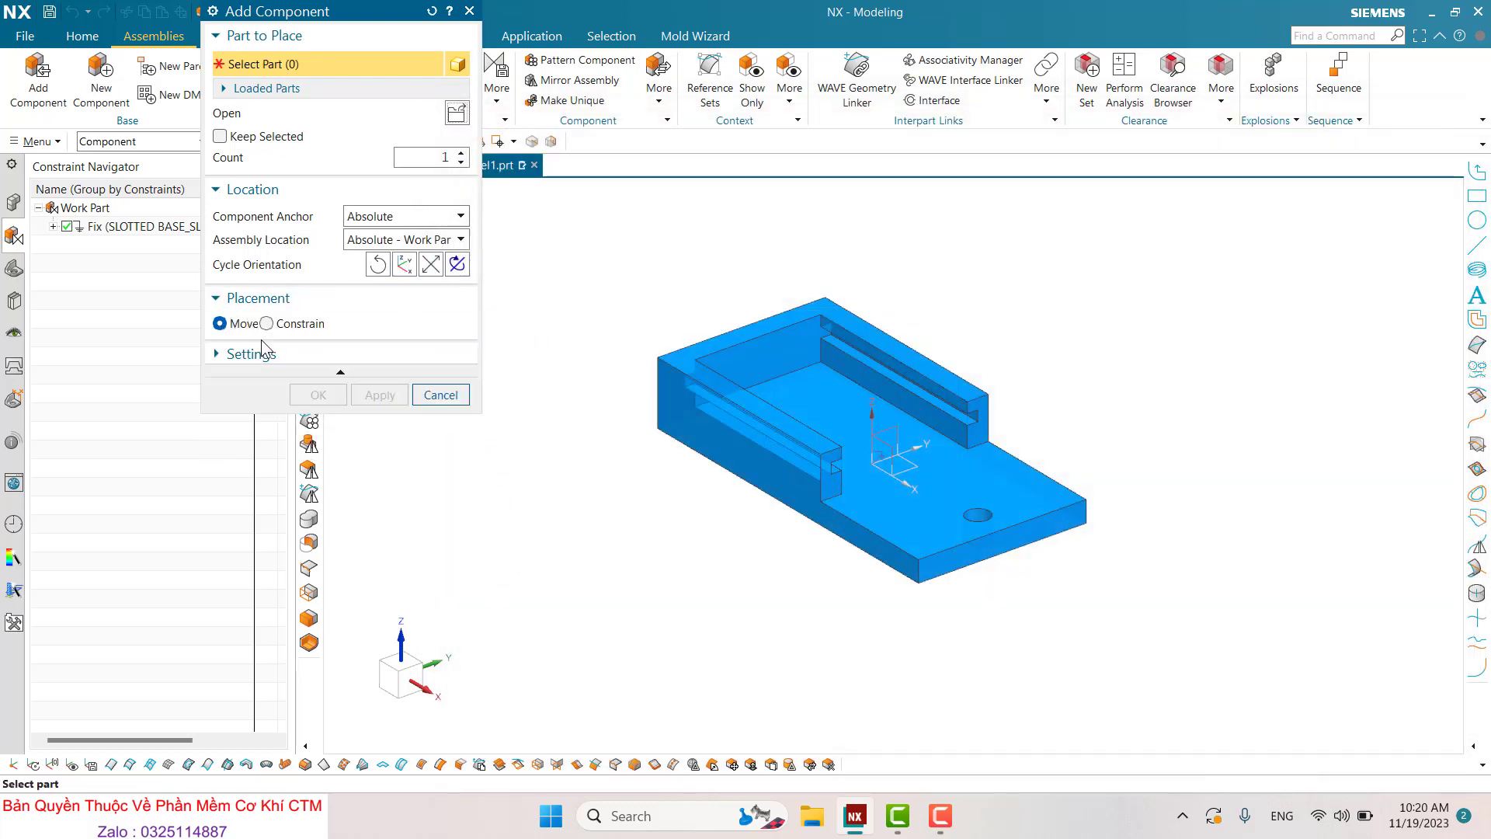
pyautogui.click(456, 113)
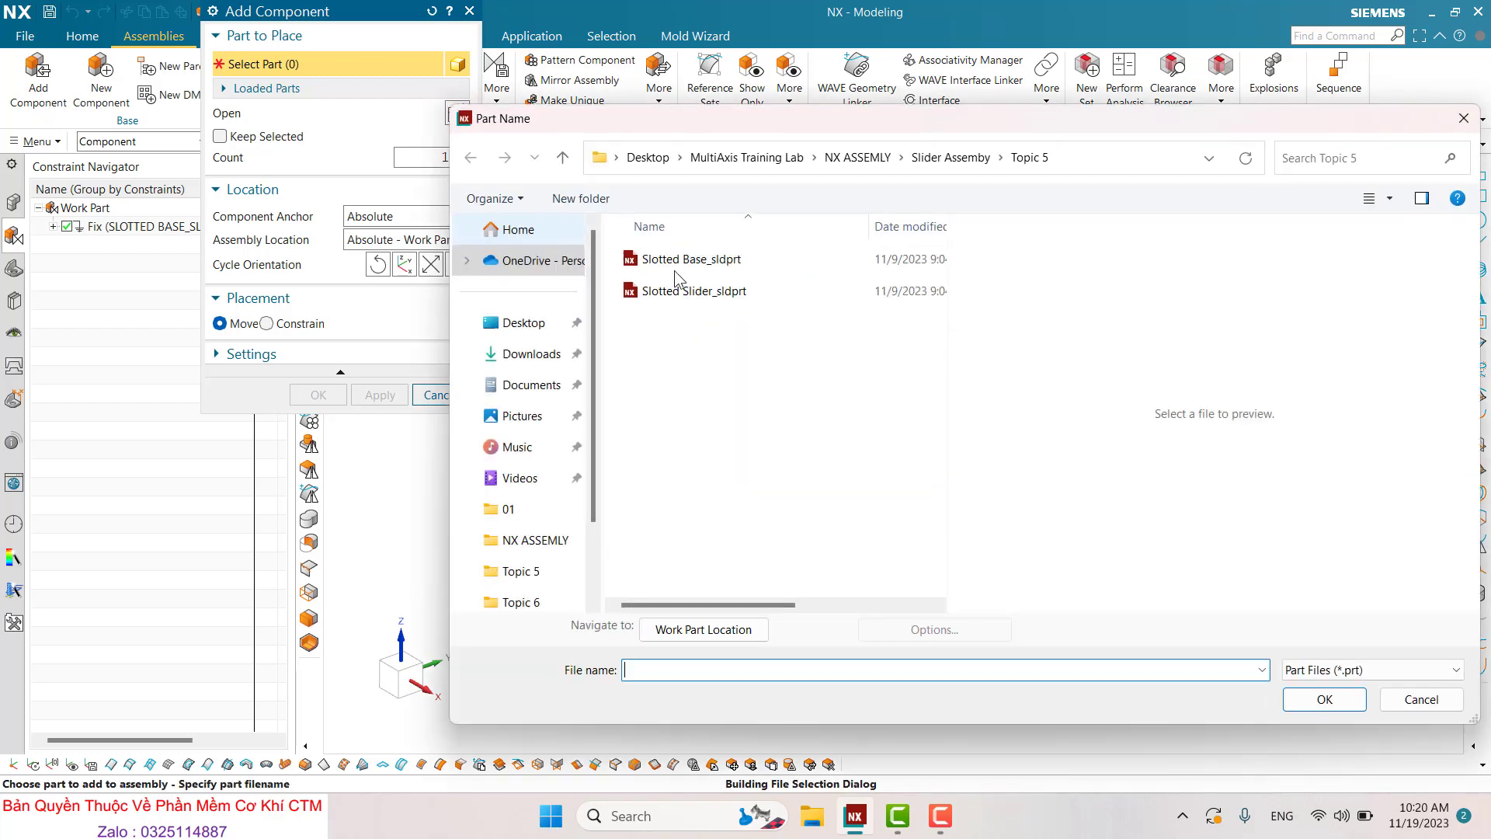
pyautogui.doubleClick(699, 298)
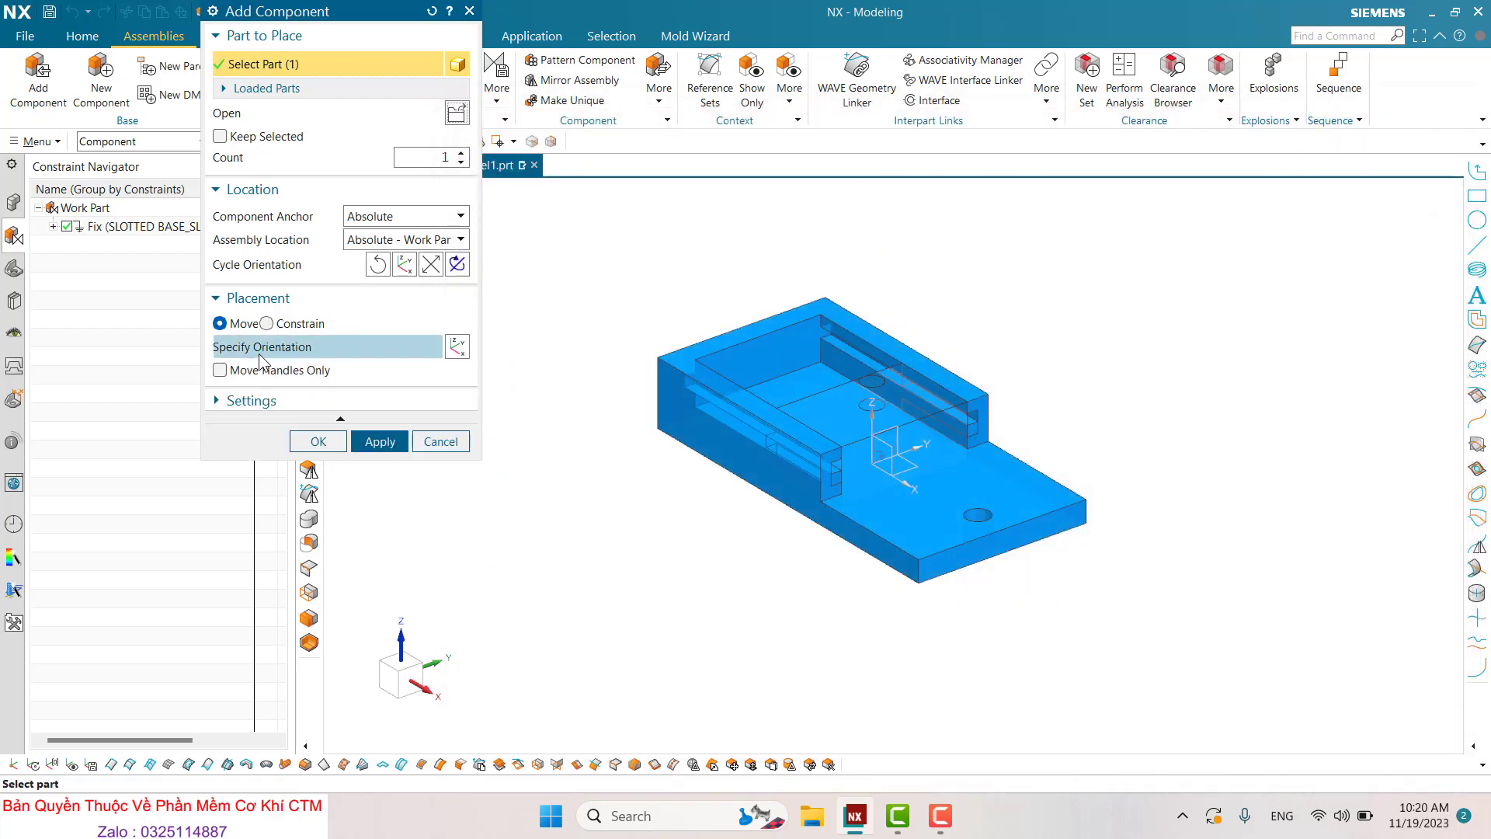
pyautogui.click(259, 353)
pyautogui.click(1084, 360)
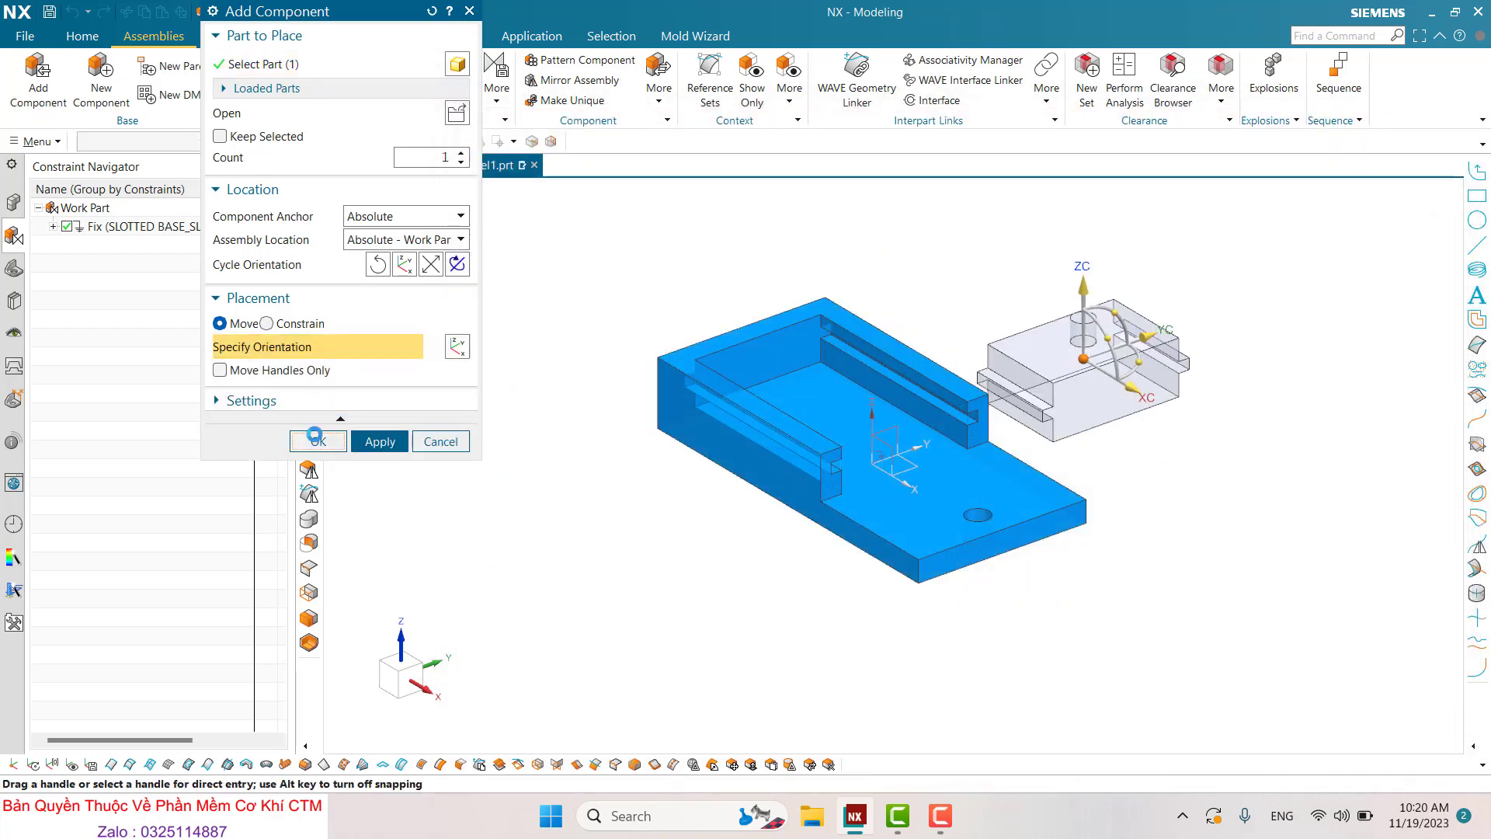
pyautogui.click(319, 441)
pyautogui.click(748, 401)
pyautogui.hotkey('ctrl', 'j')
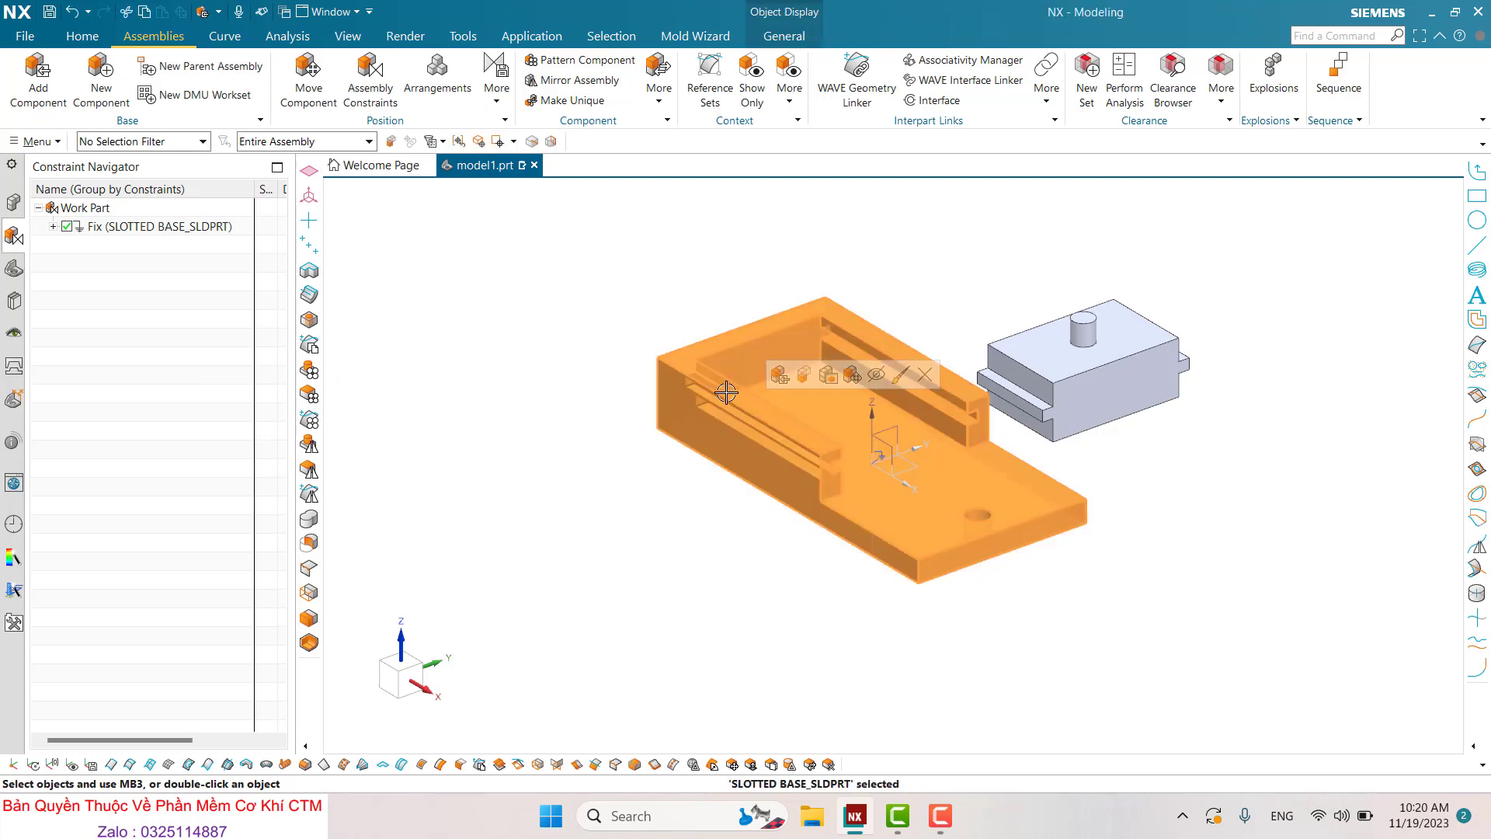
# Set the slotted base's translucency to 0, then orbit and fit the view to inspect the slot
pyautogui.moveTo(256, 267); pyautogui.dragTo(227, 264)
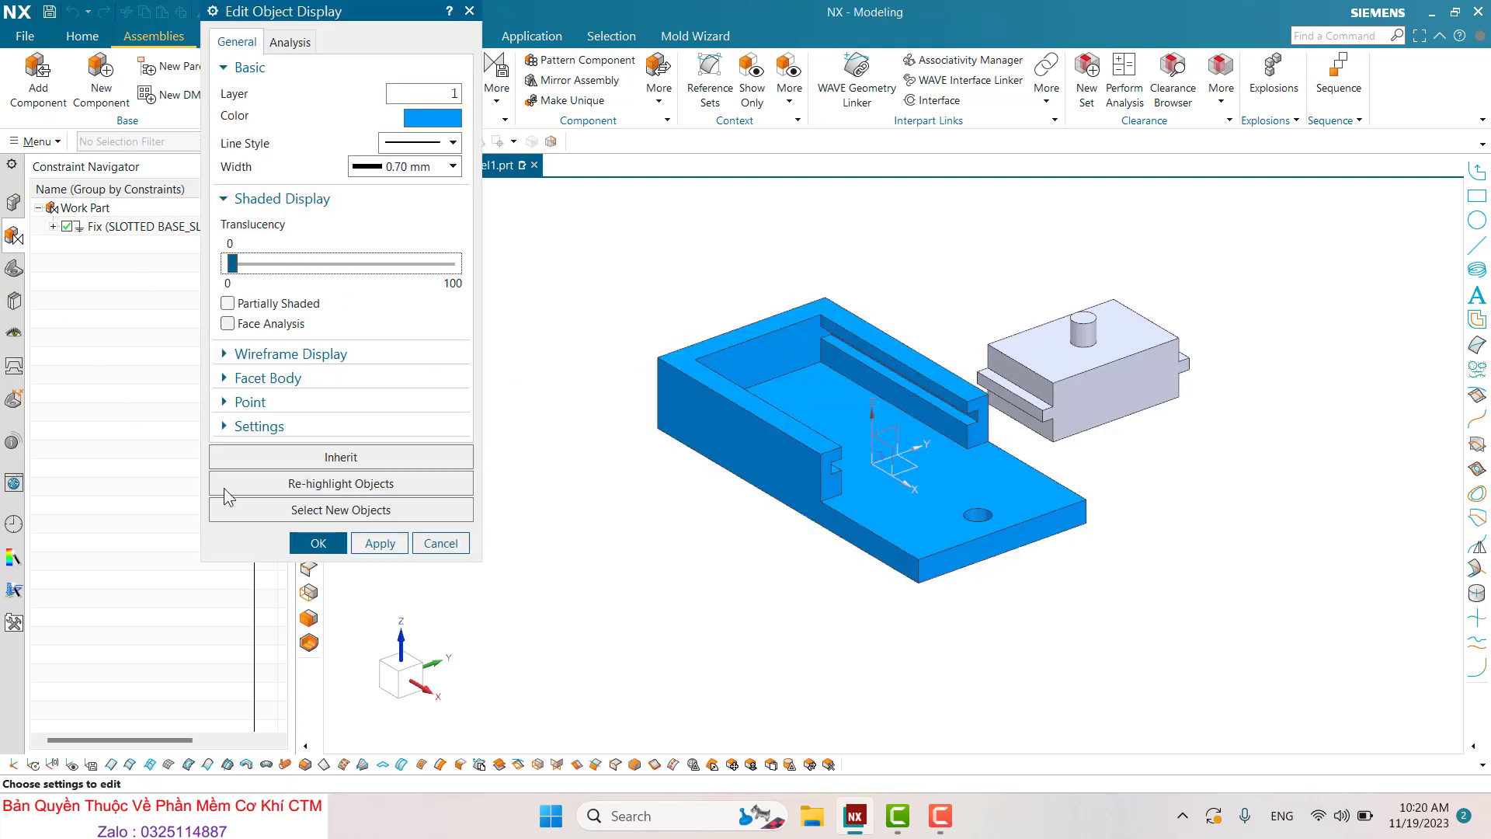
pyautogui.click(319, 543)
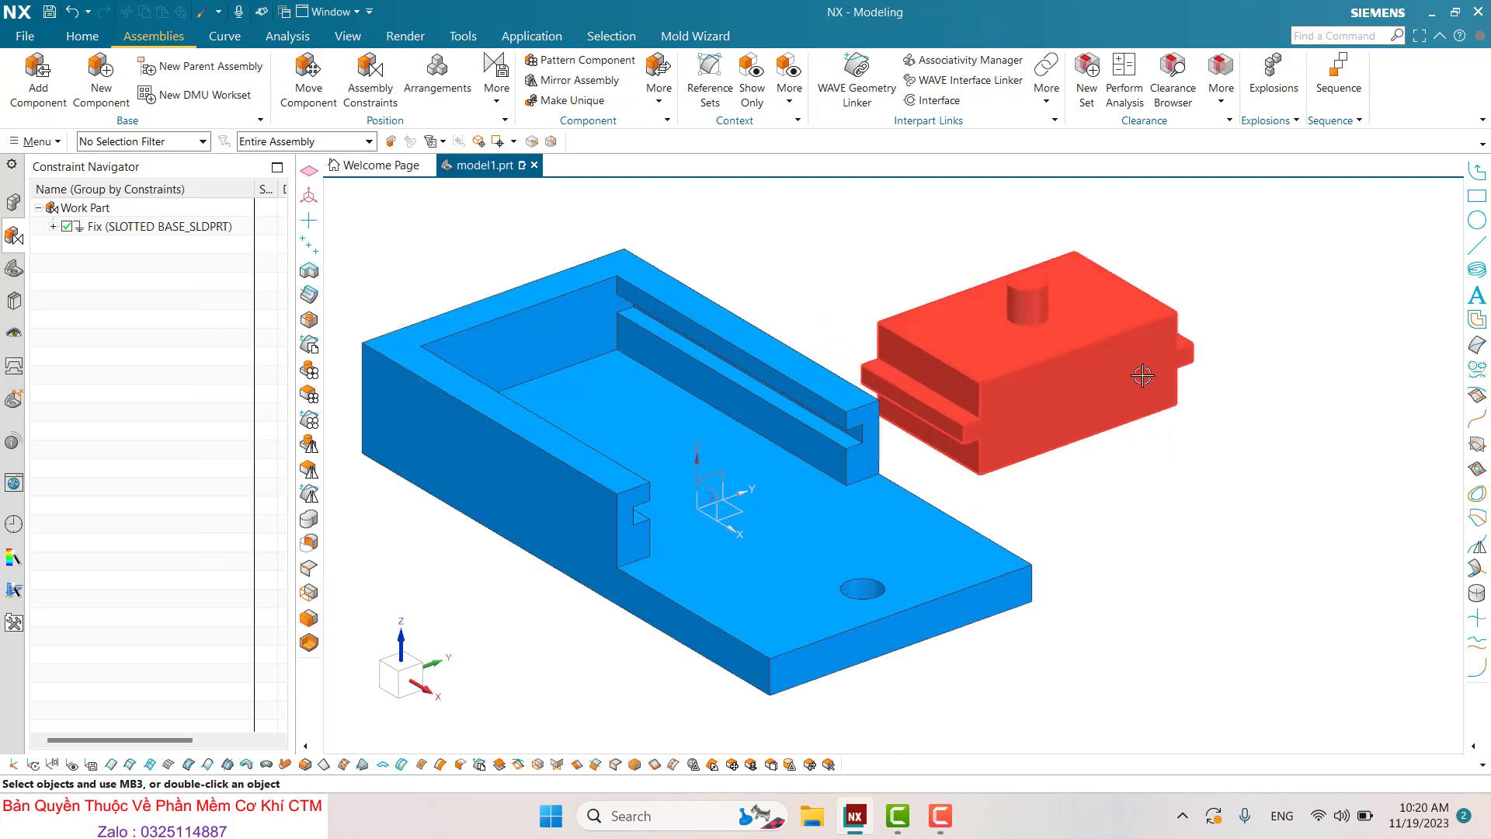
pyautogui.moveTo(1165, 342); pyautogui.dragTo(1132, 403, button='middle')
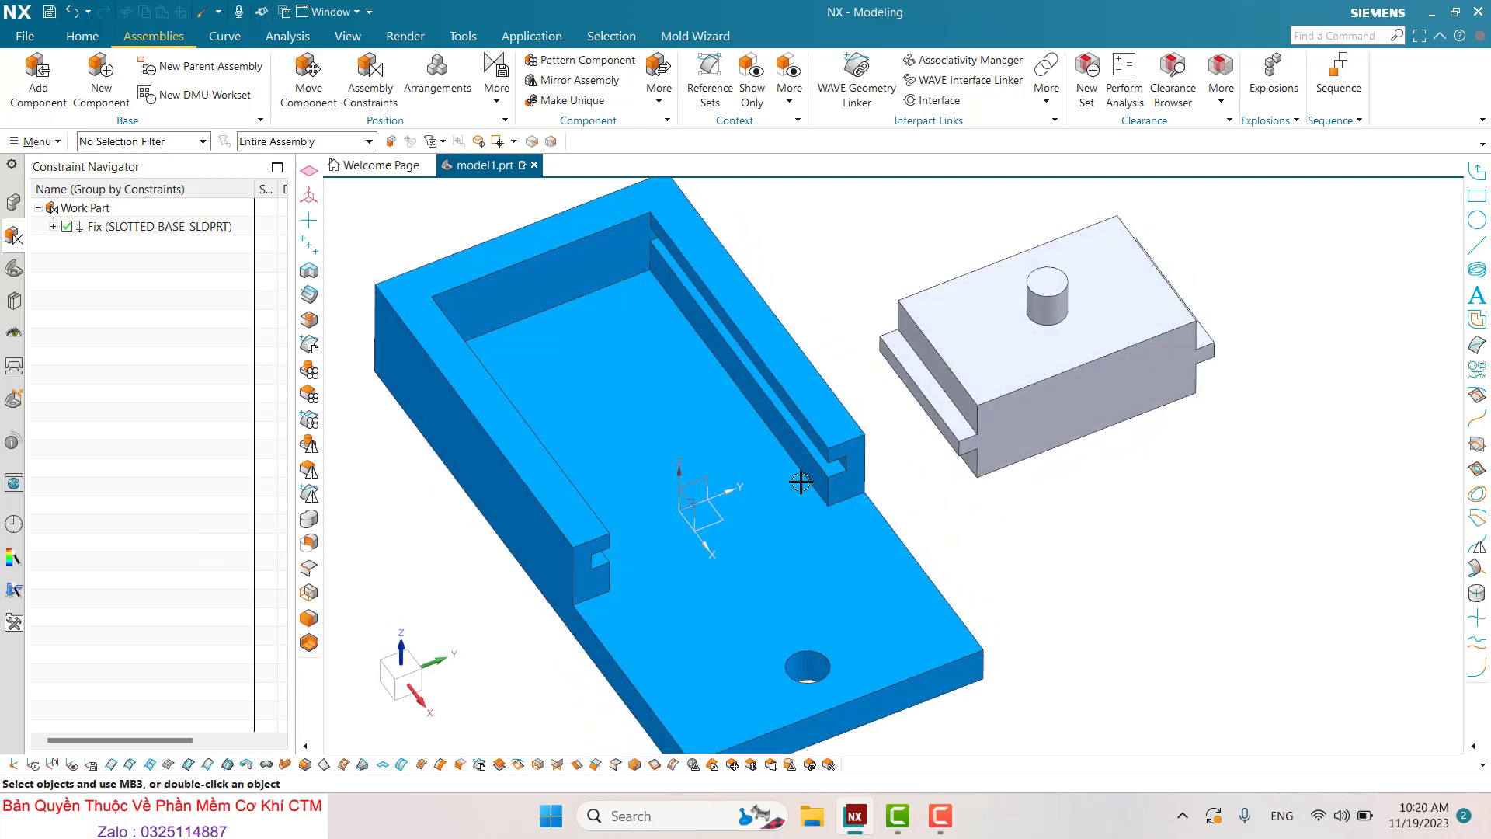
pyautogui.scroll(5, 992, 449)
pyautogui.moveTo(993, 449)
pyautogui.mouseDown(button='middle')
pyautogui.moveTo(723, 348)
pyautogui.moveTo(864, 365)
pyautogui.mouseUp(button='middle')
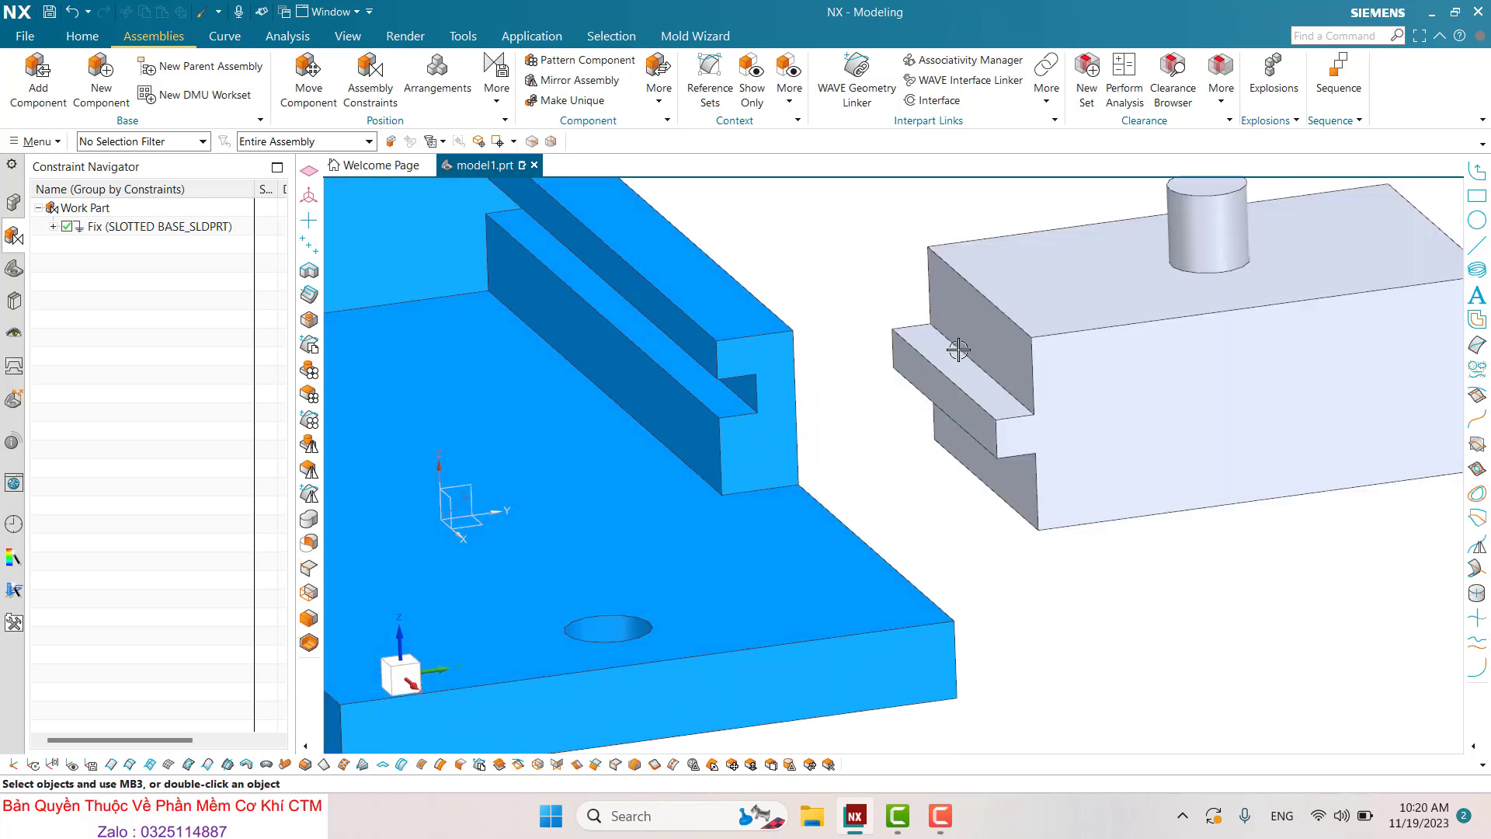
pyautogui.hotkey('ctrl', 'f')
pyautogui.click(371, 73)
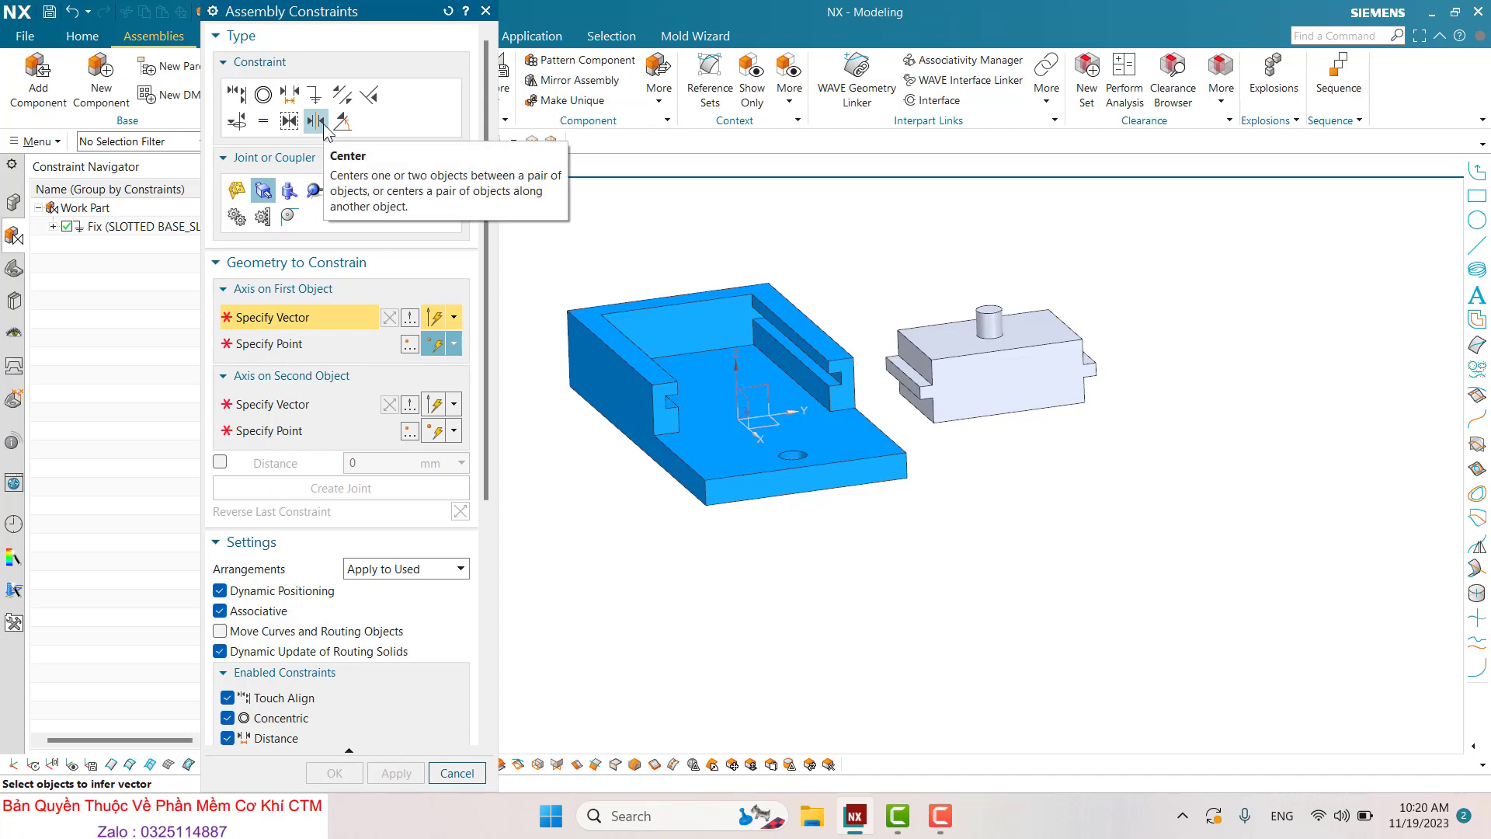
pyautogui.scroll(3, 914, 378)
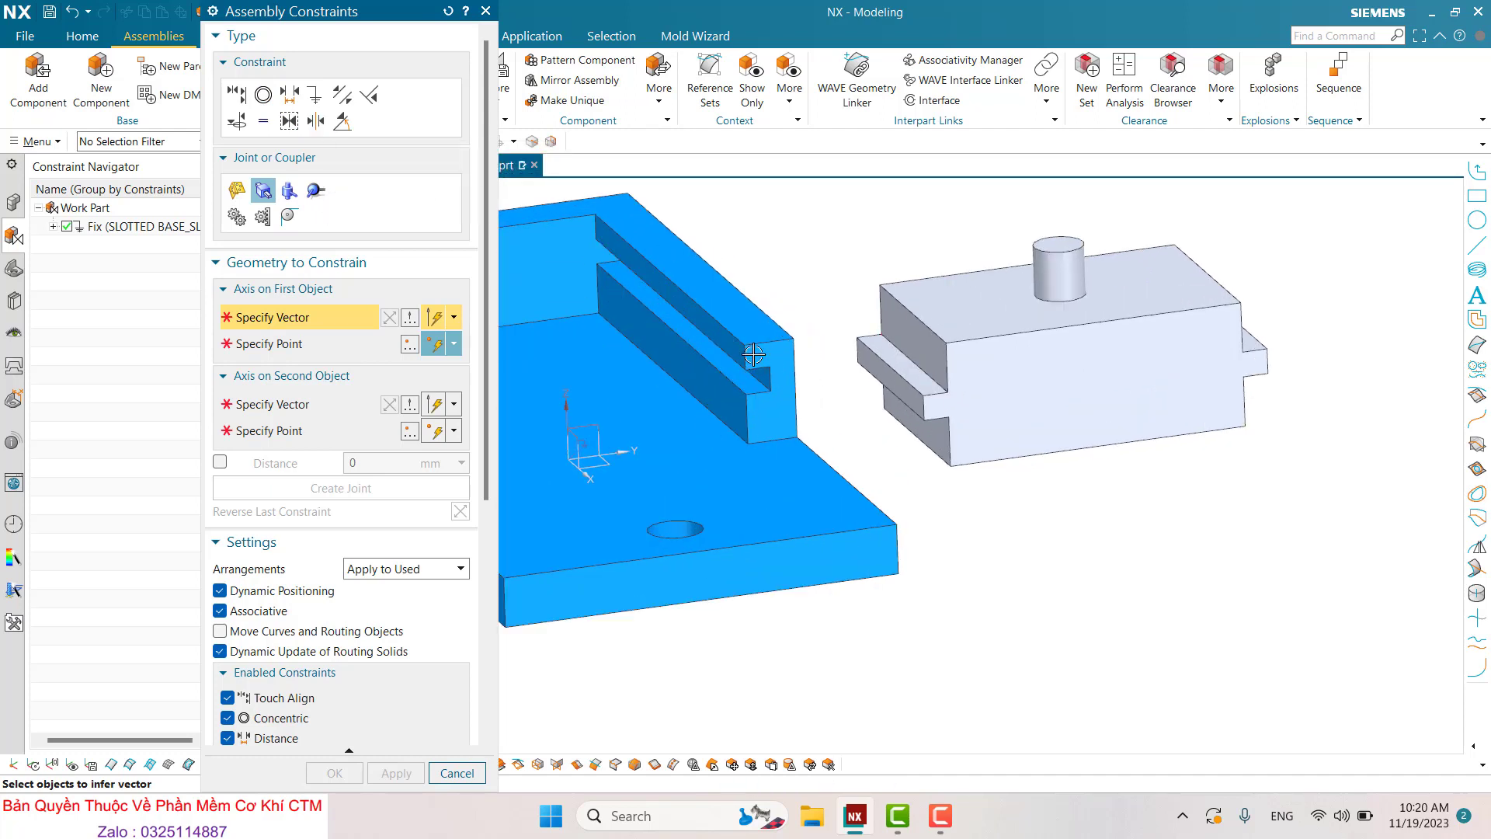
pyautogui.moveTo(819, 326)
pyautogui.mouseDown(button='middle')
pyautogui.moveTo(724, 316)
pyautogui.moveTo(739, 336)
pyautogui.mouseUp(button='middle')
pyautogui.scroll(-2, 733, 404)
pyautogui.scroll(1, 734, 449)
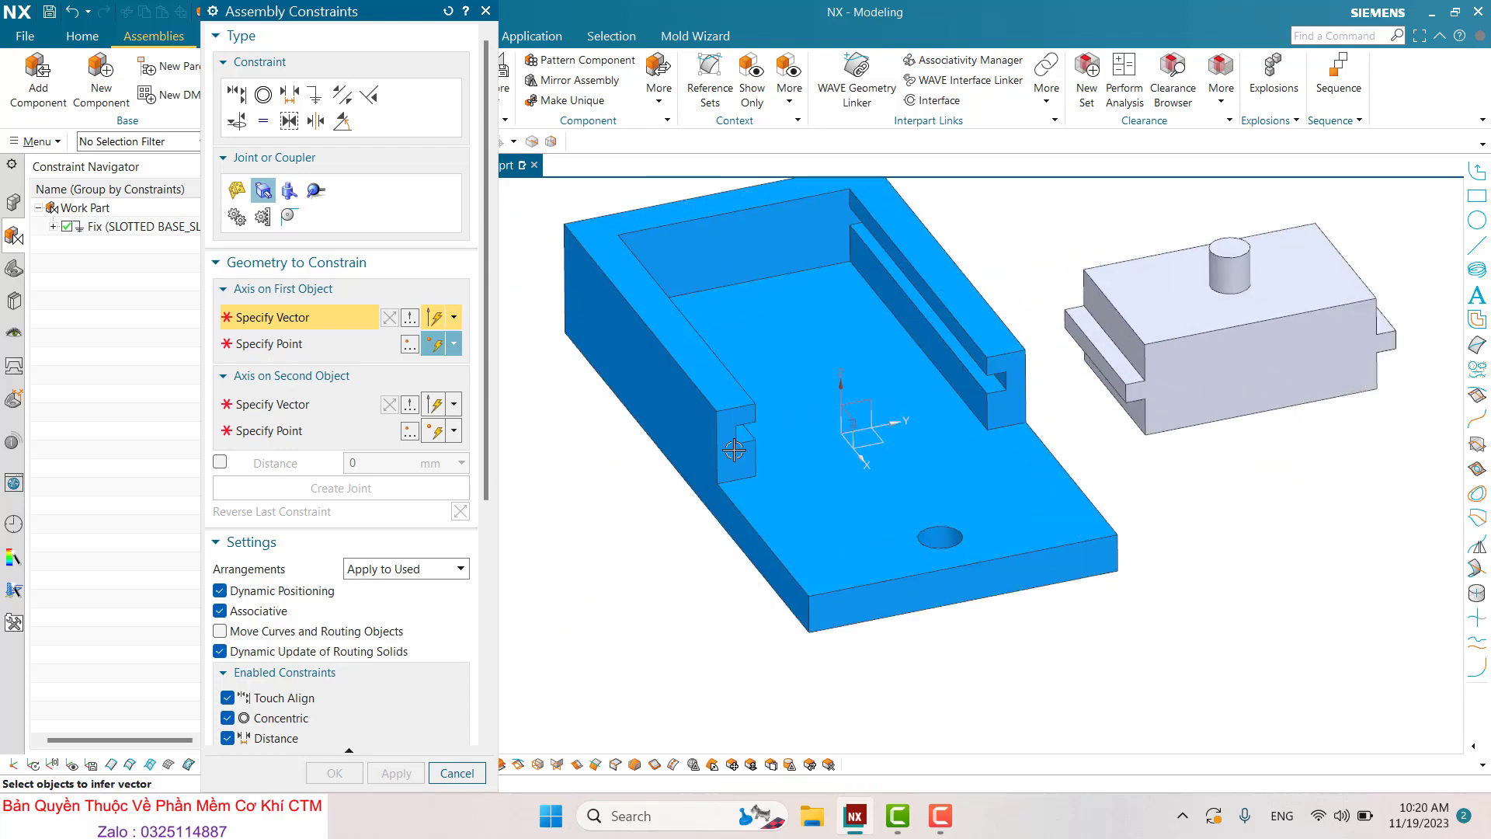
pyautogui.click(734, 449)
pyautogui.scroll(2, 734, 450)
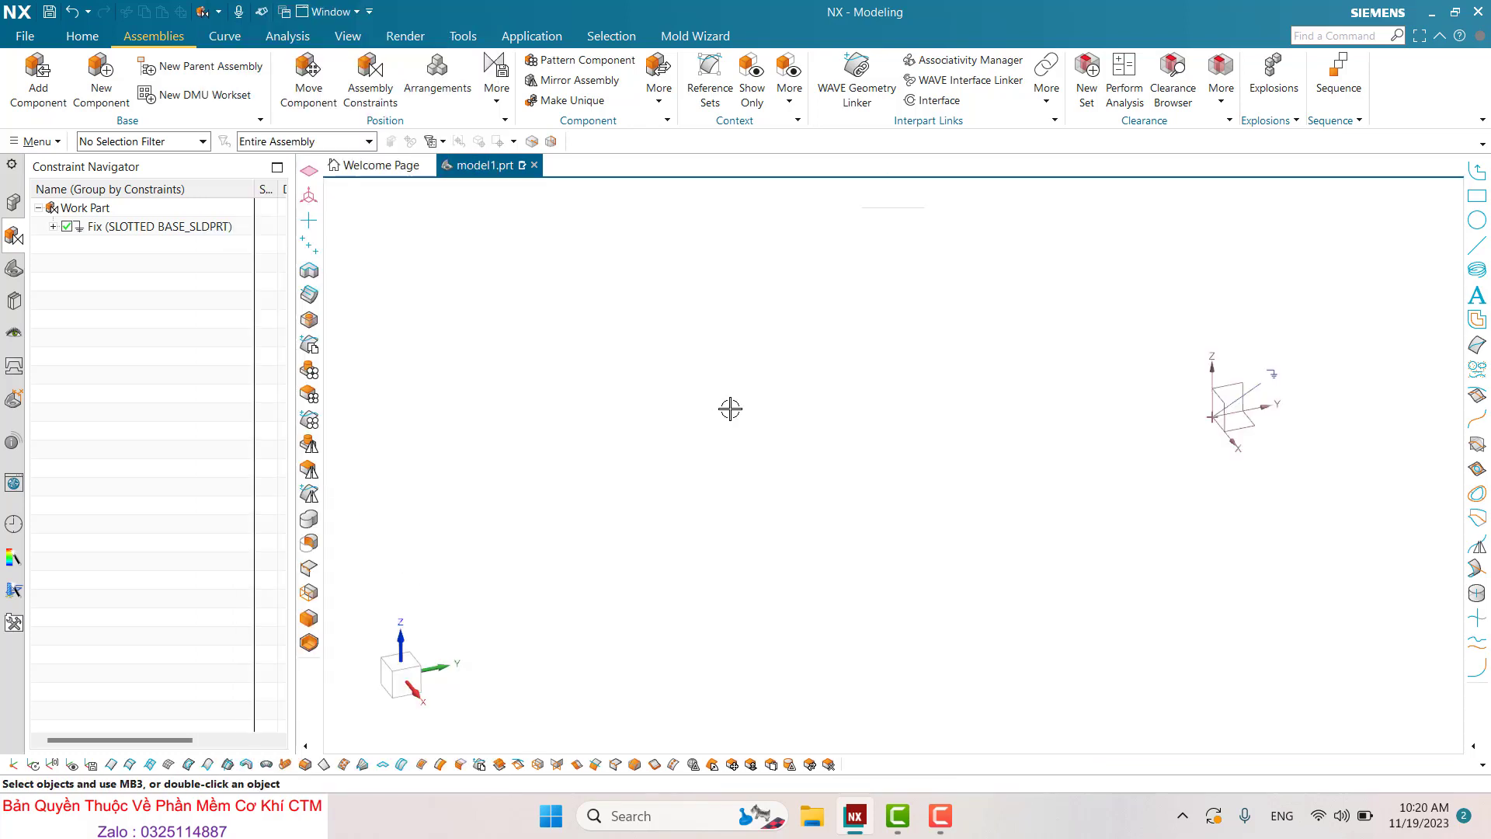
pyautogui.scroll(-2, 715, 416)
pyautogui.scroll(-3, 715, 417)
pyautogui.scroll(5, 1039, 473)
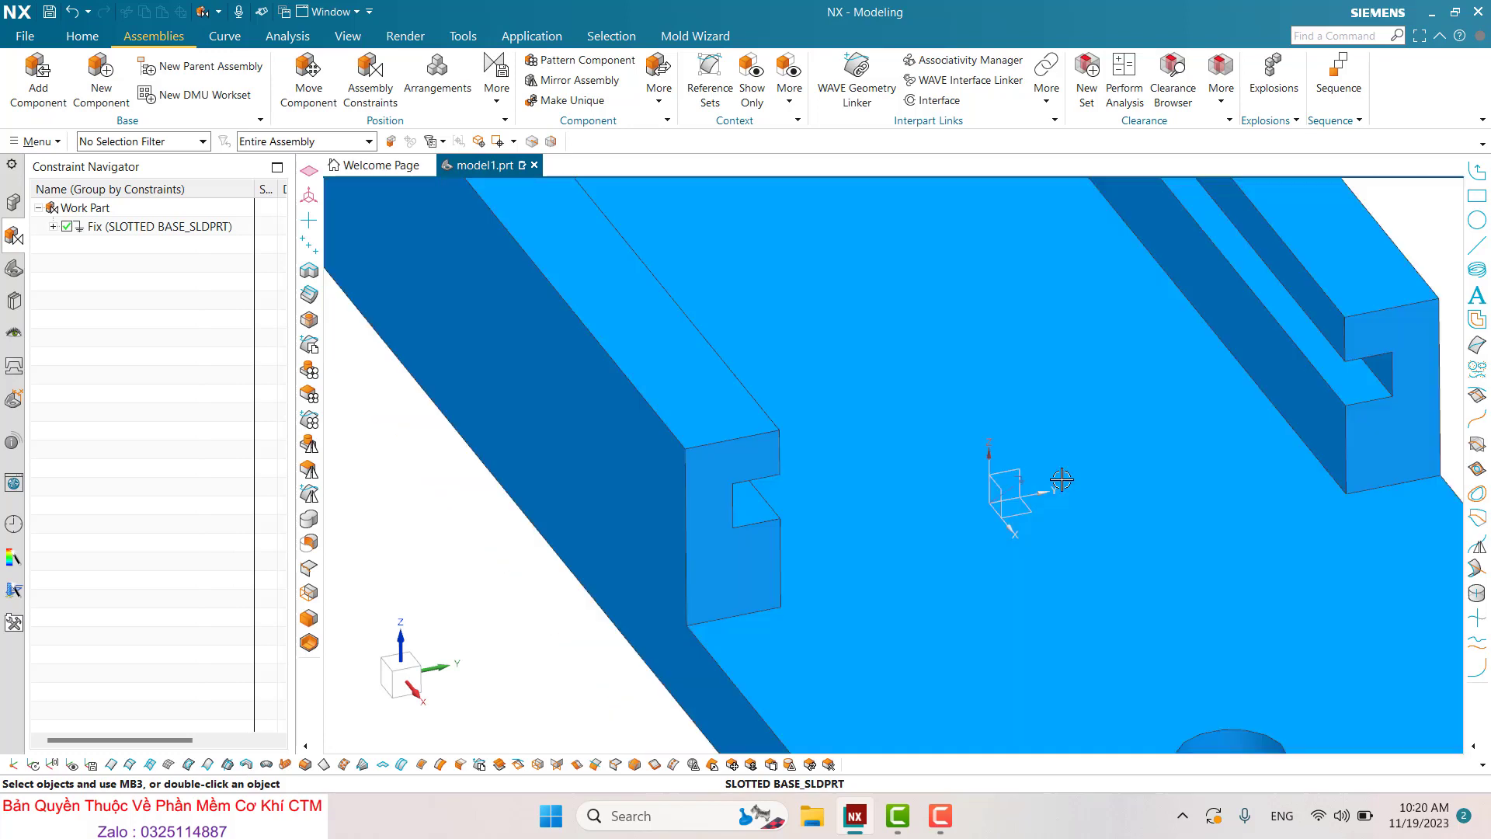
pyautogui.scroll(-5, 1061, 480)
pyautogui.scroll(1, 1288, 389)
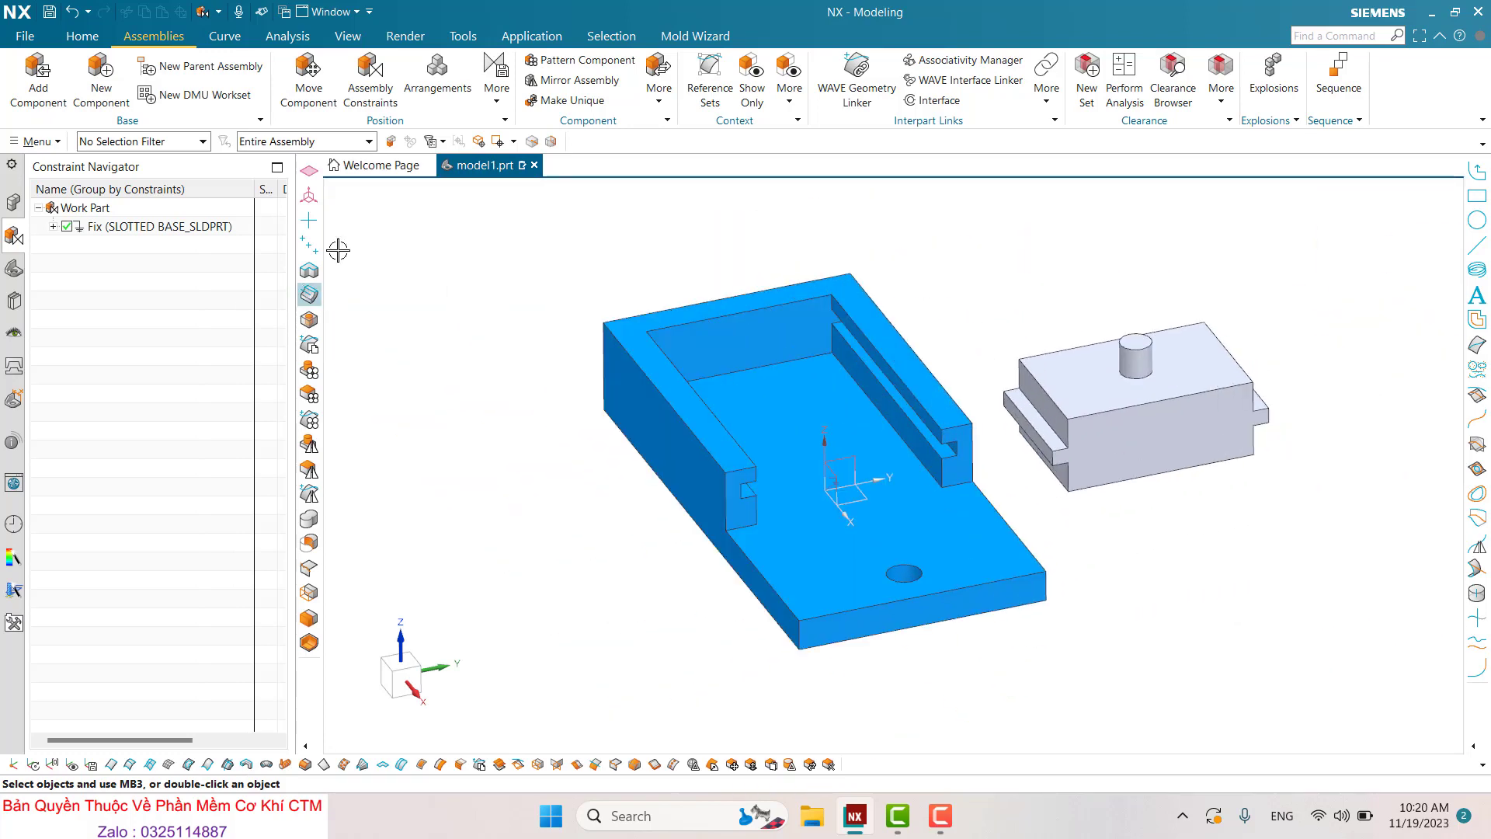
# Start a Slider joint in Assembly Constraints and bring up the Vector dialog for its first axis
pyautogui.click(371, 76)
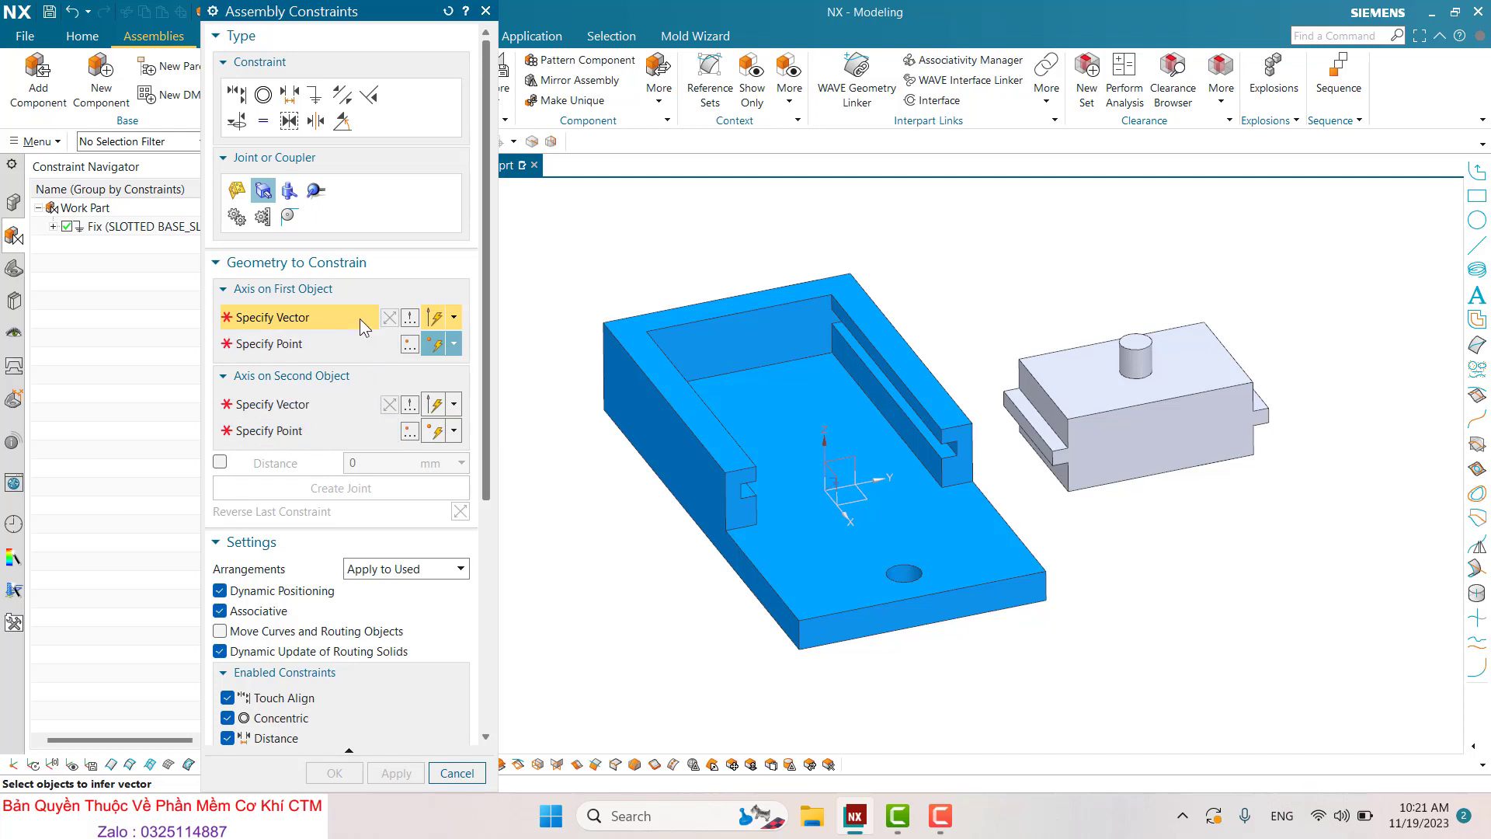
pyautogui.click(411, 318)
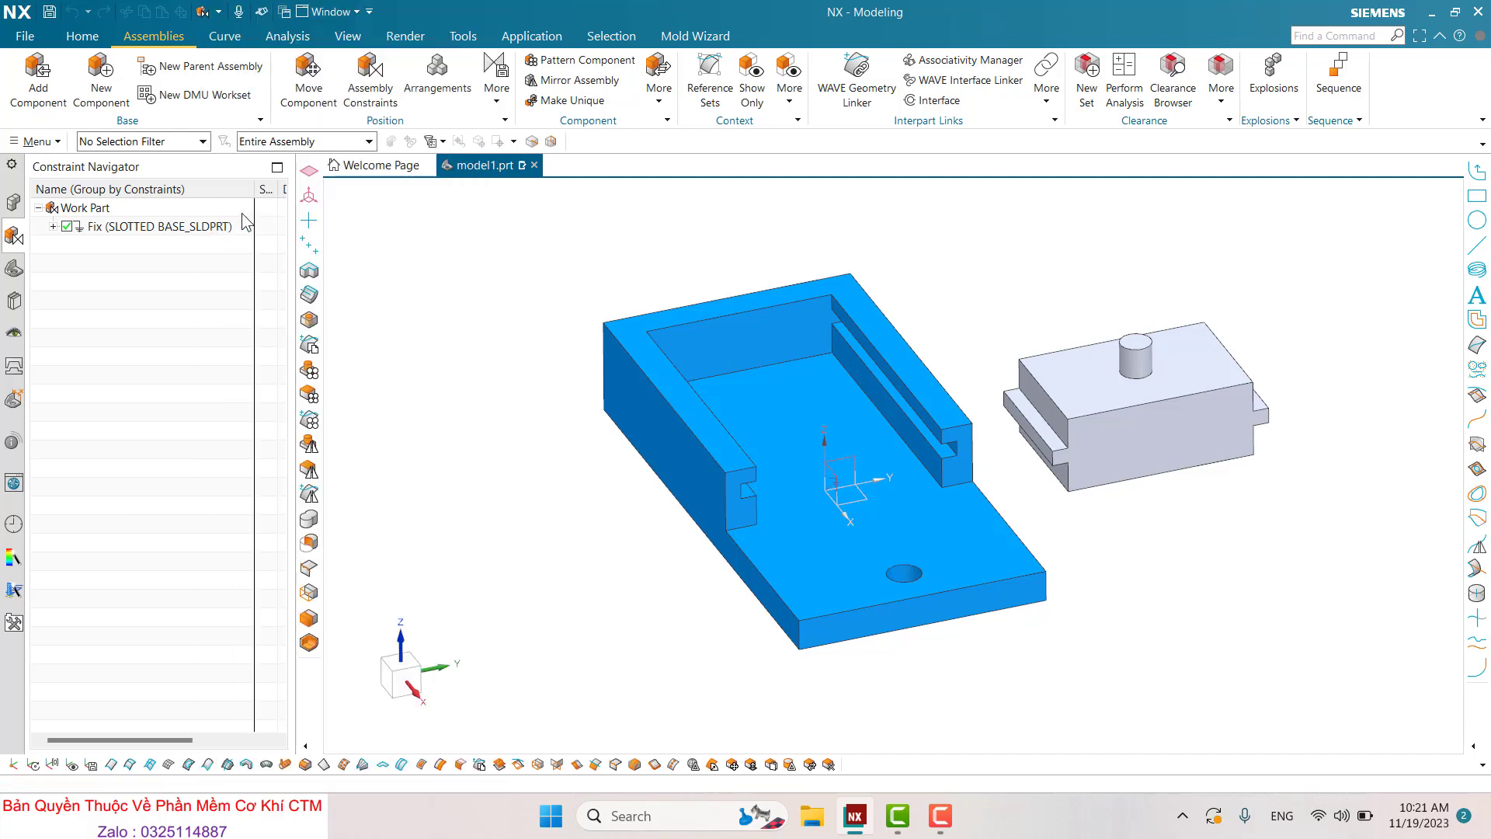
pyautogui.click(335, 45)
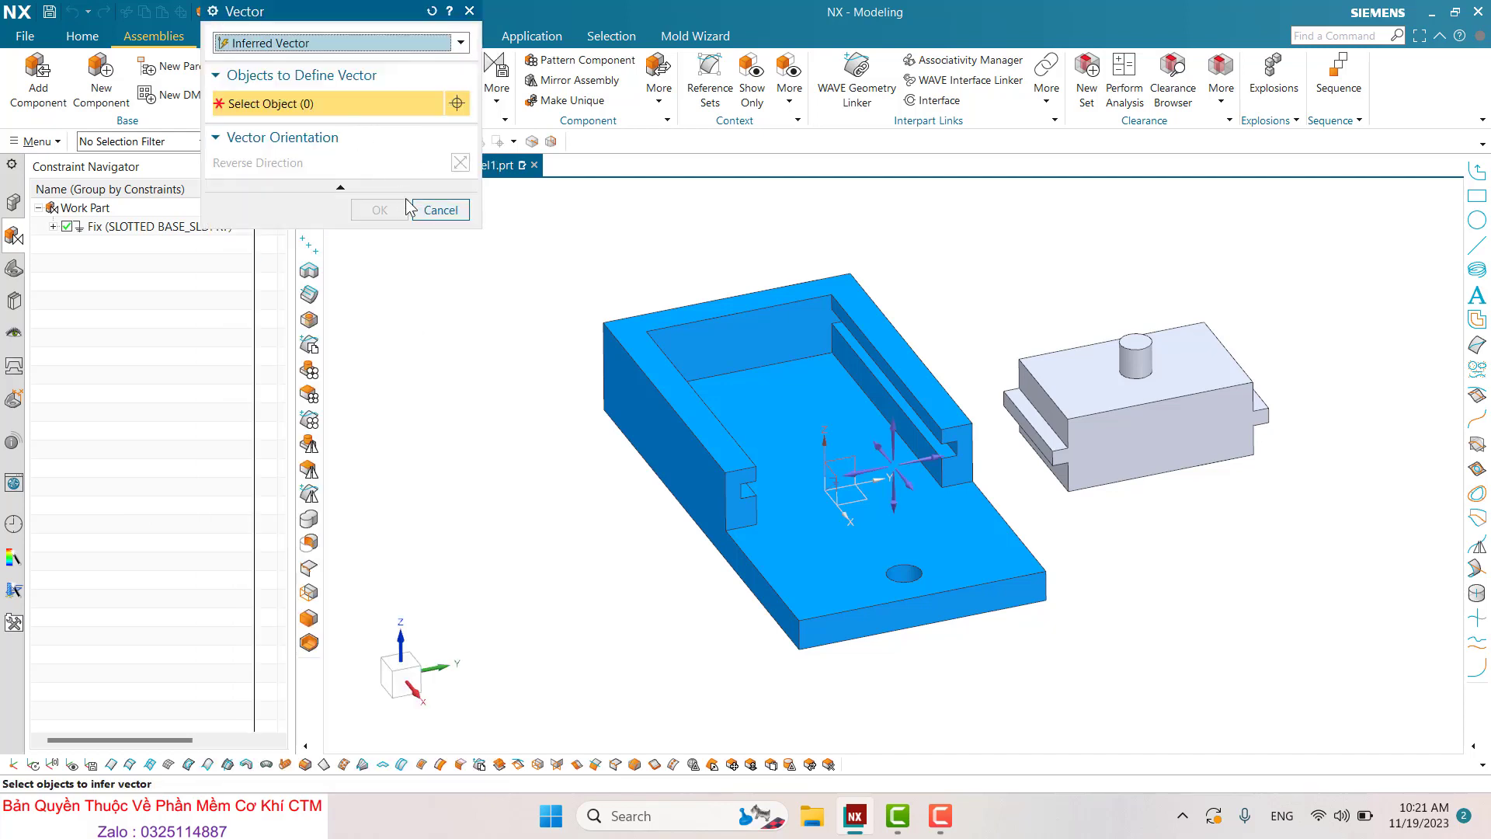
# Cancel the Vector dialog, scroll through the Slider joint settings, and orbit toward the slot
pyautogui.click(440, 210)
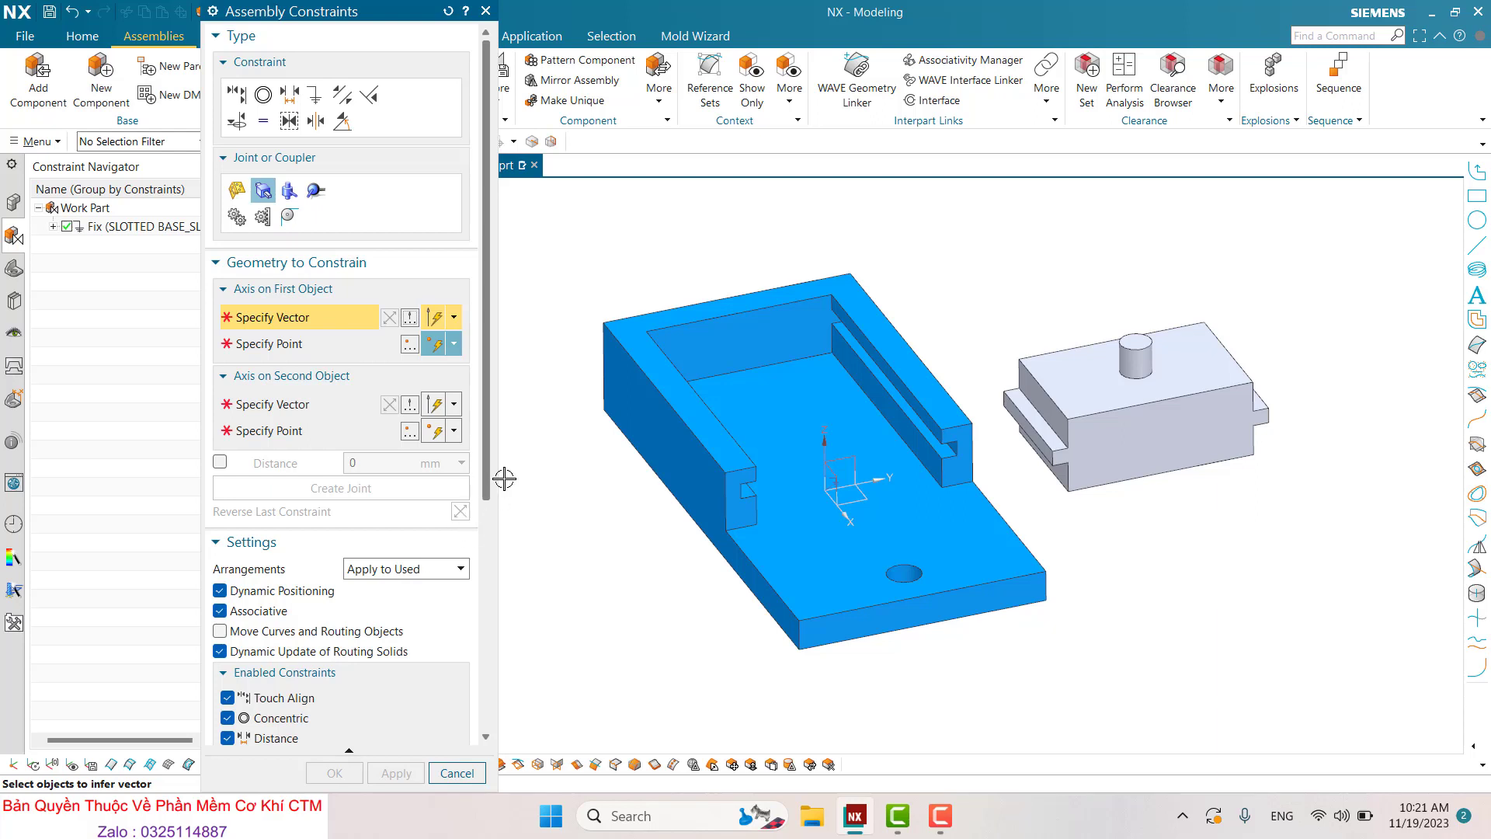
pyautogui.moveTo(484, 473); pyautogui.dragTo(482, 558)
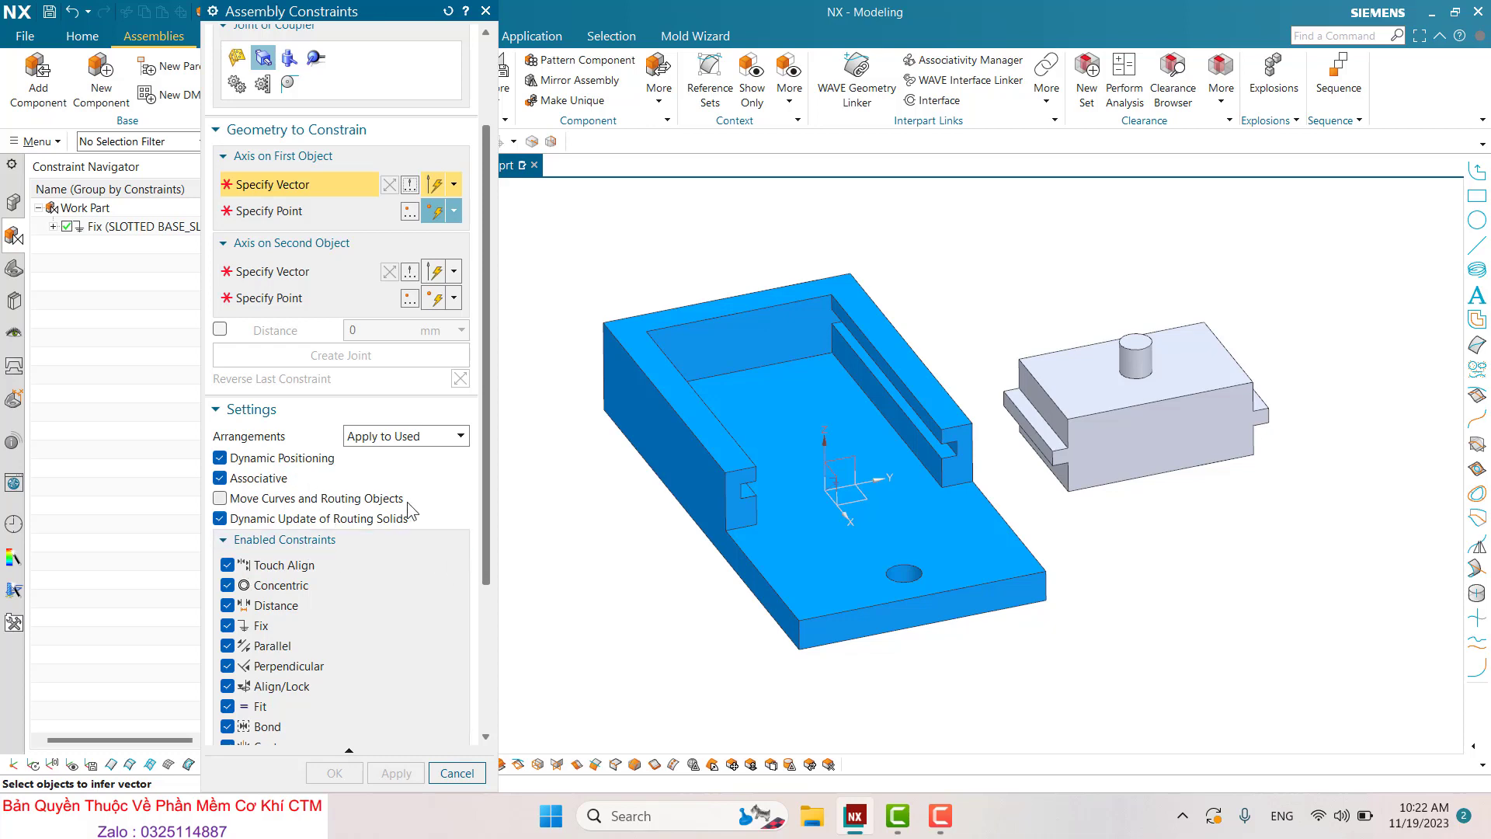
pyautogui.moveTo(483, 529); pyautogui.dragTo(458, 379)
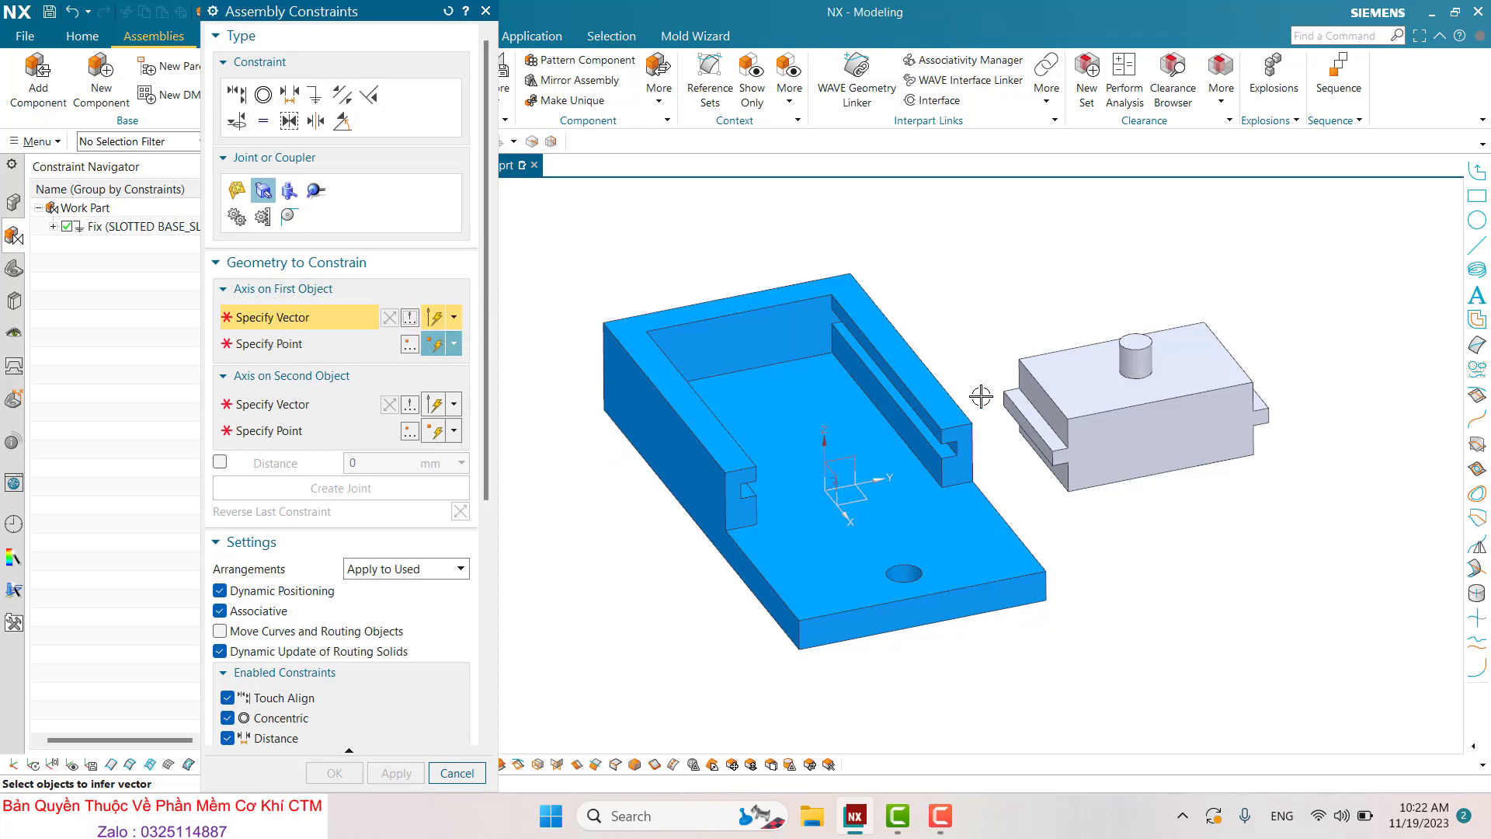
pyautogui.moveTo(980, 395); pyautogui.dragTo(909, 426, button='middle')
# Define the slider joint's first axis from the slot edge and its midpoint
pyautogui.scroll(5, 893, 466)
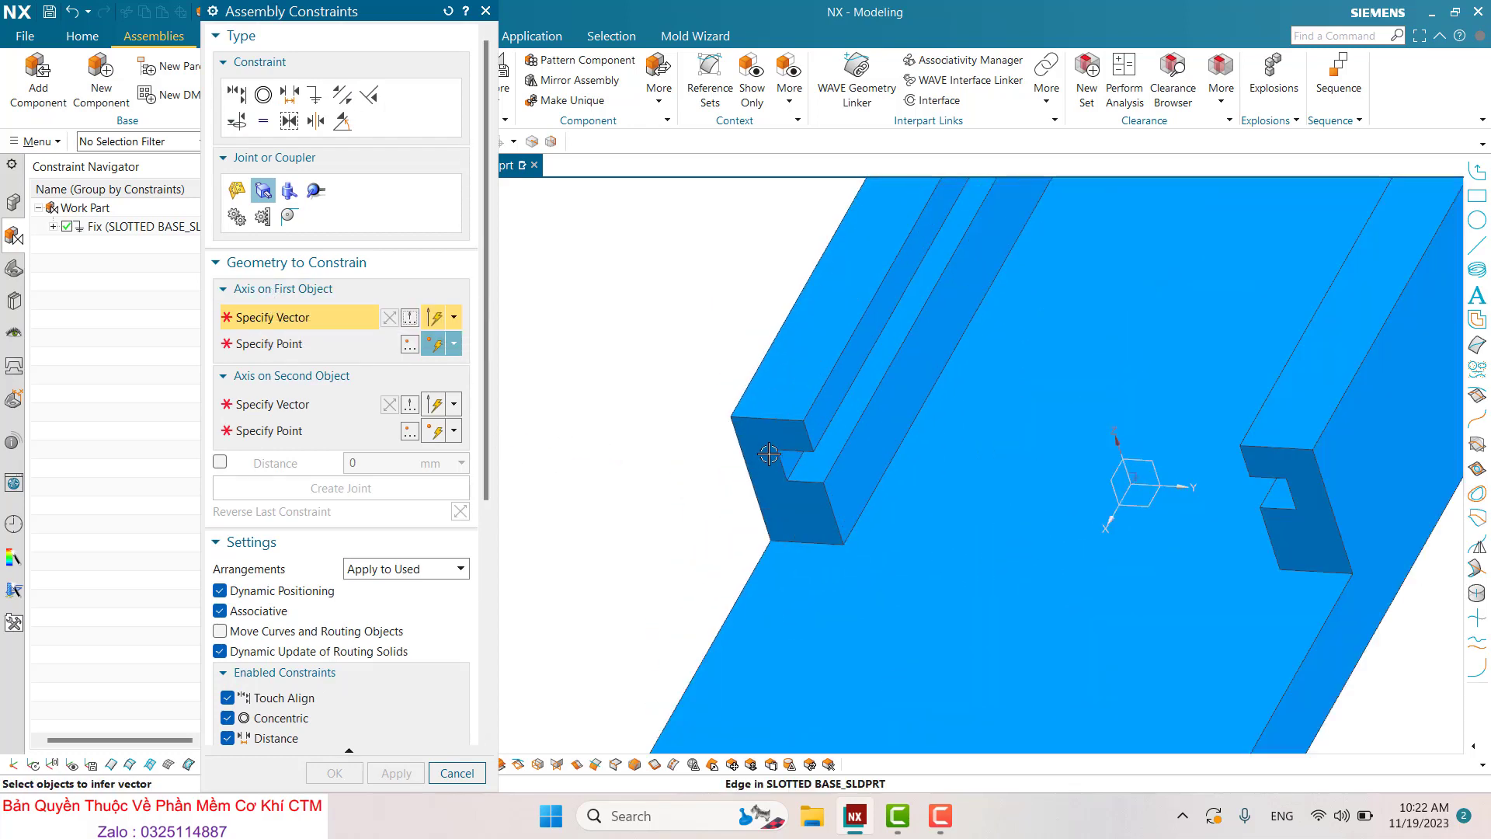
pyautogui.scroll(2, 886, 481)
pyautogui.click(887, 485)
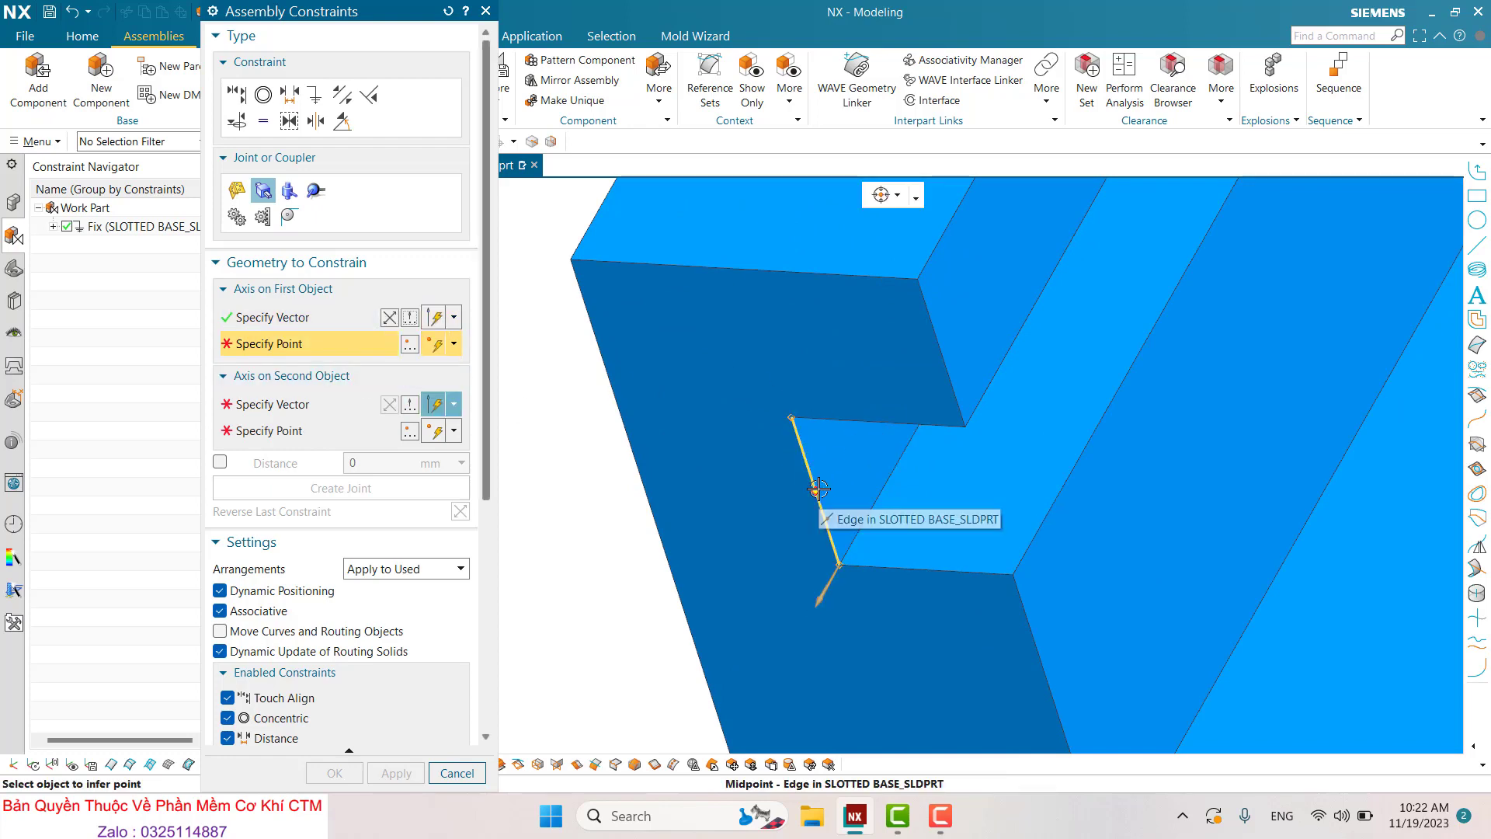
pyautogui.scroll(-5, 819, 488)
pyautogui.moveTo(998, 523); pyautogui.dragTo(985, 399, button='middle')
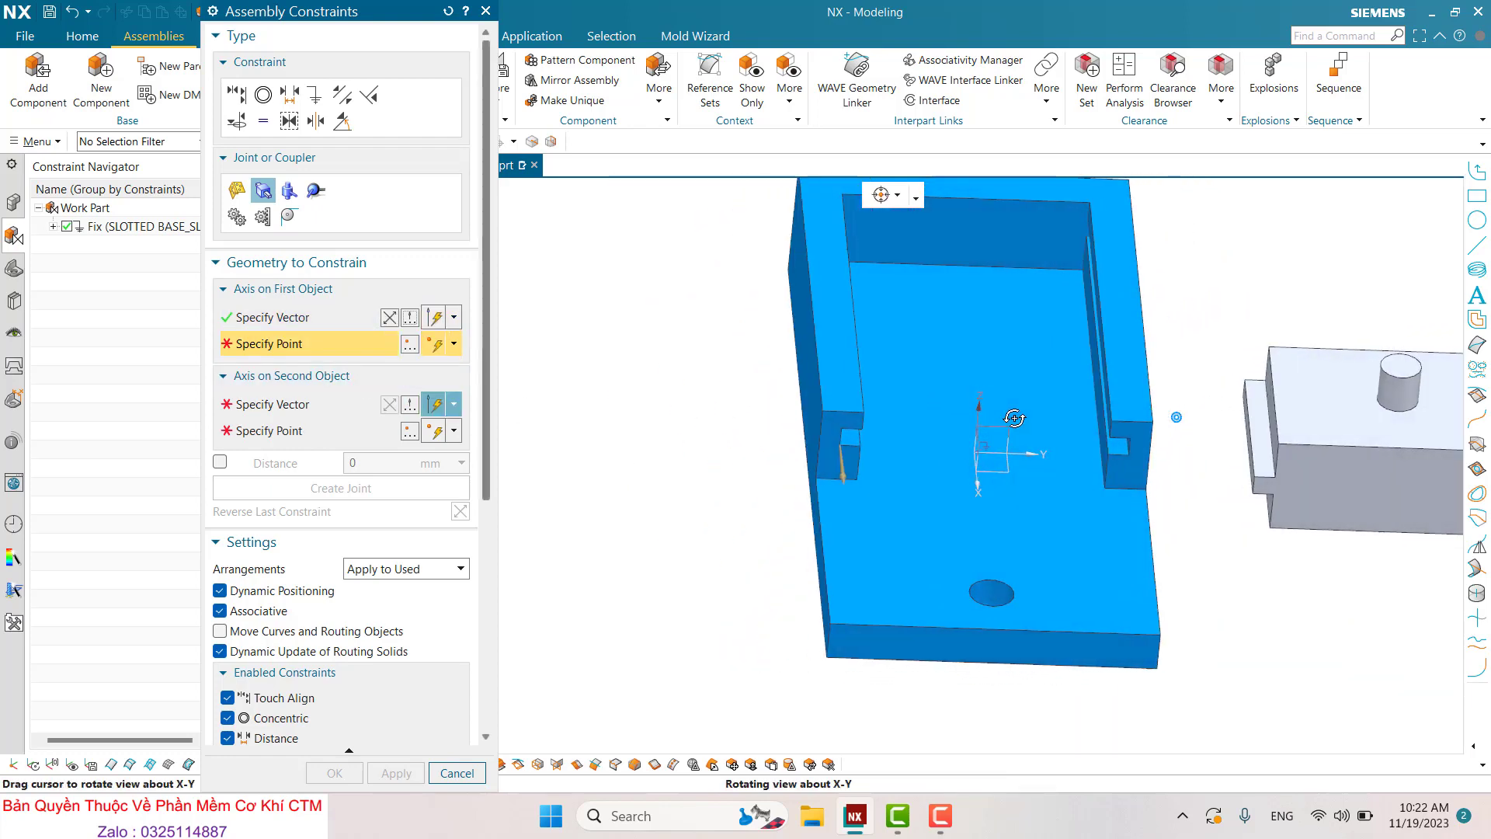
pyautogui.scroll(3, 738, 476)
pyautogui.scroll(-1, 738, 476)
pyautogui.scroll(2, 570, 451)
pyautogui.scroll(-2, 569, 450)
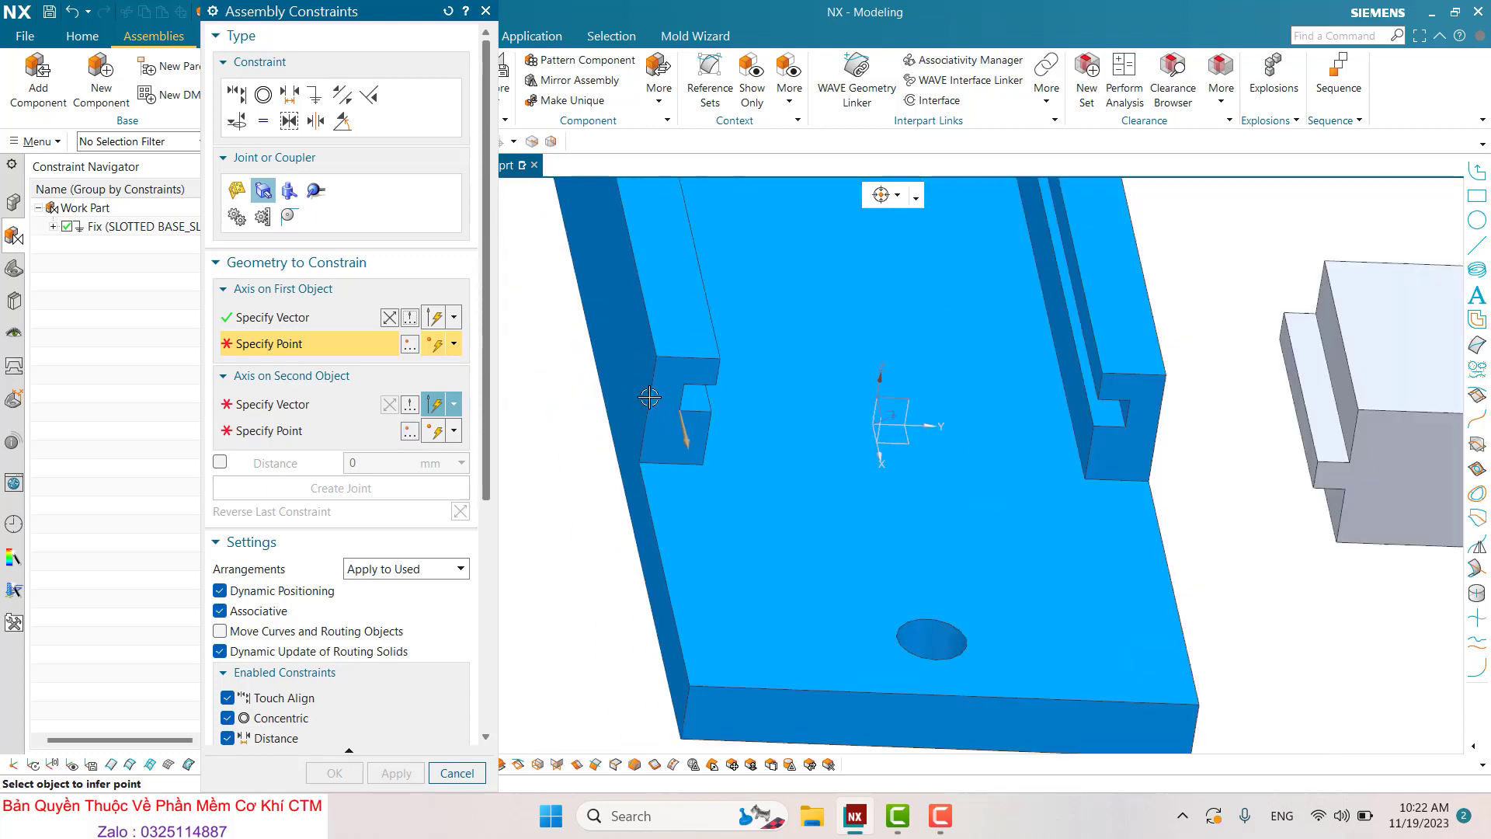
pyautogui.moveTo(569, 451)
pyautogui.mouseDown(button='middle')
pyautogui.moveTo(606, 376)
pyautogui.moveTo(693, 397)
pyautogui.mouseUp(button='middle')
pyautogui.scroll(1, 692, 397)
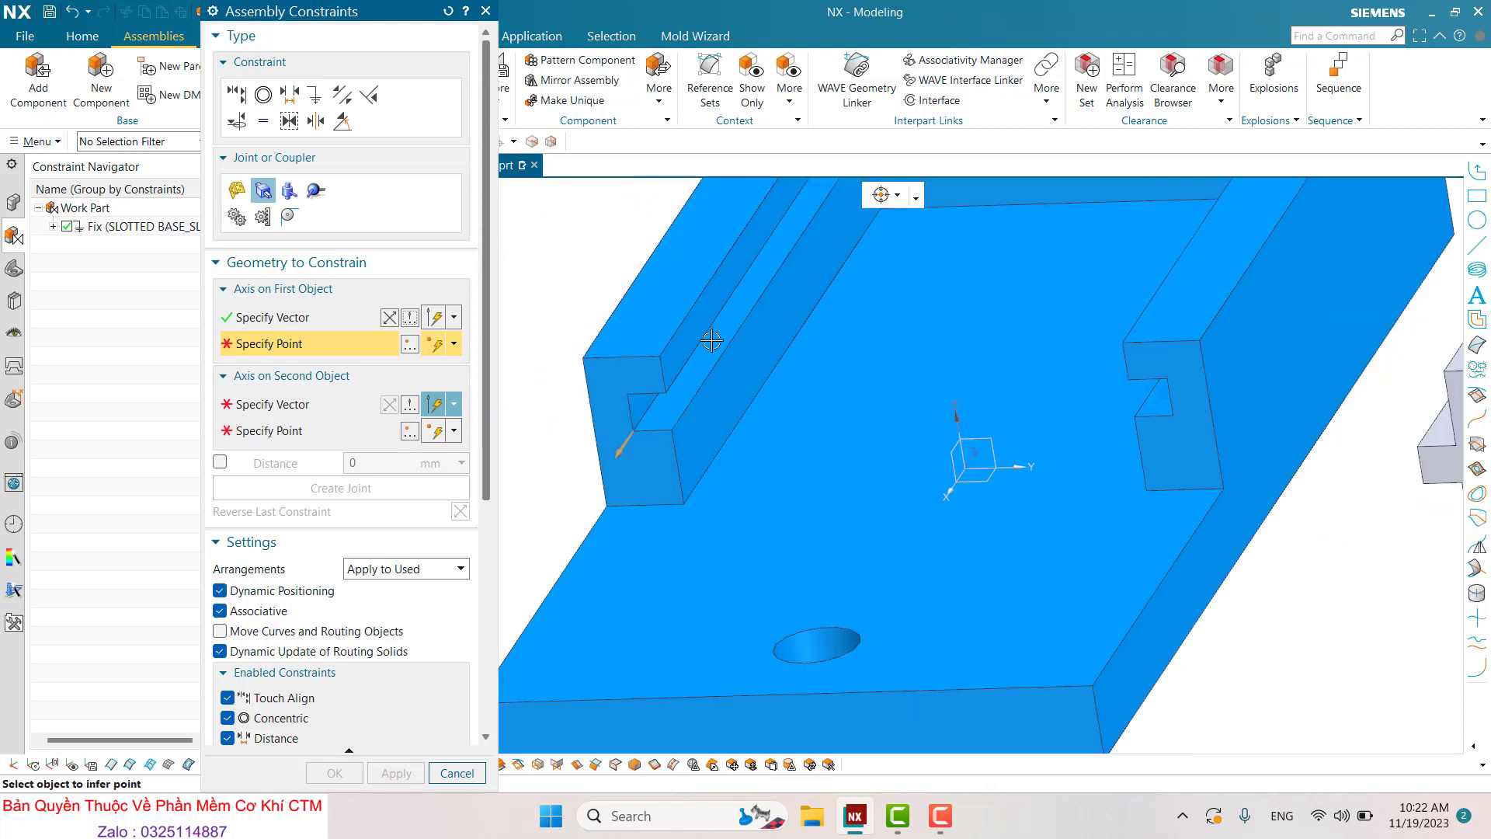
pyautogui.scroll(-1, 652, 441)
pyautogui.scroll(-2, 660, 440)
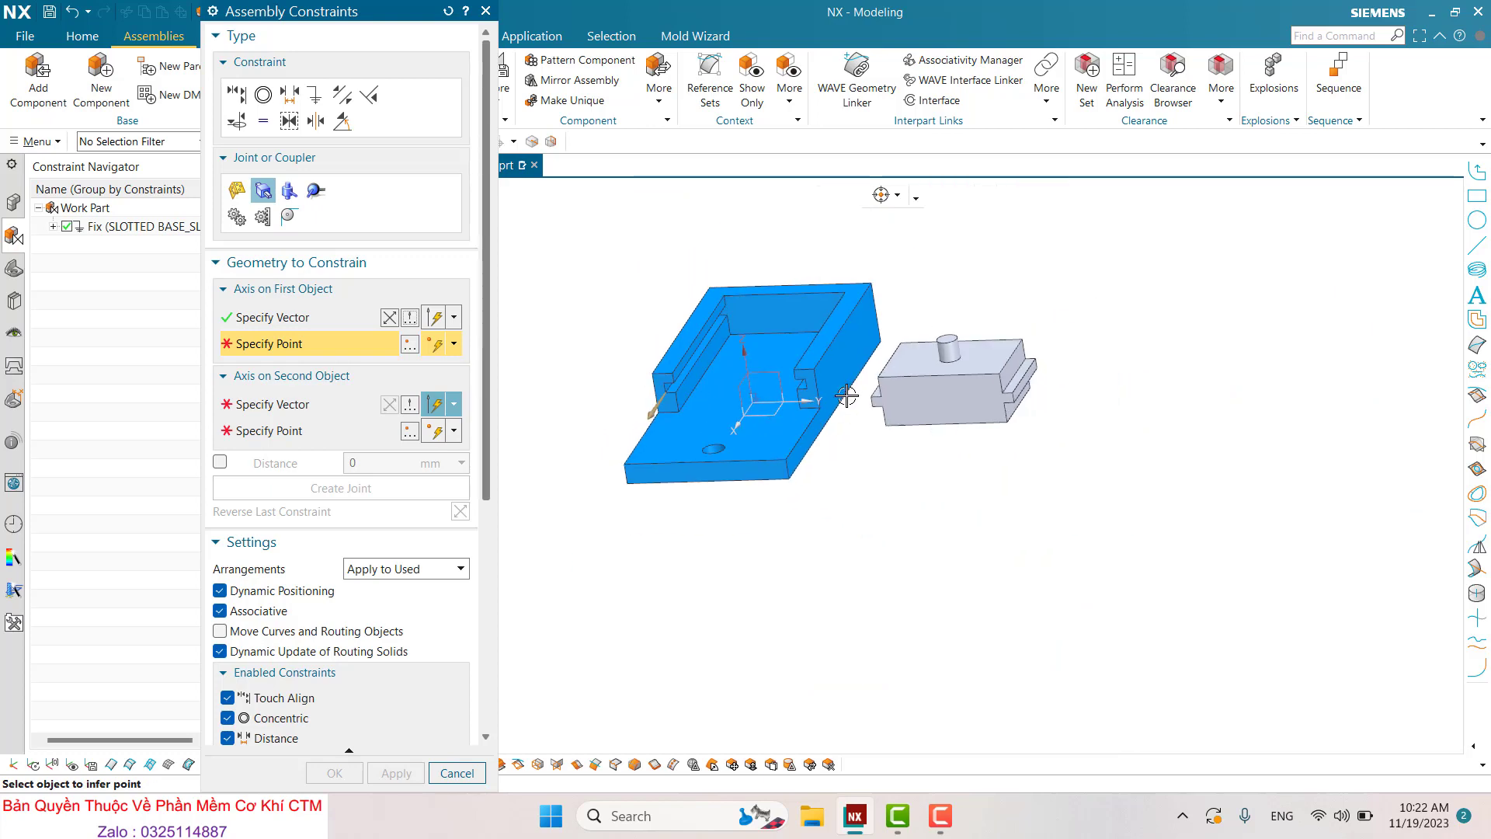
pyautogui.scroll(2, 737, 440)
pyautogui.scroll(-2, 737, 440)
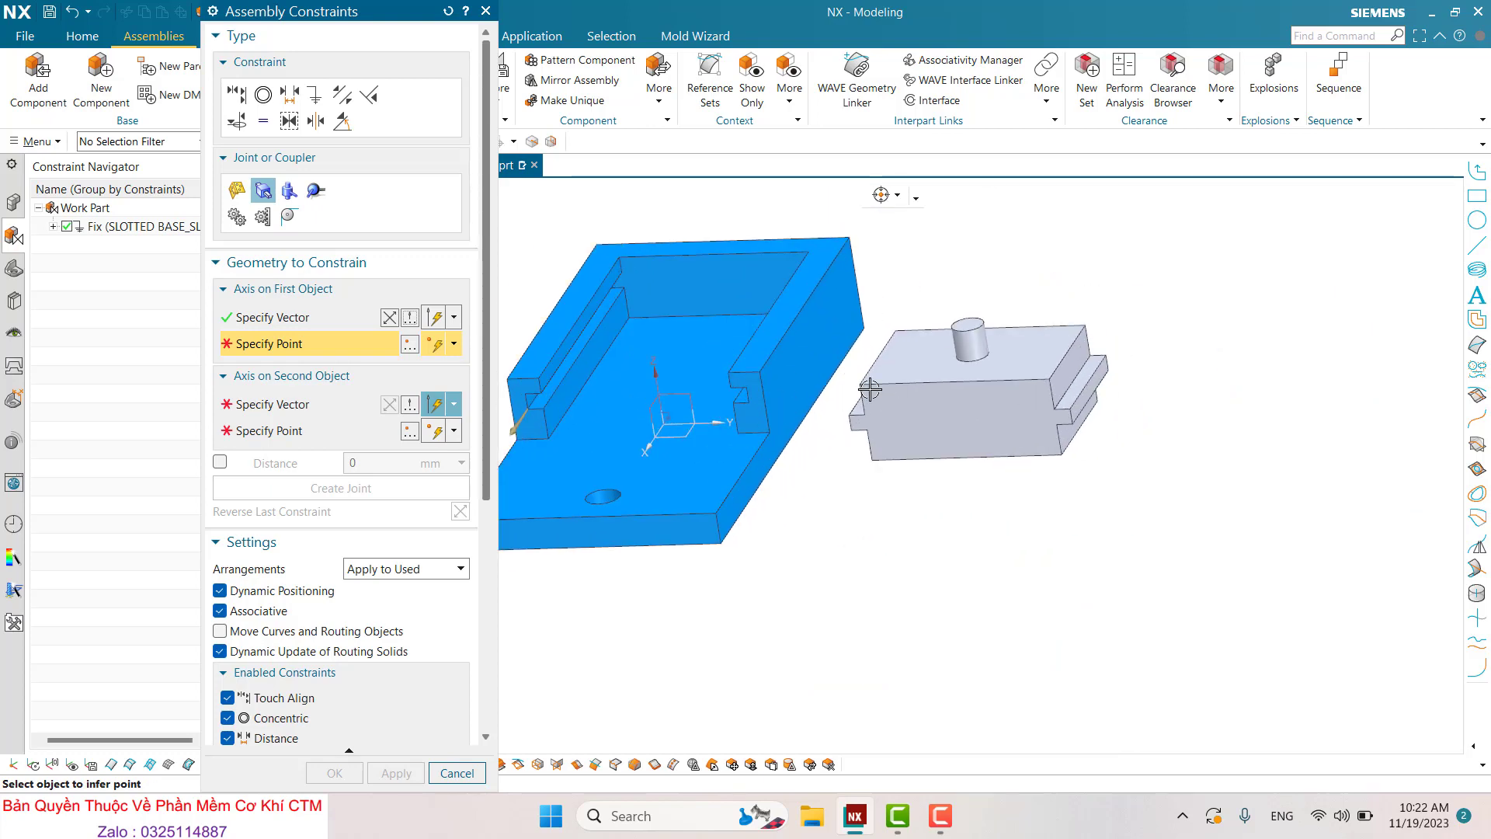
pyautogui.scroll(5, 523, 416)
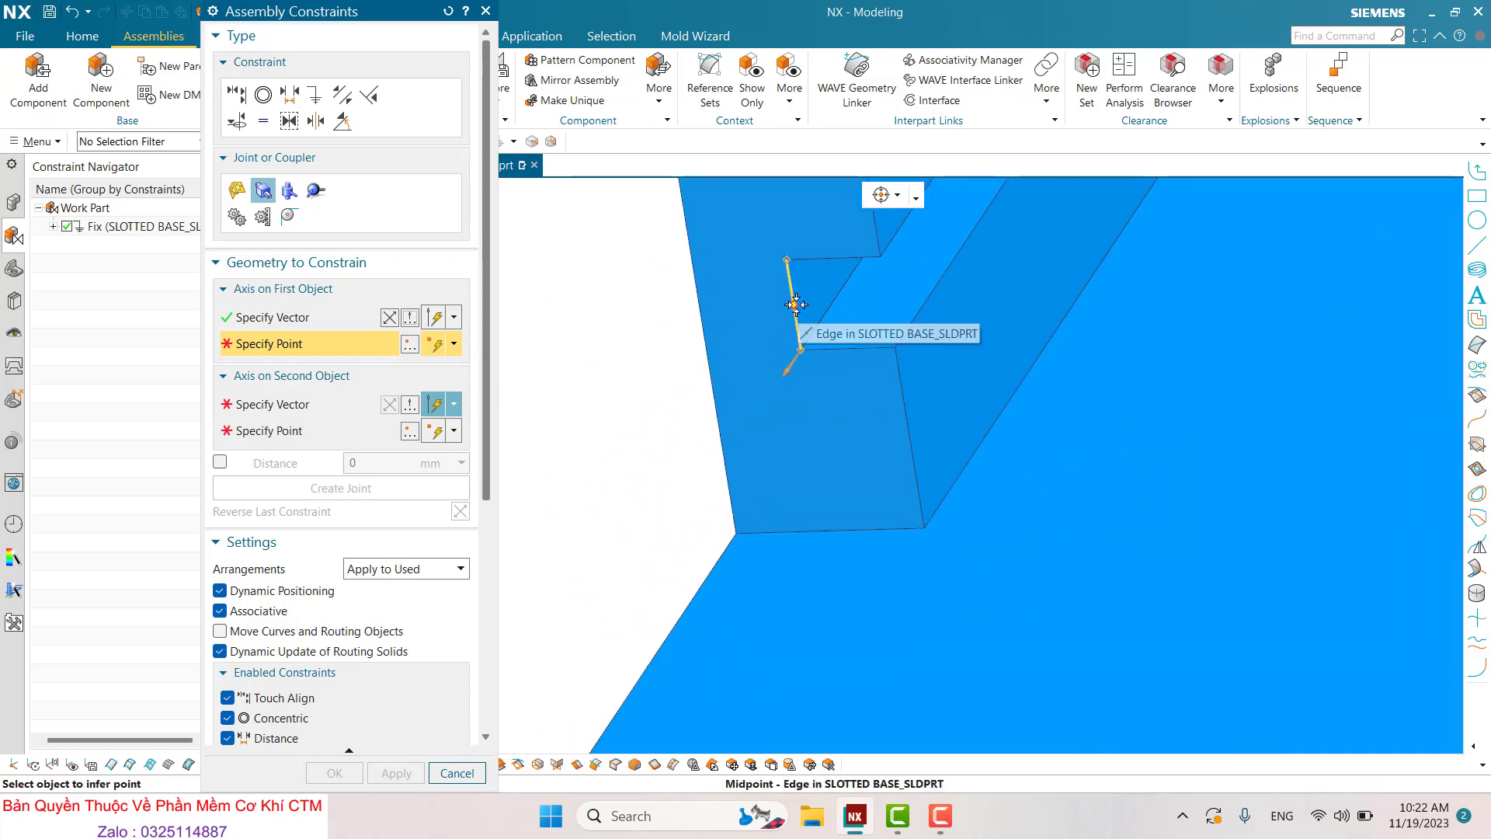
pyautogui.click(792, 299)
# Define the second axis from the grey block's edge and its midpoint
pyautogui.scroll(-1, 593, 367)
pyautogui.scroll(-2, 761, 411)
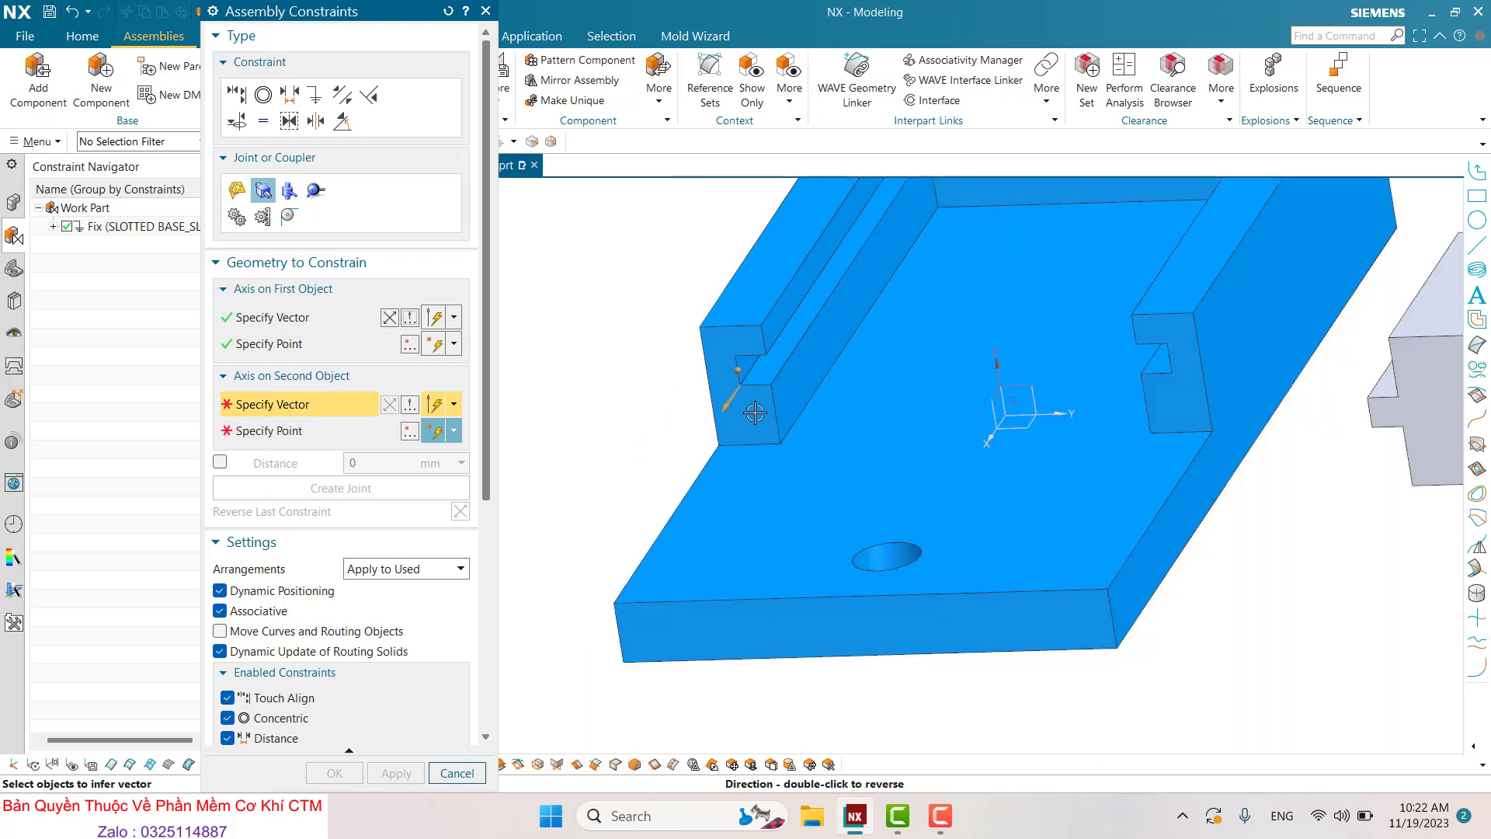
pyautogui.scroll(-2, 761, 412)
pyautogui.scroll(1, 925, 401)
pyautogui.scroll(1, 925, 401)
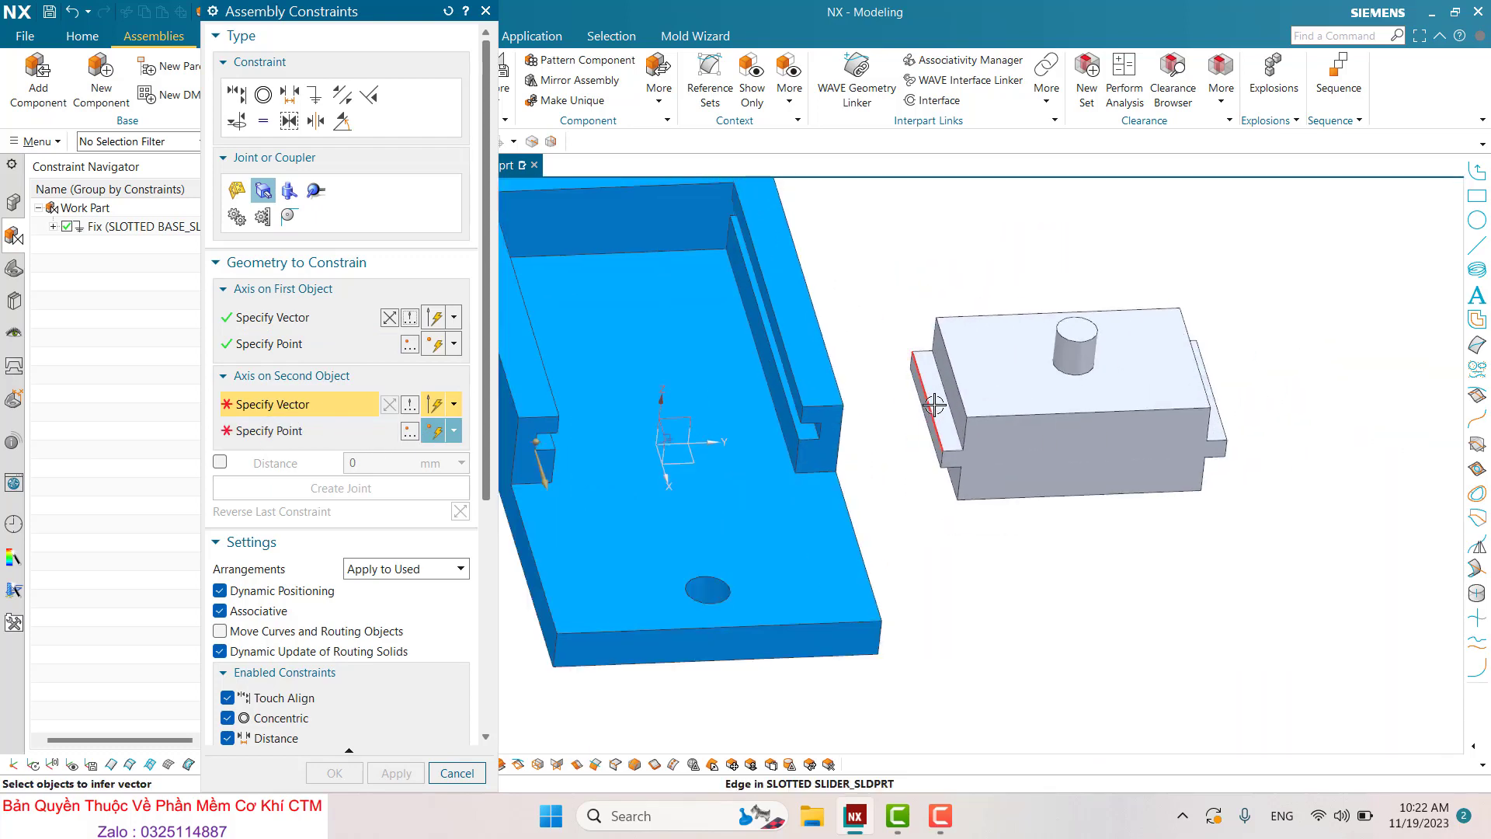
pyautogui.click(925, 401)
pyautogui.scroll(2, 921, 379)
pyautogui.scroll(-3, 893, 462)
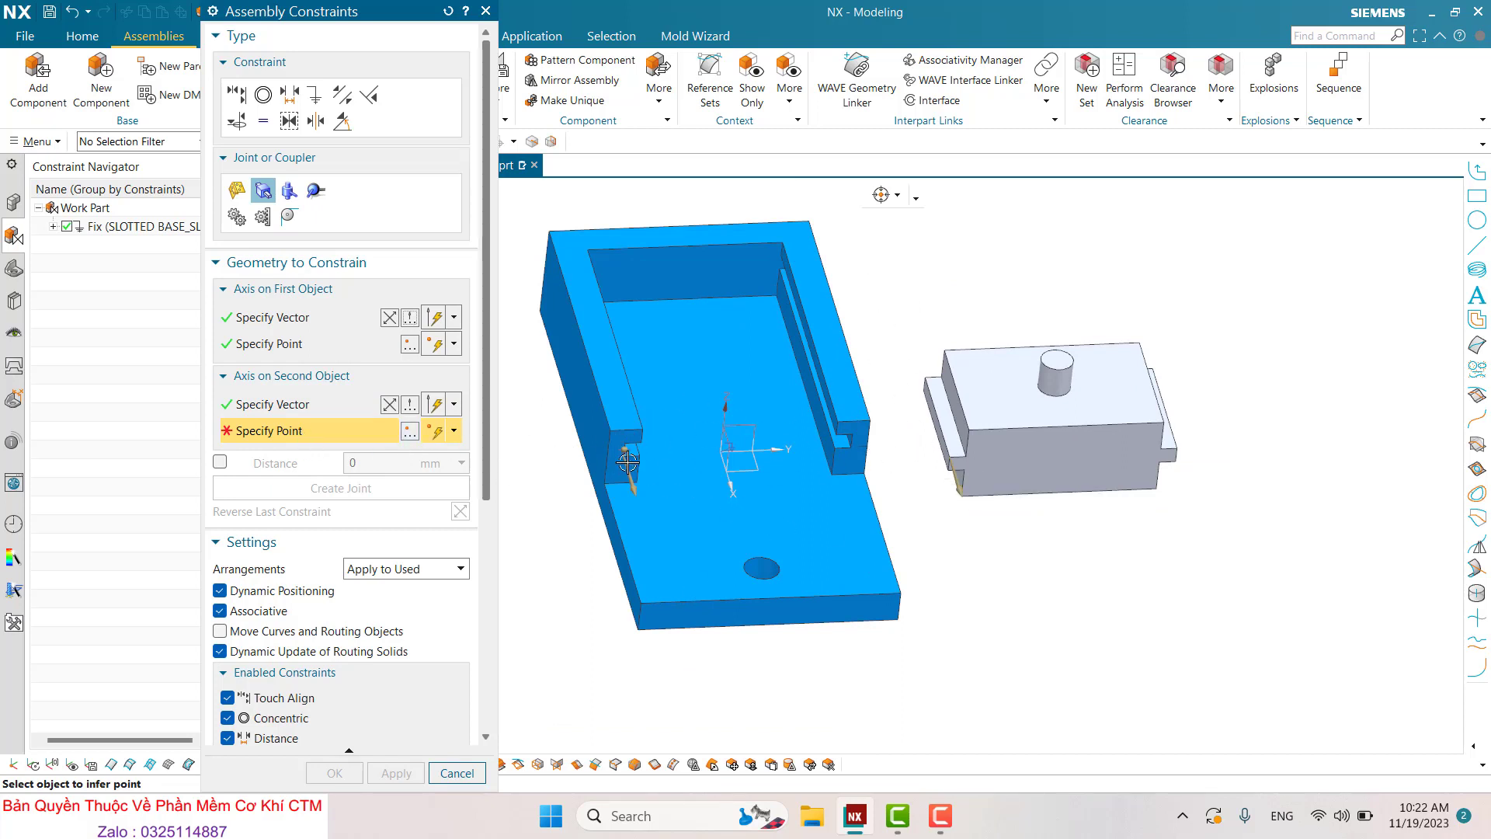
pyautogui.scroll(4, 927, 452)
pyautogui.scroll(2, 1002, 474)
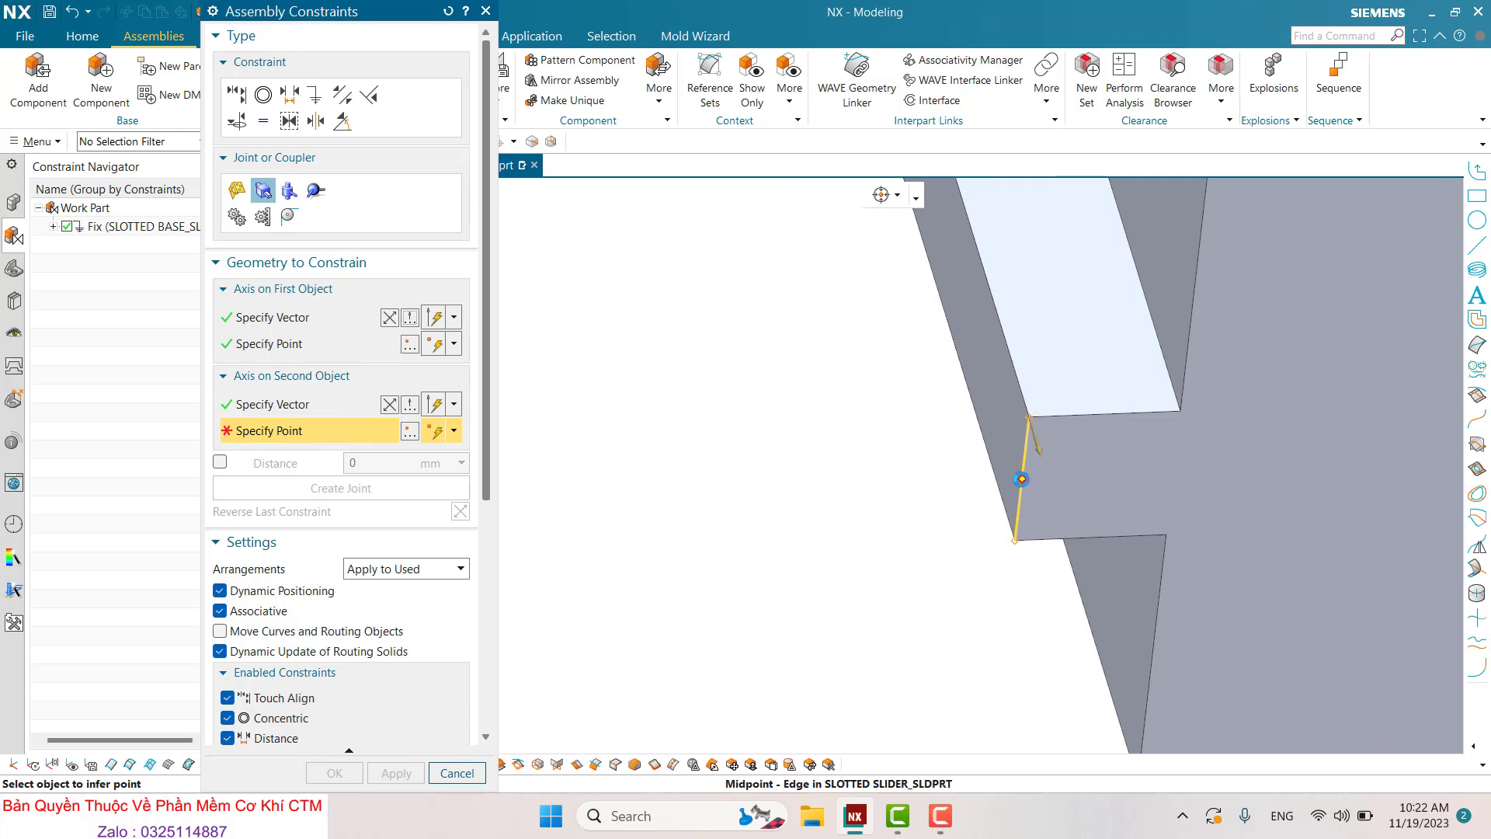
pyautogui.click(1024, 478)
# Create the slider joint, check the block sits in the slot, and confirm
pyautogui.scroll(-4, 986, 420)
pyautogui.scroll(-3, 986, 420)
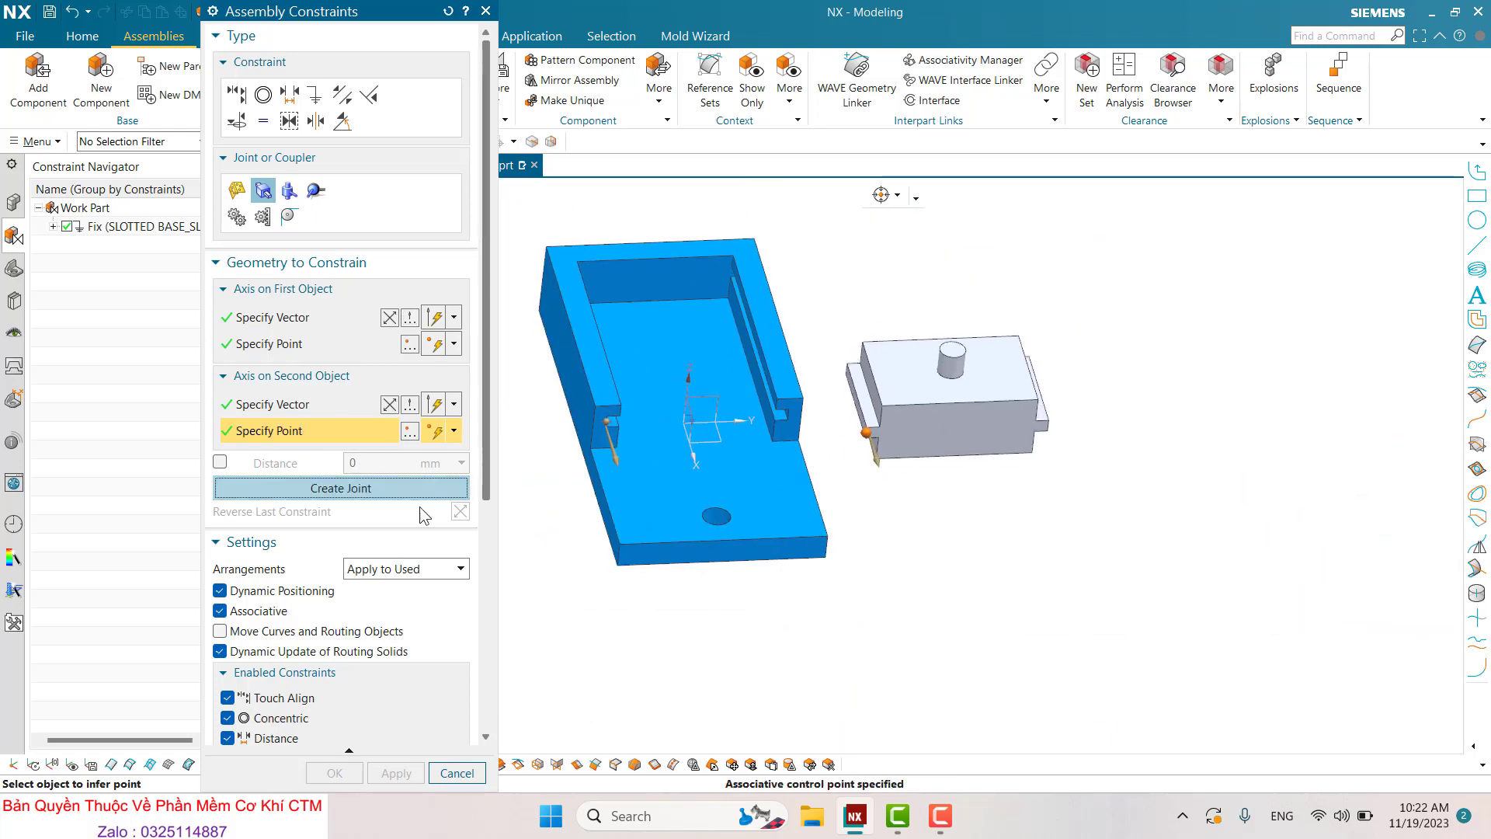
pyautogui.click(351, 487)
pyautogui.moveTo(825, 408); pyautogui.dragTo(823, 373, button='middle')
pyautogui.click(321, 772)
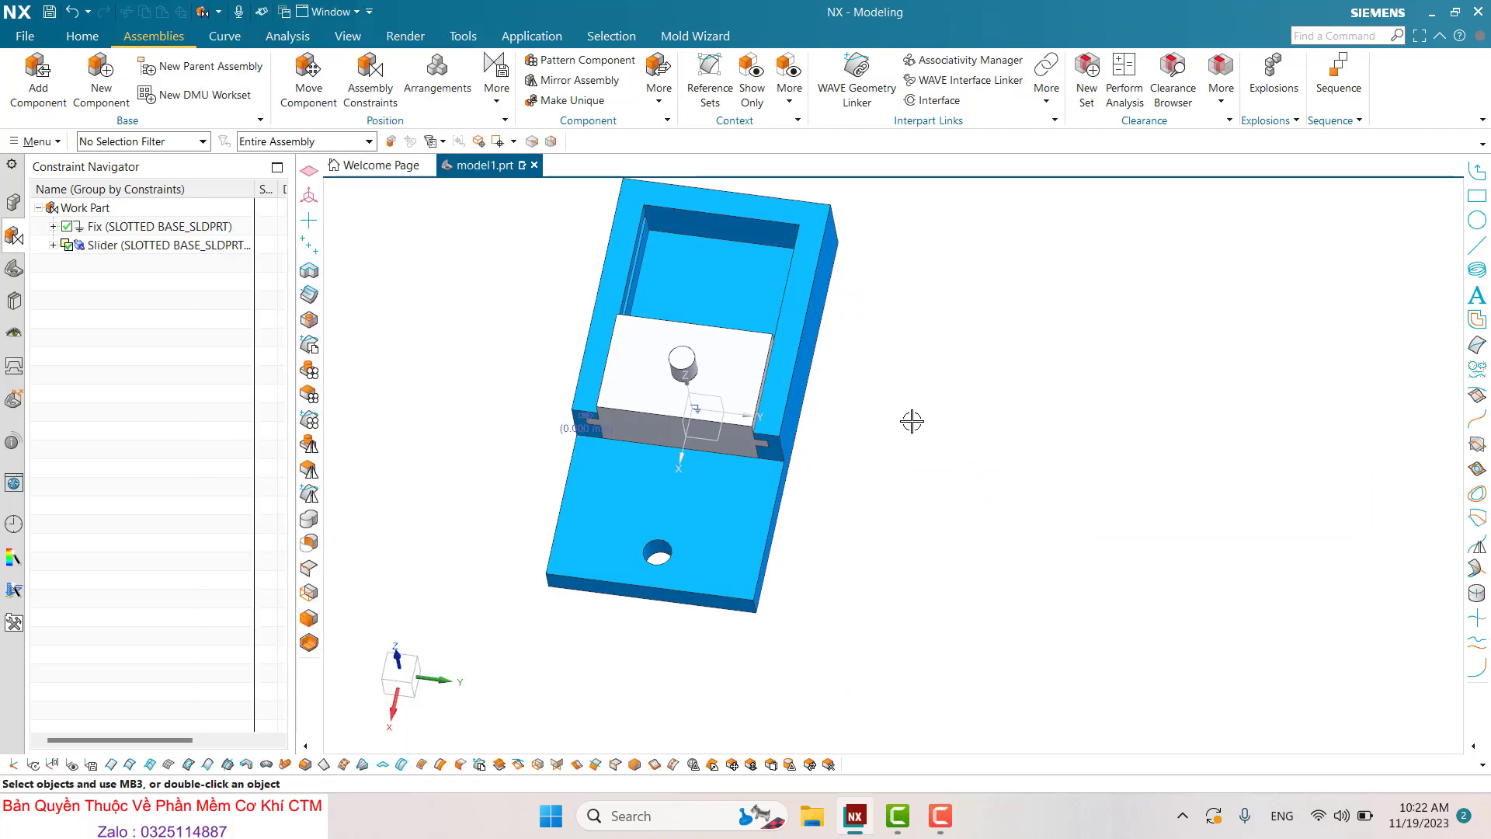
pyautogui.moveTo(912, 421); pyautogui.dragTo(852, 473, button='middle')
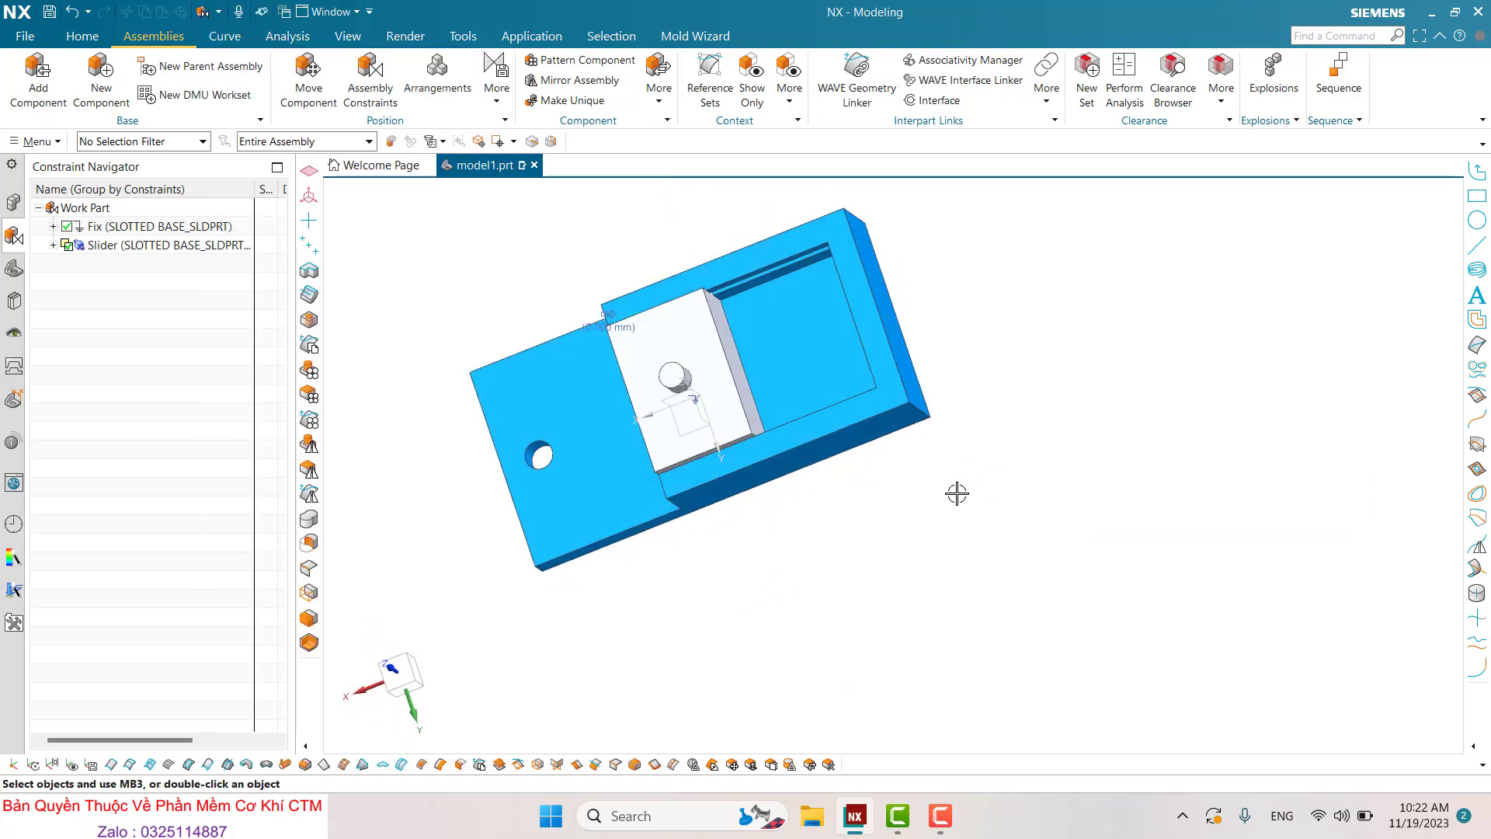
pyautogui.press('F8')
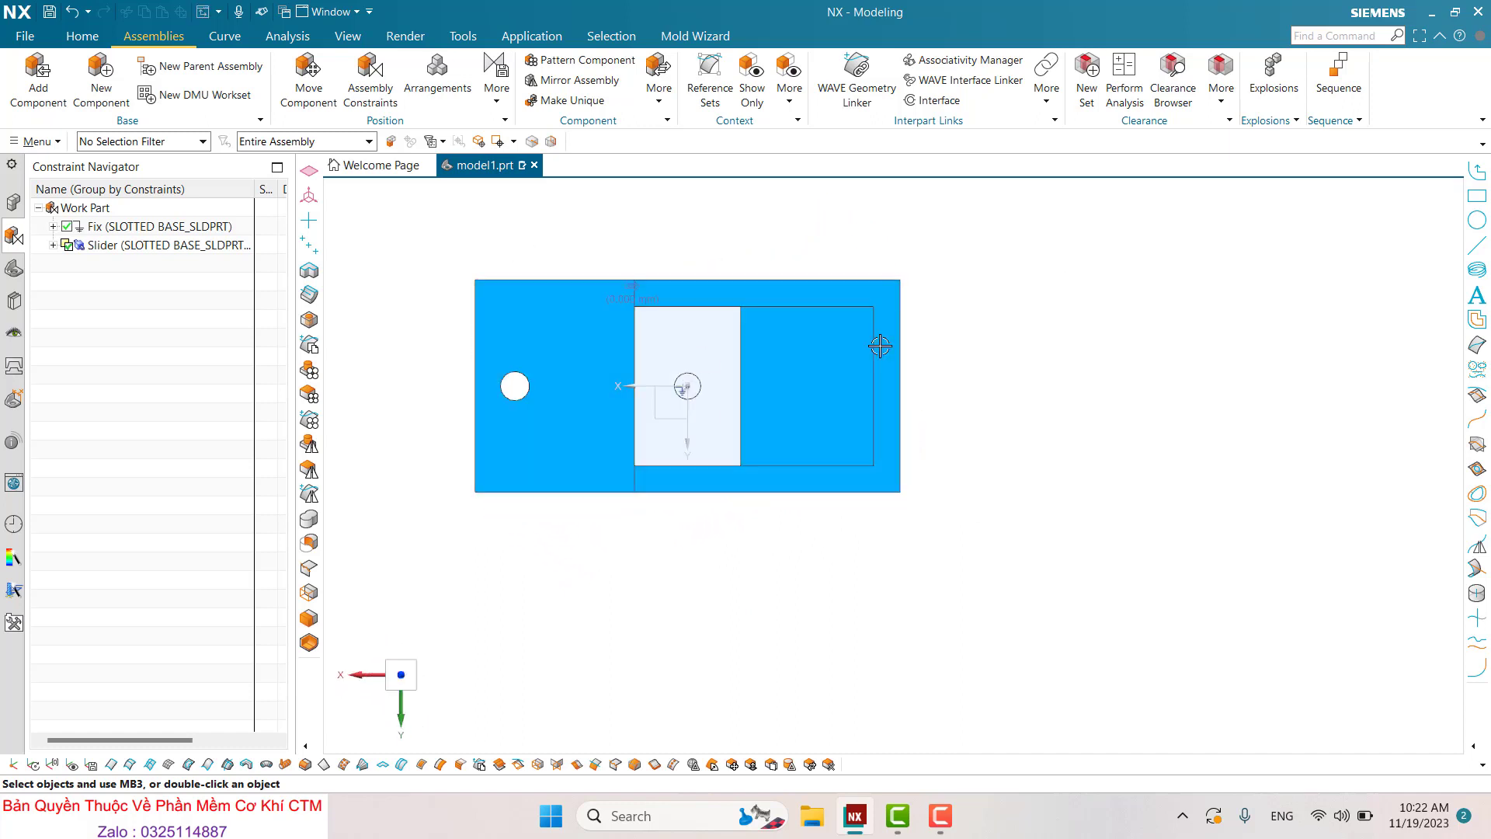
pyautogui.click(309, 74)
pyautogui.click(687, 365)
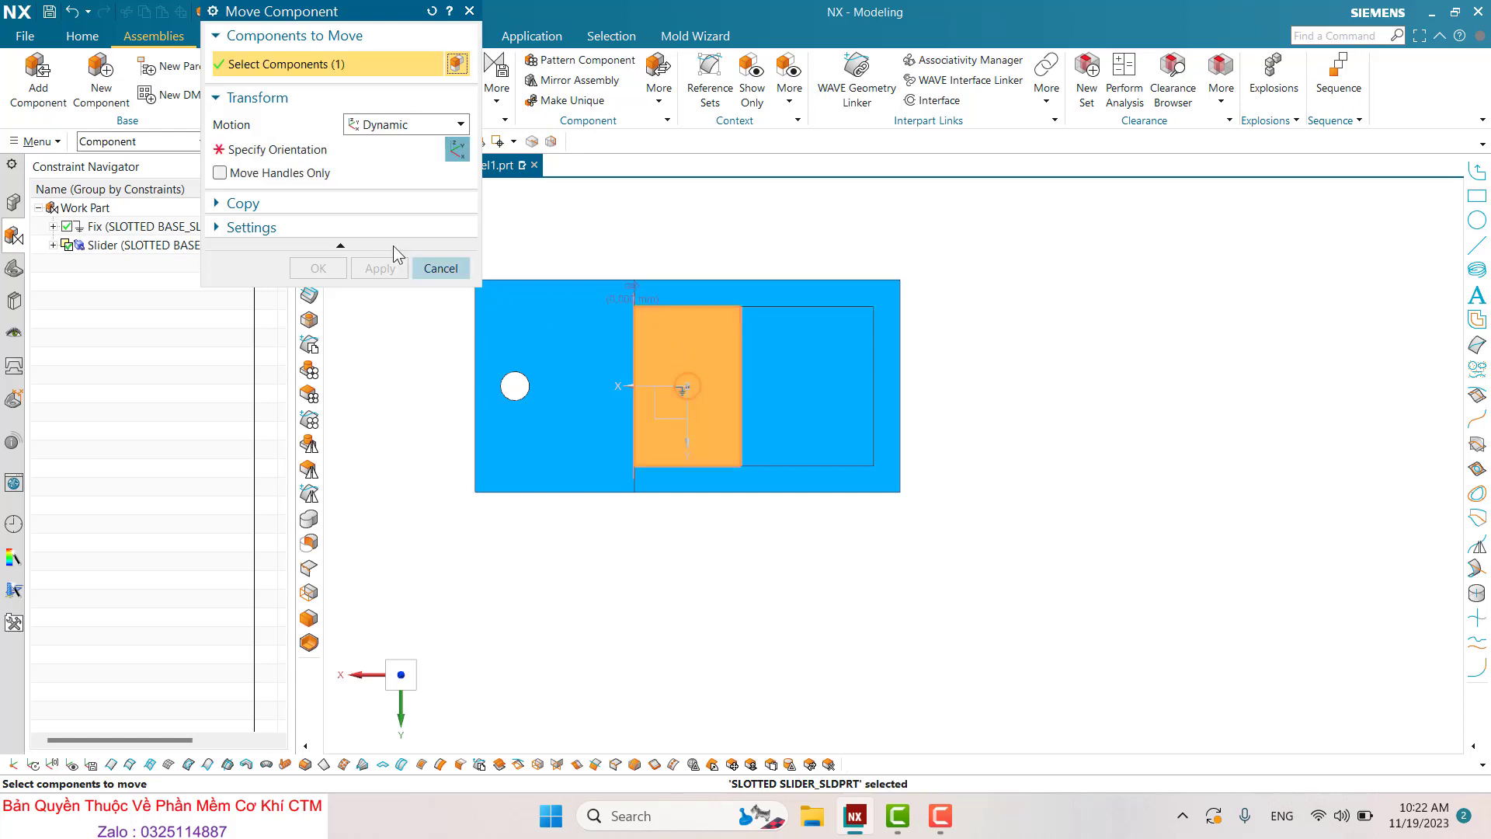
pyautogui.click(303, 156)
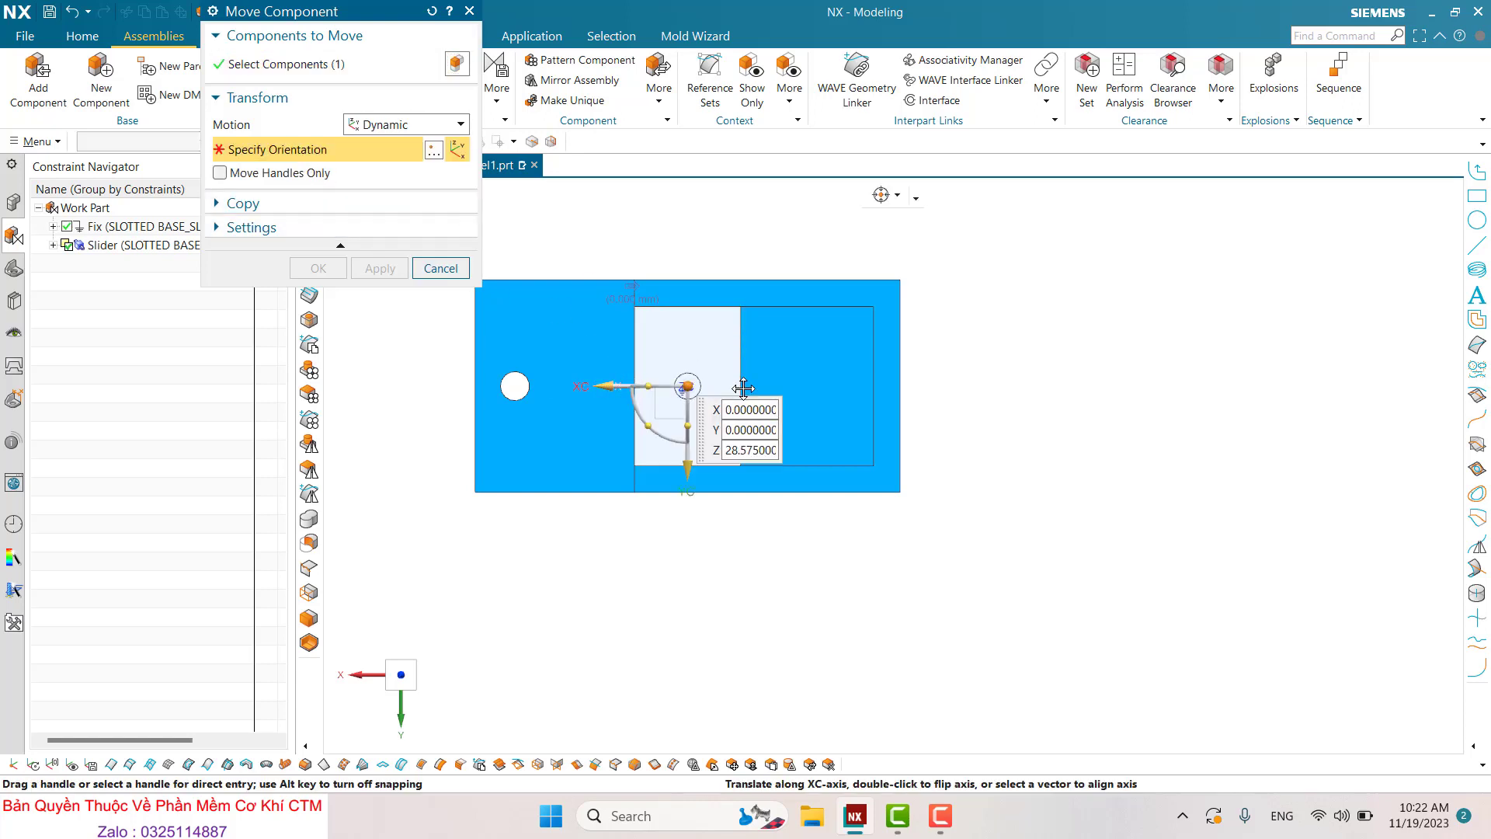
pyautogui.moveTo(743, 388)
pyautogui.mouseDown()
pyautogui.moveTo(664, 360)
pyautogui.moveTo(584, 365)
pyautogui.mouseUp()
pyautogui.press('Escape')
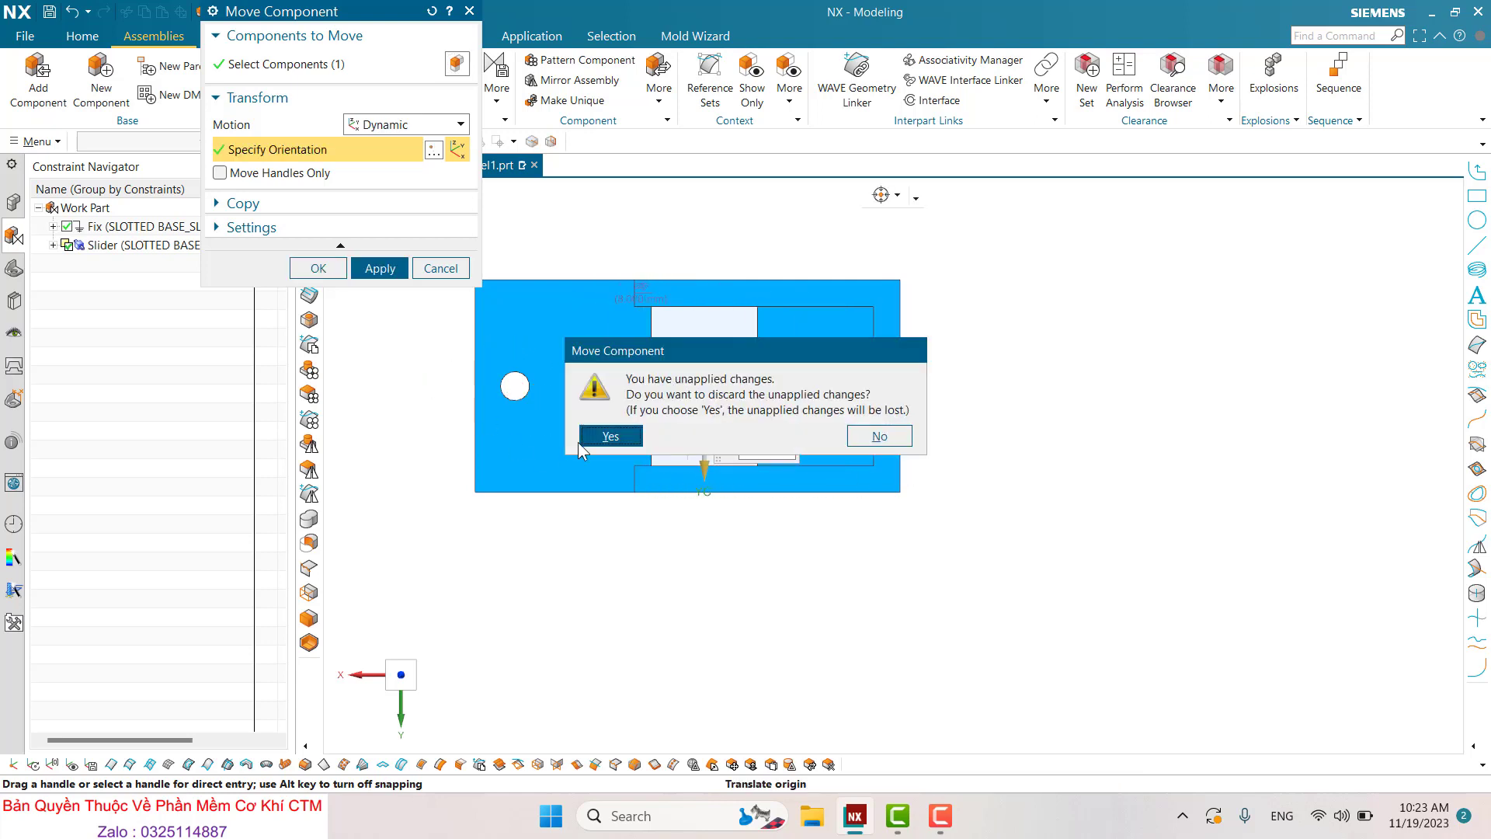
pyautogui.click(590, 439)
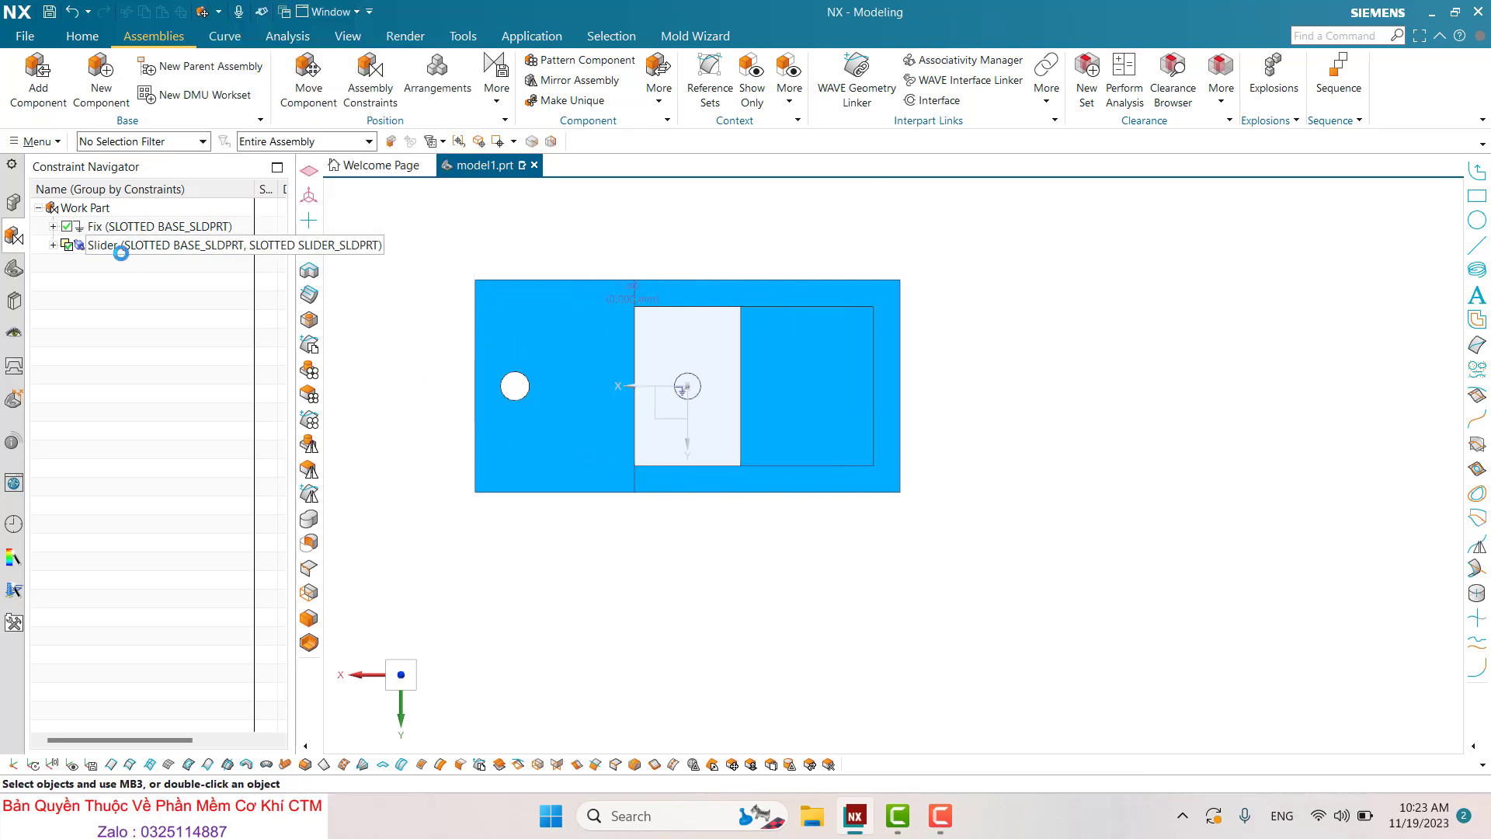
# Discard the reopened joint edit and reopen the Slider joint for editing
pyautogui.press('Escape')
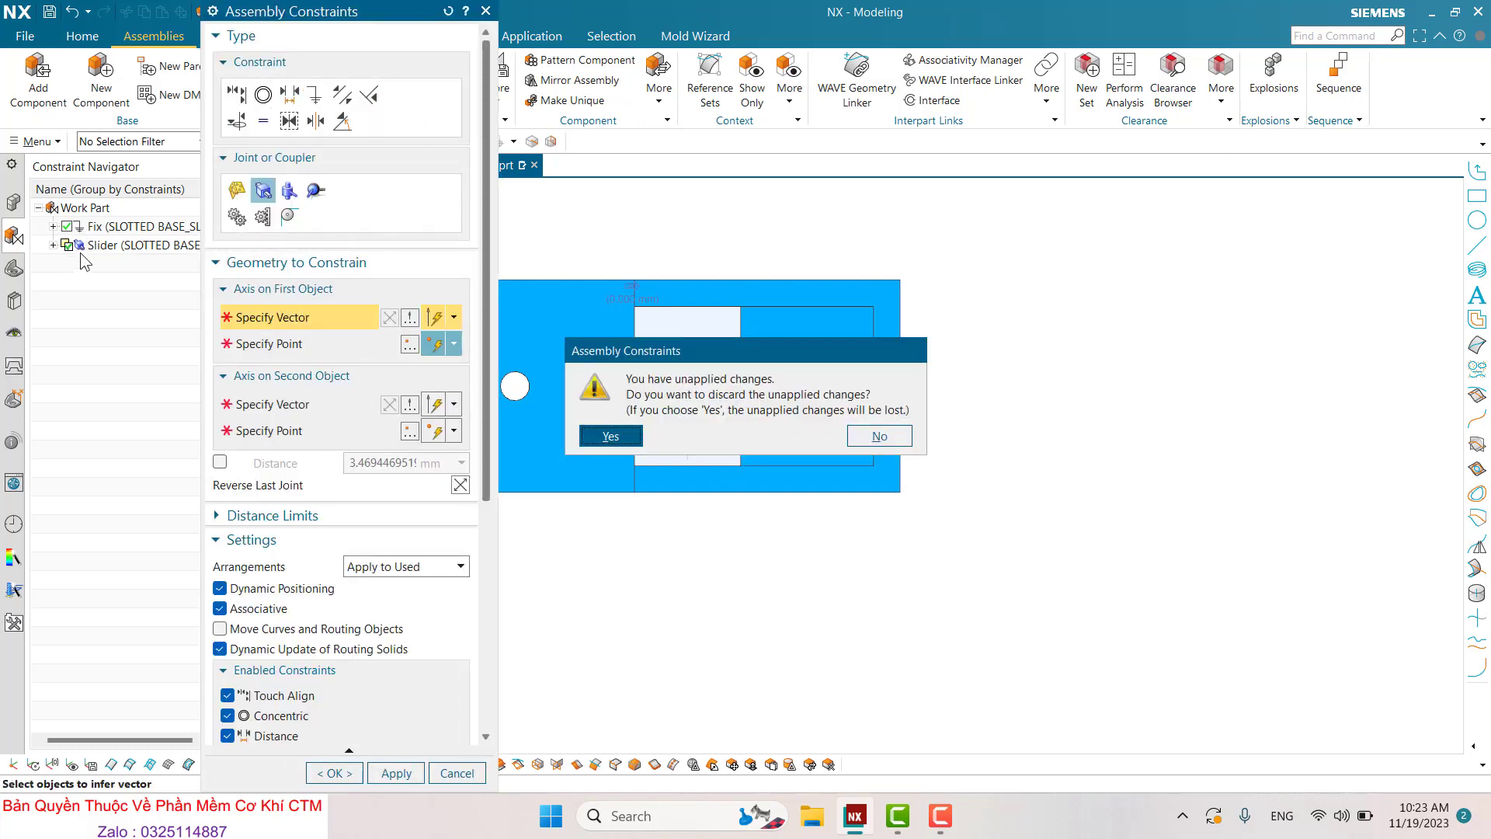
pyautogui.click(611, 435)
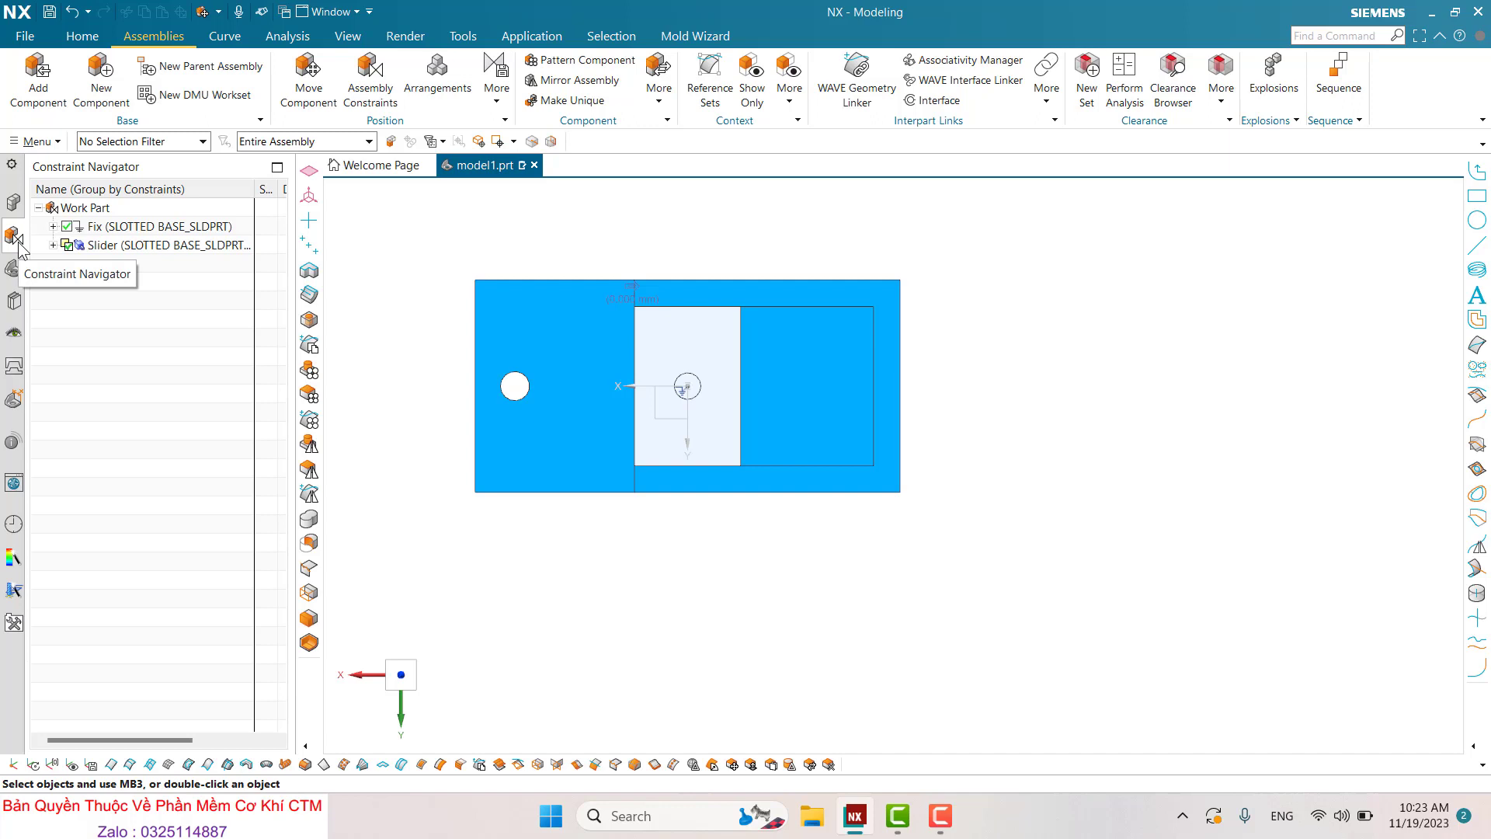
pyautogui.doubleClick(109, 246)
pyautogui.moveTo(604, 341); pyautogui.dragTo(630, 431, button='middle')
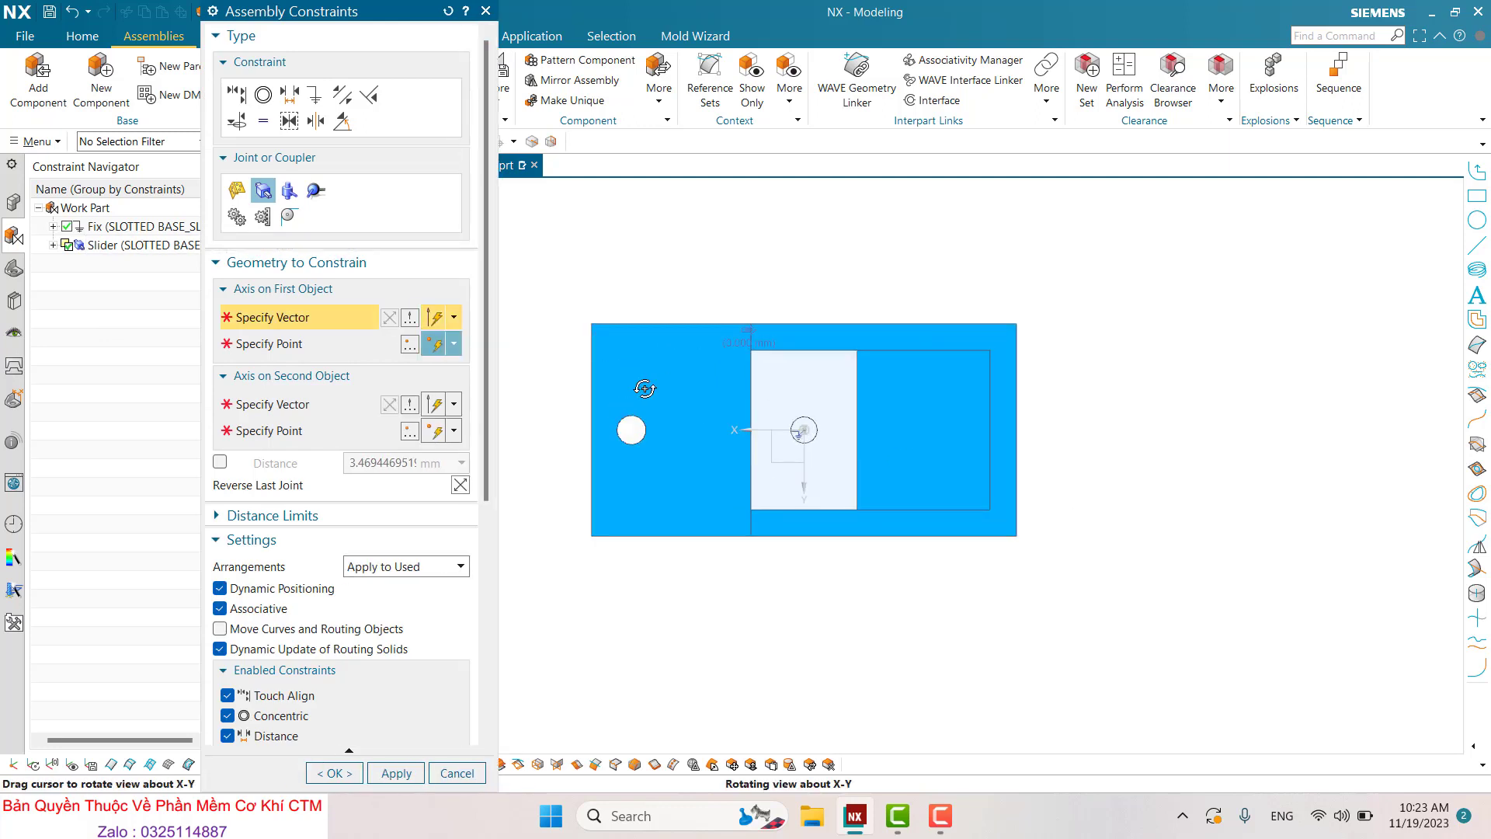
# Enable Distance on the slider joint and set it to 50 mm, after trying 56 and 5
pyautogui.click(221, 463)
pyautogui.write('0')
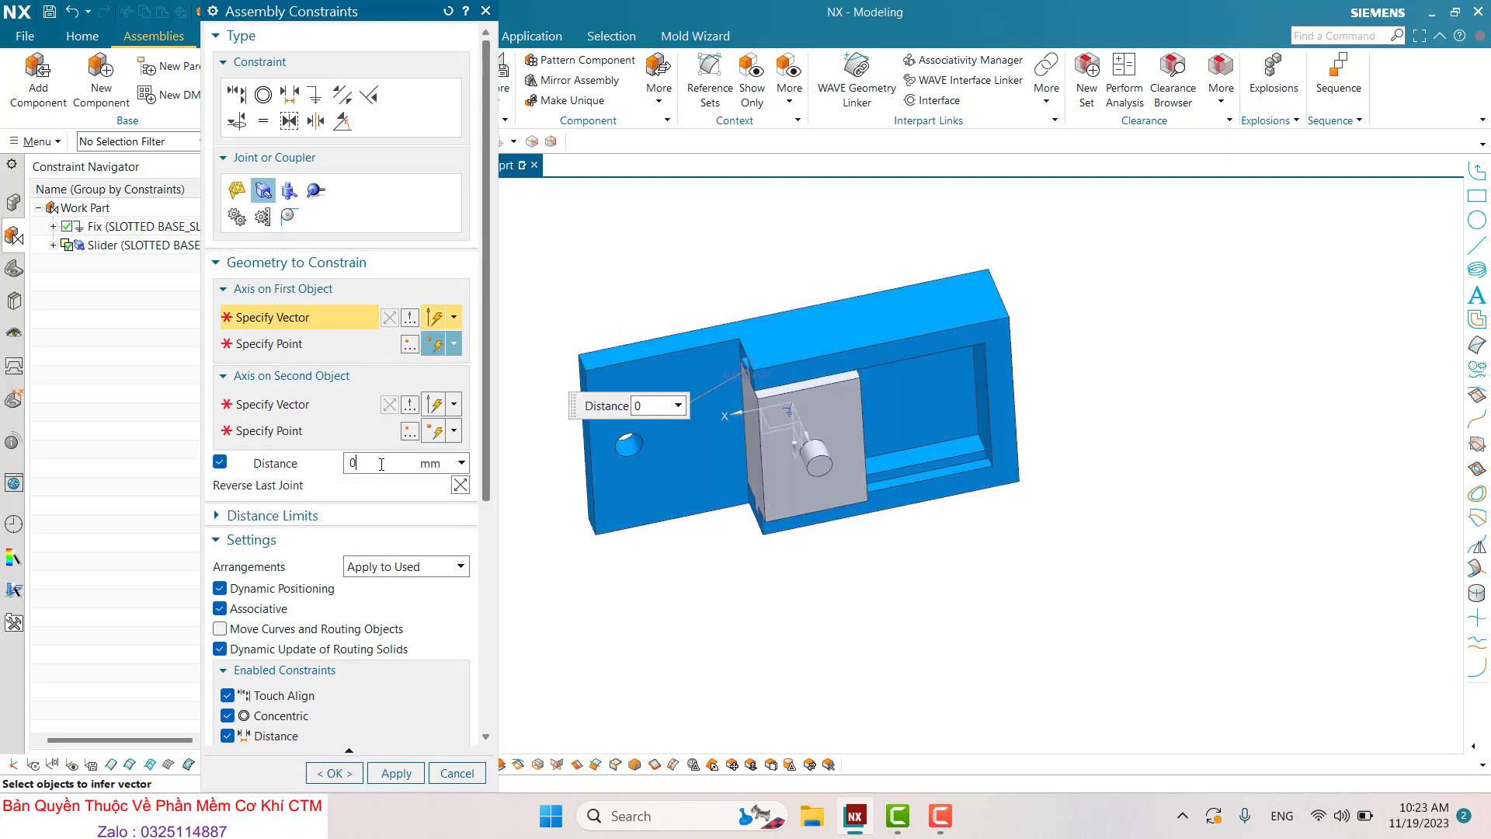
pyautogui.write('56')
pyautogui.press('Return')
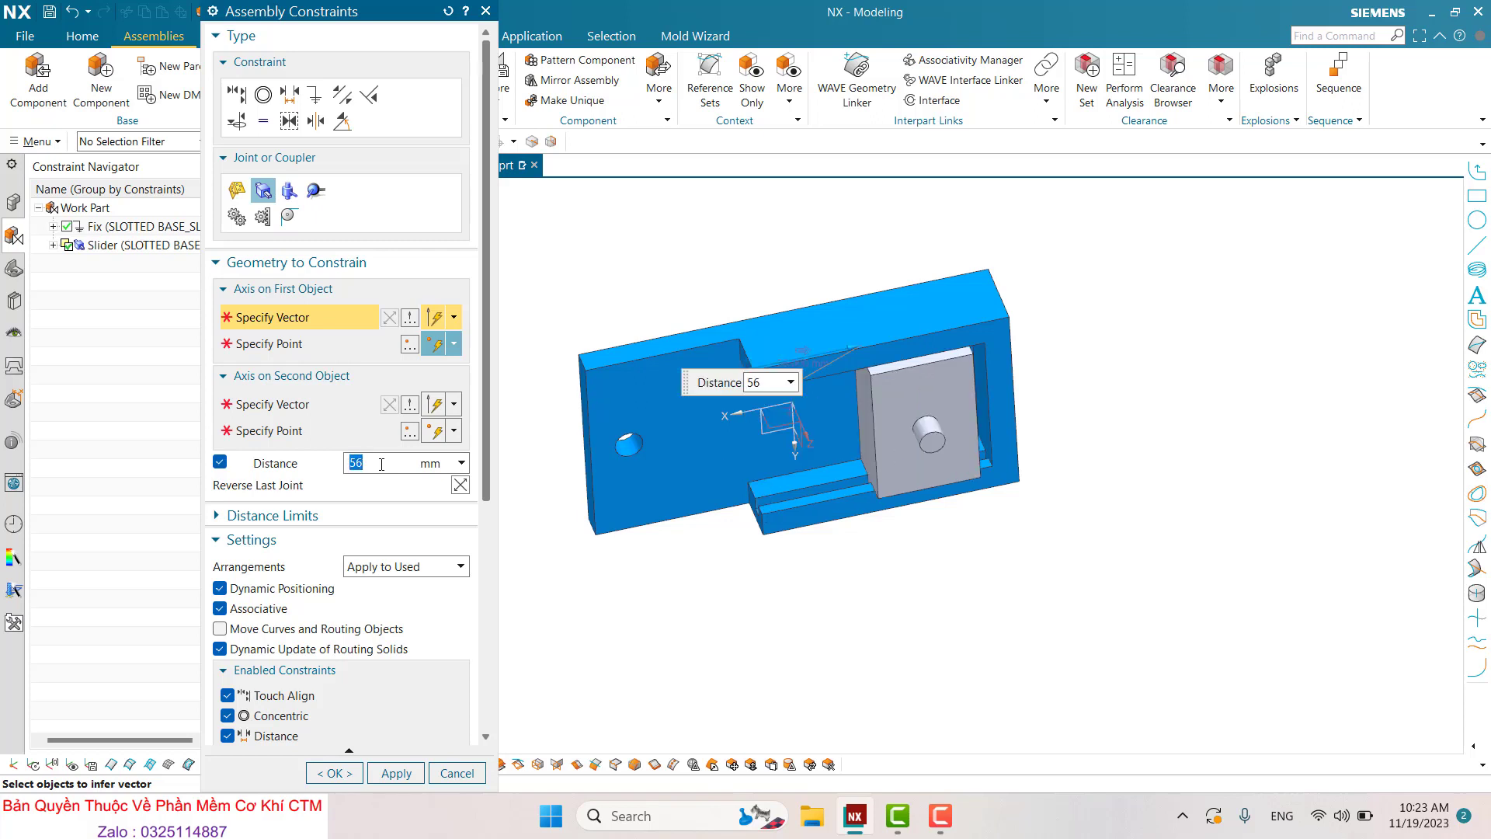
pyautogui.write('5')
pyautogui.press('Return')
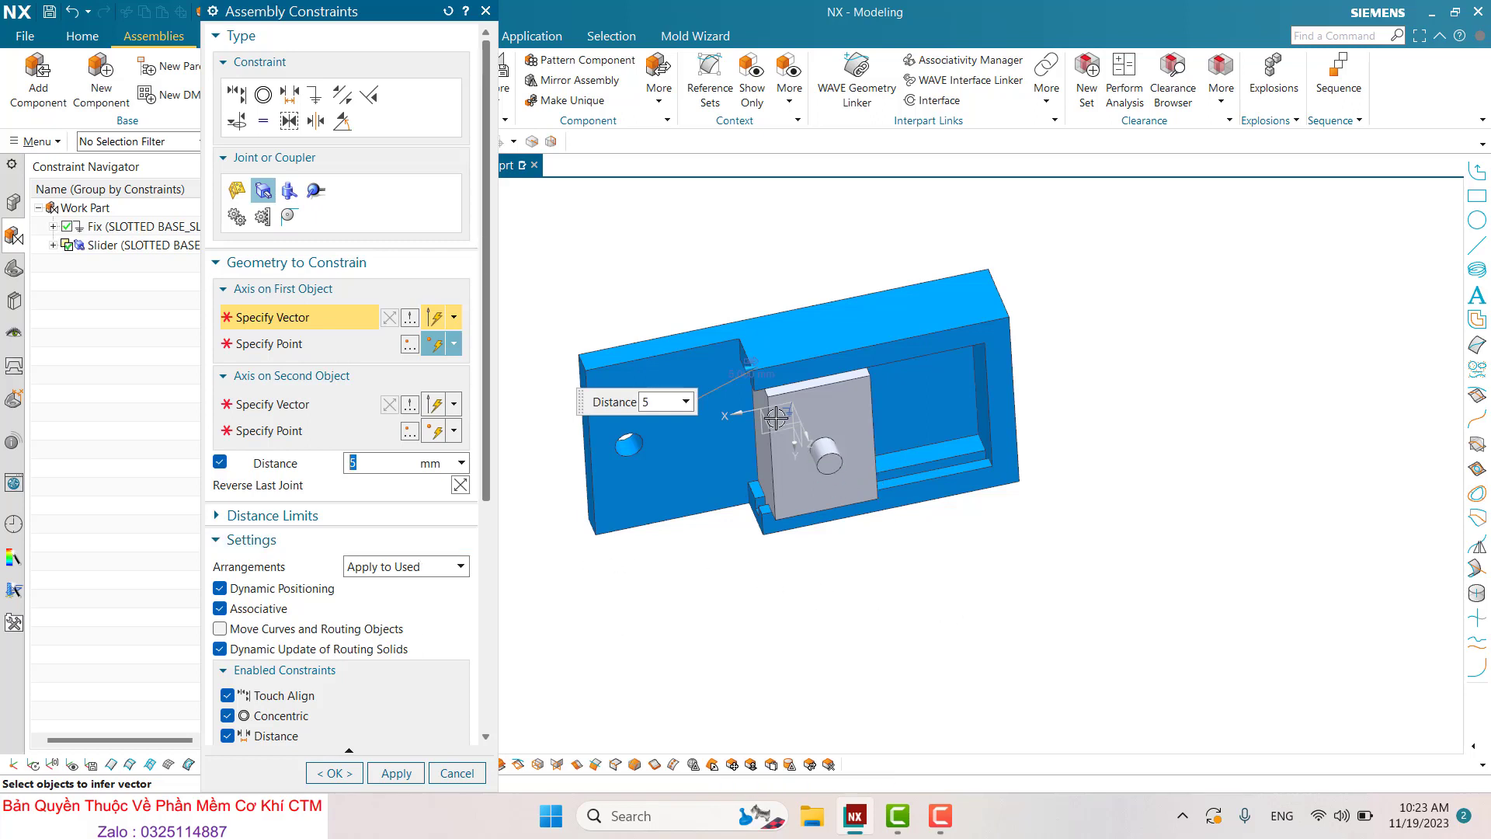
pyautogui.moveTo(776, 417); pyautogui.dragTo(920, 356, button='middle')
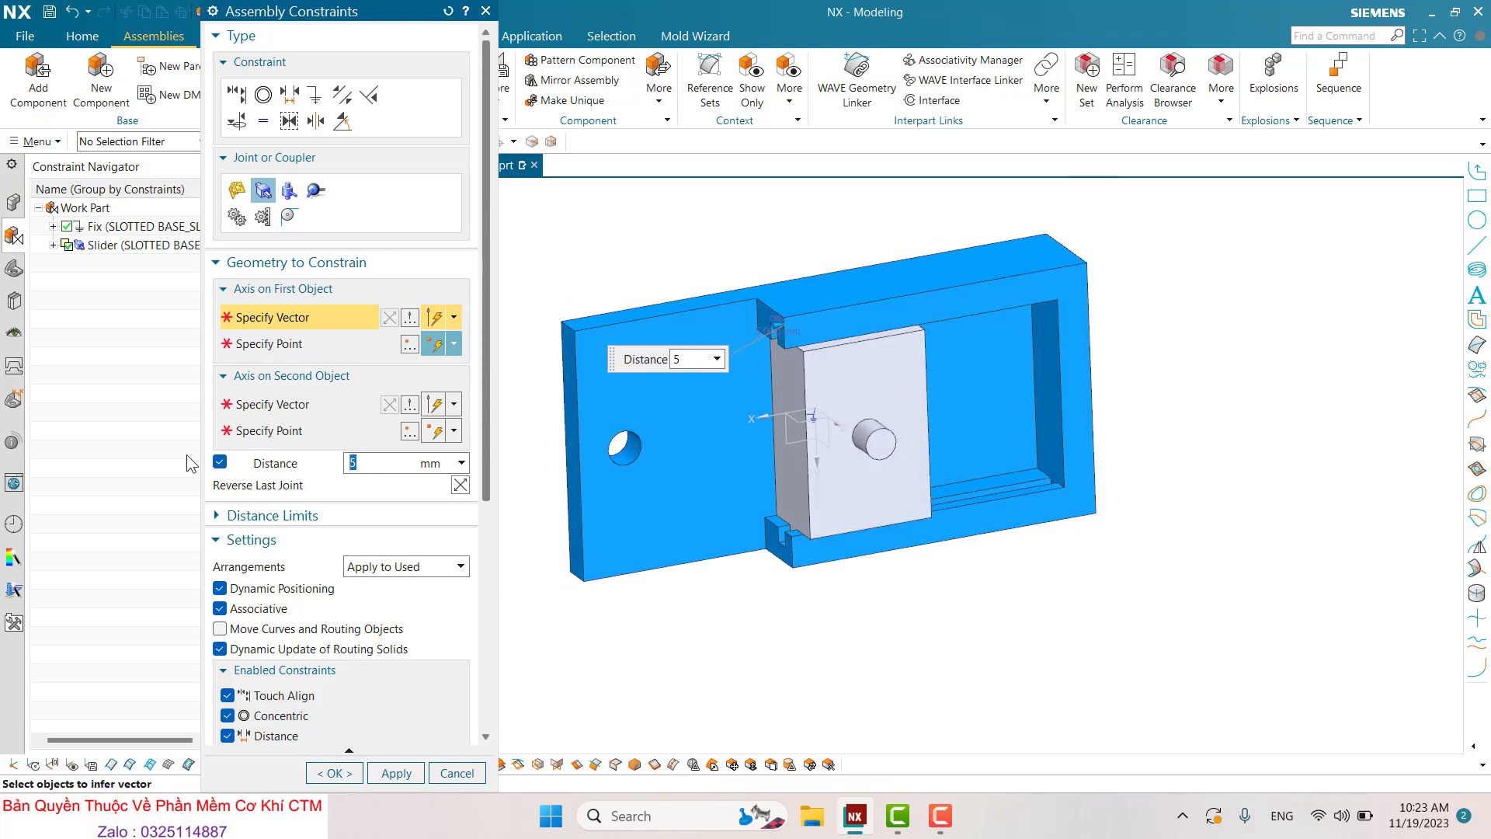
pyautogui.write('50')
pyautogui.press('Return')
# Inspect the block's 50 mm position from several angles and confirm the joint
pyautogui.scroll(3, 1042, 394)
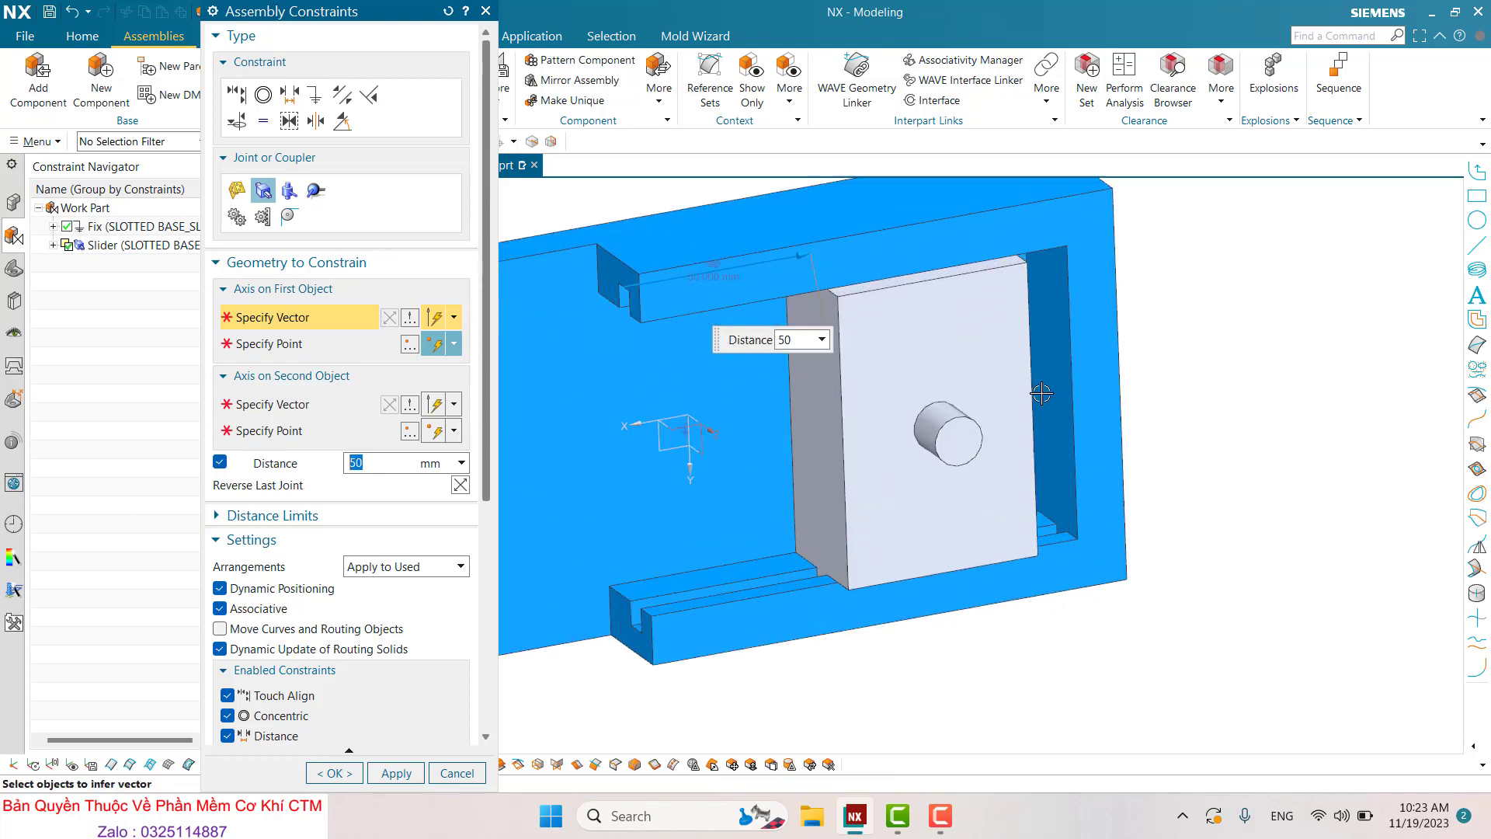
pyautogui.moveTo(1041, 394); pyautogui.dragTo(691, 454, button='middle')
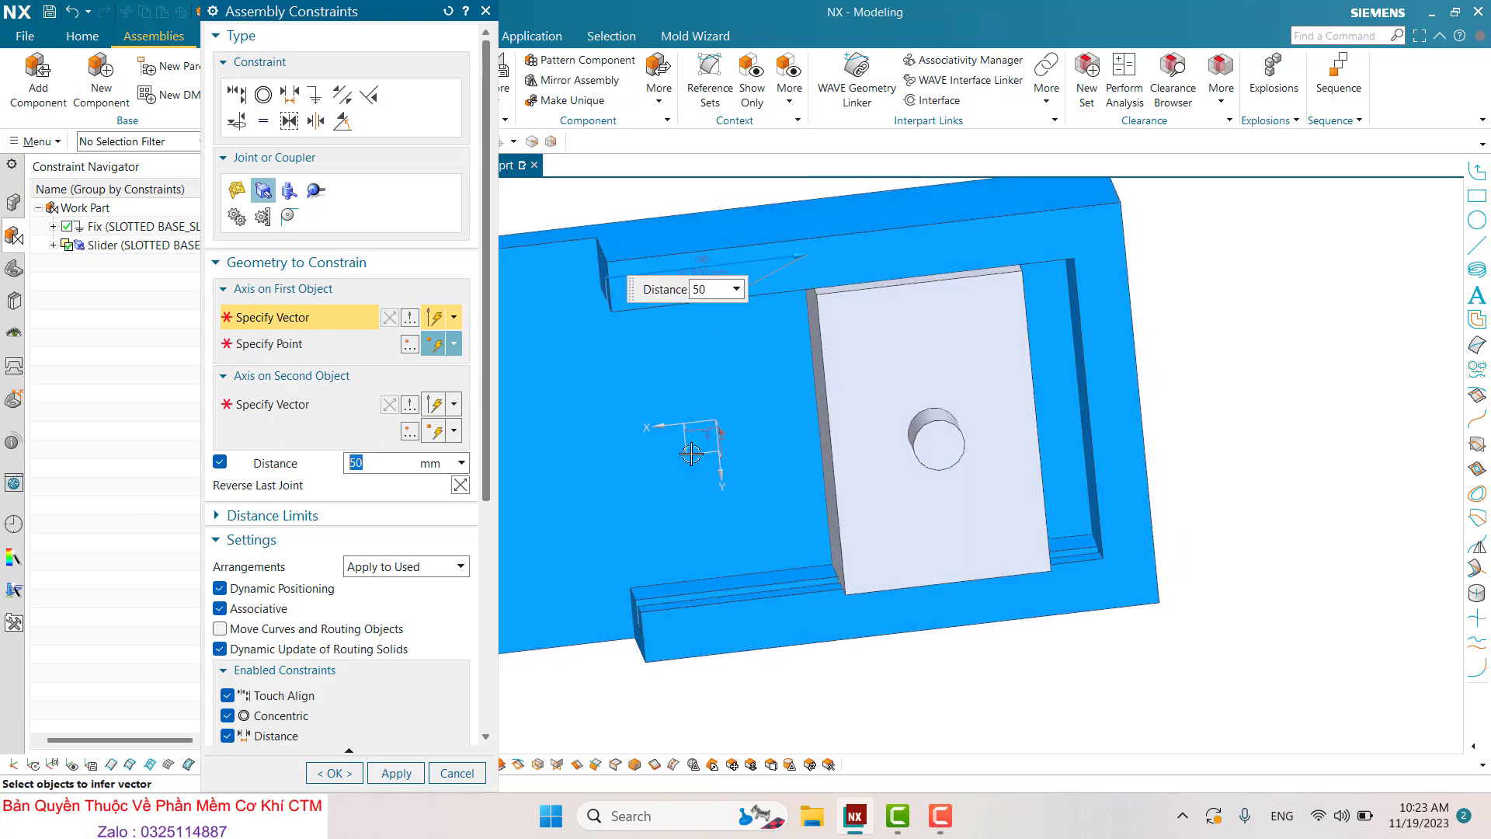
pyautogui.scroll(-3, 932, 446)
pyautogui.moveTo(963, 497); pyautogui.dragTo(927, 458, button='middle')
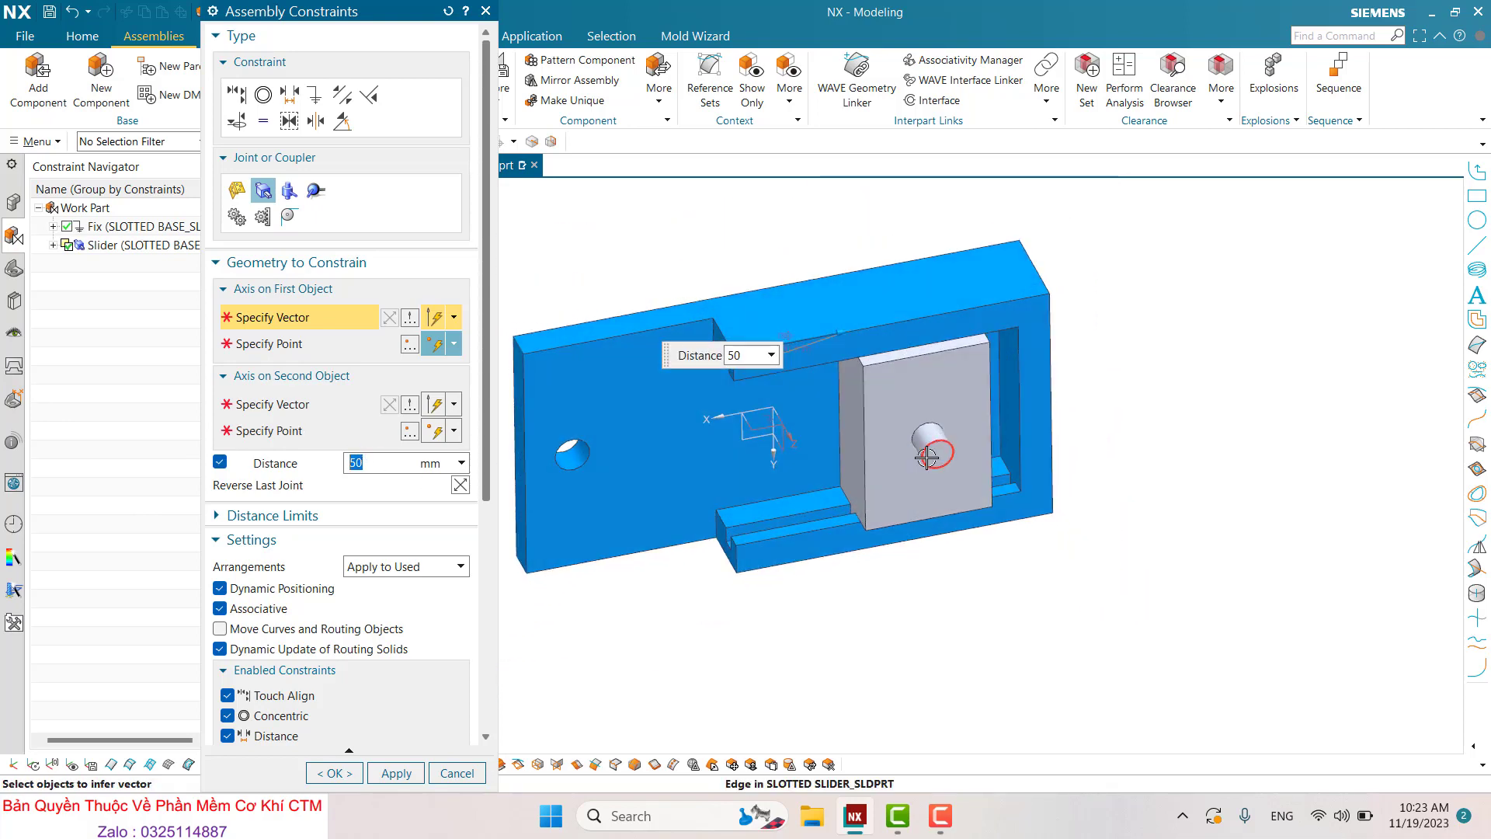
pyautogui.scroll(2, 719, 334)
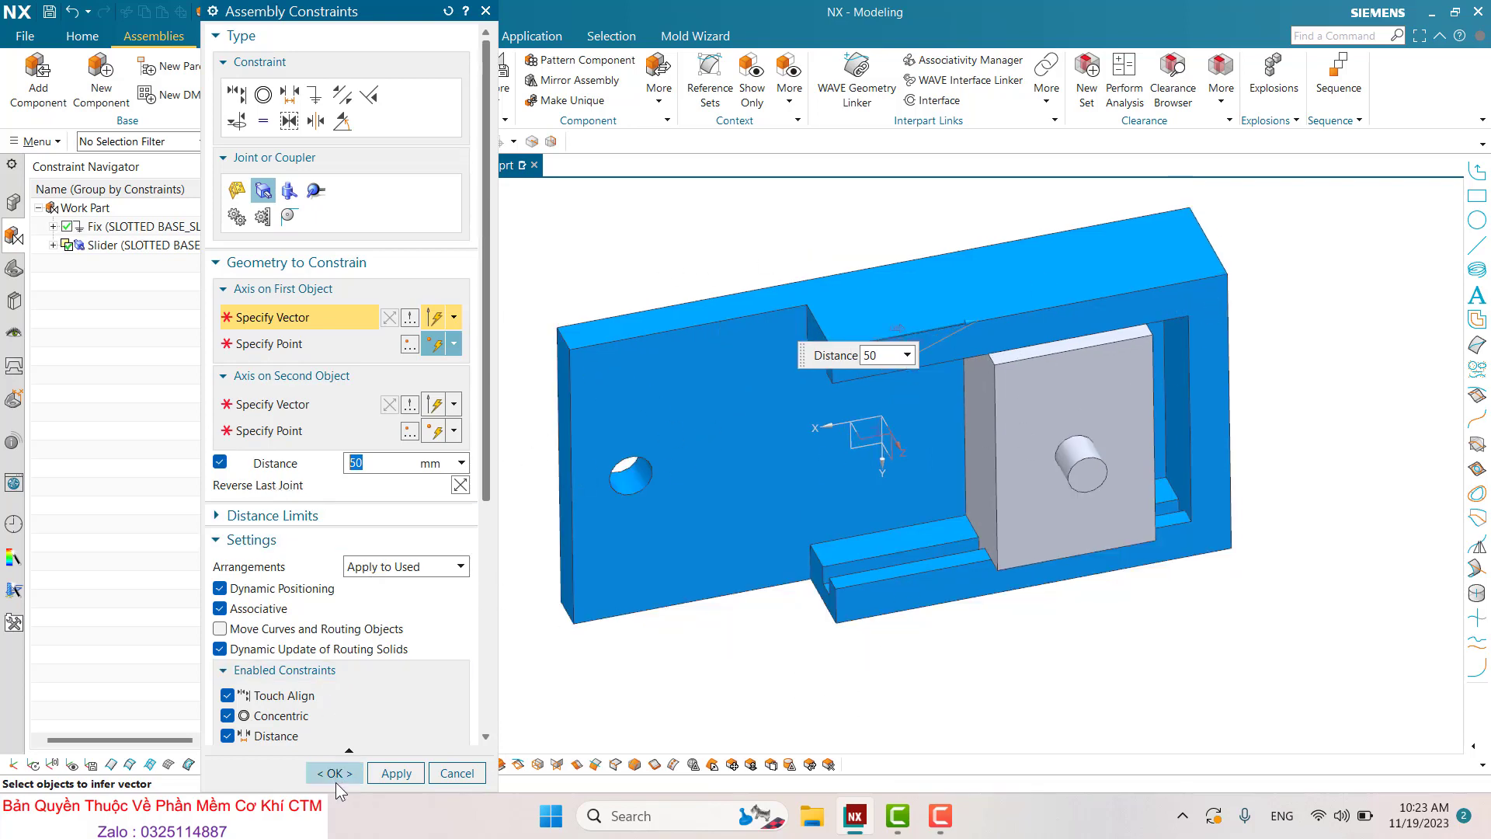
pyautogui.click(335, 773)
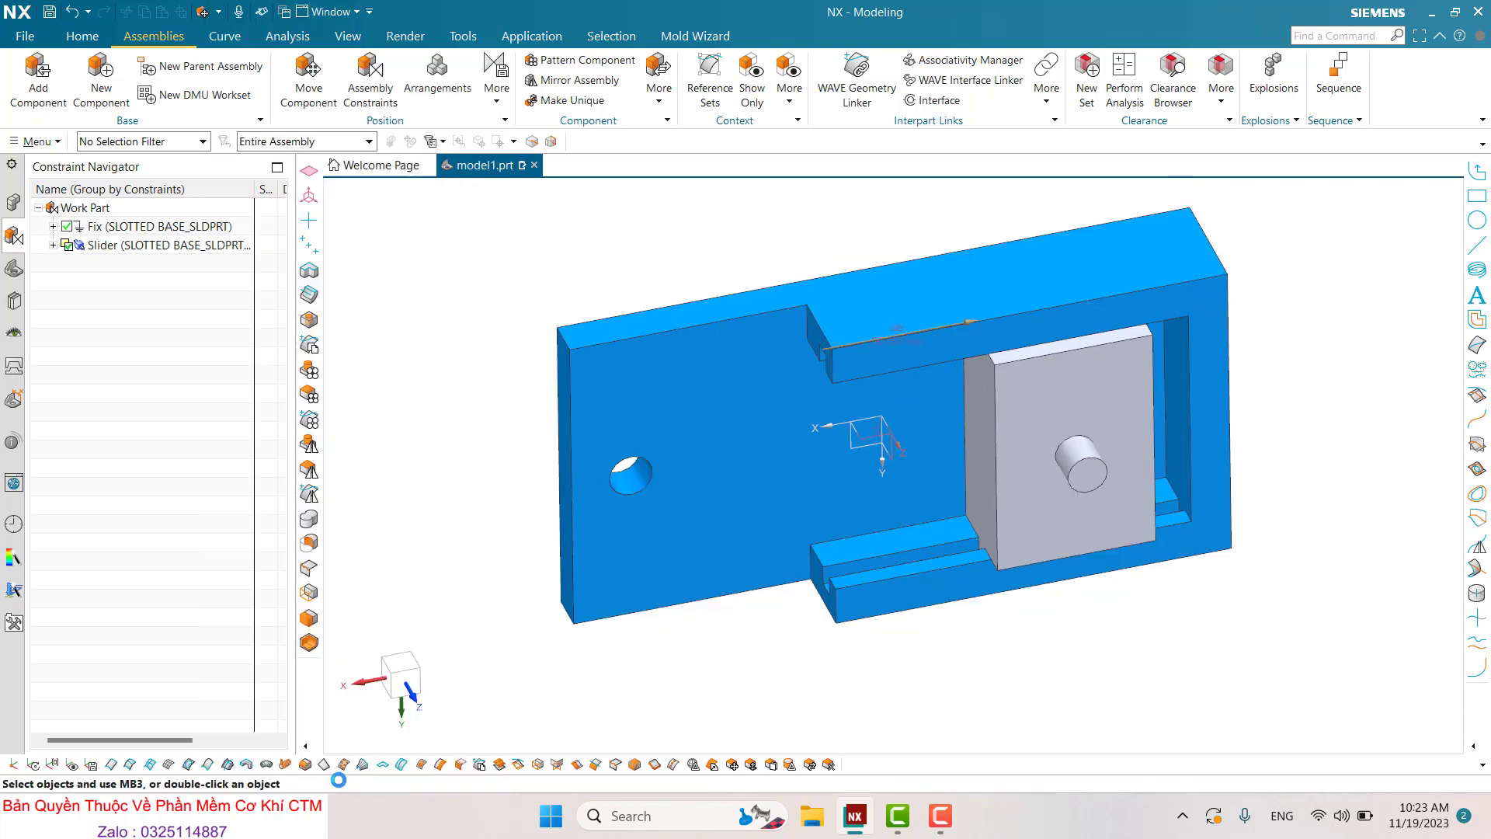
pyautogui.click(308, 81)
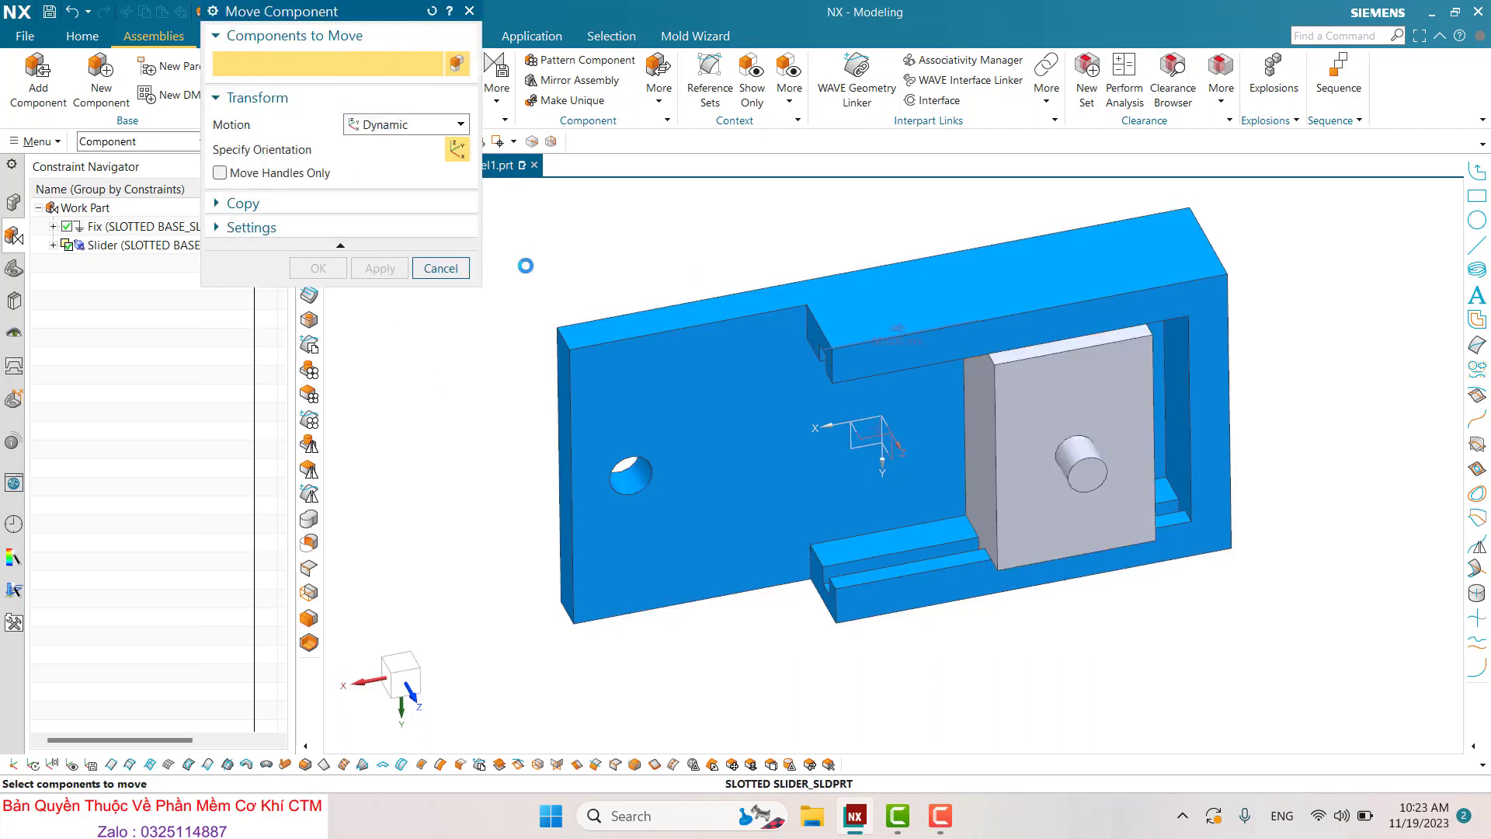
pyautogui.click(1035, 383)
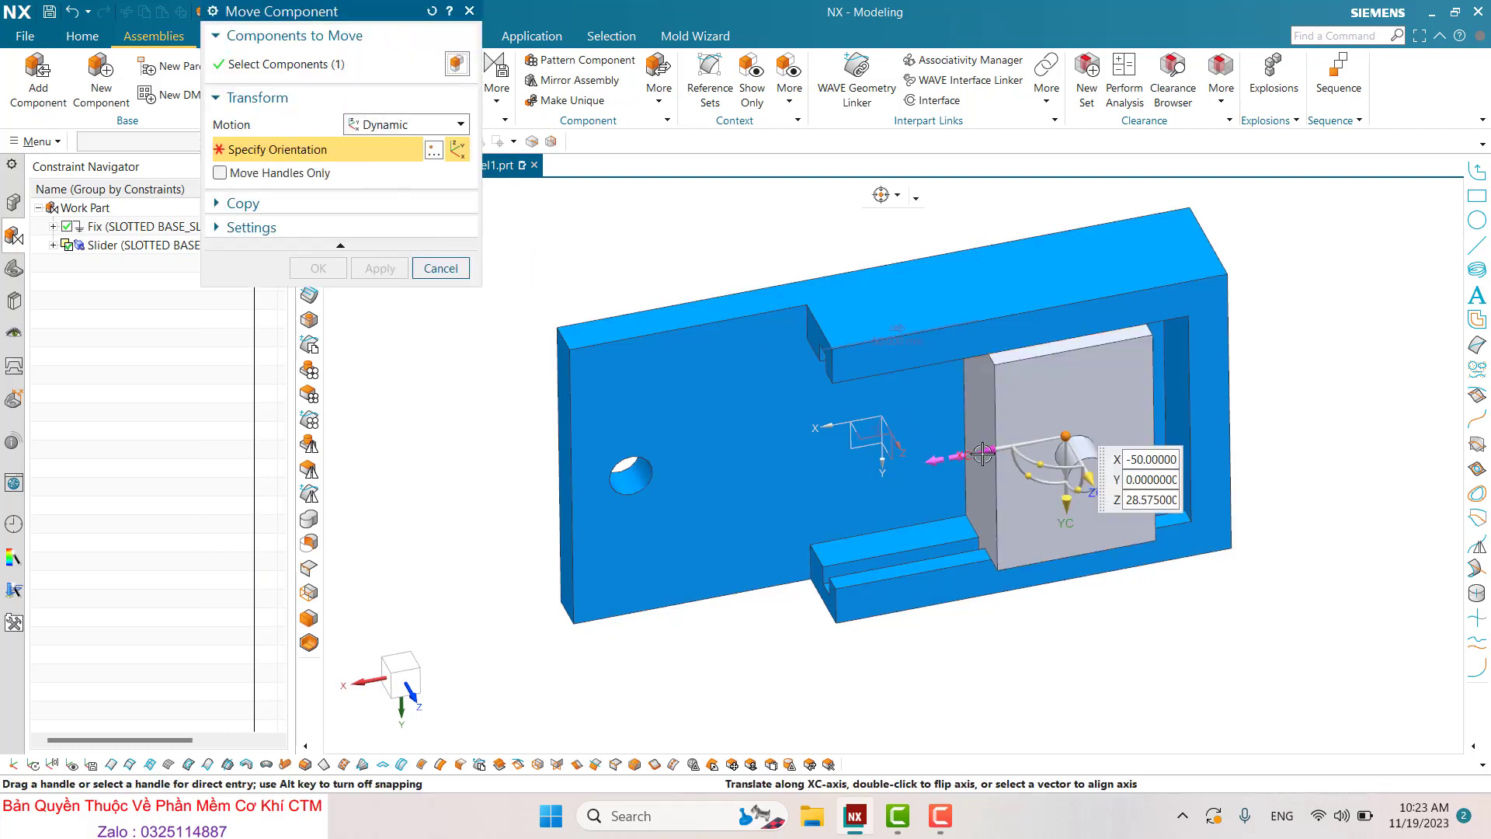
pyautogui.click(980, 450)
pyautogui.click(424, 277)
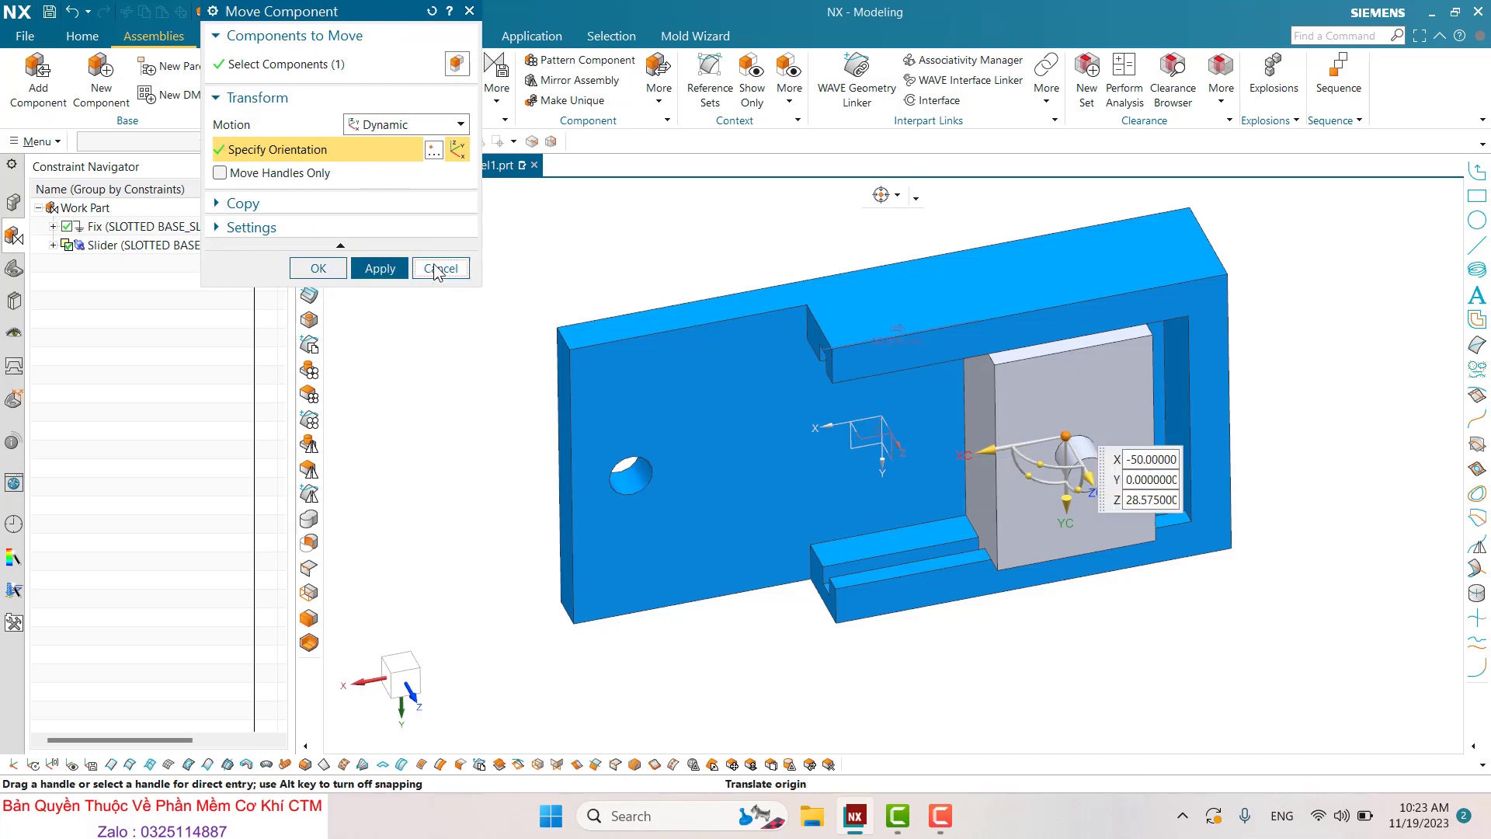
pyautogui.click(614, 441)
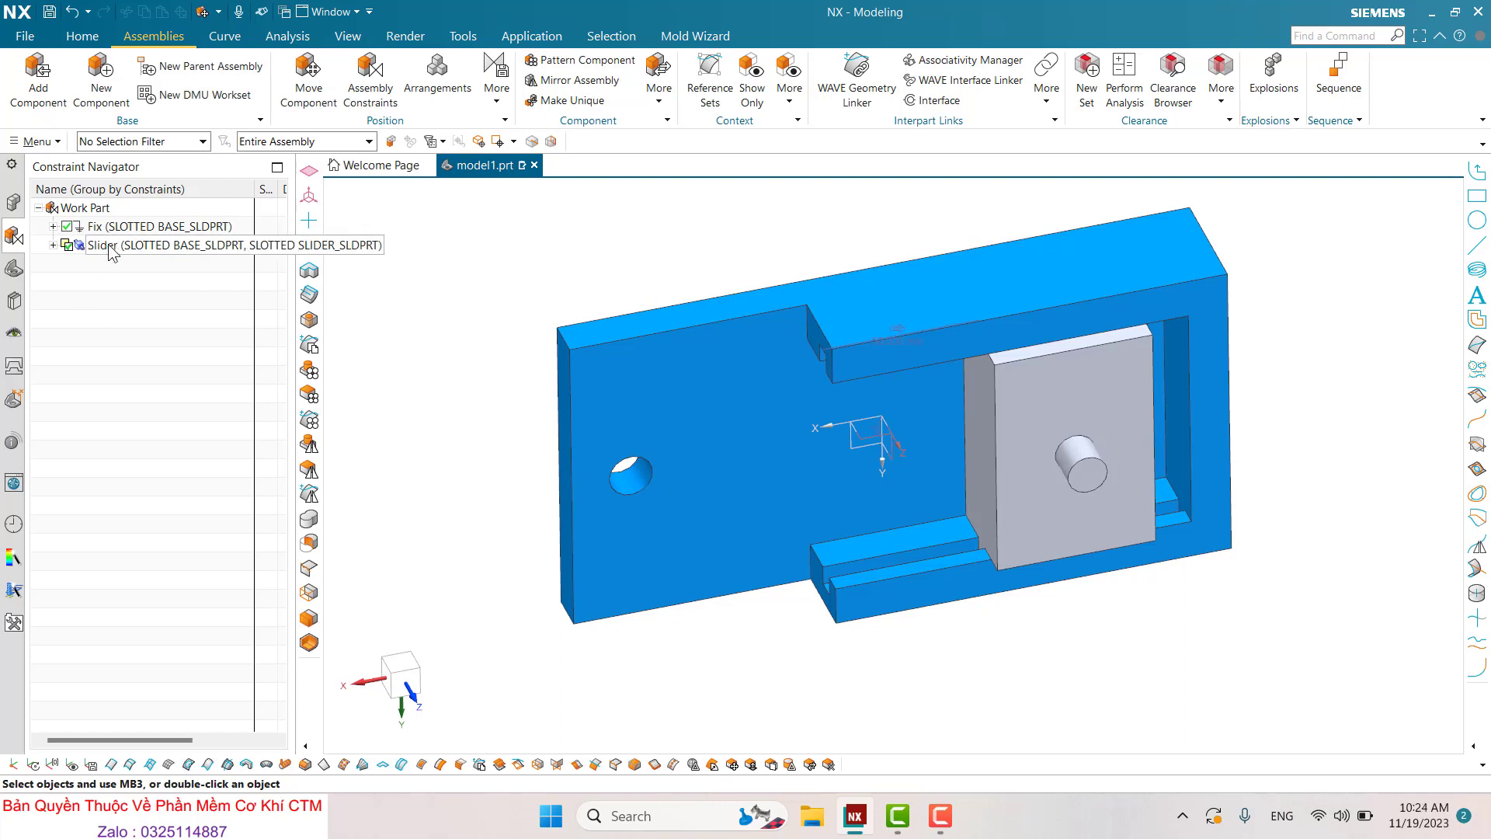
# Enable the slider joint's 0 mm lower and 50 mm upper distance limits, and turn off the fixed Distance
pyautogui.hotkey('ctrl', 'shift', 'c')
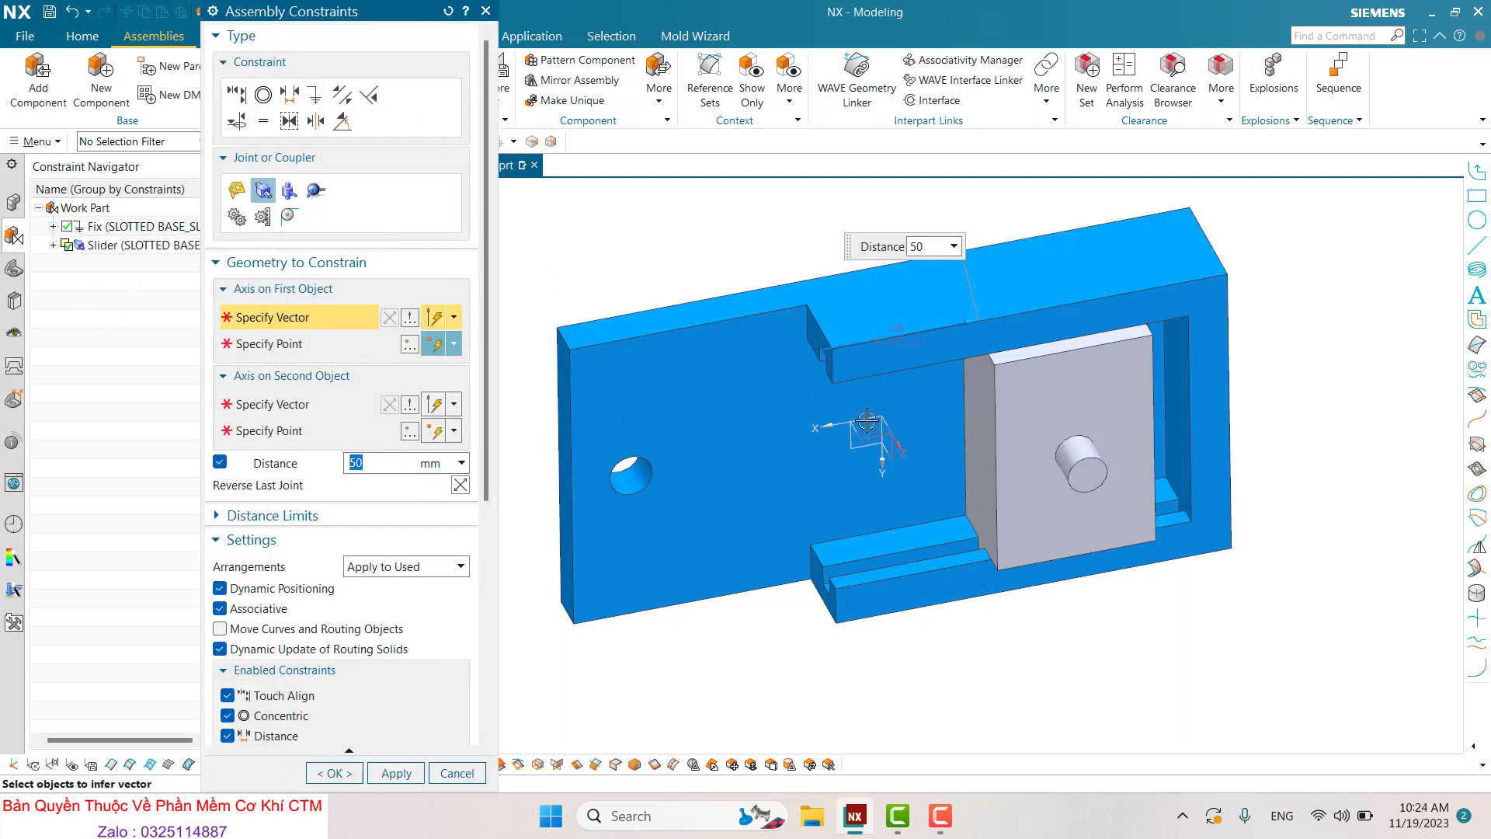
pyautogui.scroll(-2, 909, 435)
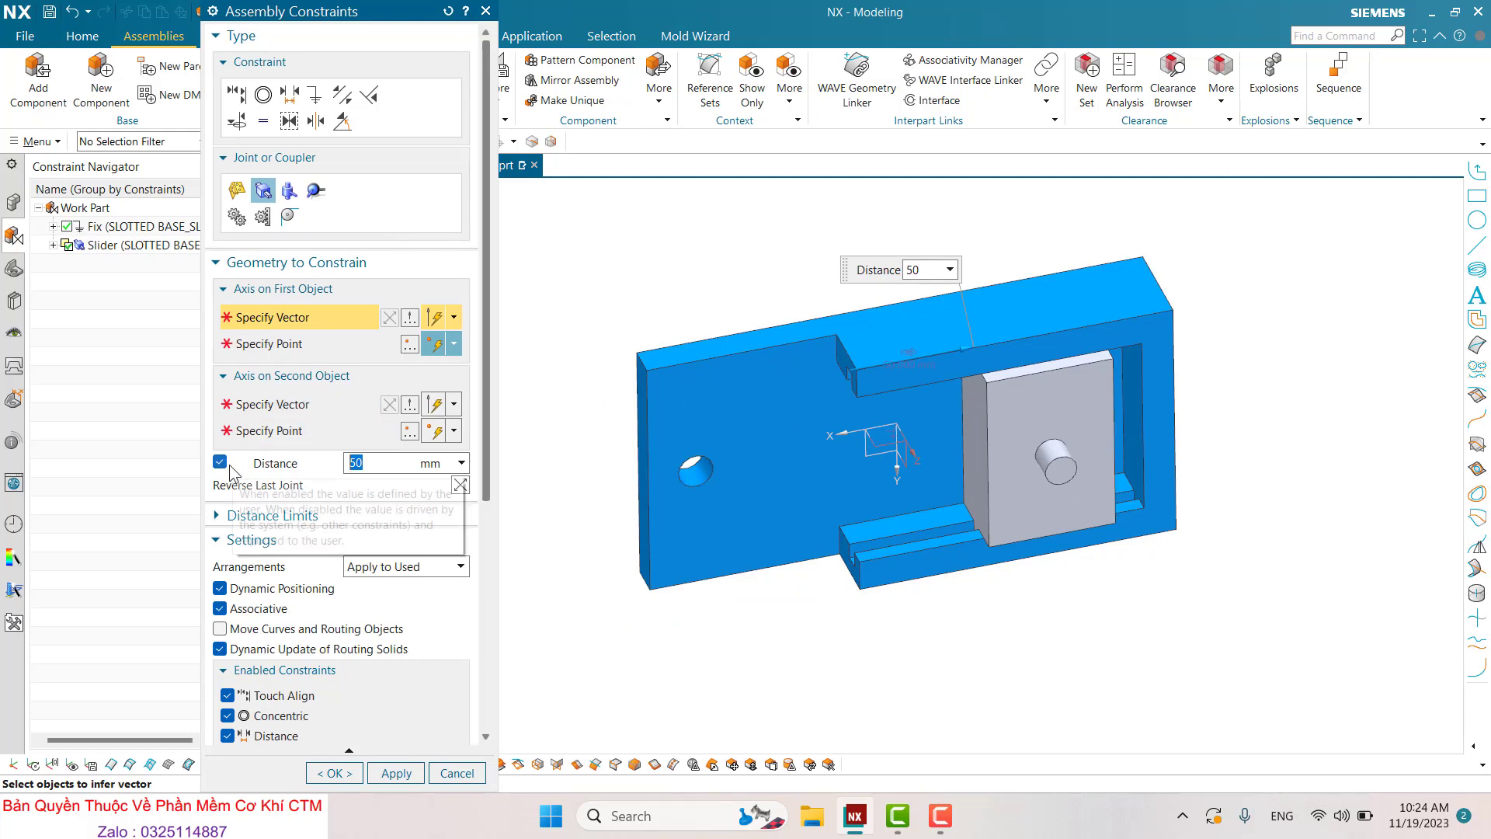
pyautogui.click(239, 515)
pyautogui.scroll(-1, 233, 513)
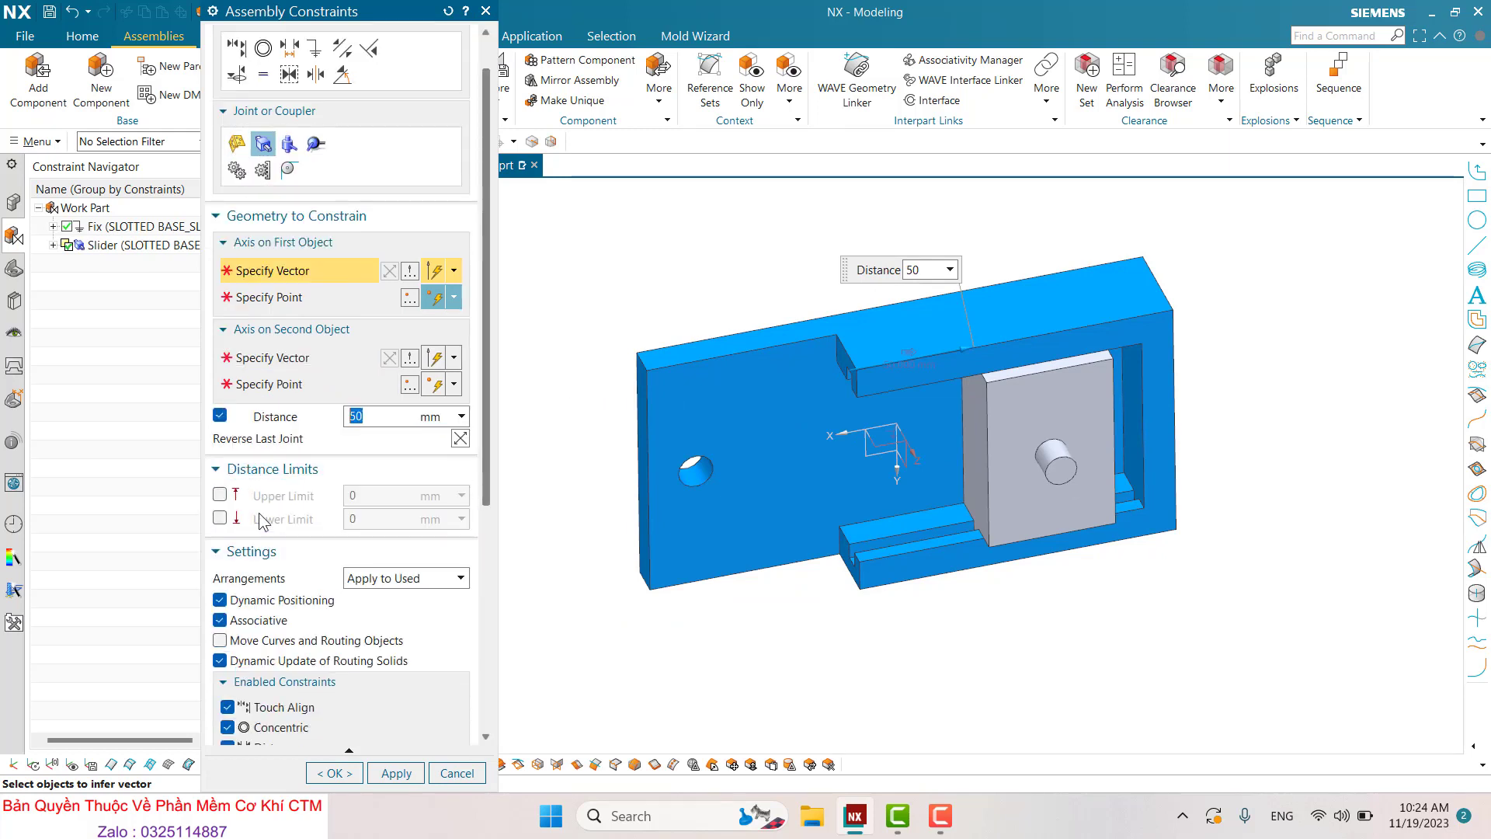
pyautogui.click(220, 495)
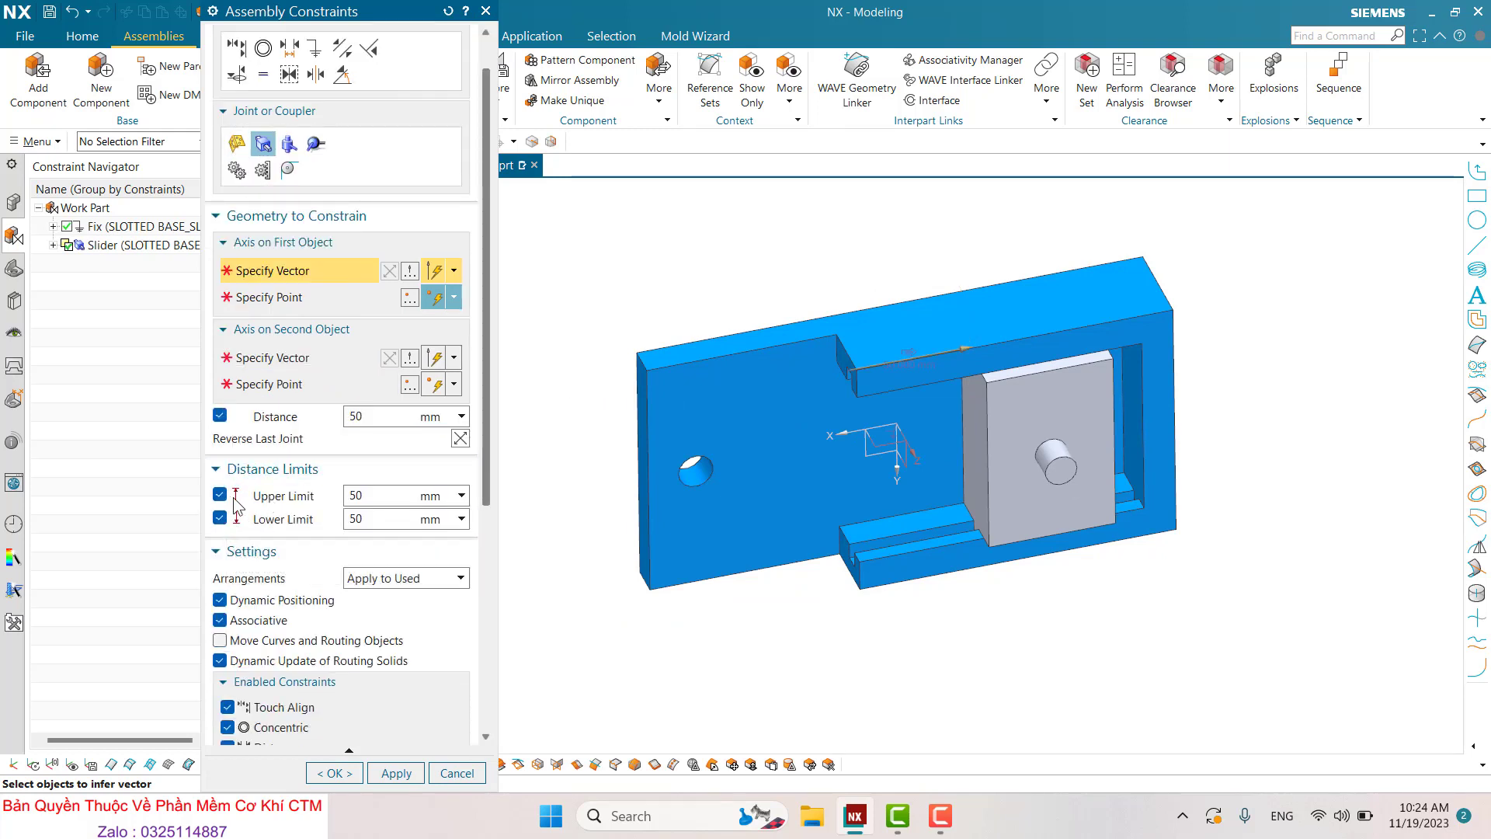
pyautogui.click(222, 419)
pyautogui.write('0')
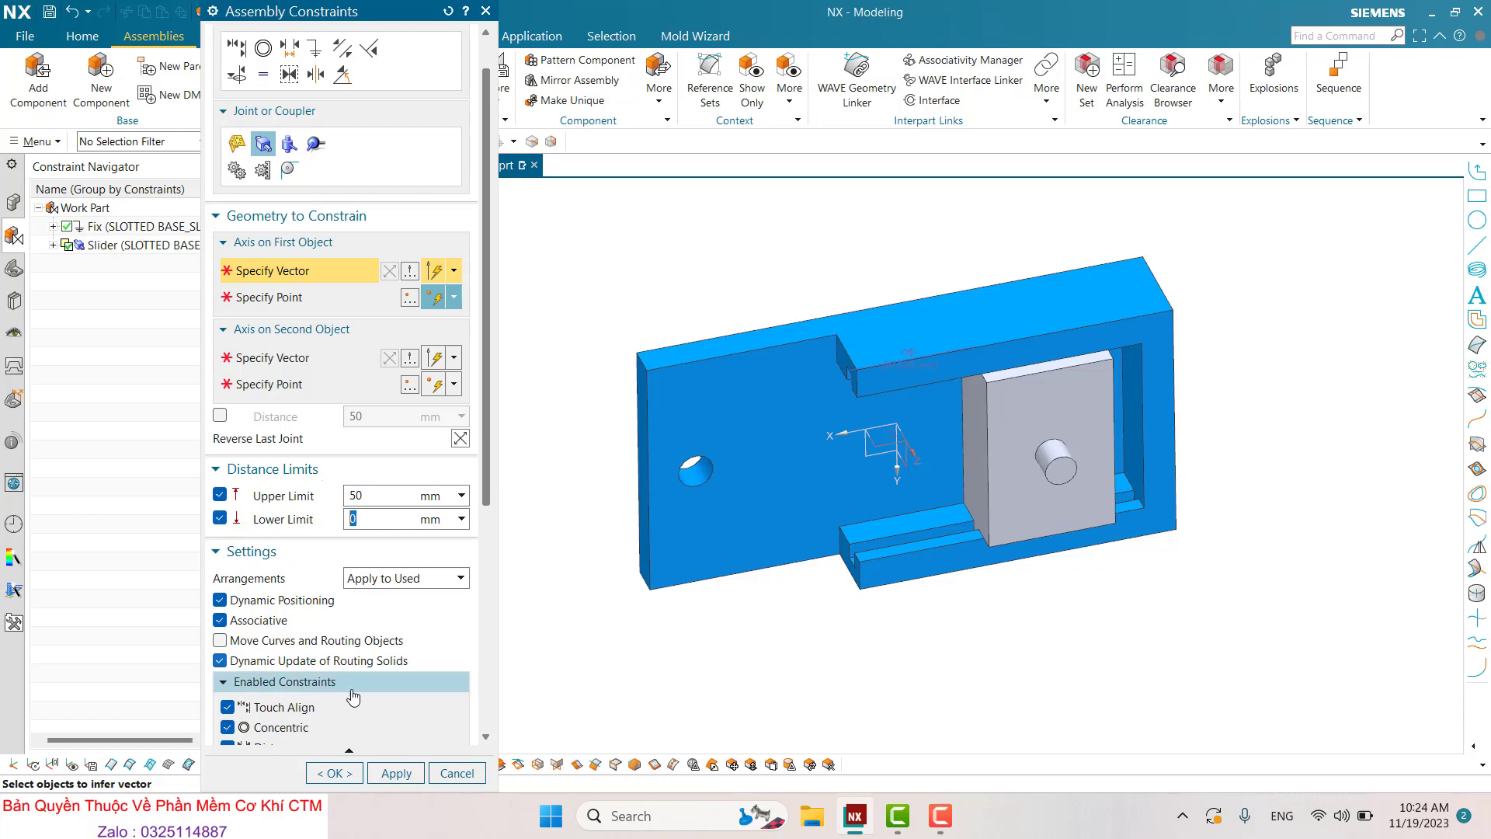
pyautogui.click(325, 771)
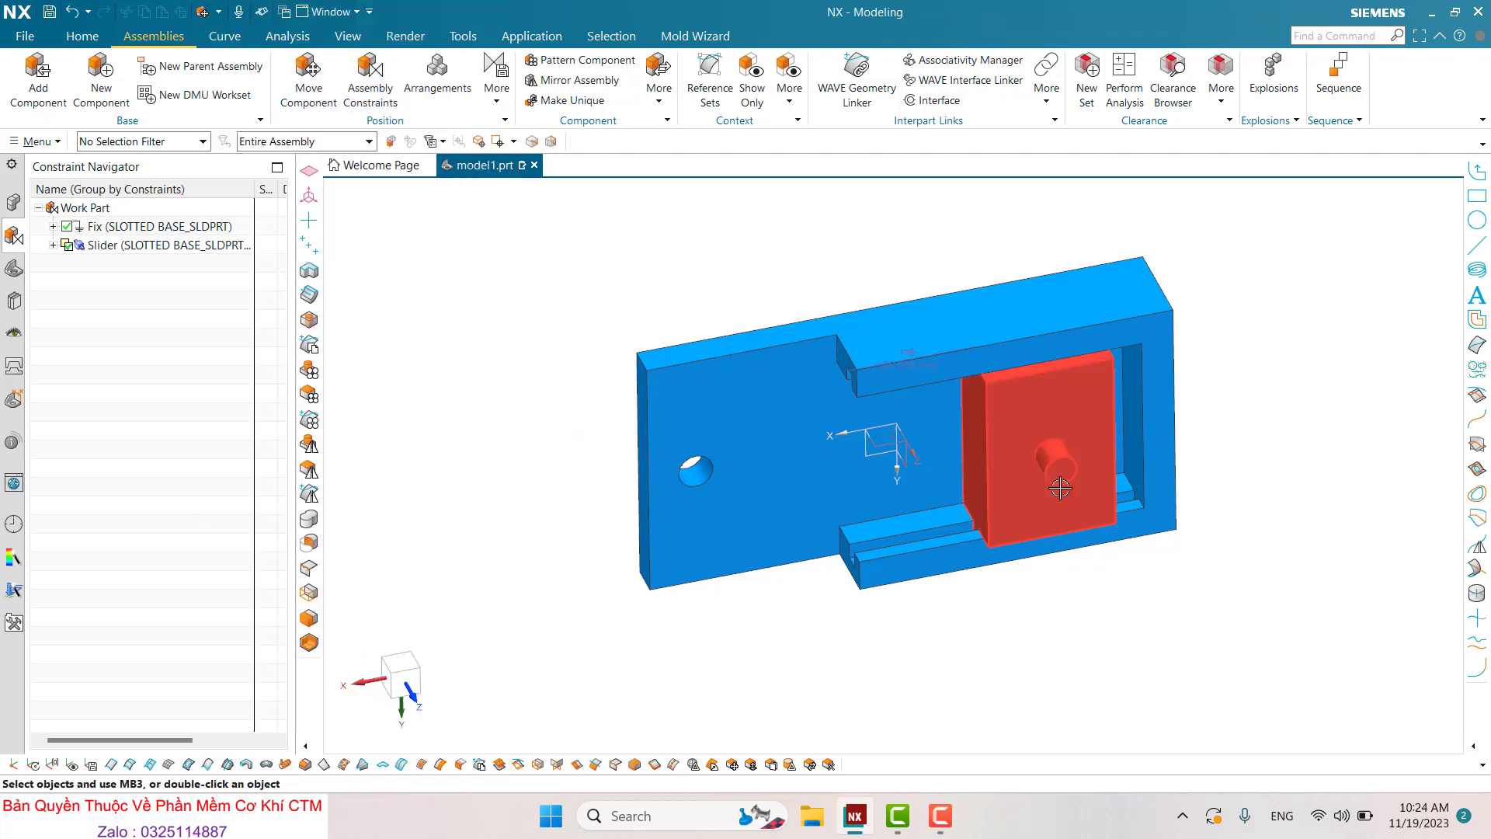
# Drag the grey slider block's XC handle to slide it along the blue base's slot, then accept the move
pyautogui.click(1035, 435)
pyautogui.click(309, 78)
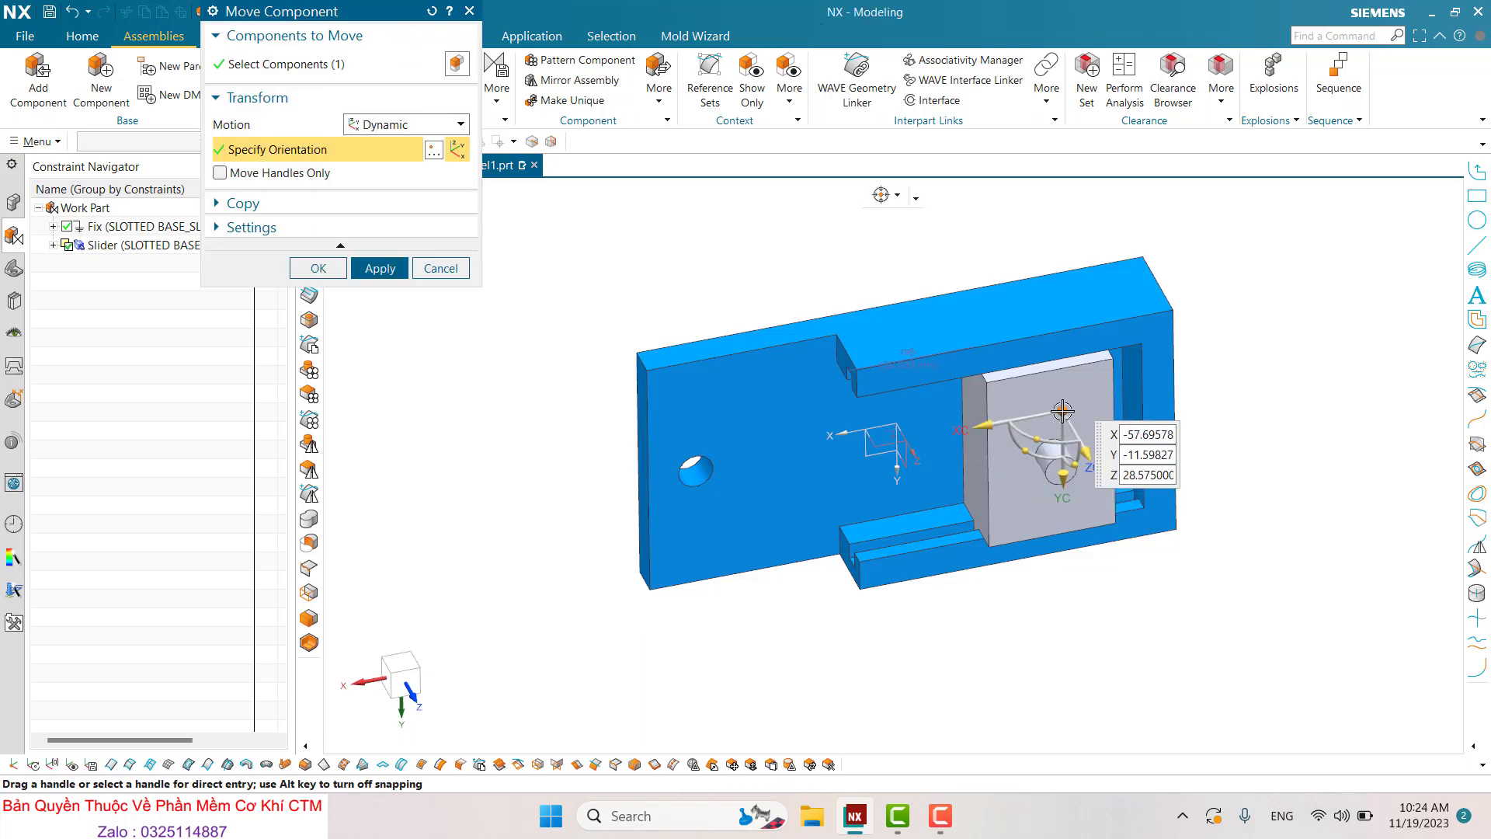
pyautogui.click(359, 67)
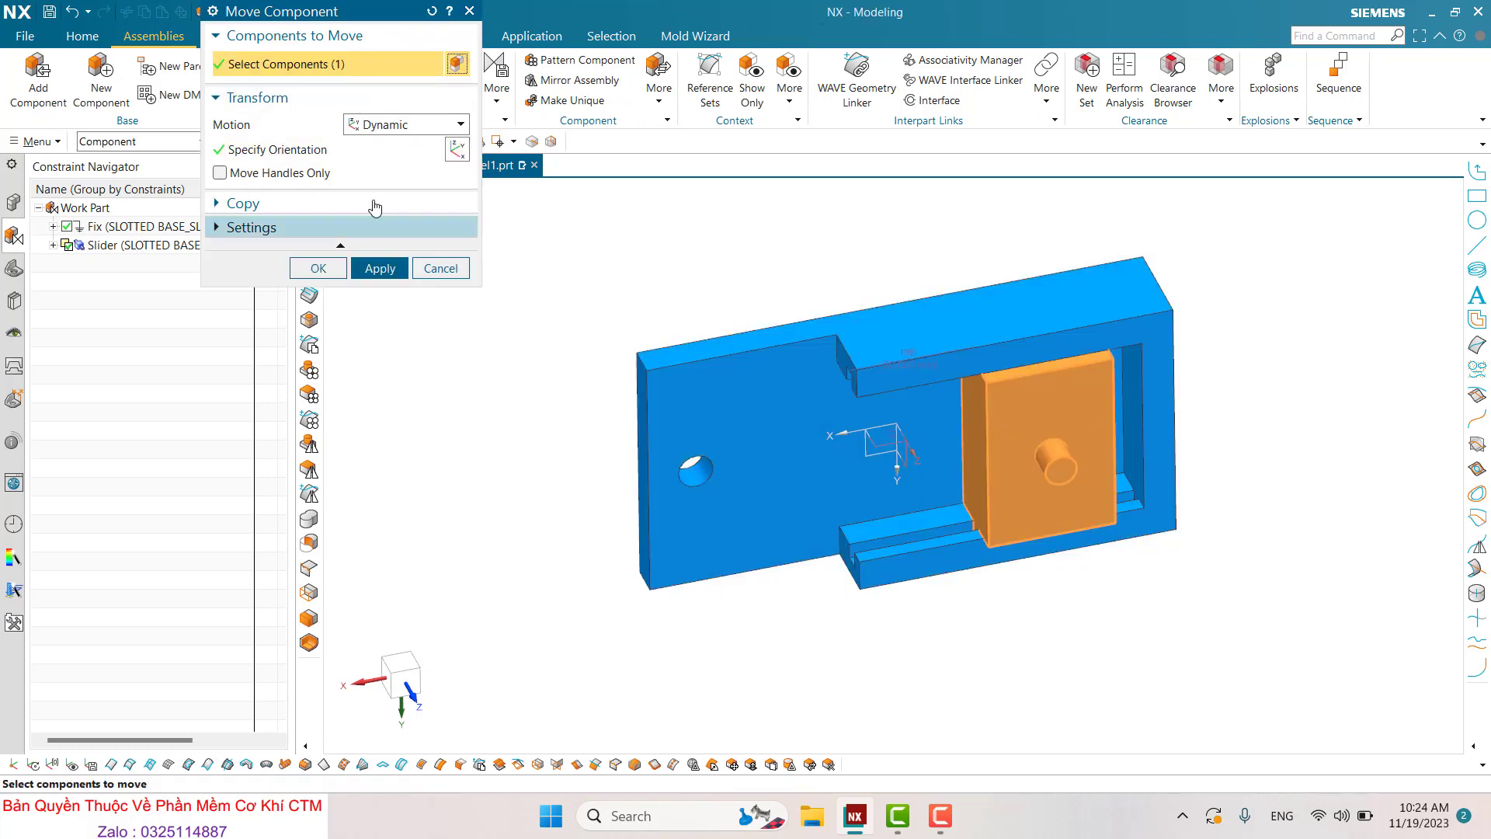
pyautogui.click(347, 153)
pyautogui.moveTo(847, 459)
pyautogui.mouseDown()
pyautogui.moveTo(809, 471)
pyautogui.moveTo(1054, 450)
pyautogui.mouseUp()
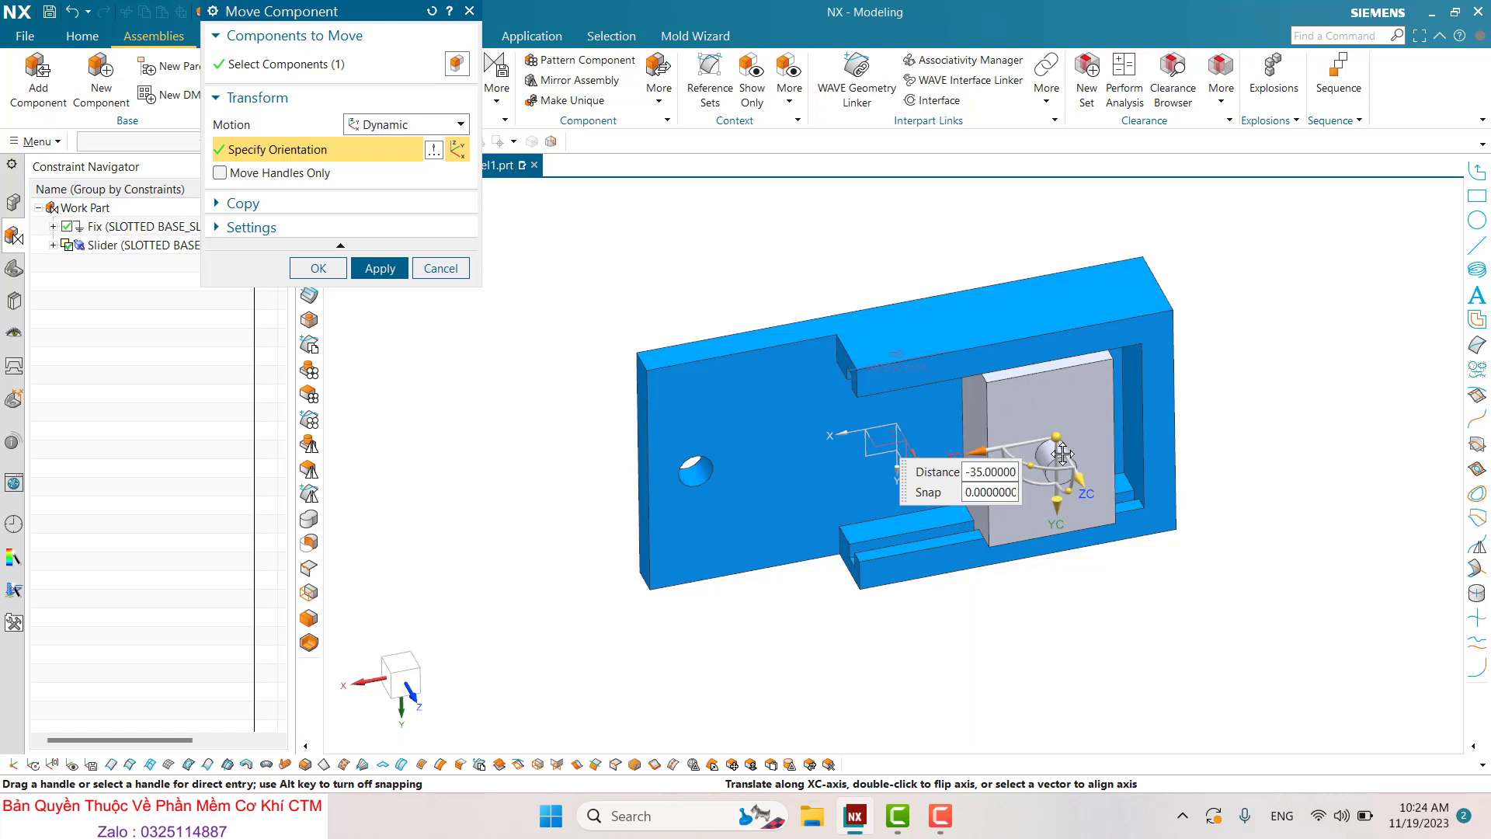
pyautogui.click(1064, 453)
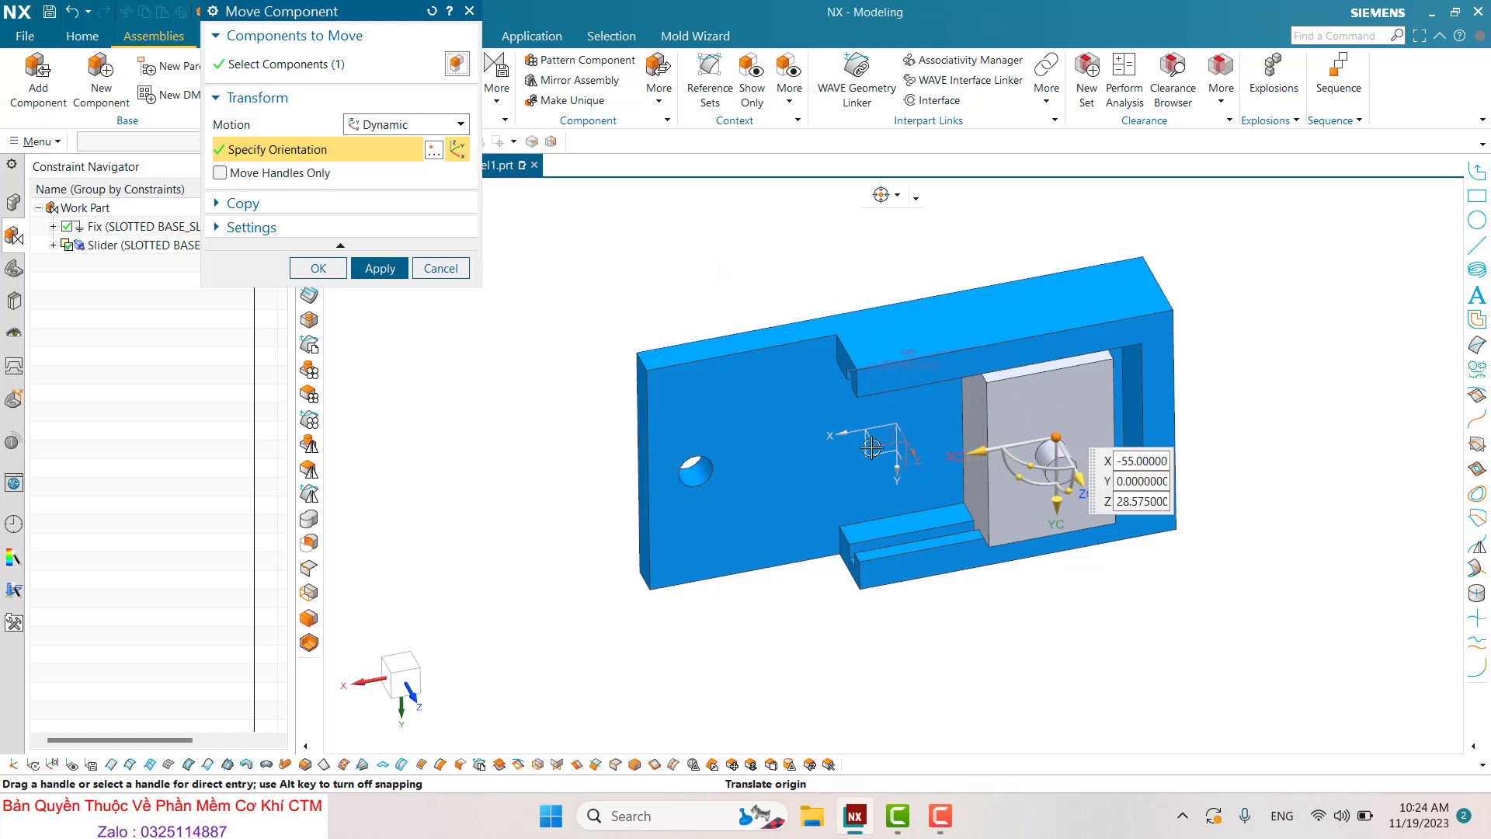
pyautogui.moveTo(934, 390)
pyautogui.mouseDown(button='middle')
pyautogui.moveTo(942, 370)
pyautogui.moveTo(928, 388)
pyautogui.mouseUp(button='middle')
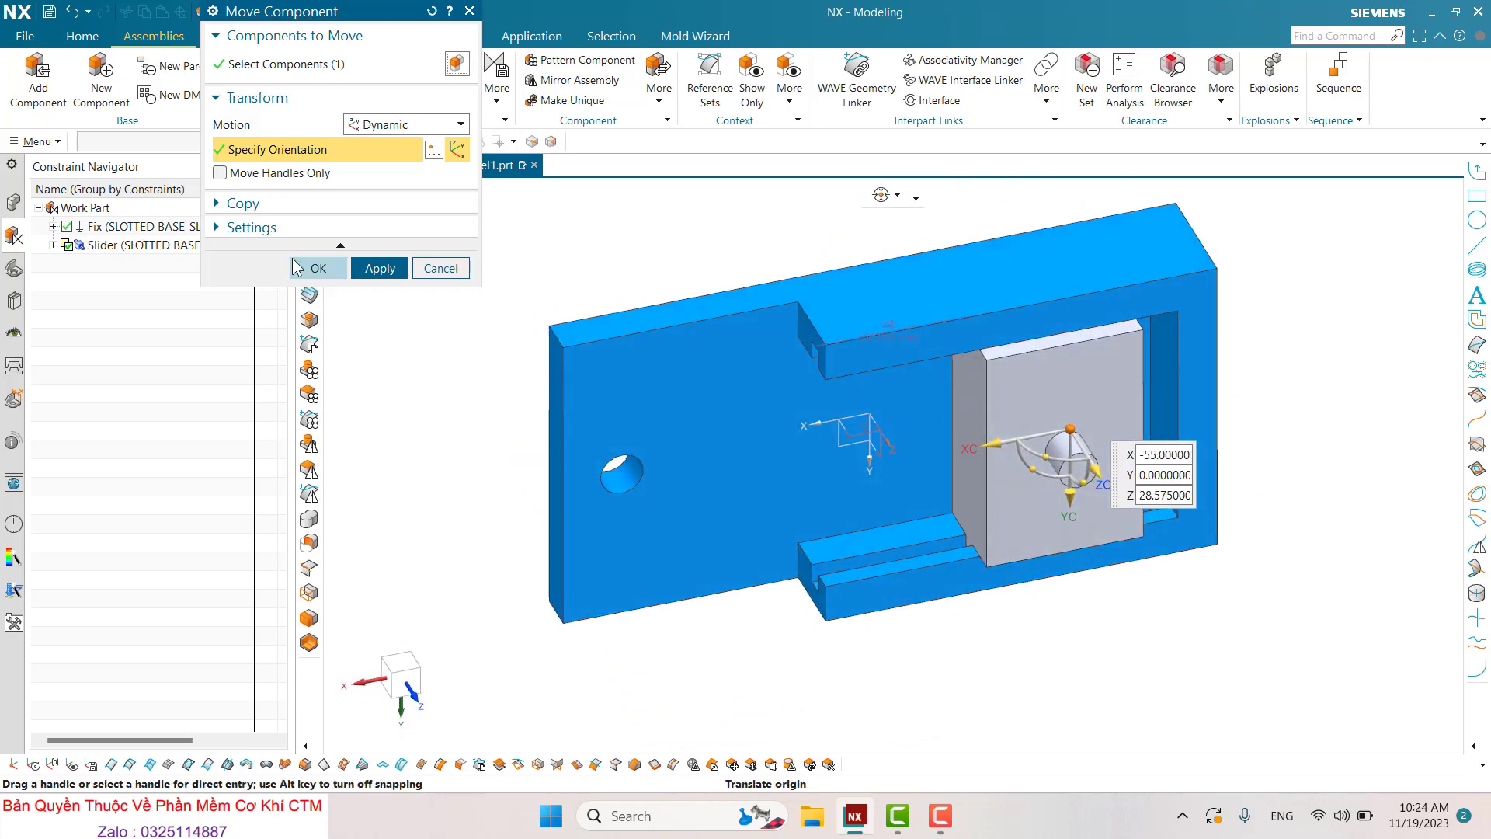
pyautogui.click(326, 270)
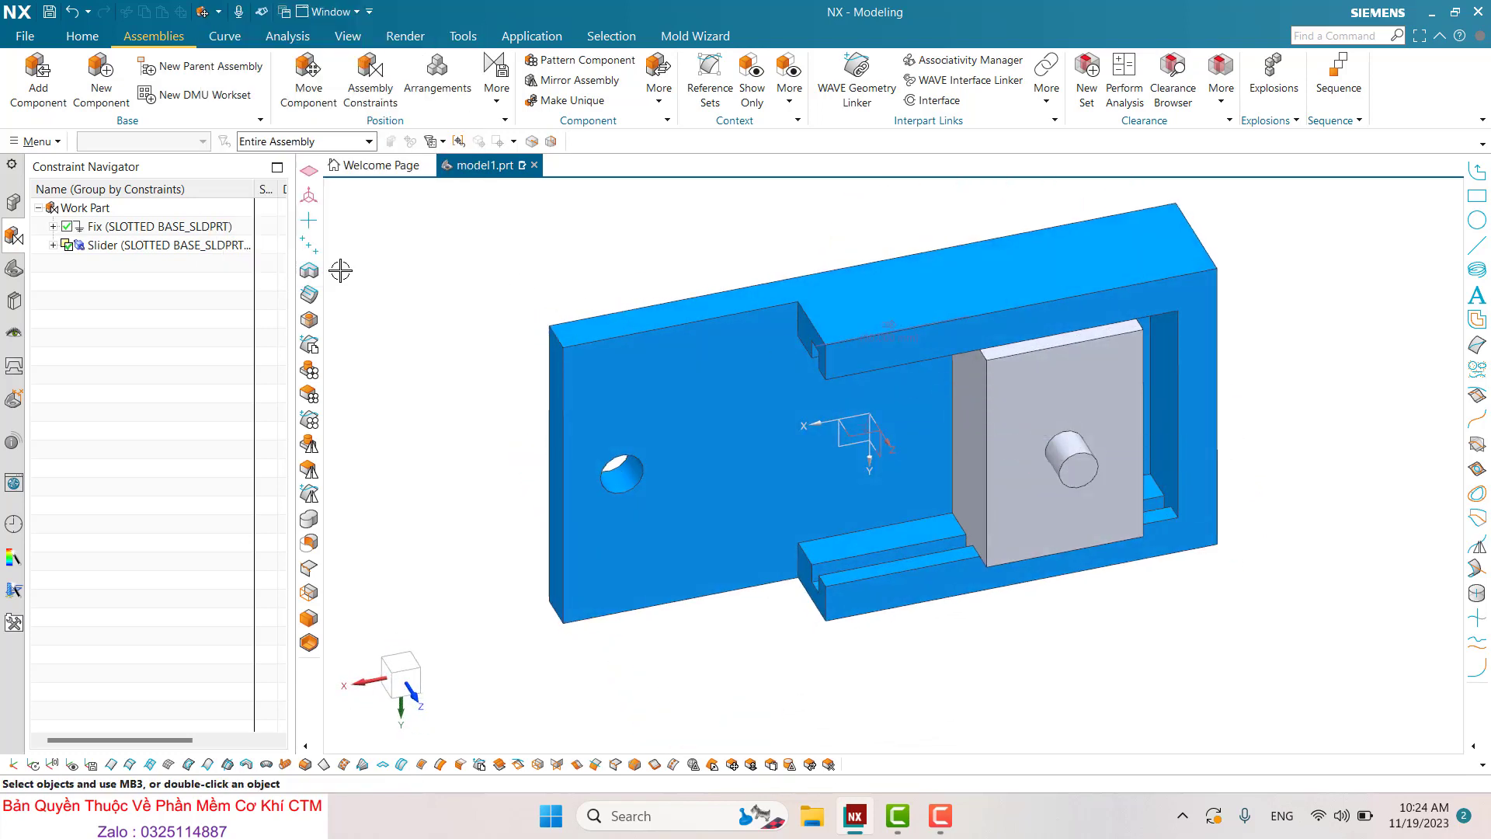
pyautogui.click(132, 254)
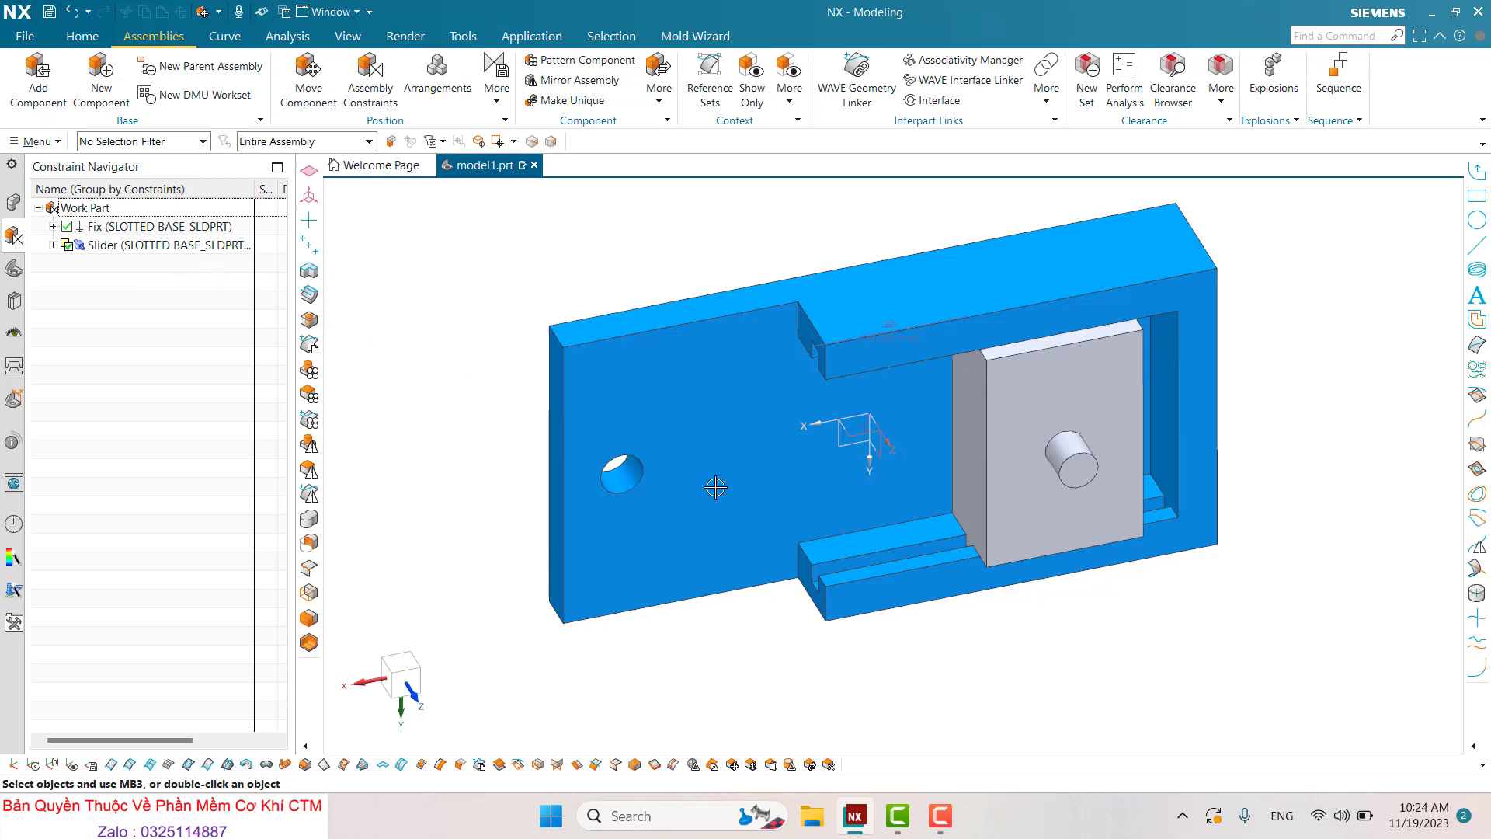
# Create a new part file named model2.prt
pyautogui.moveTo(715, 487)
pyautogui.mouseDown(button='middle')
pyautogui.moveTo(810, 427)
pyautogui.moveTo(768, 430)
pyautogui.mouseUp(button='middle')
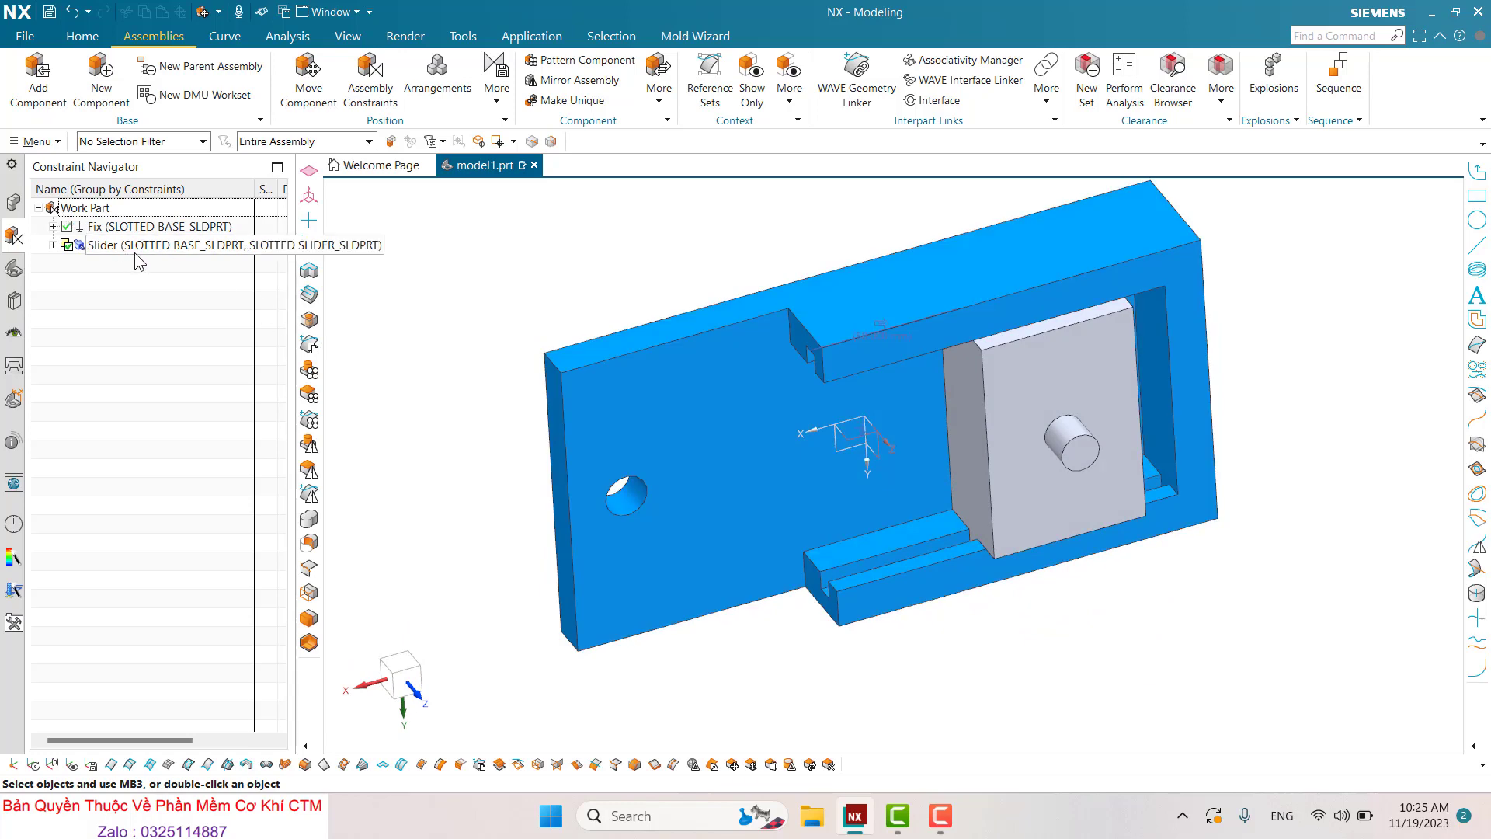
pyautogui.scroll(-2, 543, 435)
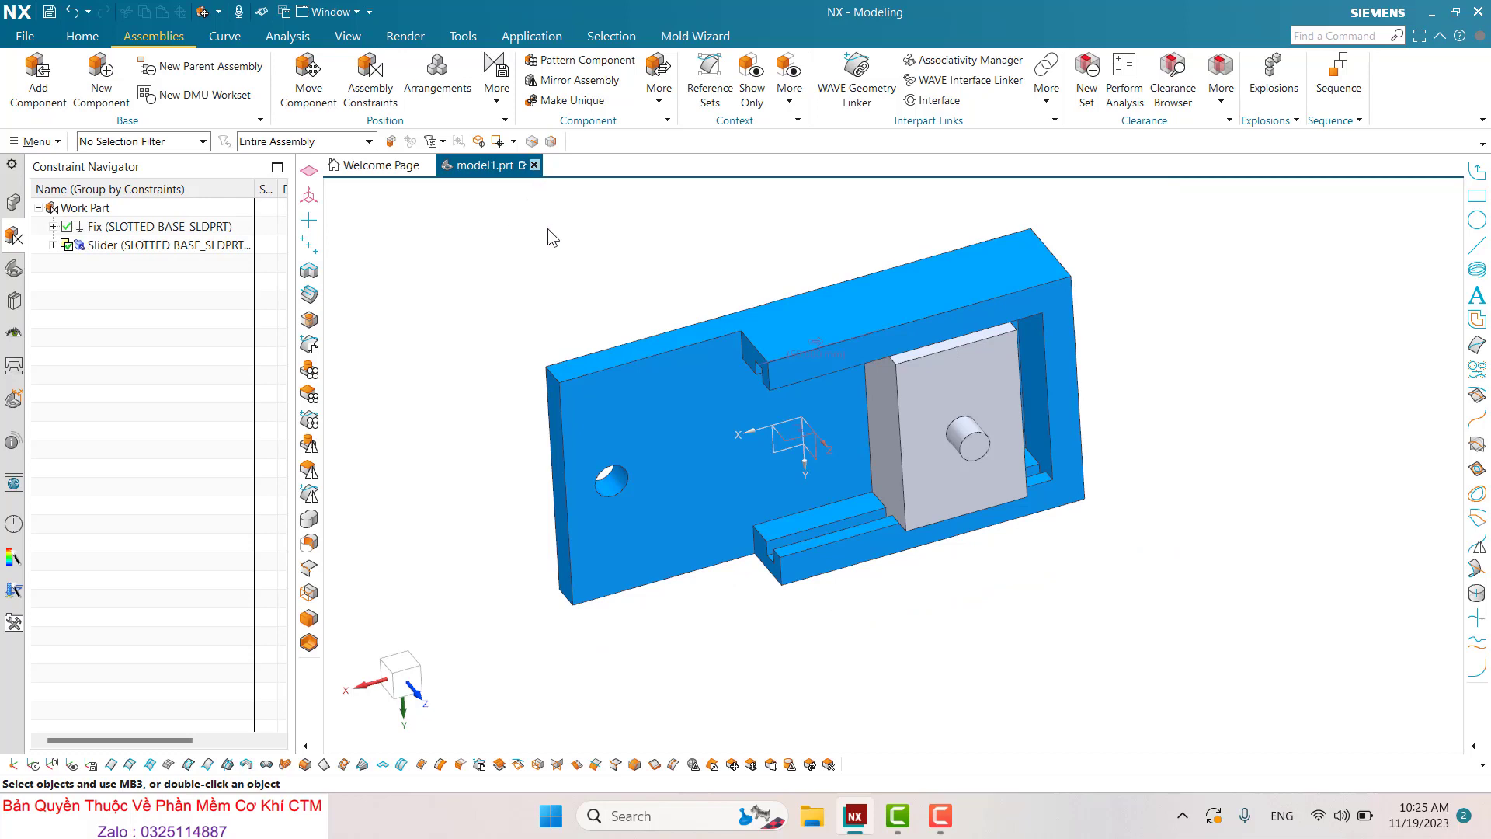
pyautogui.click(25, 36)
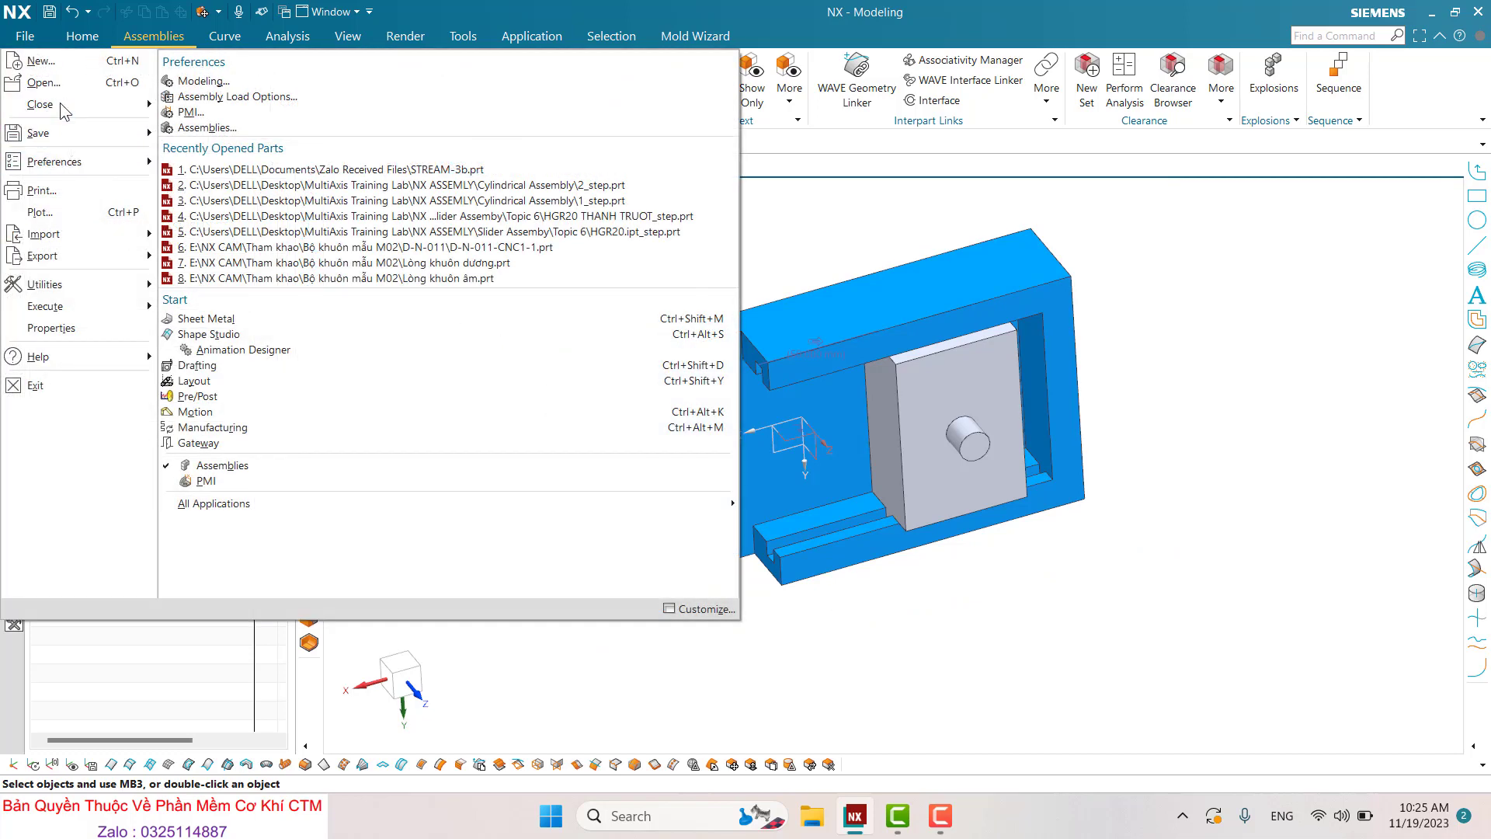
pyautogui.click(655, 332)
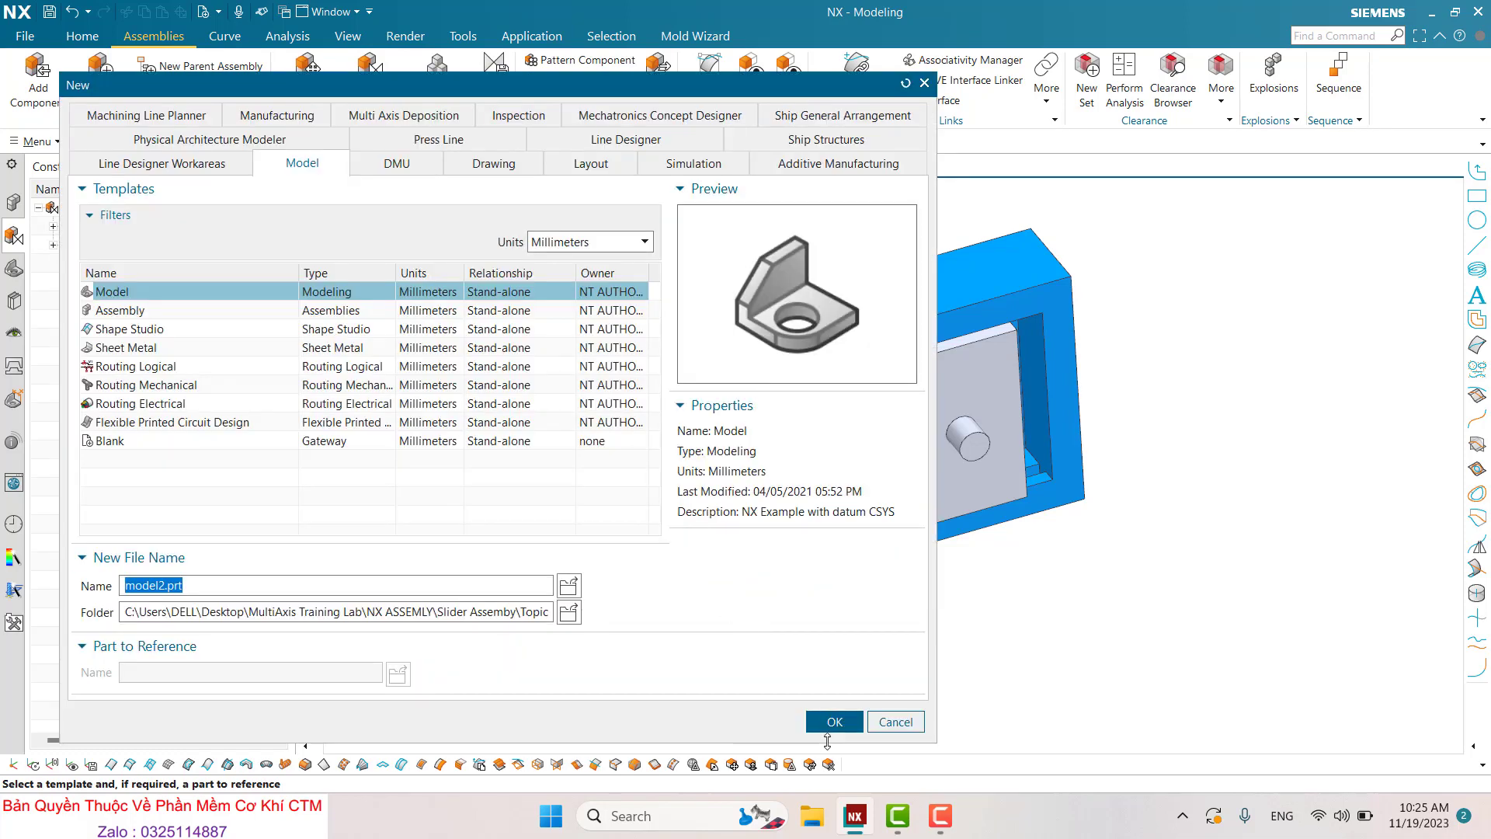
pyautogui.click(834, 722)
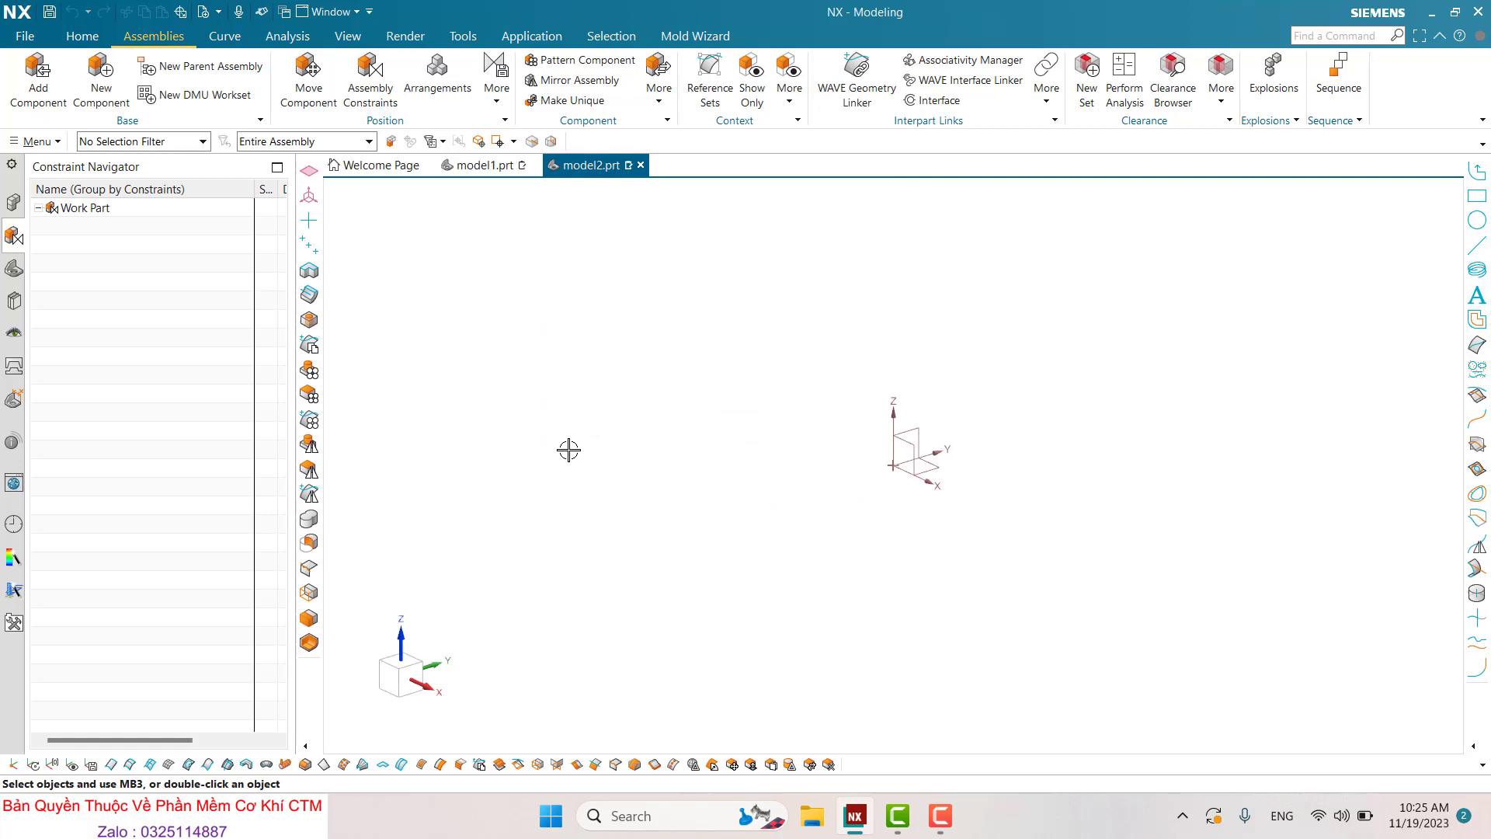
# Add the HGR20 THANH TRUOT_step rail from the Topic 6 folder as a fixed component
pyautogui.click(37, 78)
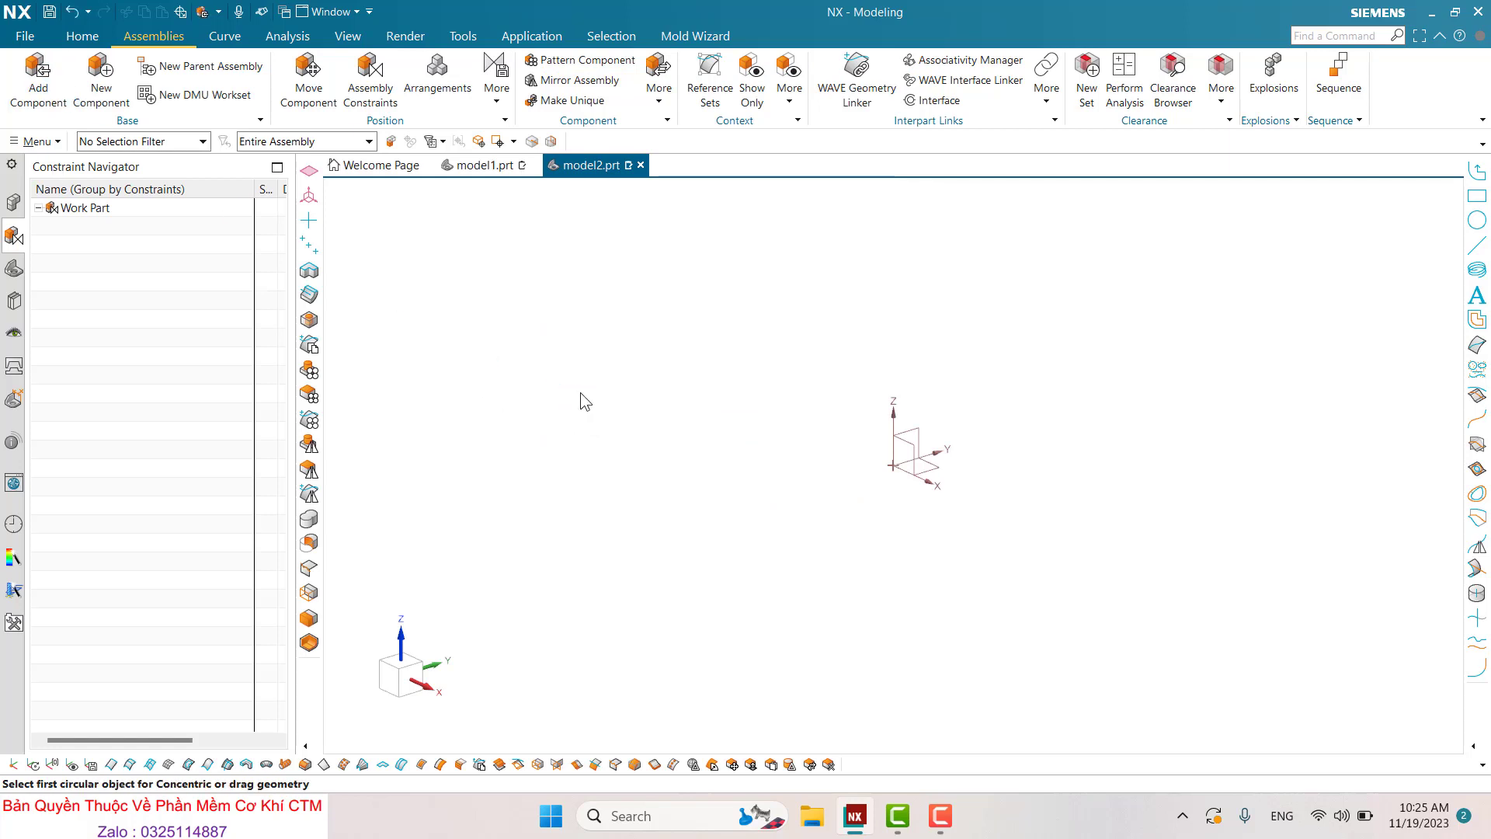
pyautogui.click(457, 113)
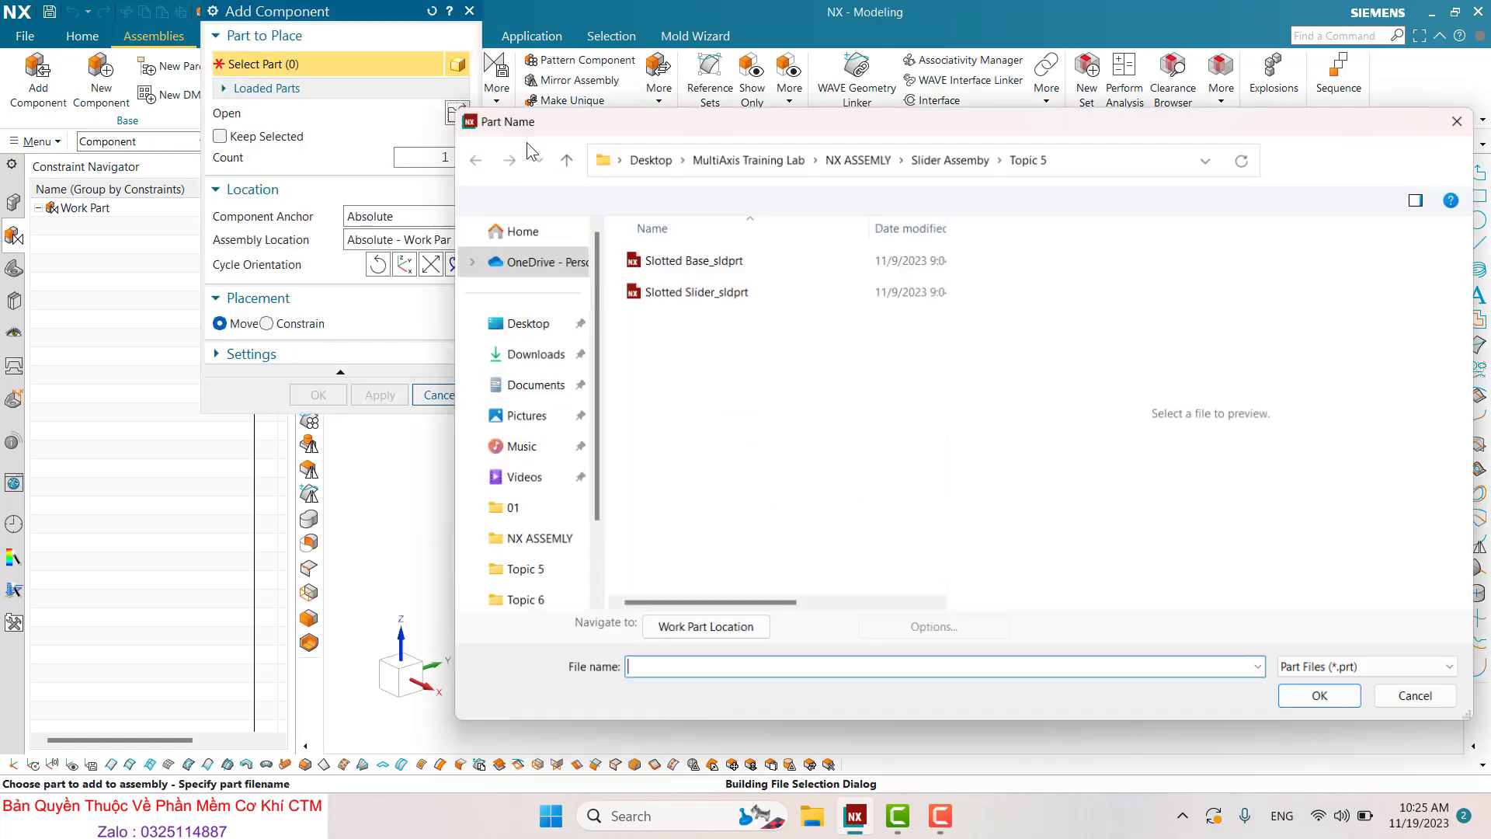
pyautogui.click(953, 166)
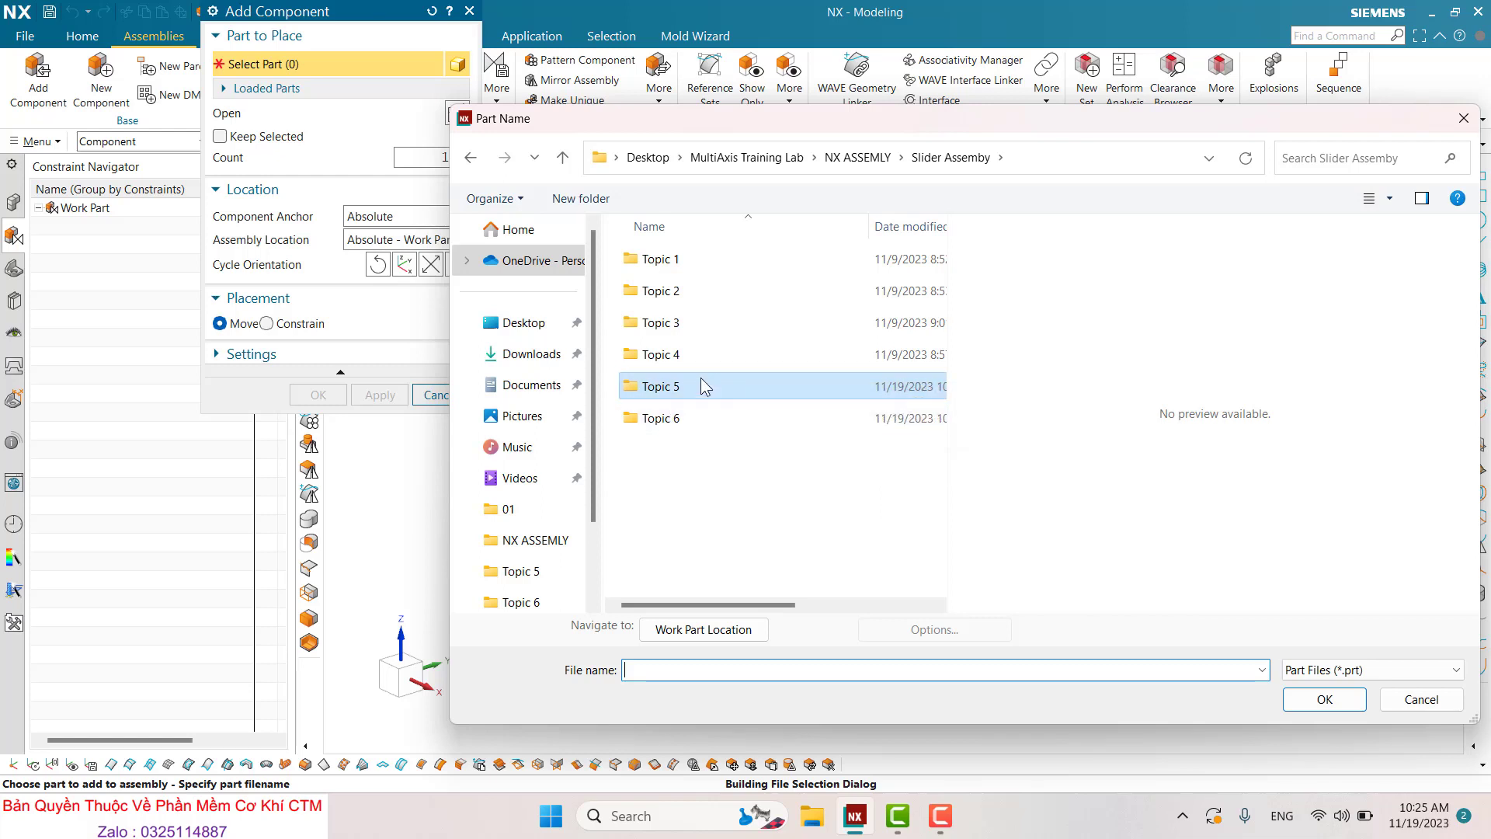
pyautogui.moveTo(660, 418)
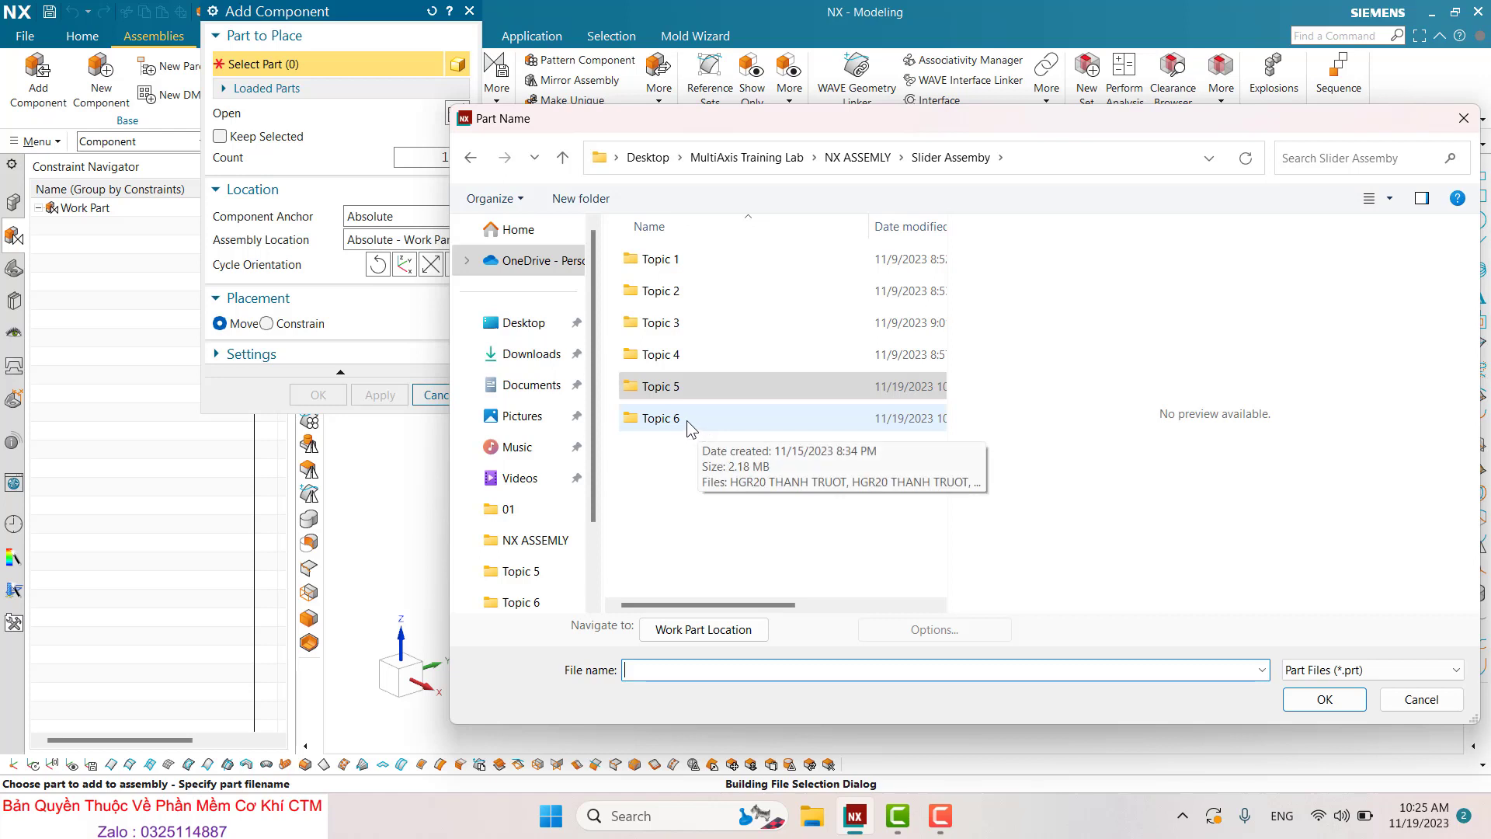
pyautogui.doubleClick(686, 421)
pyautogui.click(666, 408)
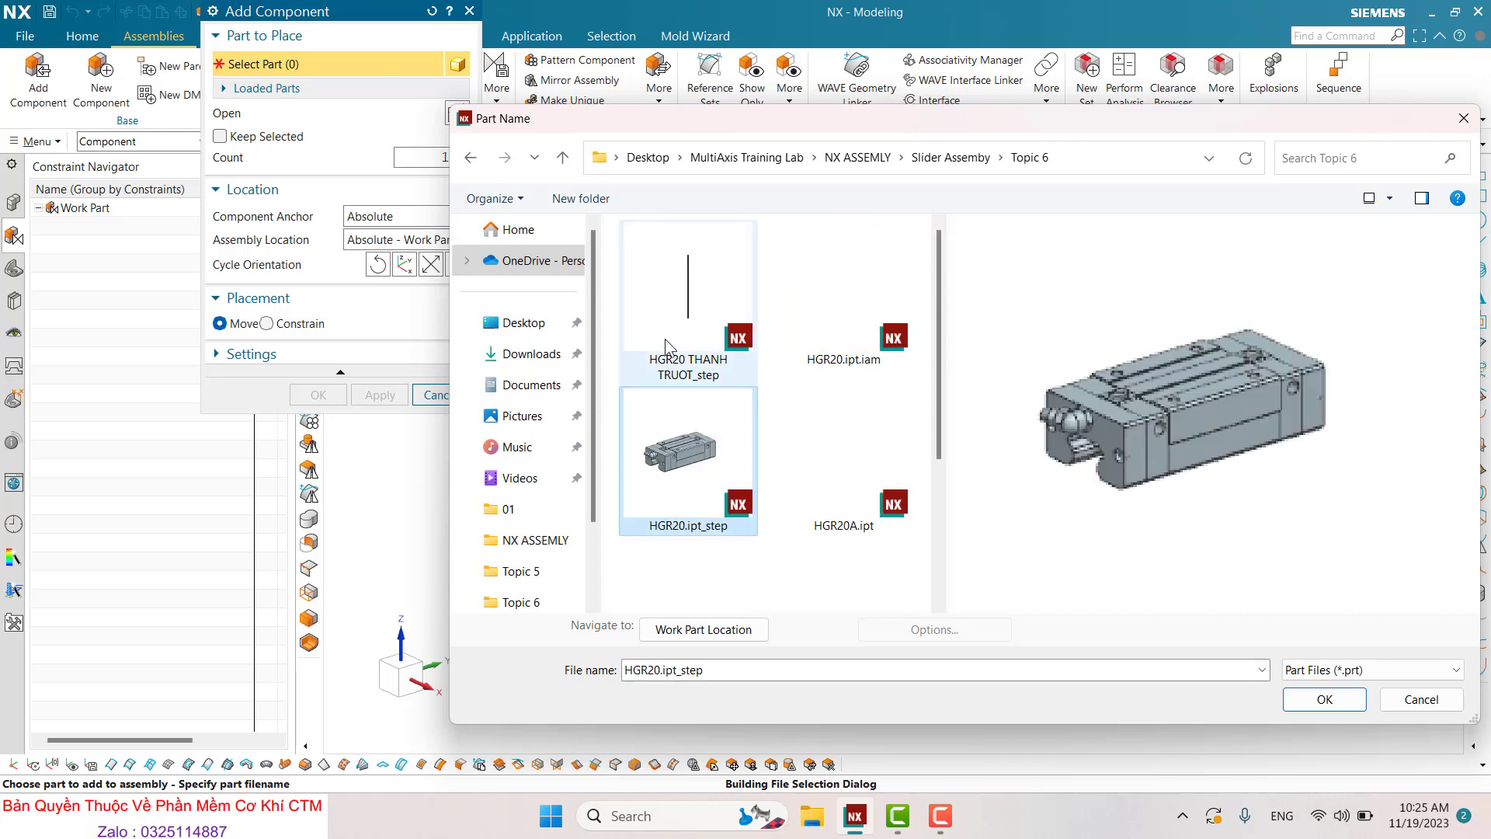
pyautogui.click(738, 341)
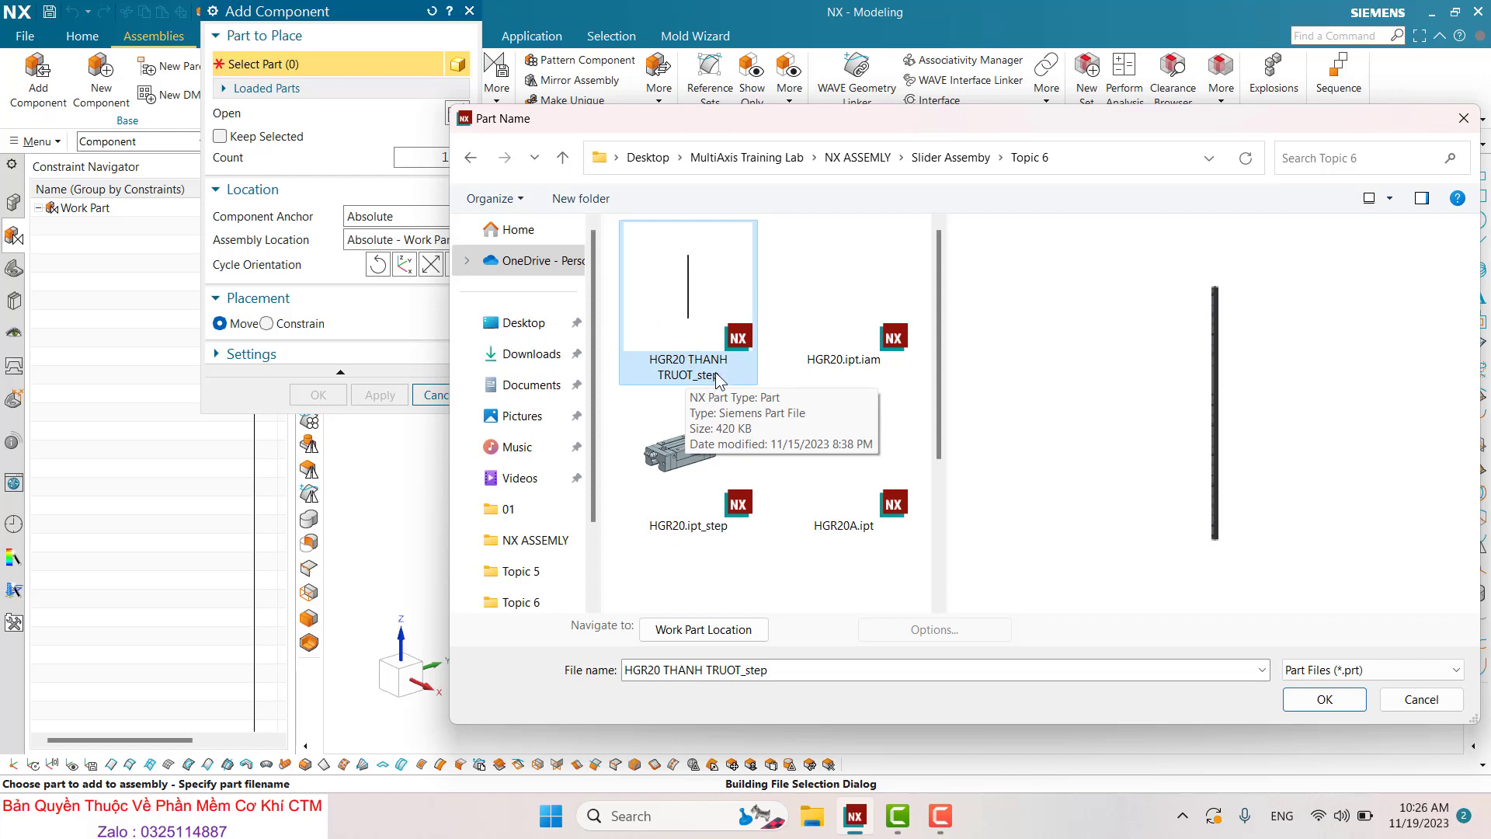
pyautogui.doubleClick(701, 344)
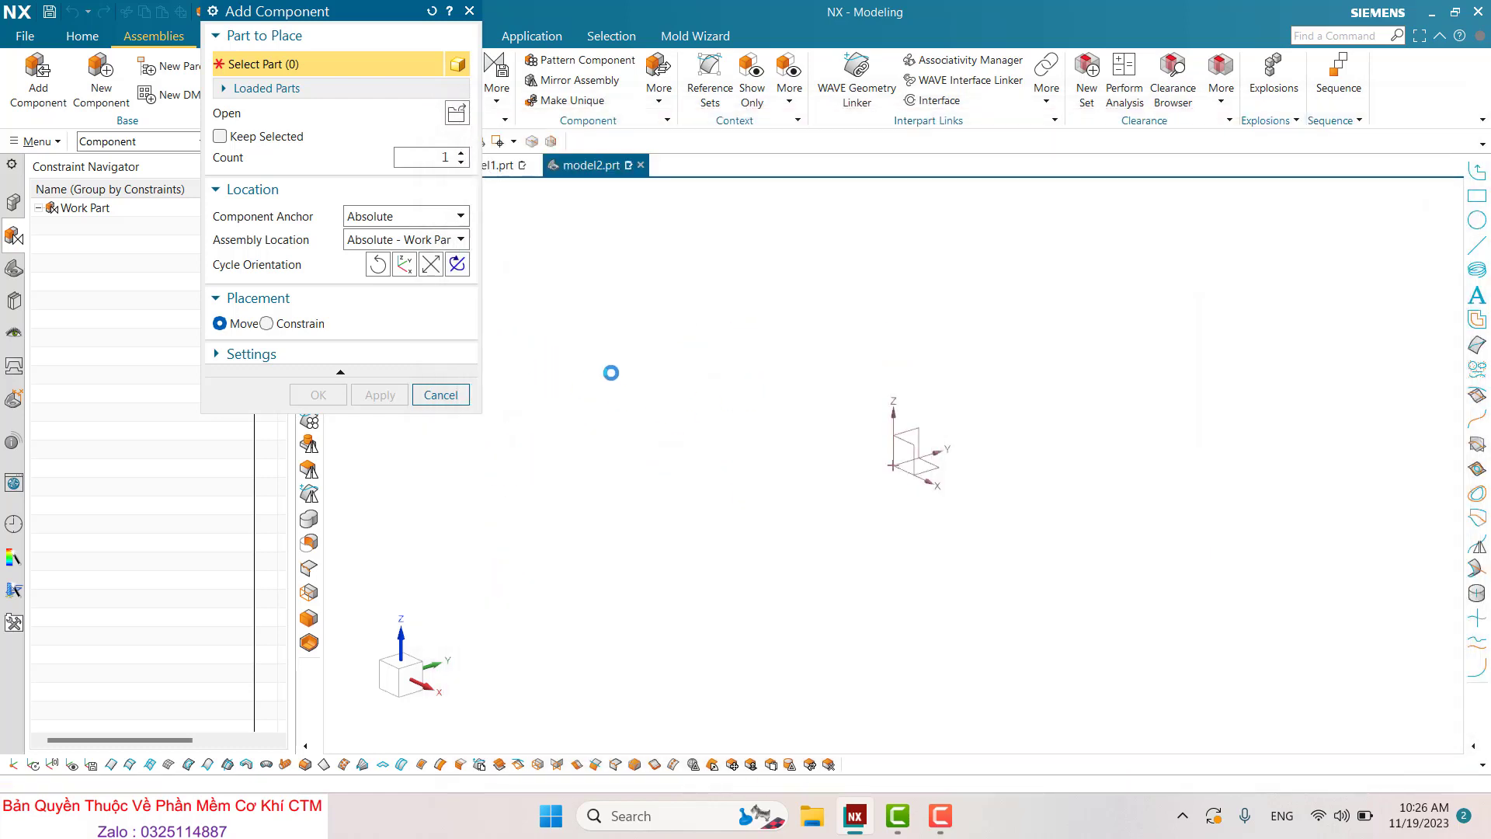
pyautogui.moveTo(849, 423)
pyautogui.mouseDown(button='middle')
pyautogui.moveTo(851, 321)
pyautogui.moveTo(826, 316)
pyautogui.mouseUp(button='middle')
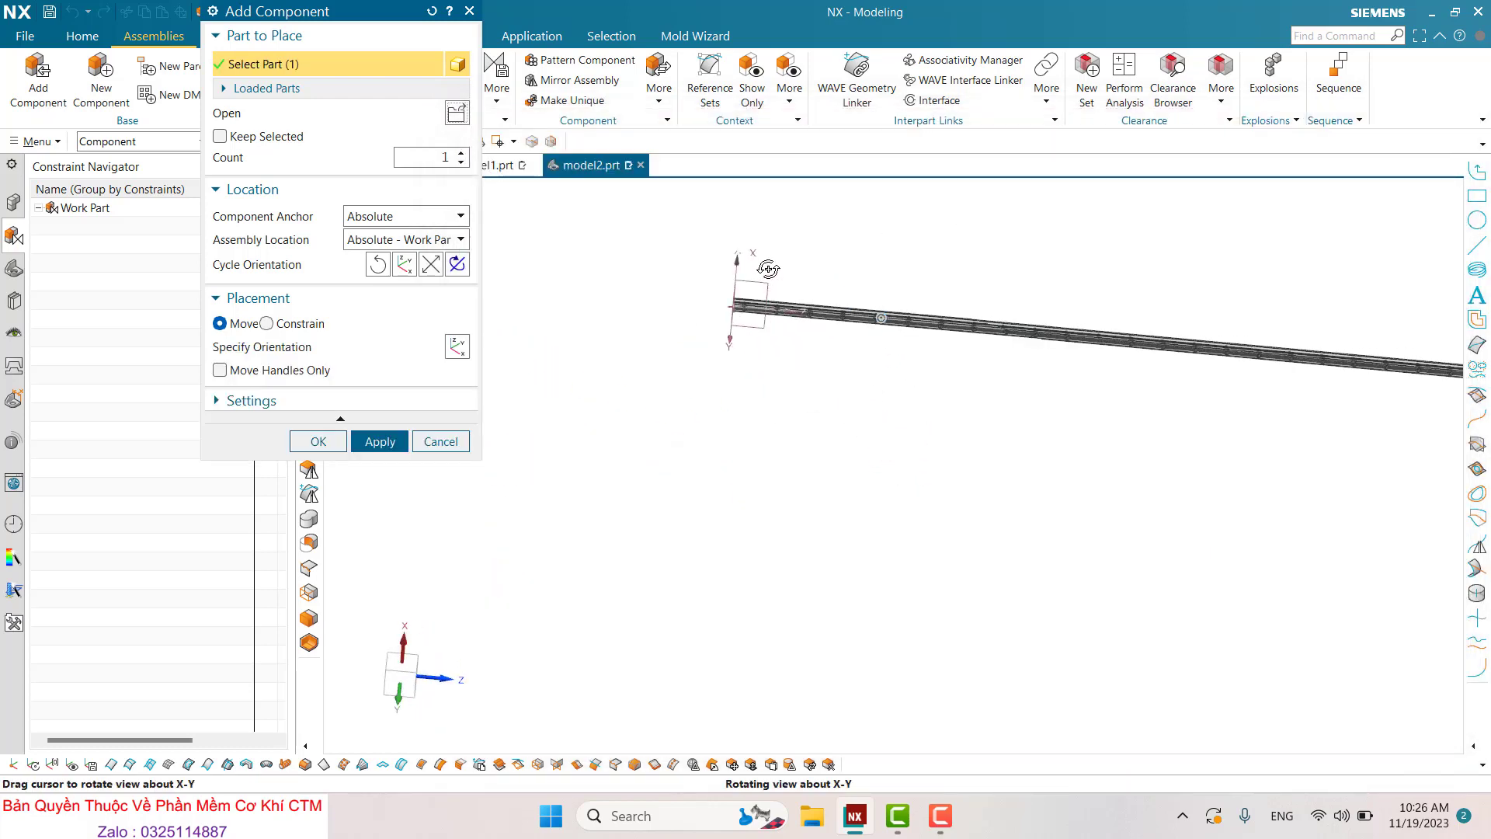
pyautogui.click(319, 441)
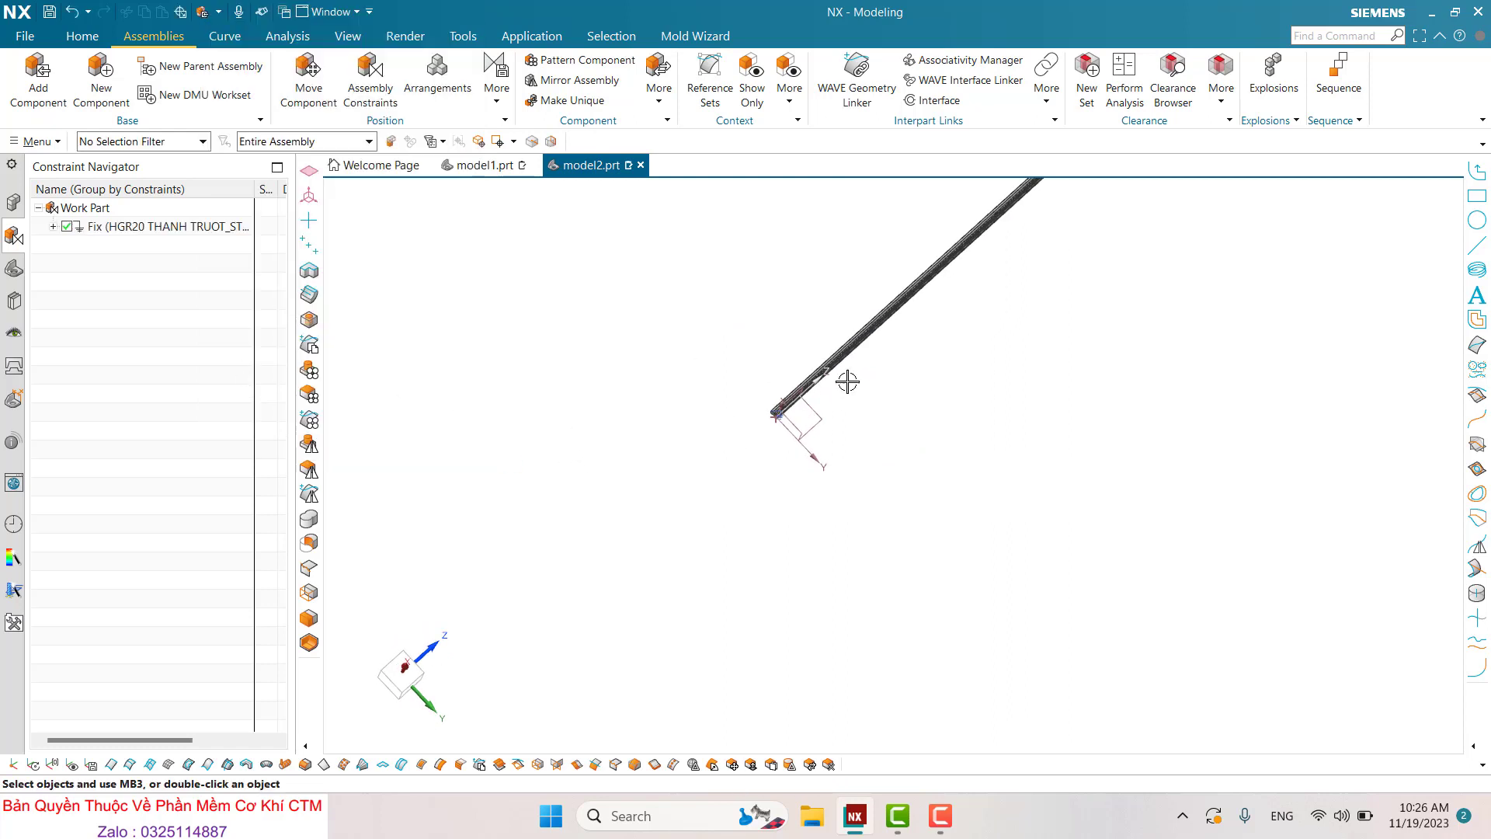
pyautogui.scroll(3, 730, 389)
pyautogui.click(37, 77)
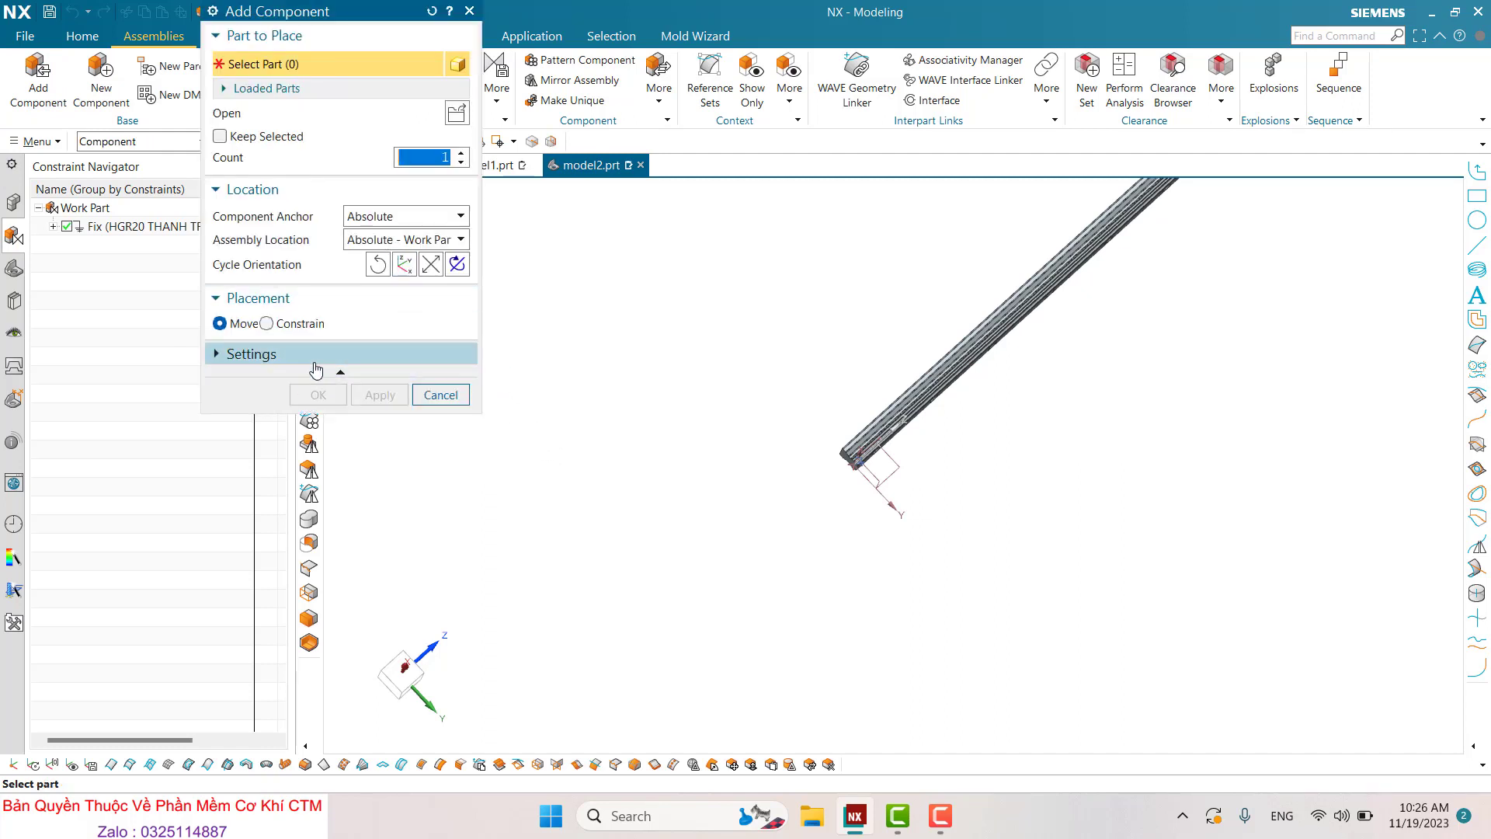
pyautogui.click(315, 356)
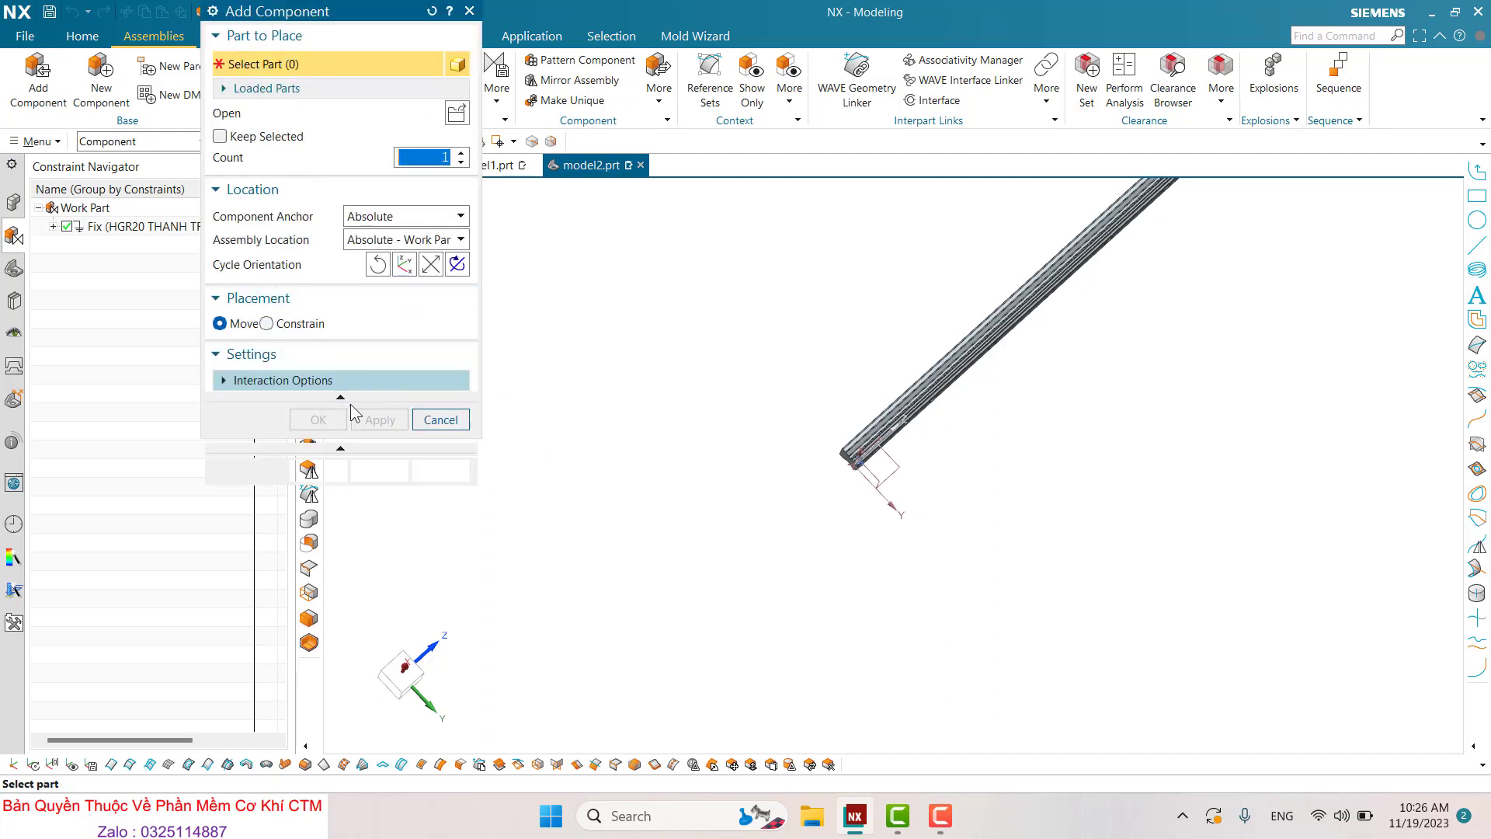
pyautogui.click(457, 113)
pyautogui.doubleClick(700, 295)
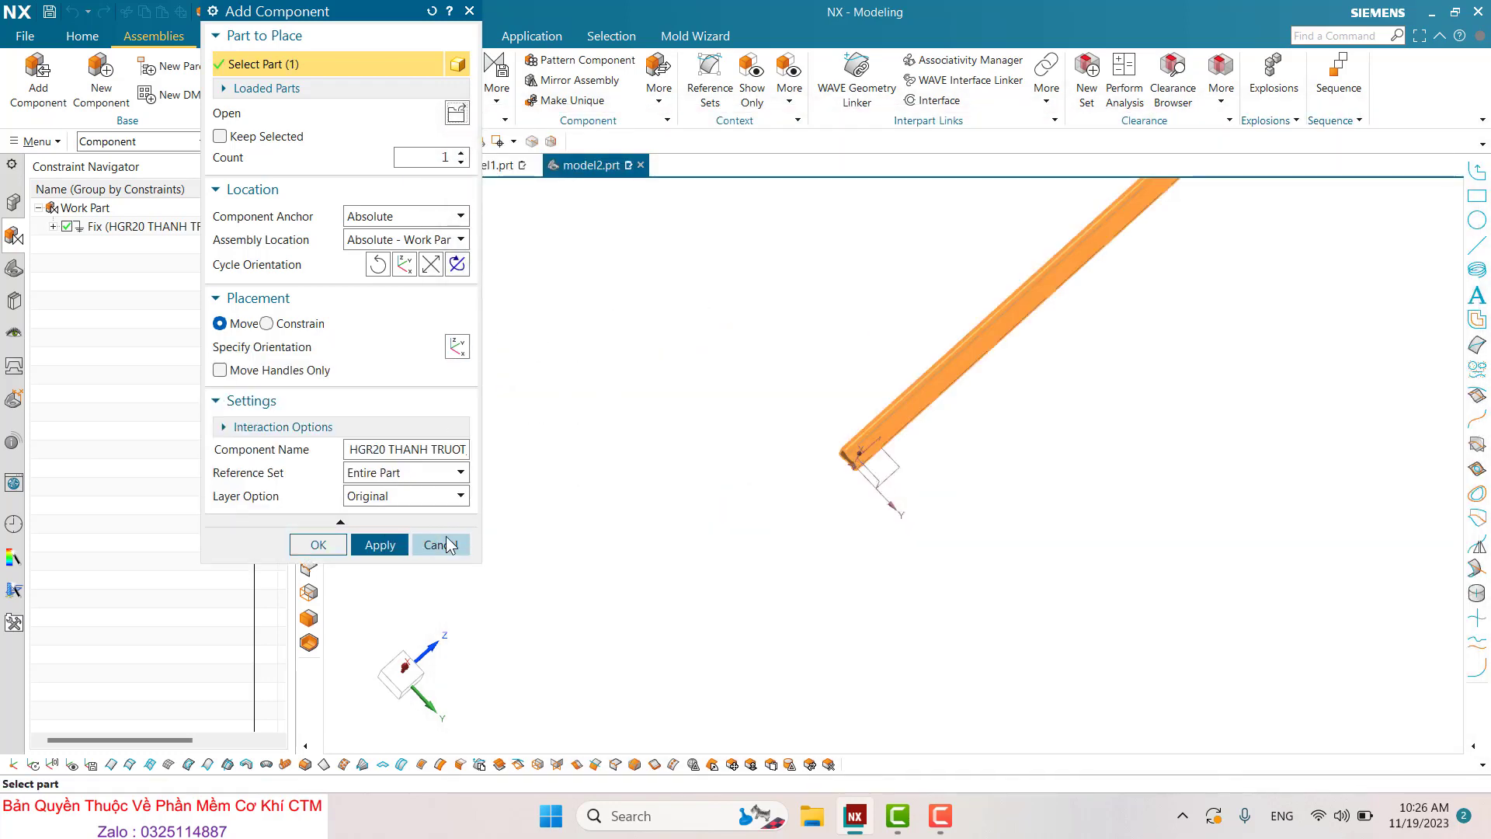
pyautogui.click(461, 548)
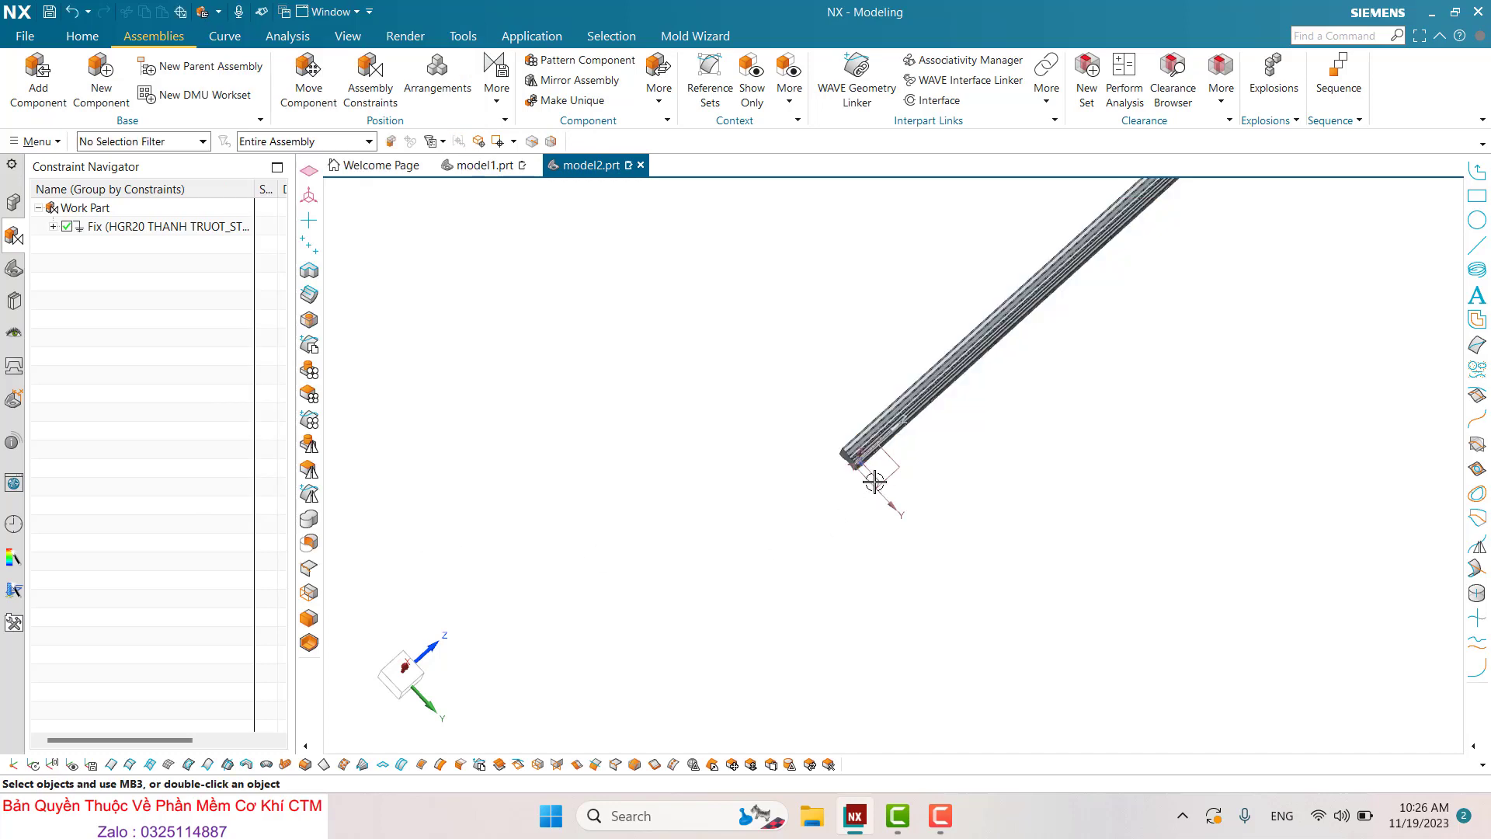
pyautogui.moveTo(800, 451); pyautogui.dragTo(744, 365, button='middle')
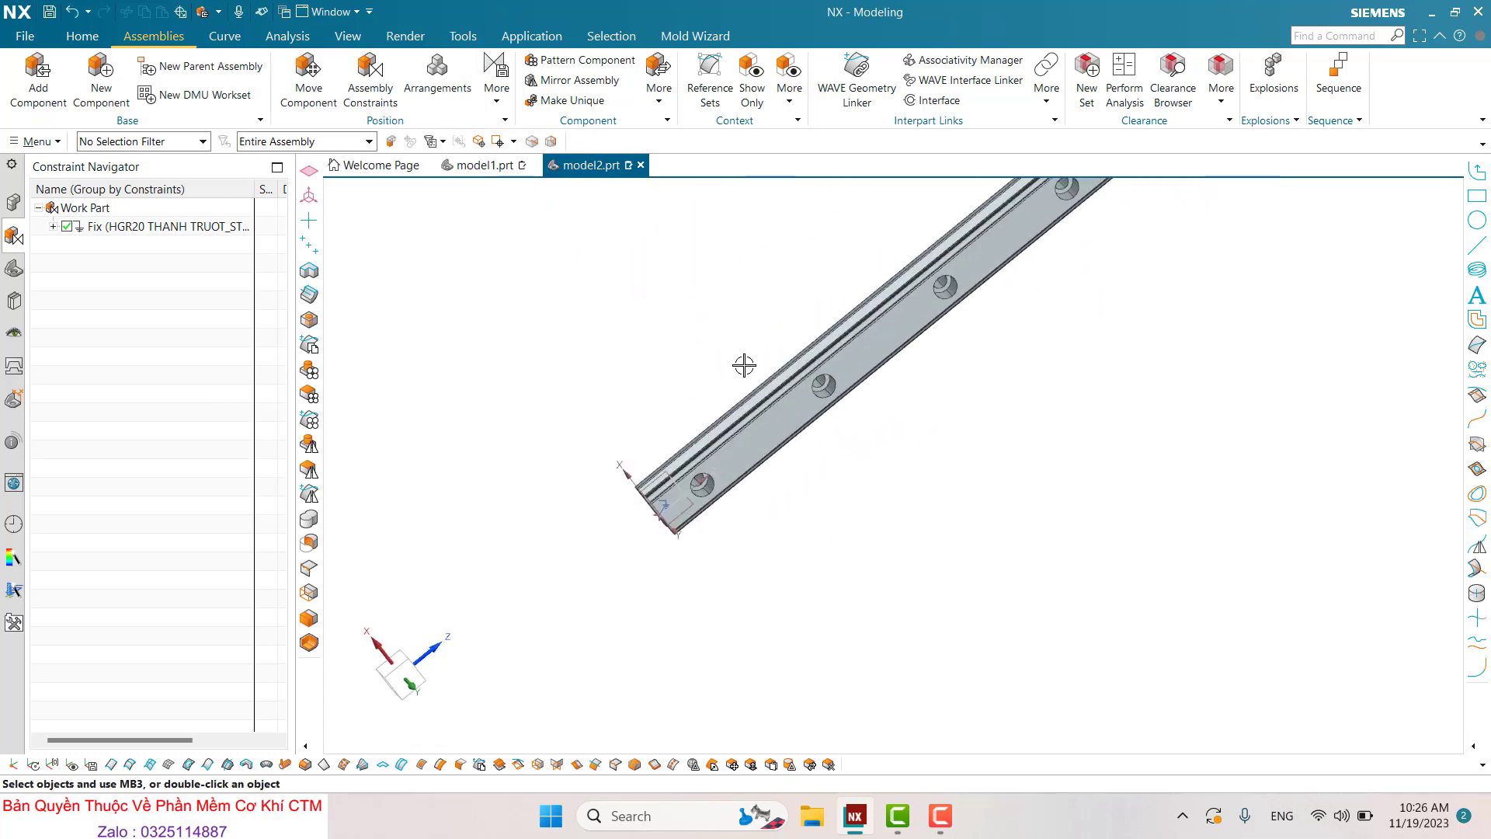
pyautogui.scroll(-2, 781, 431)
pyautogui.moveTo(781, 431); pyautogui.dragTo(375, 361, button='middle')
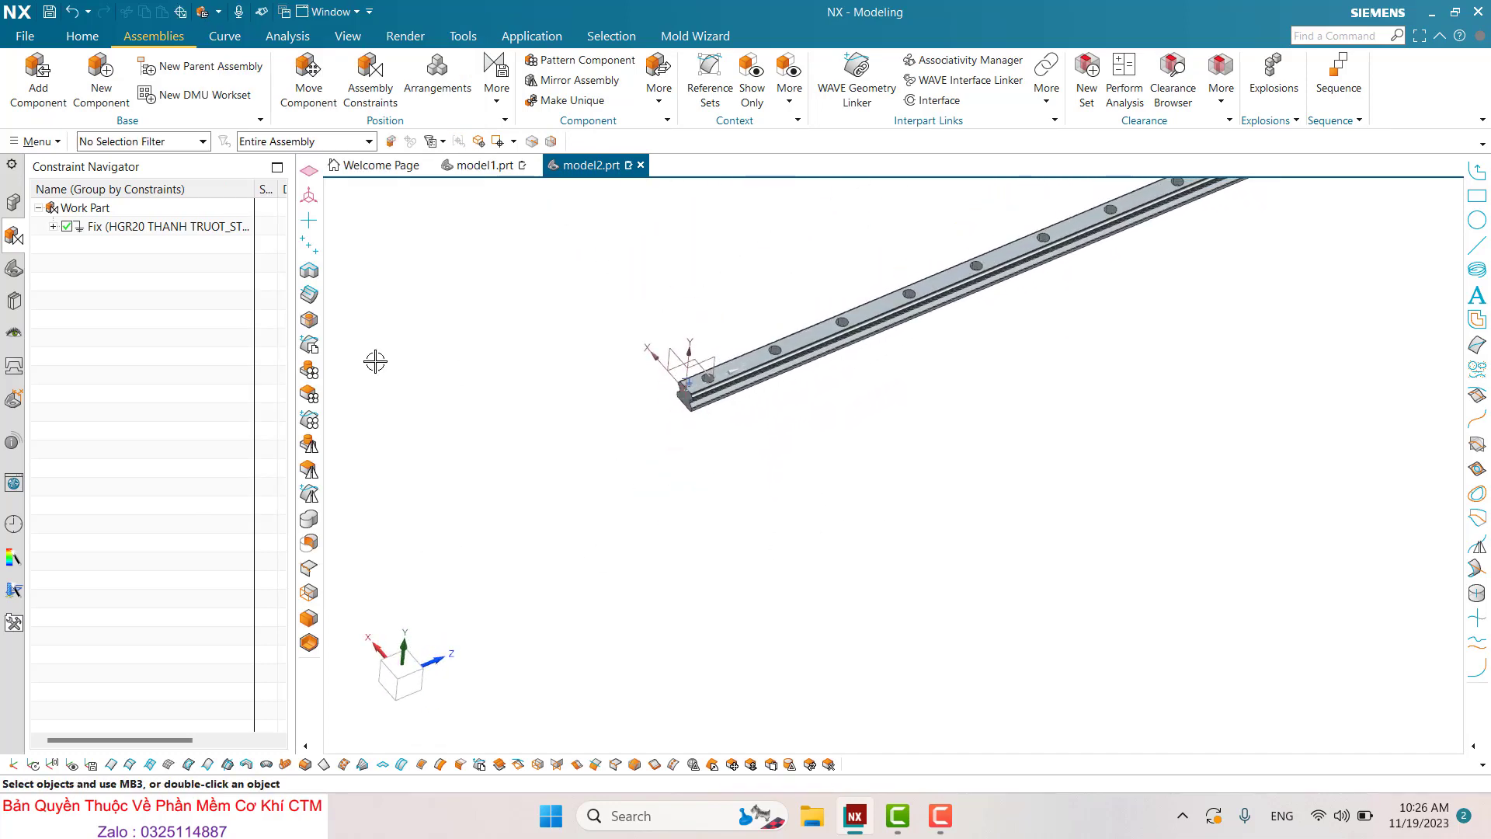
pyautogui.scroll(3, 673, 328)
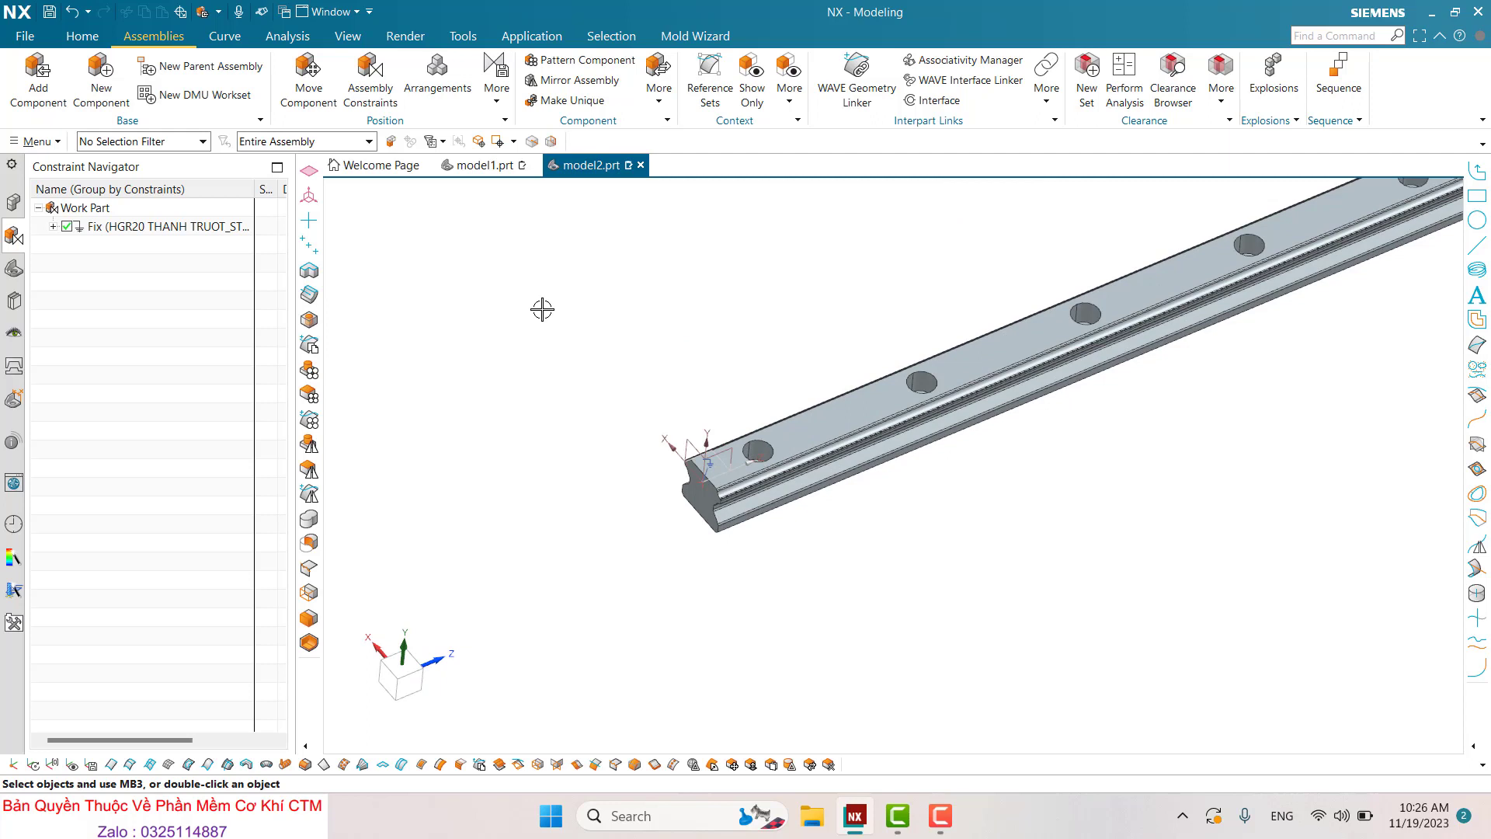
pyautogui.scroll(-1, 894, 430)
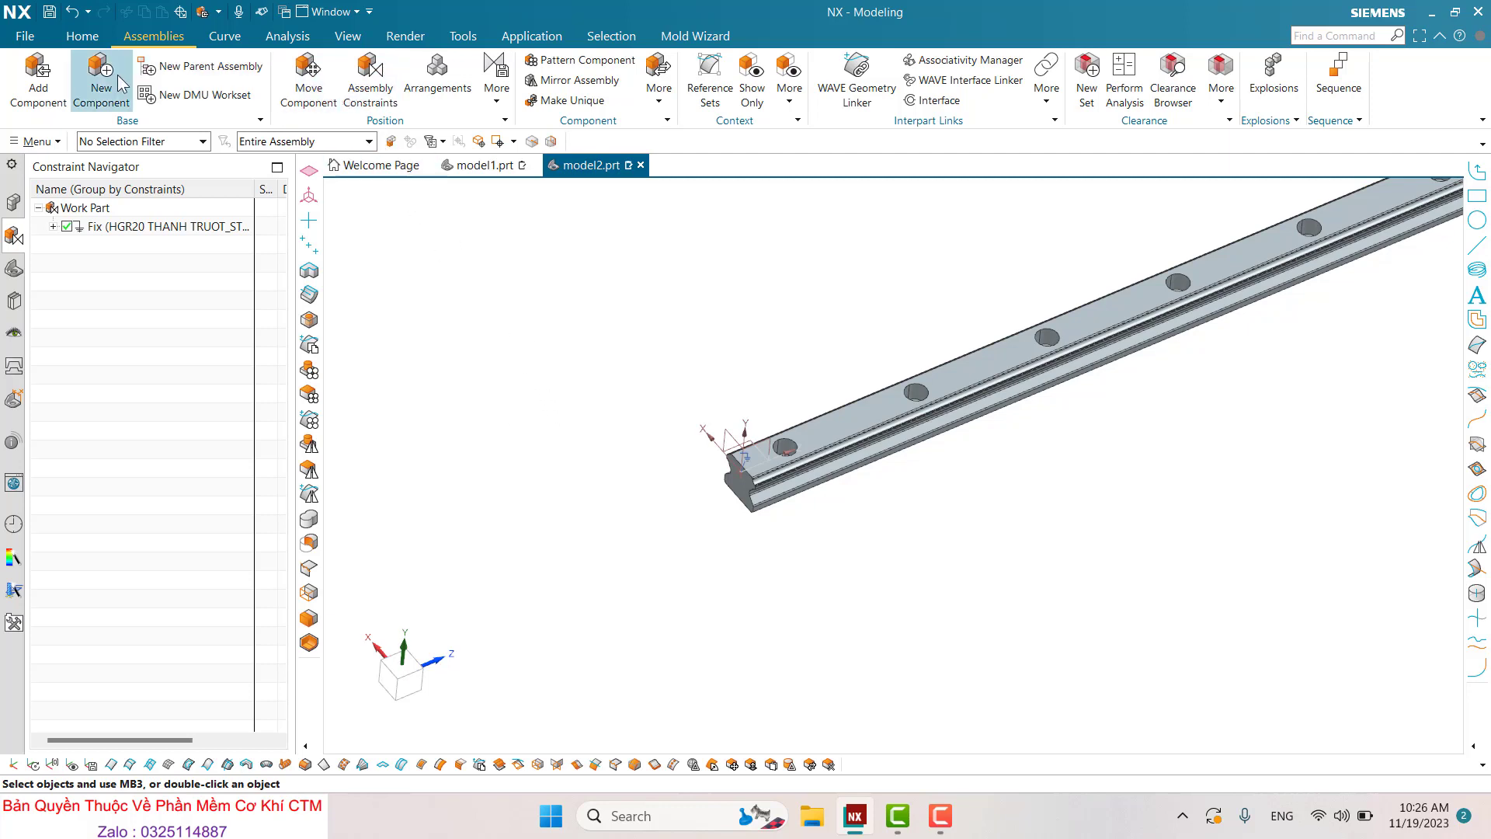
# Load the HGR20.ipt_step carriage block as a new component
pyautogui.click(40, 80)
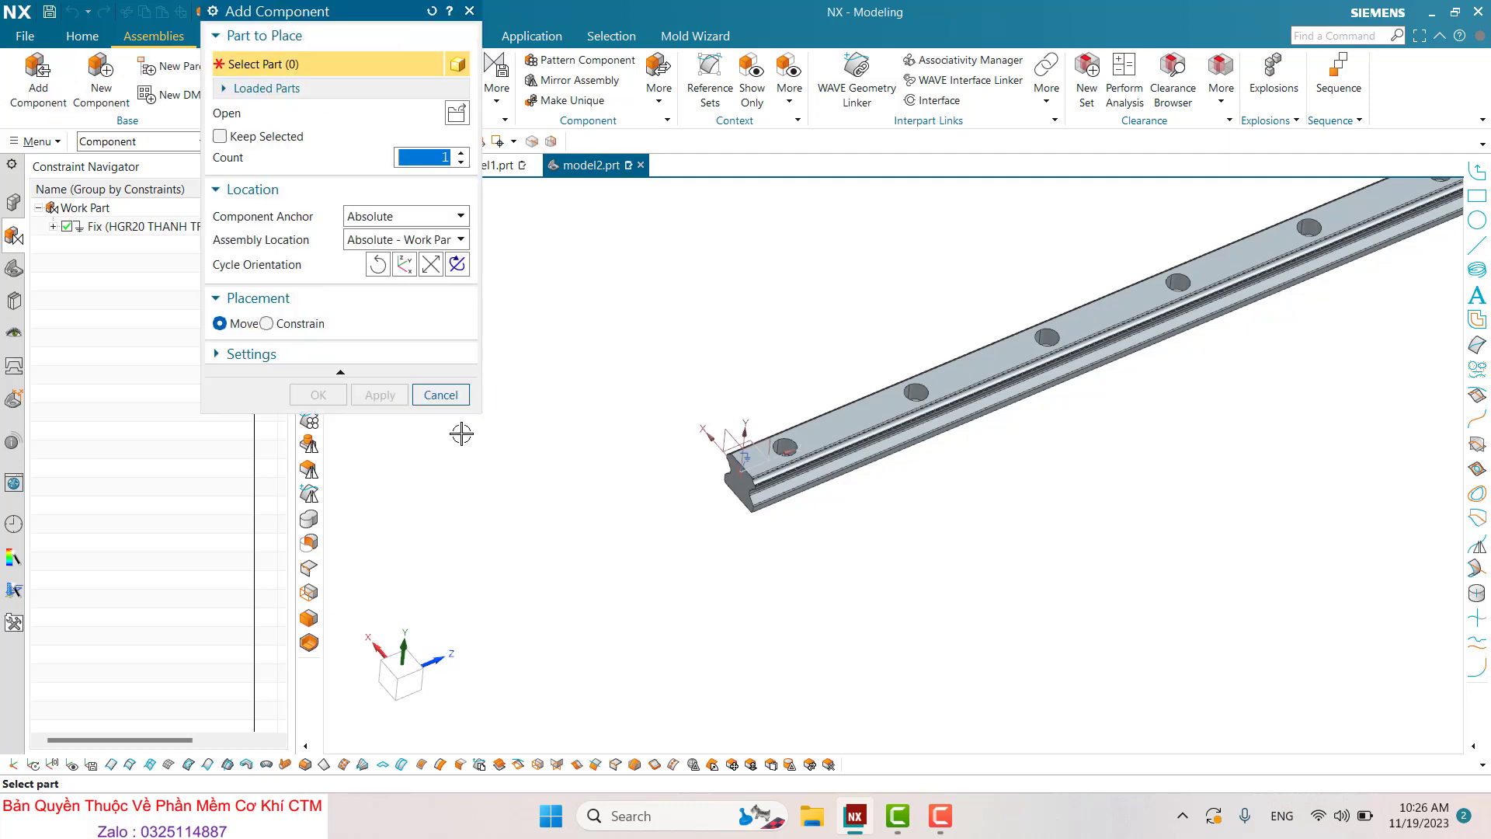
pyautogui.click(455, 116)
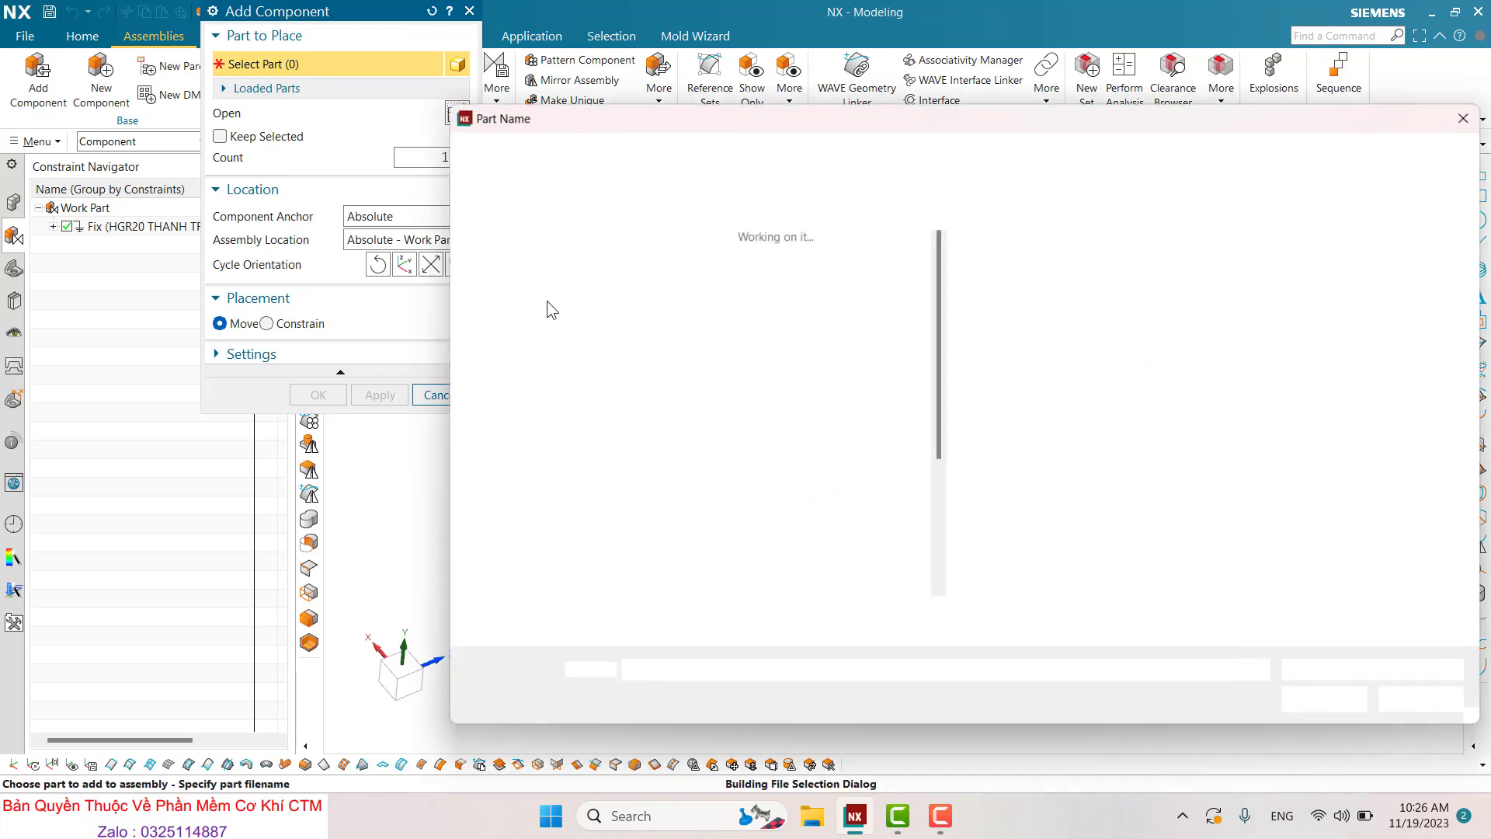
pyautogui.doubleClick(684, 456)
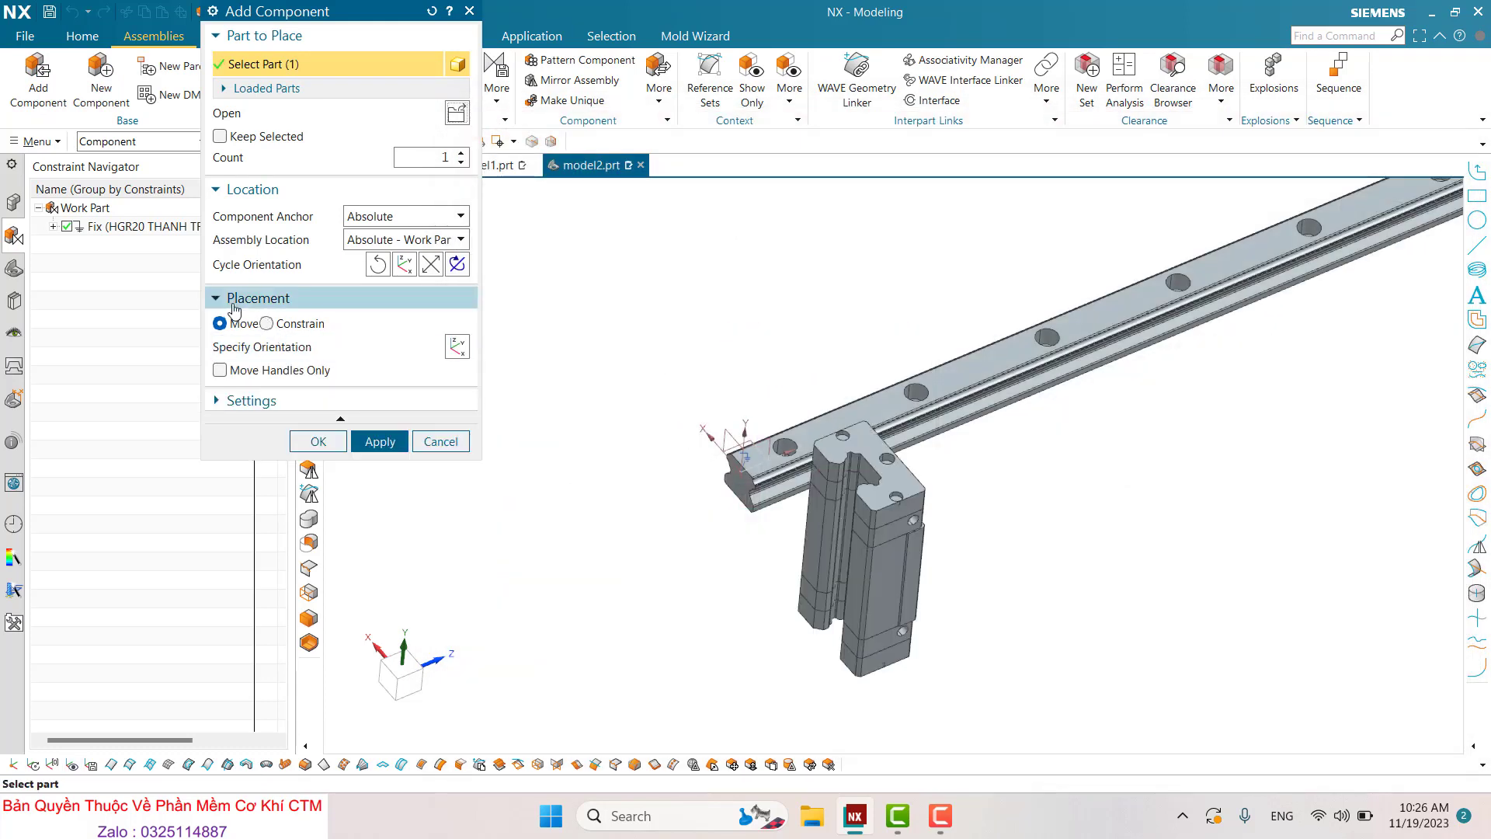
# Raise the carriage above the rail, rotate it flat and end-for-end, and place it
pyautogui.click(278, 347)
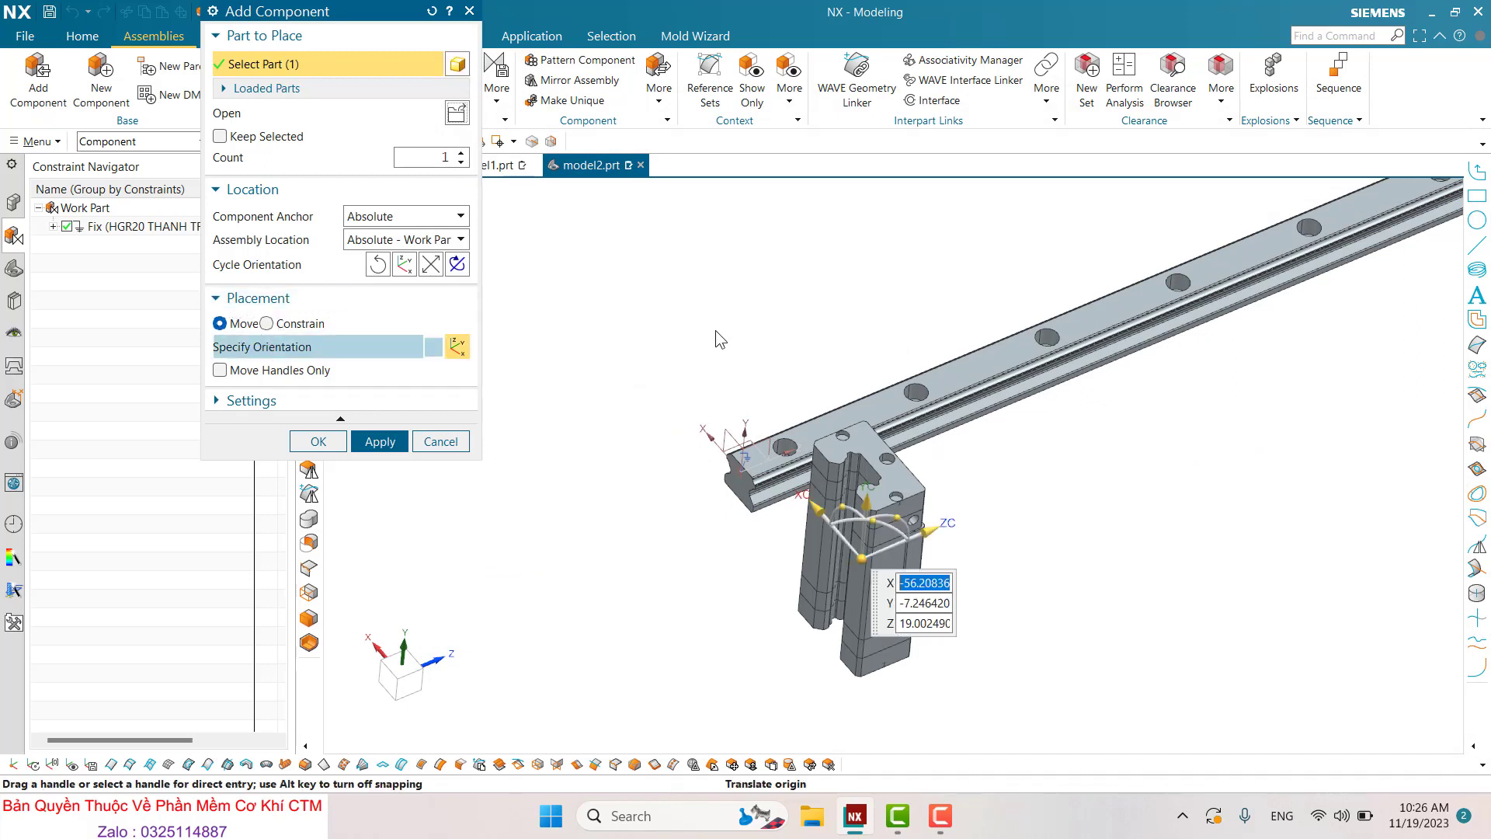
pyautogui.moveTo(876, 556); pyautogui.dragTo(818, 273)
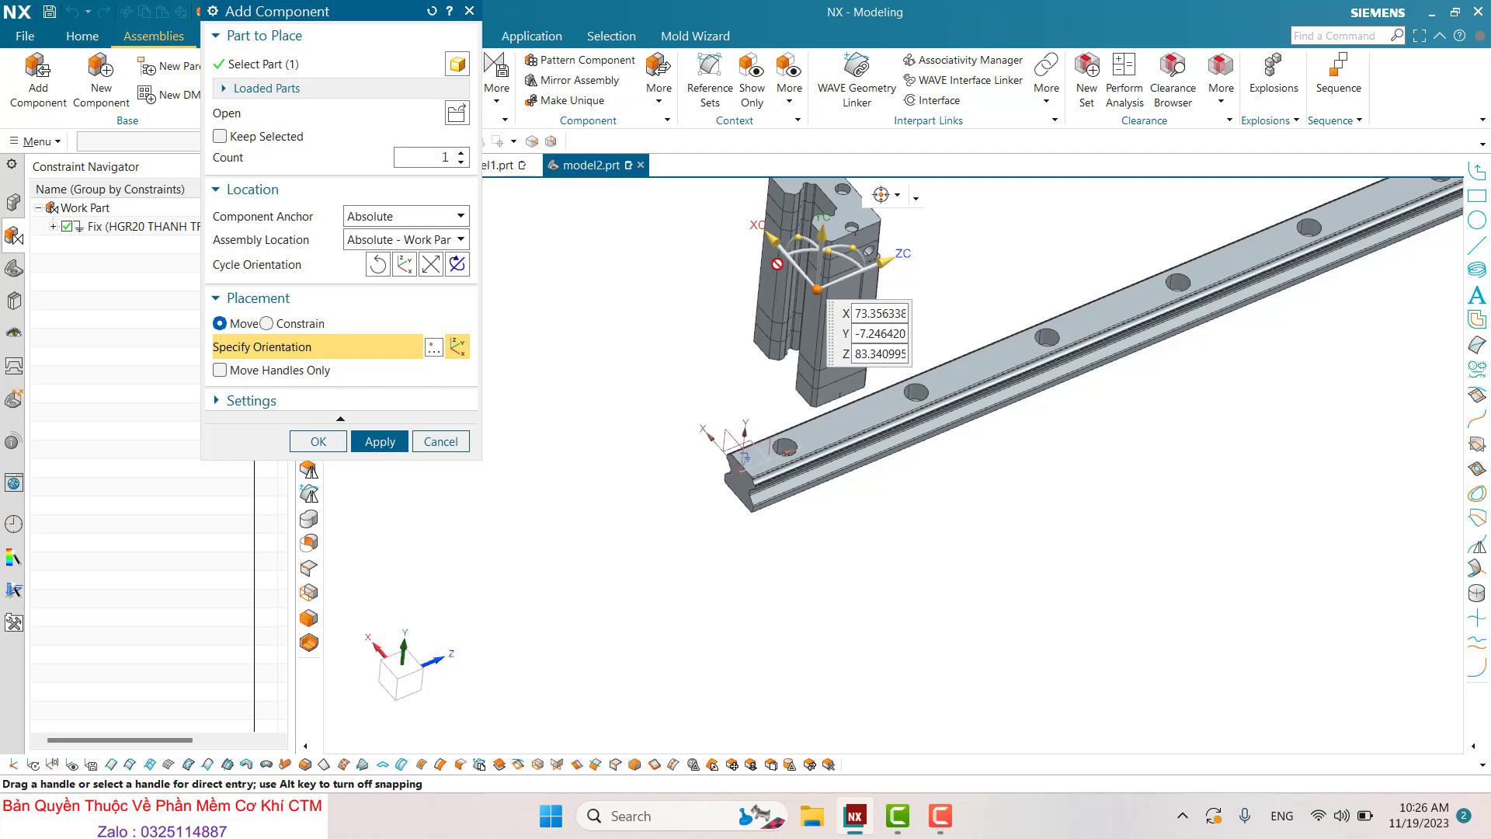
pyautogui.moveTo(861, 247); pyautogui.dragTo(821, 259)
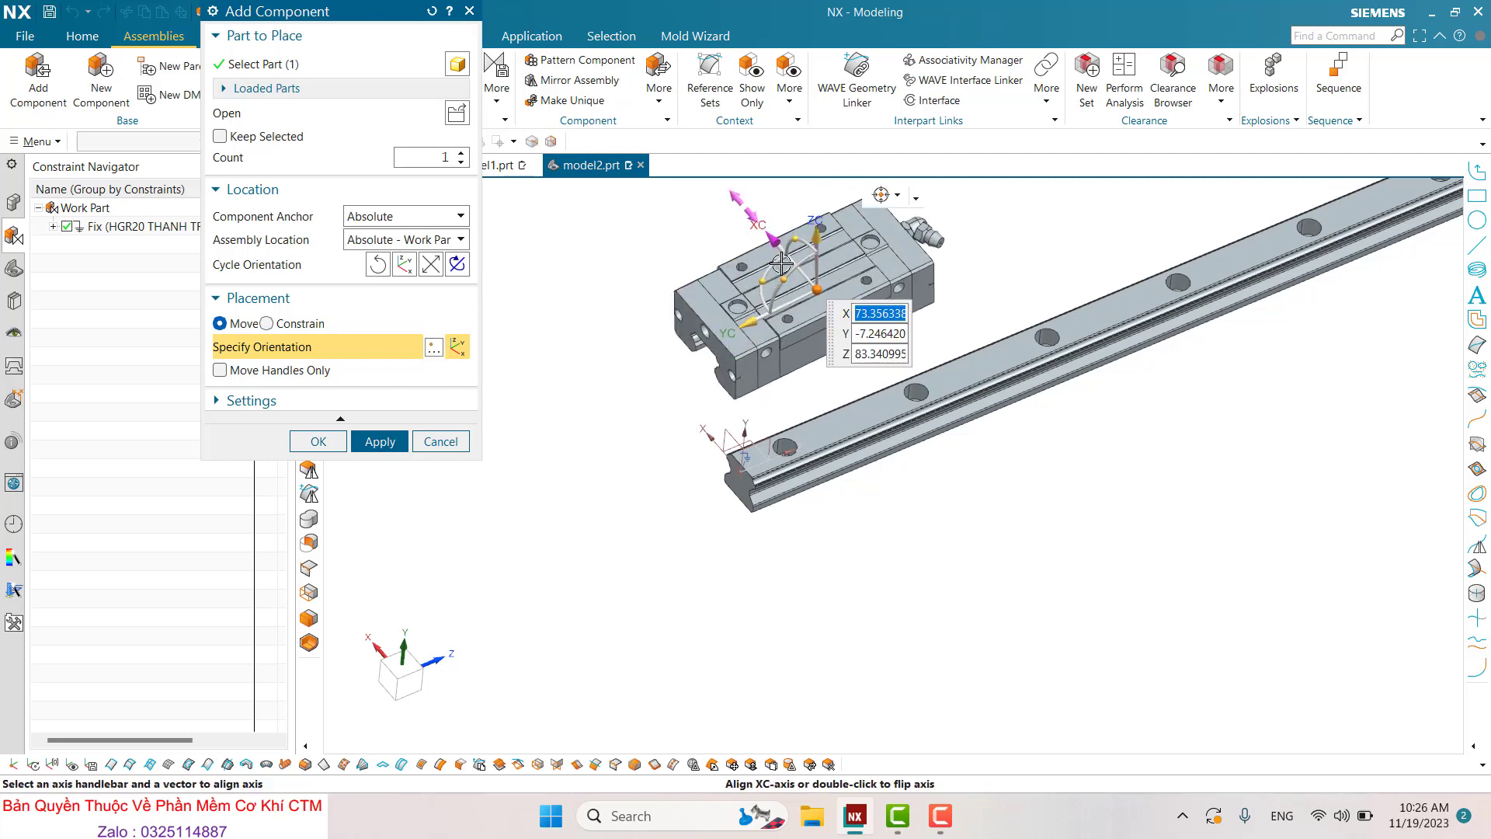
pyautogui.moveTo(761, 276); pyautogui.dragTo(888, 301)
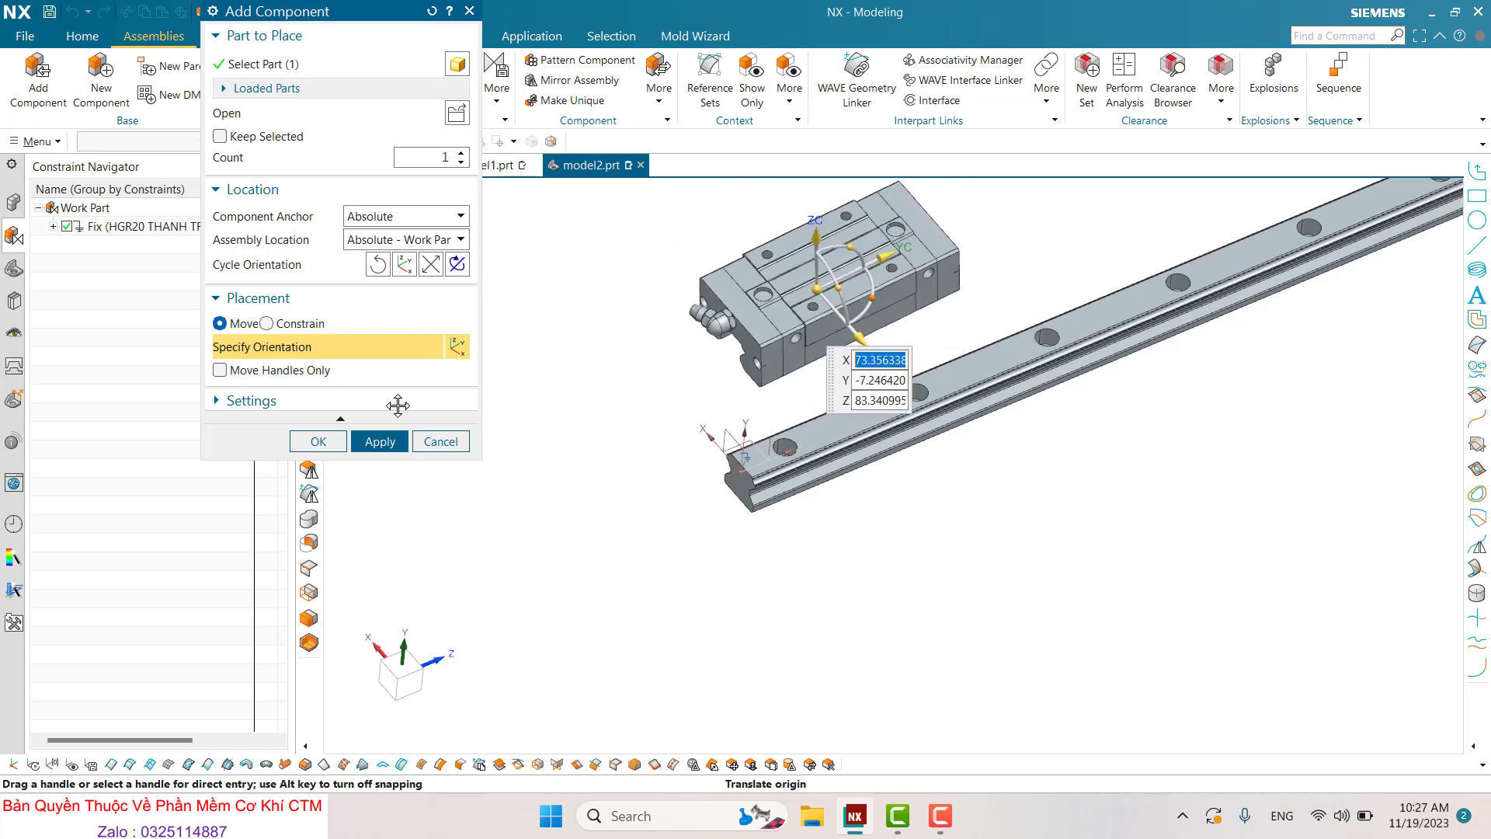
pyautogui.click(335, 441)
pyautogui.scroll(2, 777, 513)
pyautogui.scroll(2, 862, 477)
pyautogui.scroll(-3, 820, 423)
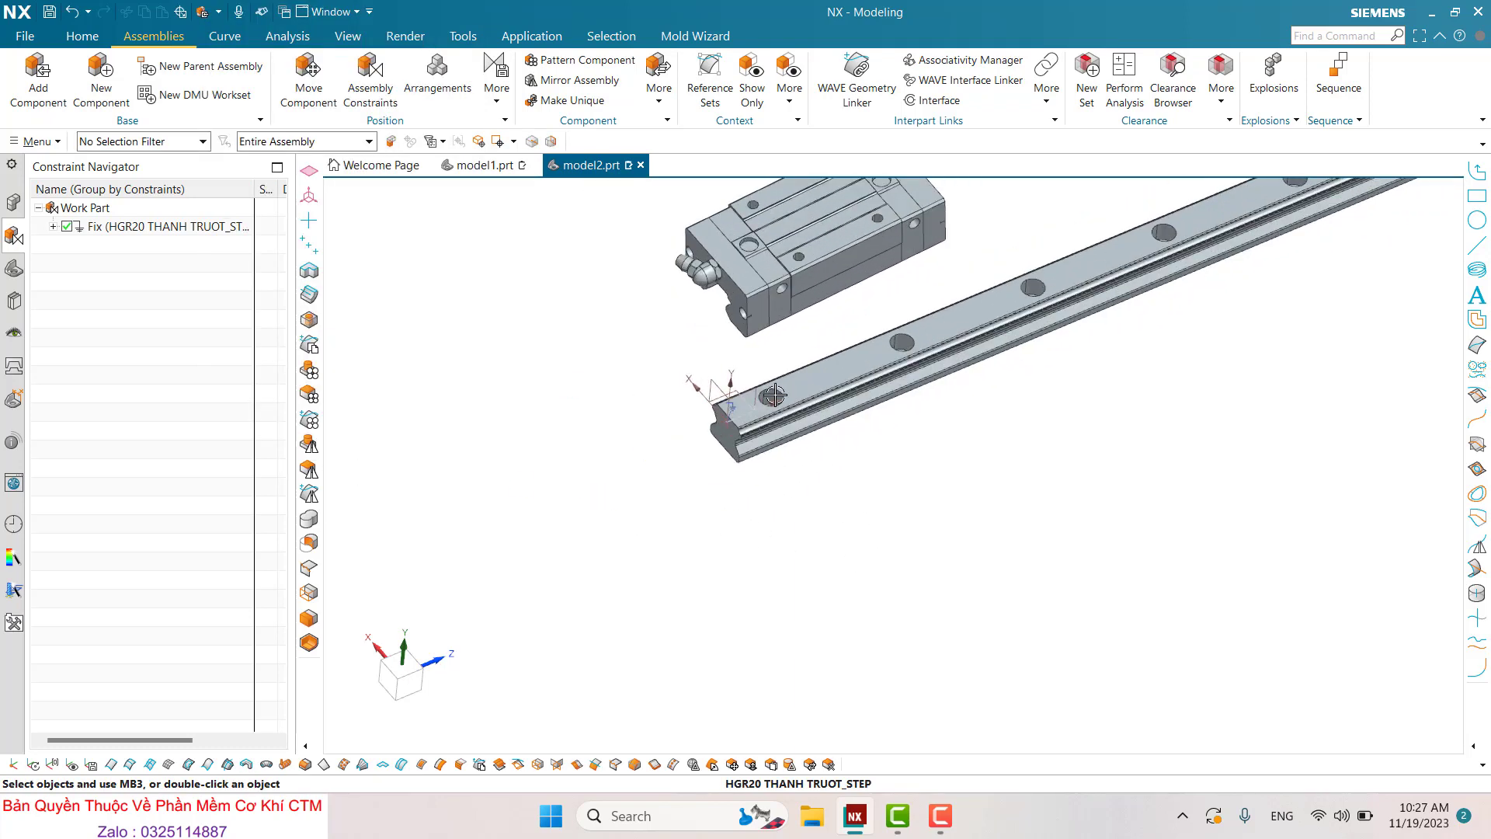
# Recolour the HGR20.ipt_step carriage block bright green
pyautogui.moveTo(765, 359)
pyautogui.mouseDown(button='middle')
pyautogui.moveTo(755, 322)
pyautogui.moveTo(924, 511)
pyautogui.moveTo(865, 486)
pyautogui.mouseUp(button='middle')
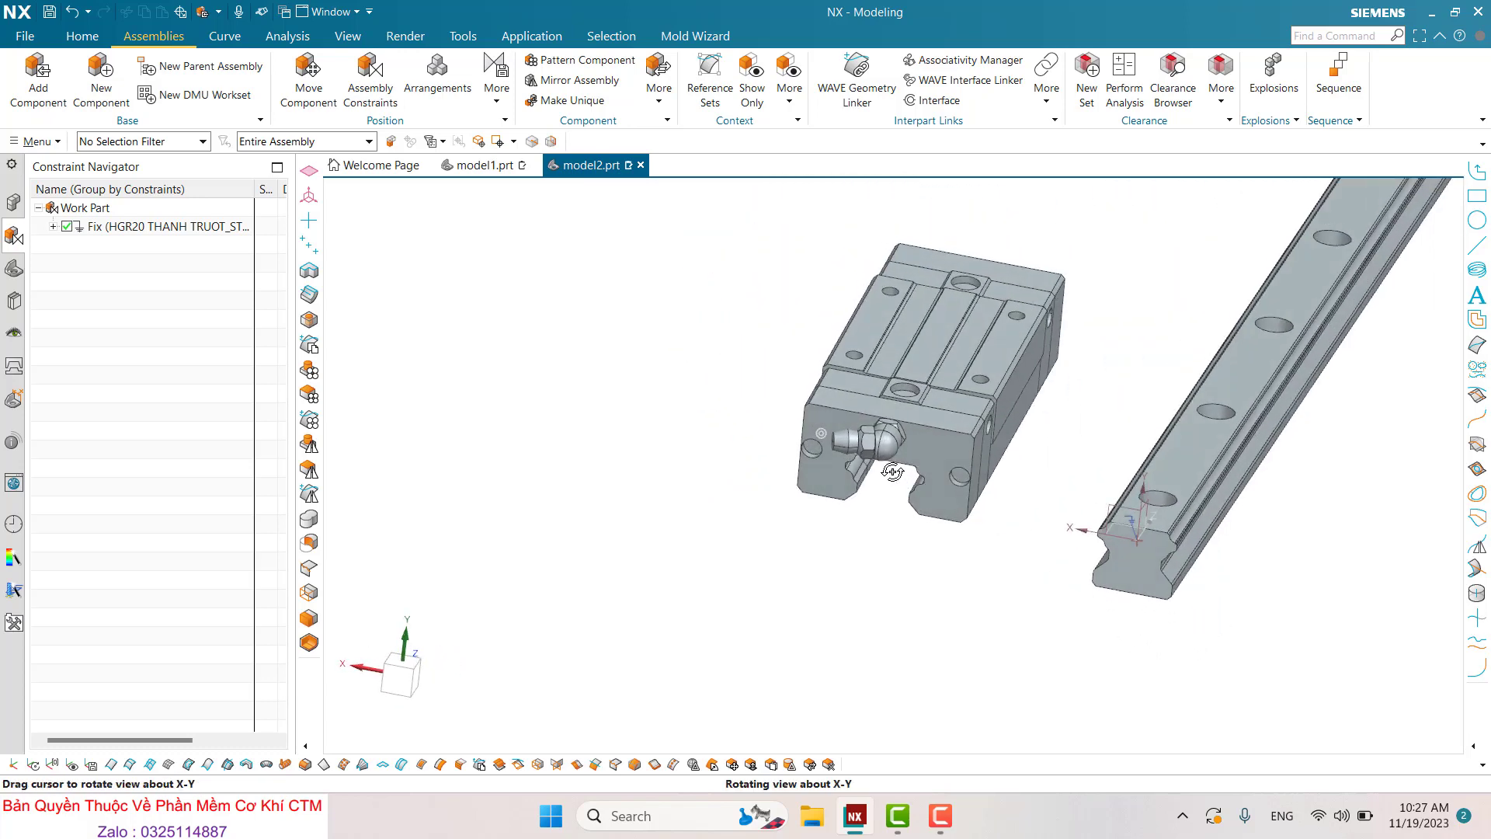
pyautogui.click(905, 404)
pyautogui.press('Escape')
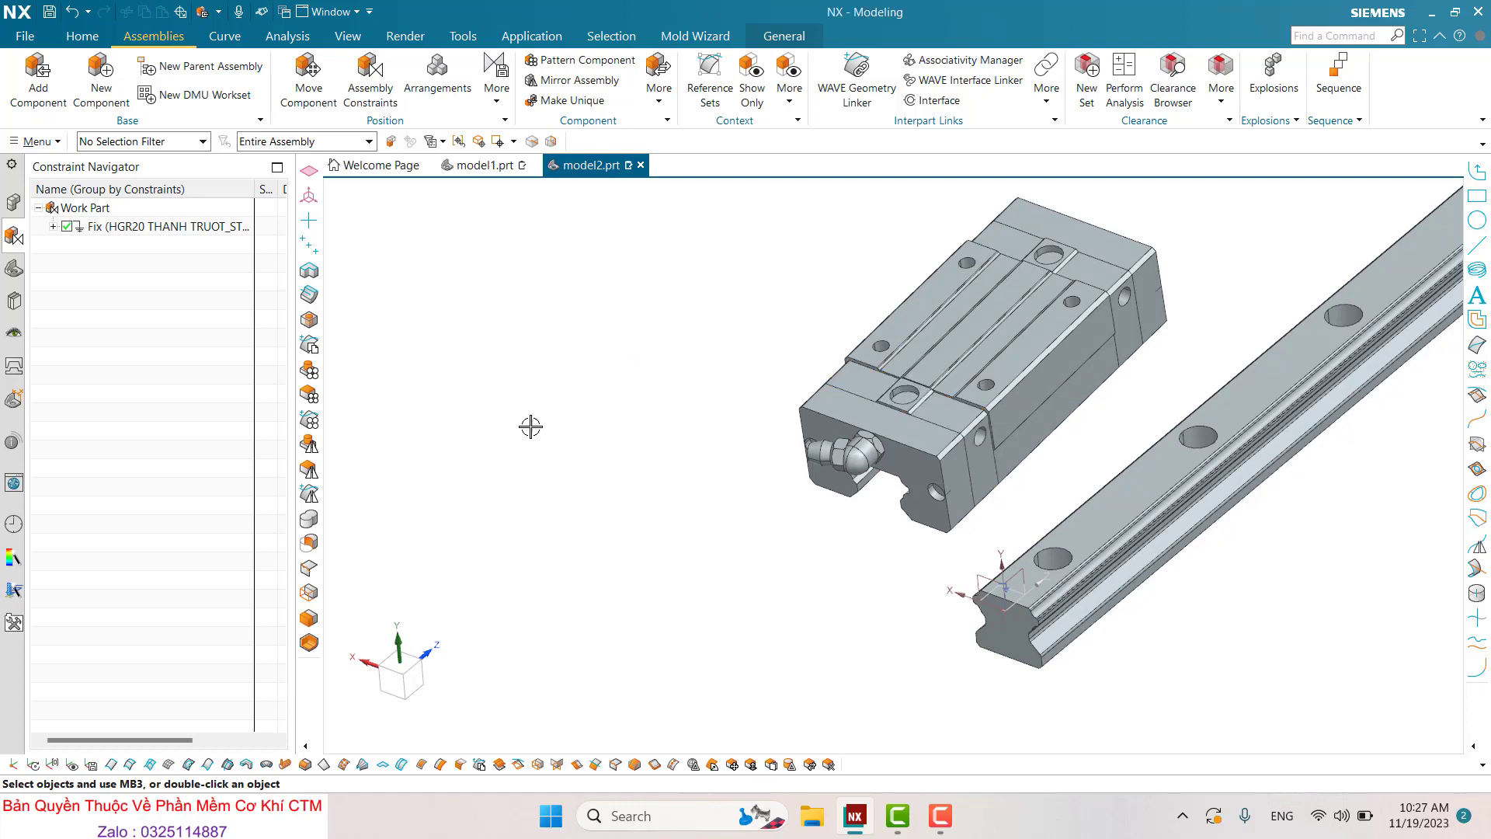
pyautogui.click(14, 270)
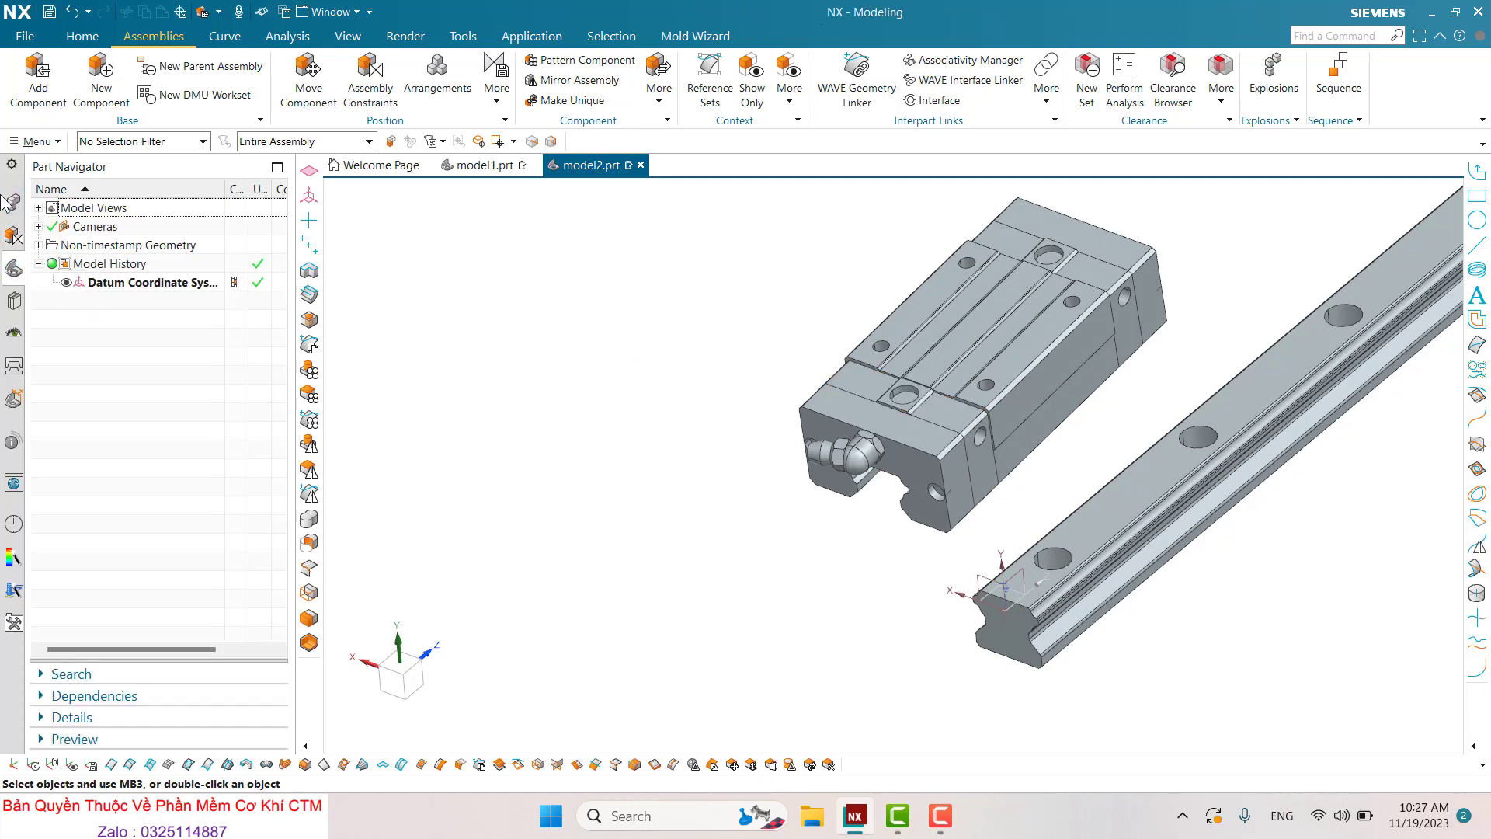
pyautogui.click(14, 202)
pyautogui.click(144, 282)
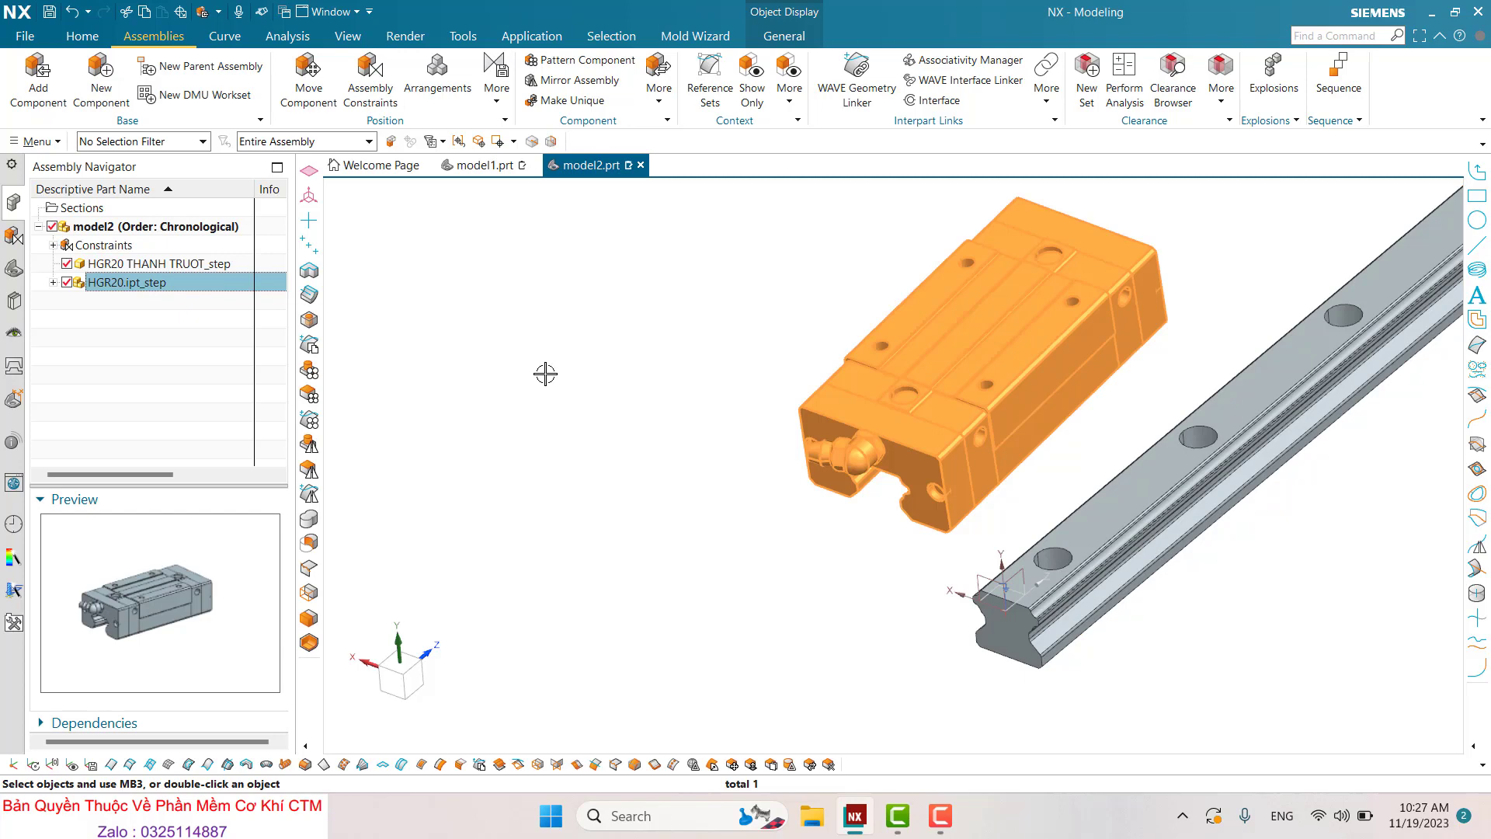
pyautogui.hotkey('ctrl', 'j')
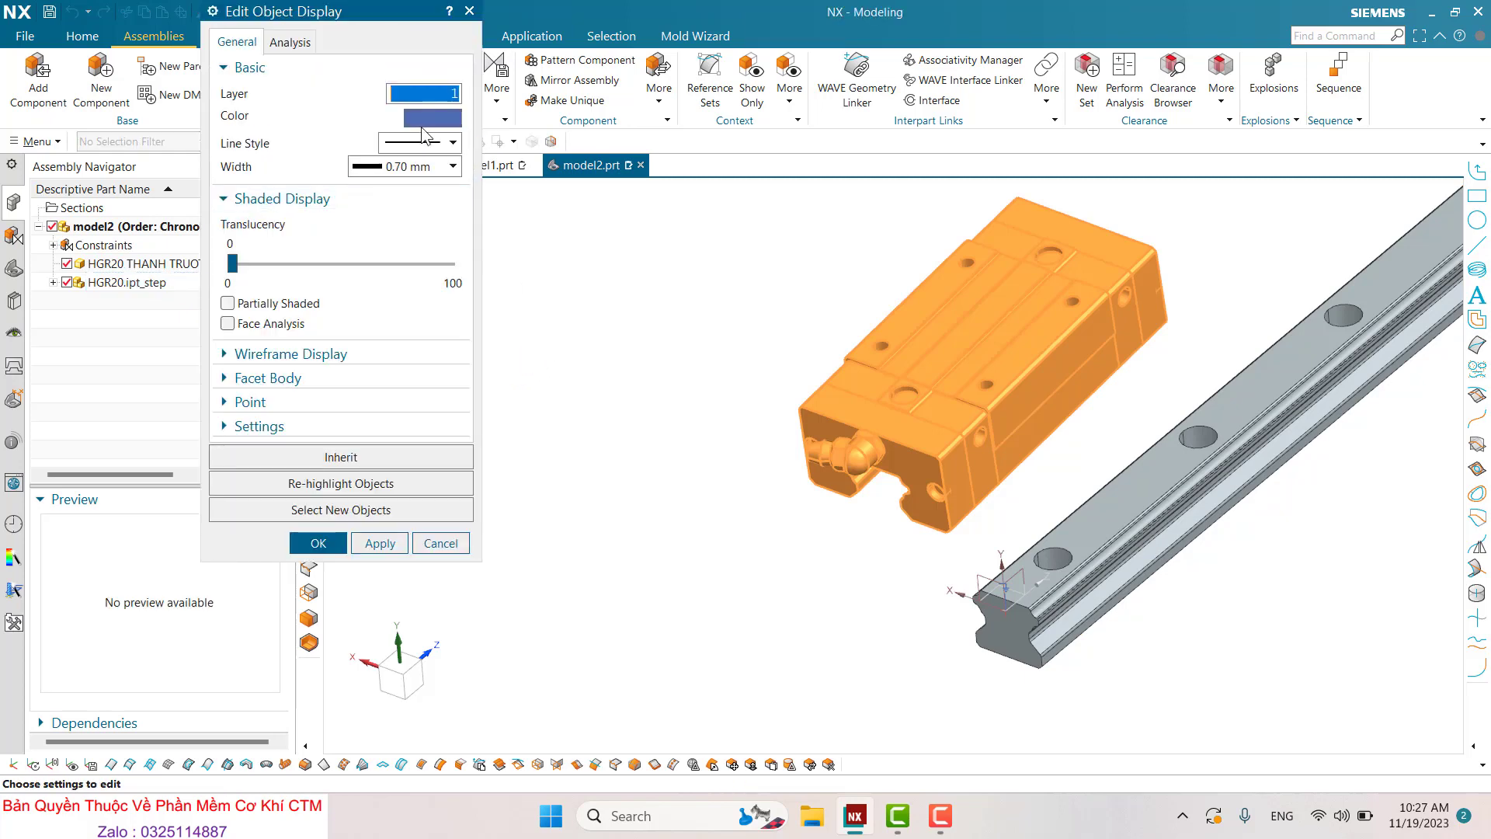
pyautogui.click(426, 120)
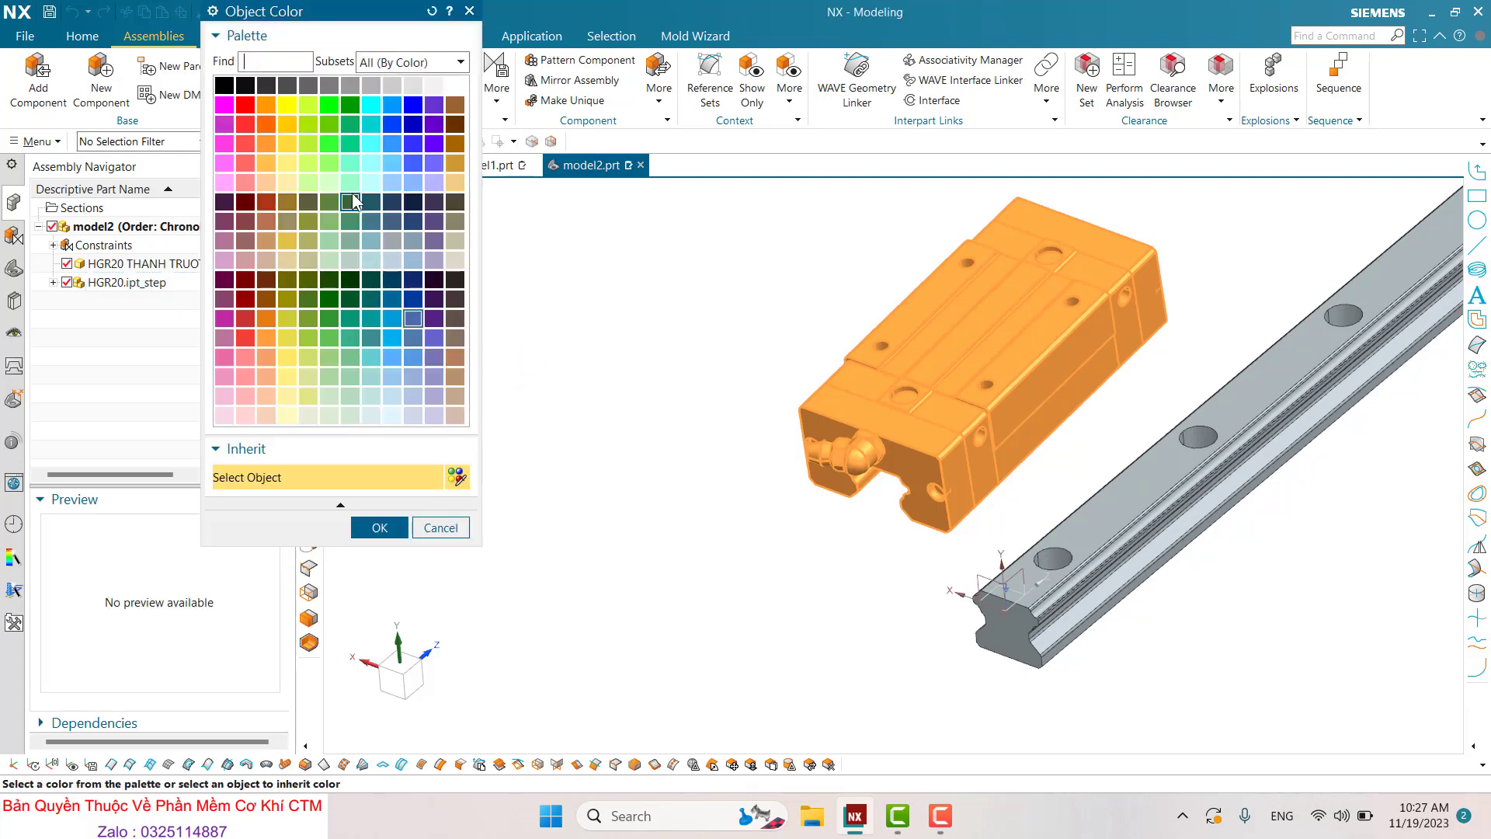
pyautogui.click(327, 104)
pyautogui.click(369, 526)
pyautogui.click(323, 547)
pyautogui.scroll(-3, 596, 532)
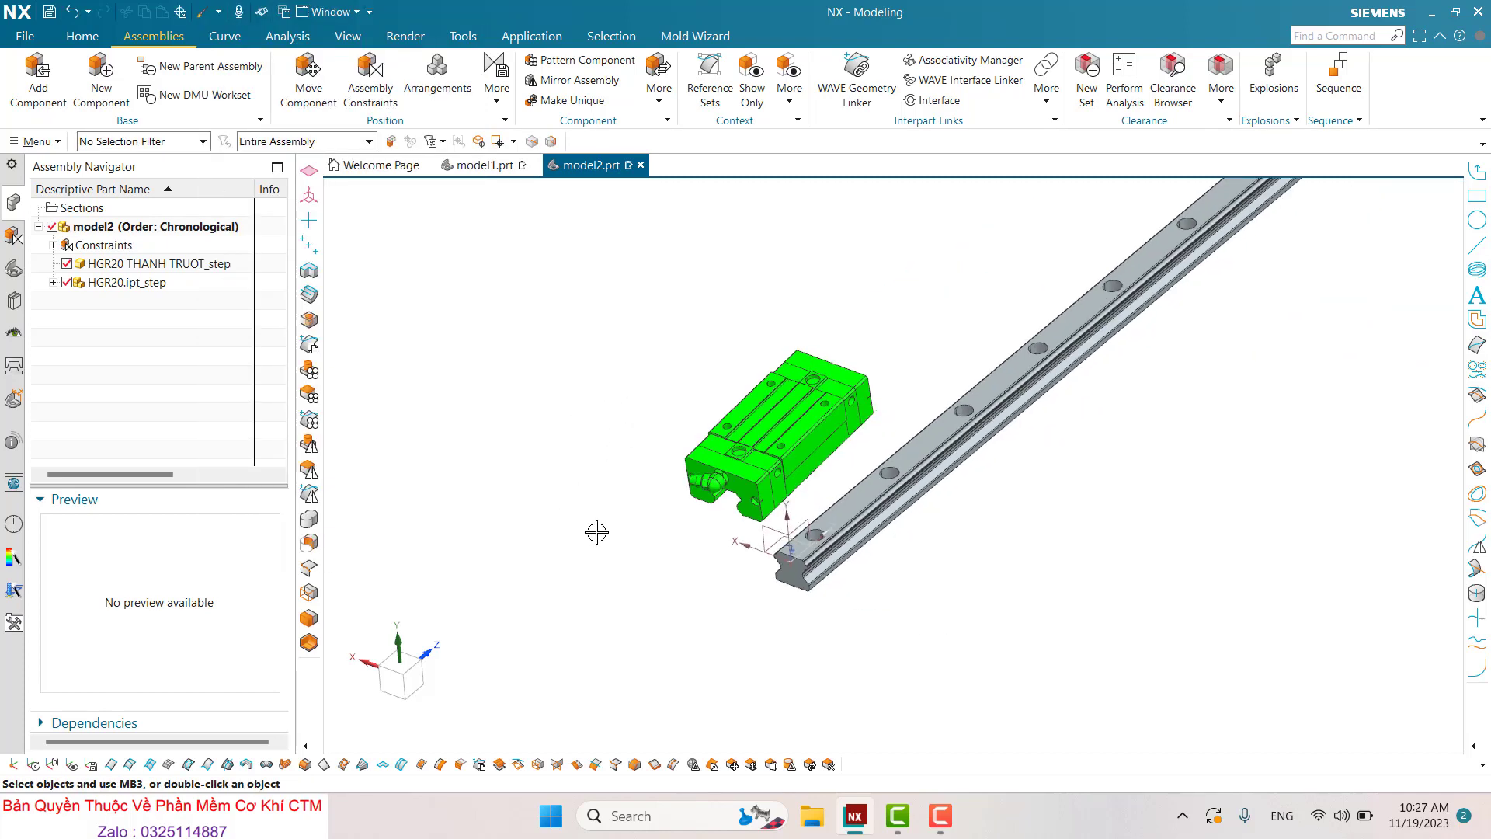
pyautogui.scroll(3, 846, 560)
# Give the HGR20 rail the palest light-blue/white swatch colour
pyautogui.click(819, 499)
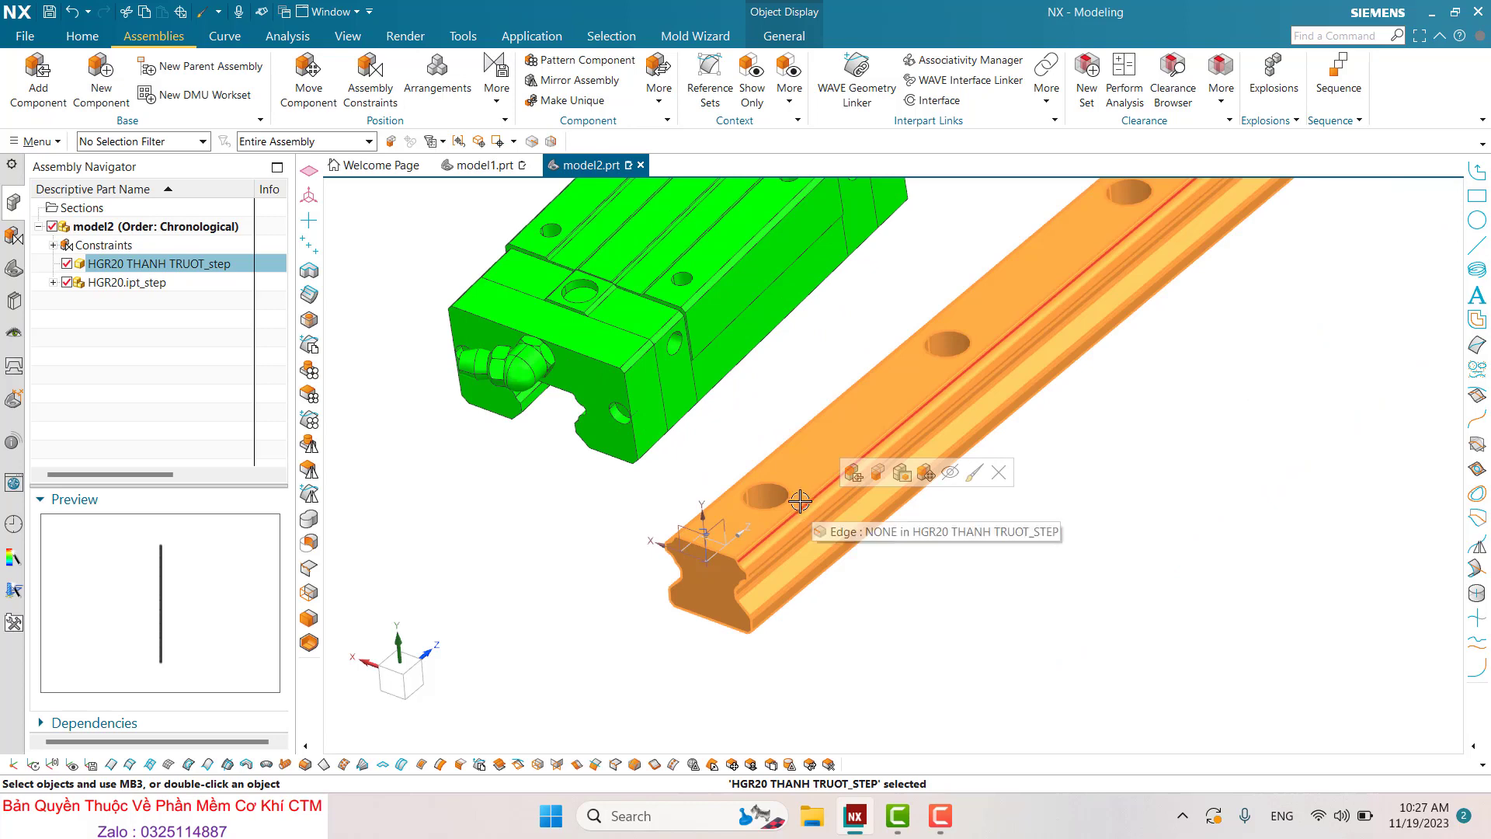
pyautogui.hotkey('ctrl', 'j')
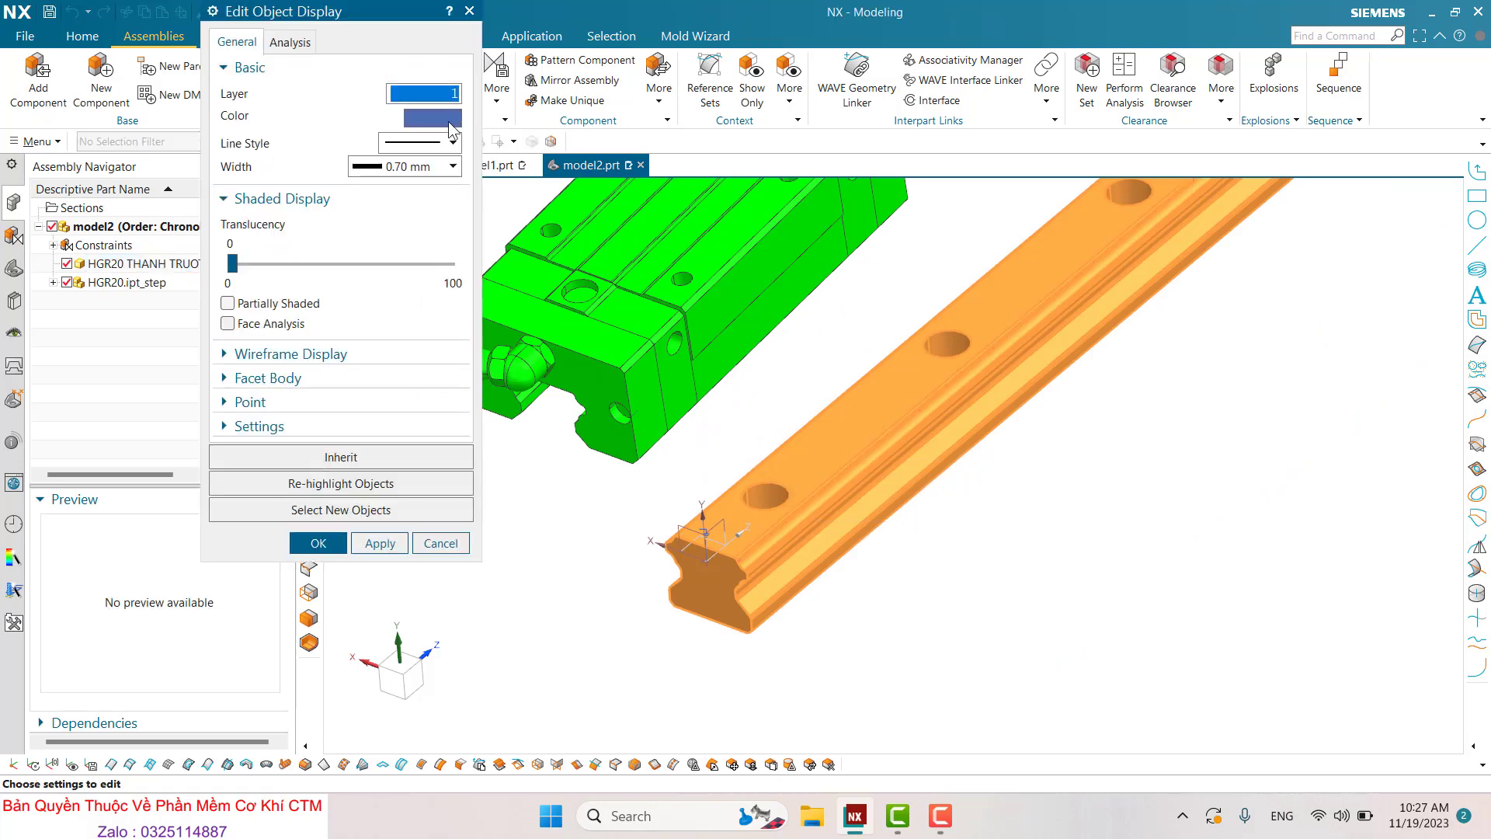
pyautogui.click(435, 119)
pyautogui.click(399, 109)
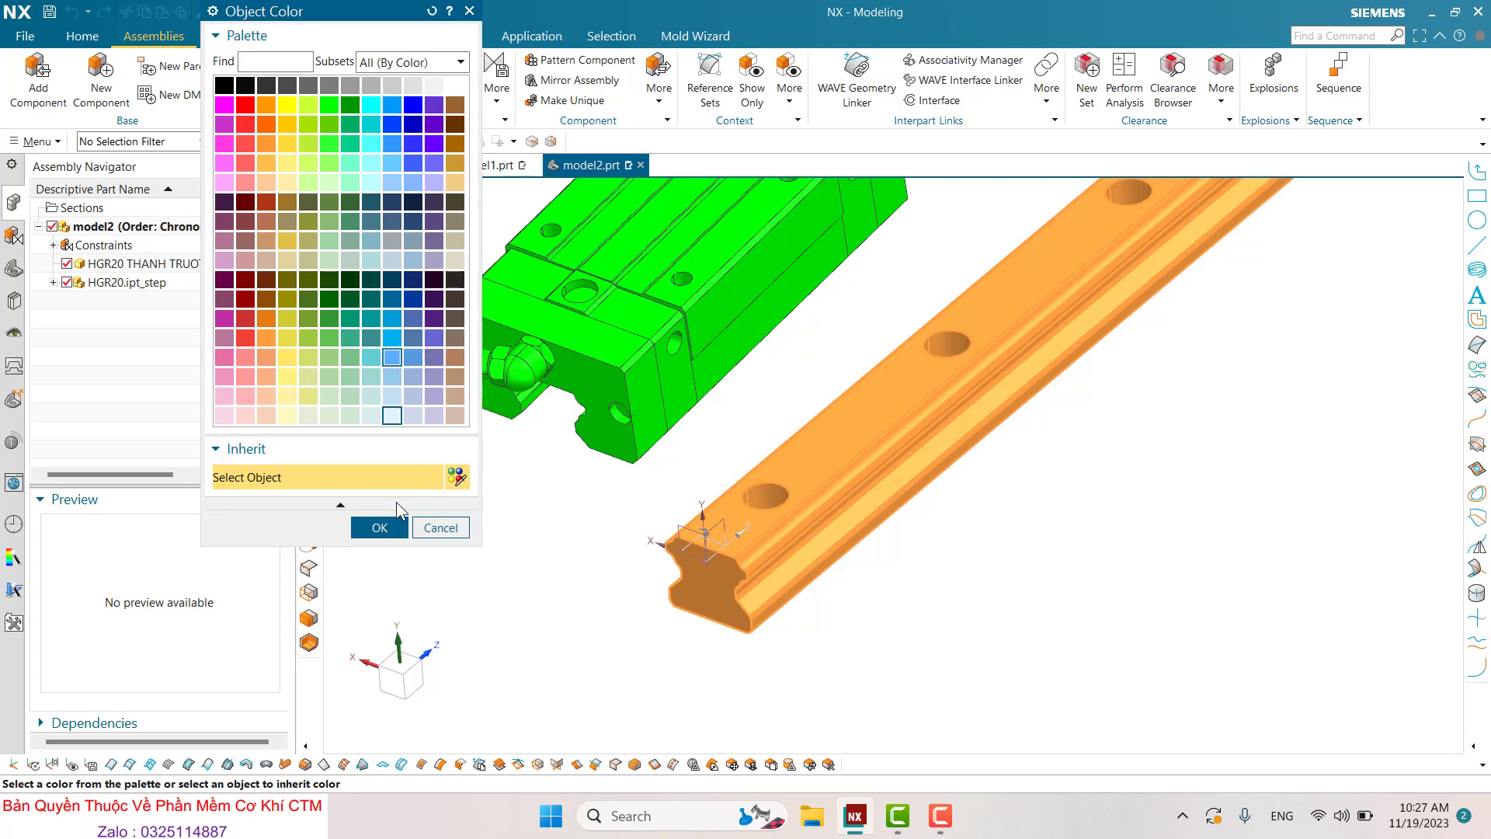
pyautogui.click(390, 398)
pyautogui.click(379, 528)
pyautogui.click(313, 539)
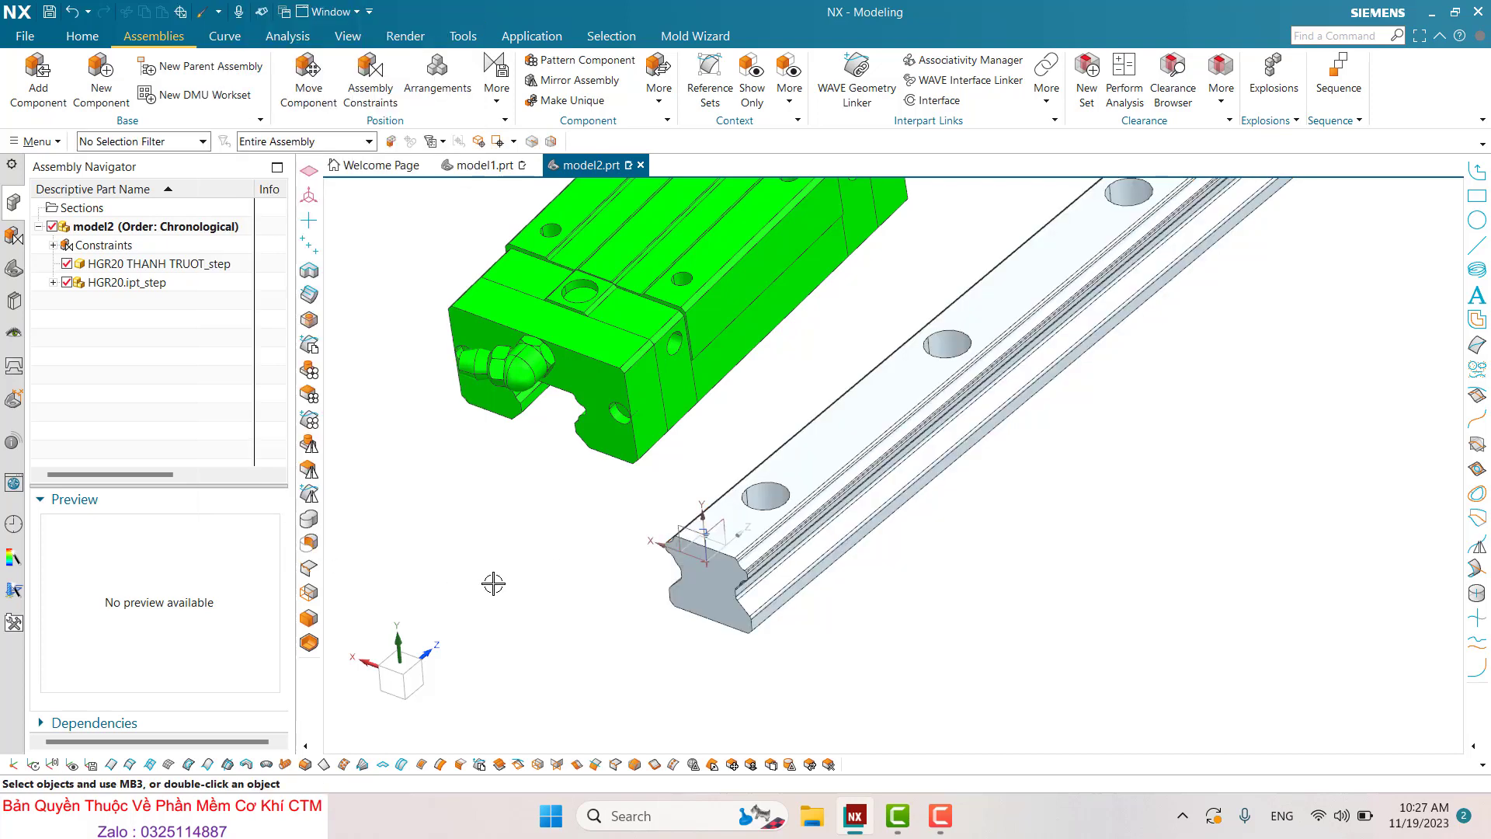
pyautogui.keyDown('shift'); pyautogui.moveTo(606, 481); pyautogui.dragTo(1047, 502, button='middle'); pyautogui.keyUp('shift')
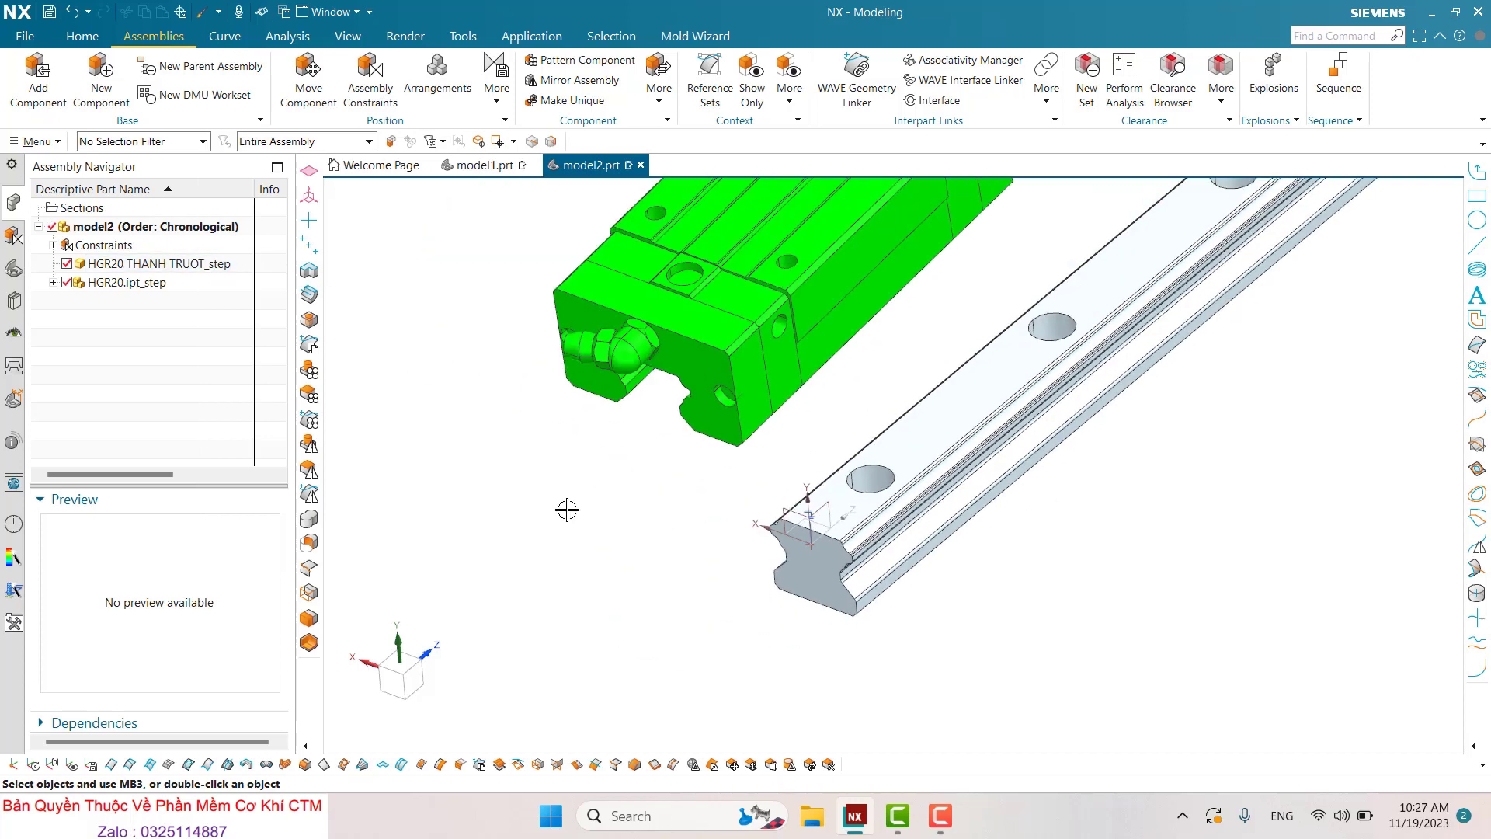
pyautogui.scroll(-2, 714, 483)
pyautogui.scroll(-2, 762, 503)
pyautogui.scroll(-2, 932, 466)
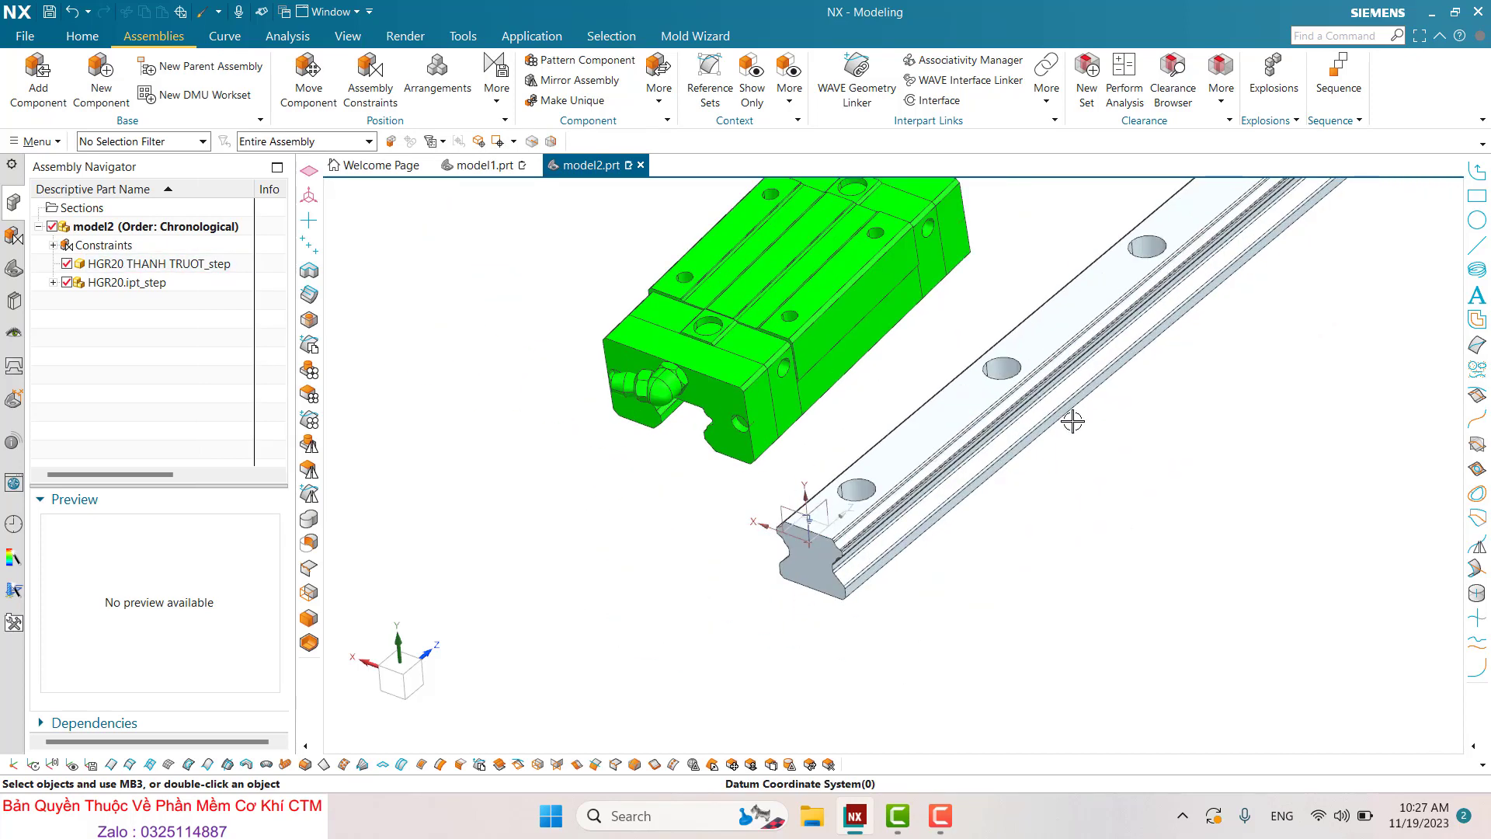
pyautogui.scroll(-2, 817, 615)
pyautogui.scroll(-2, 817, 615)
pyautogui.scroll(-2, 745, 686)
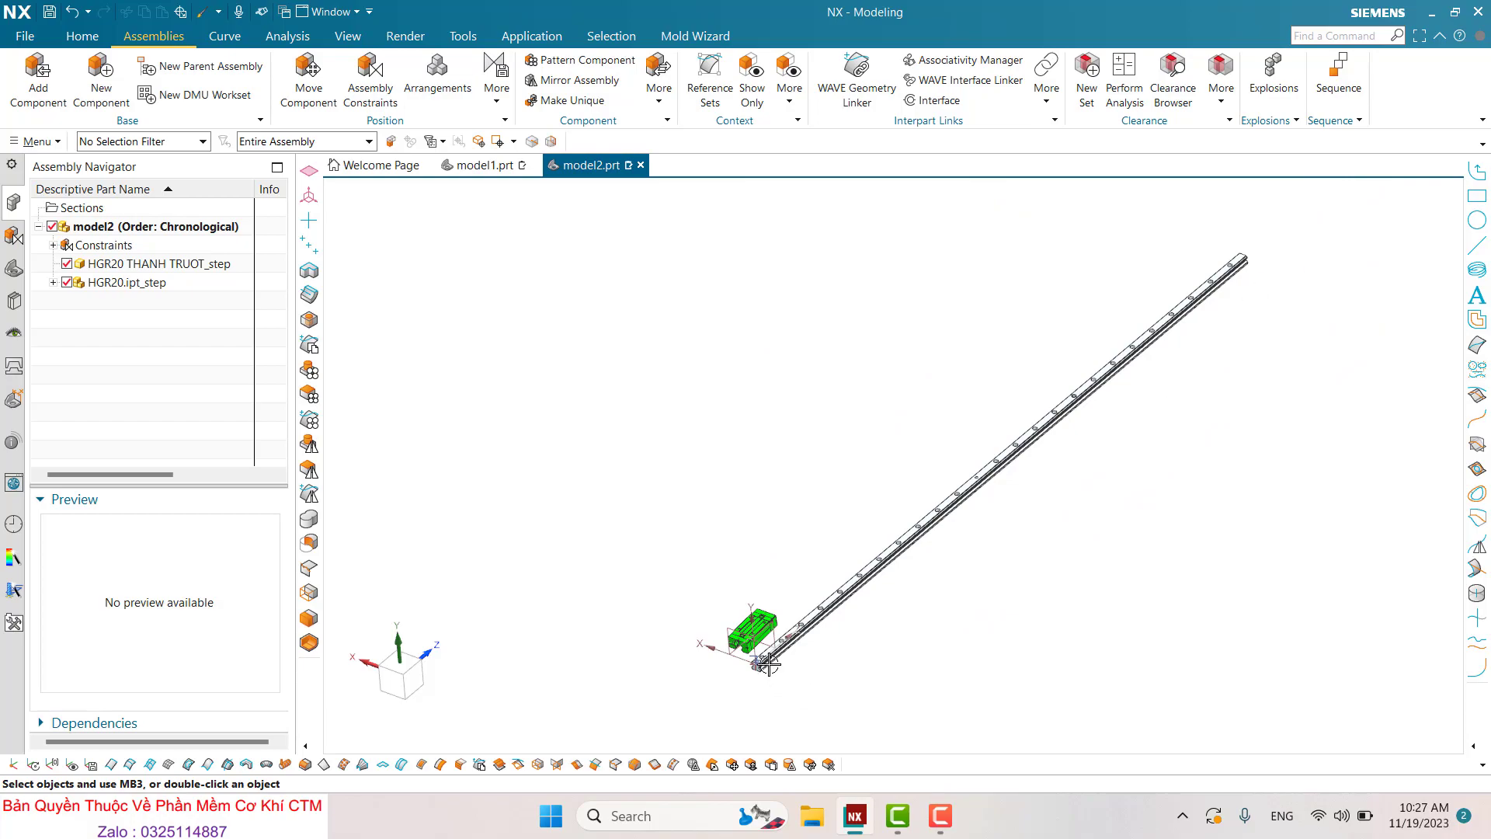
pyautogui.scroll(1, 769, 664)
pyautogui.scroll(2, 750, 679)
pyautogui.scroll(2, 777, 621)
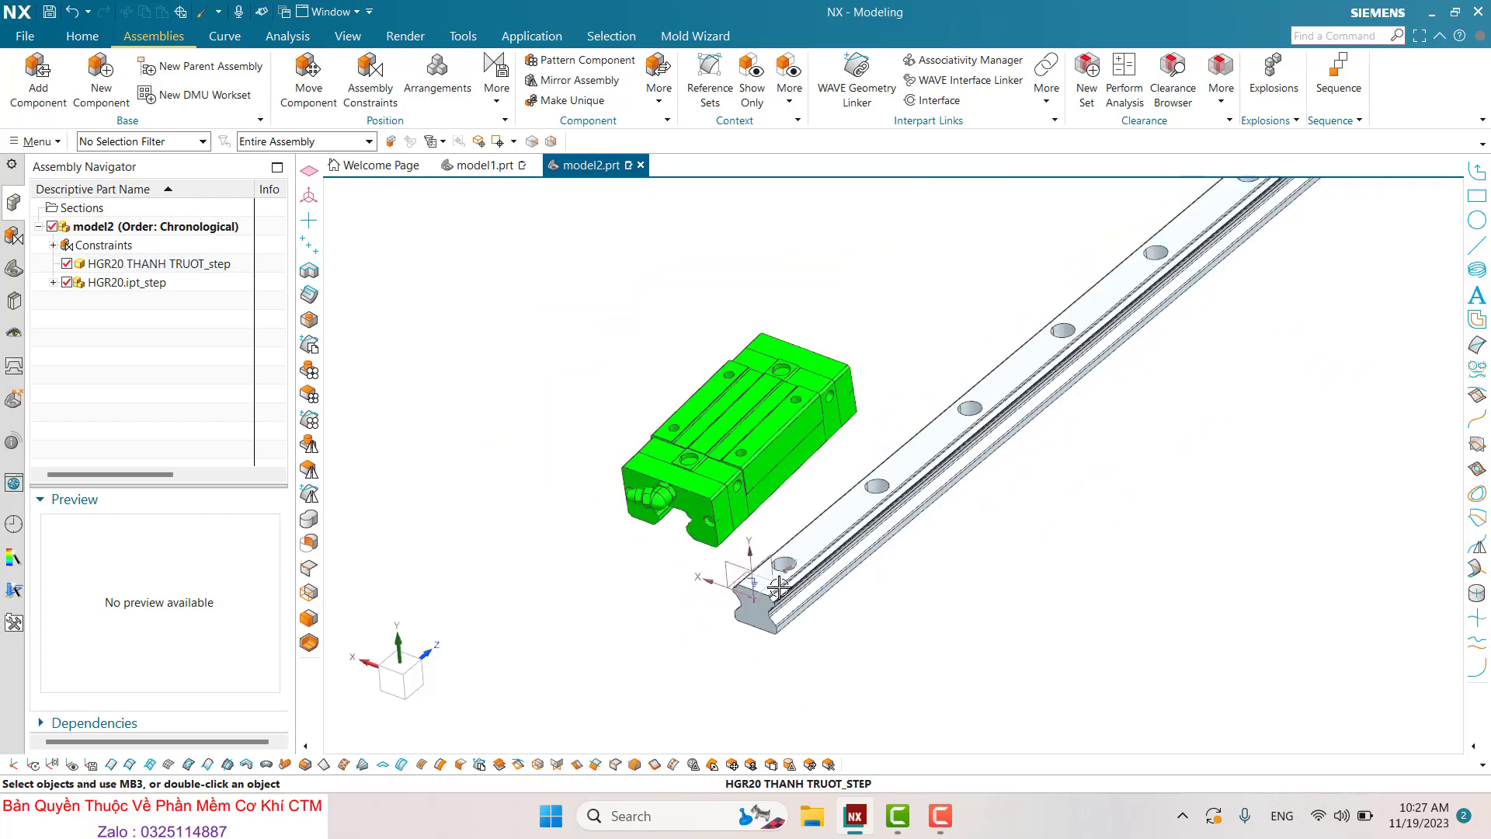
pyautogui.moveTo(779, 587)
pyautogui.mouseDown(button='middle')
pyautogui.moveTo(727, 615)
pyautogui.moveTo(715, 598)
pyautogui.mouseUp(button='middle')
pyautogui.scroll(3, 702, 566)
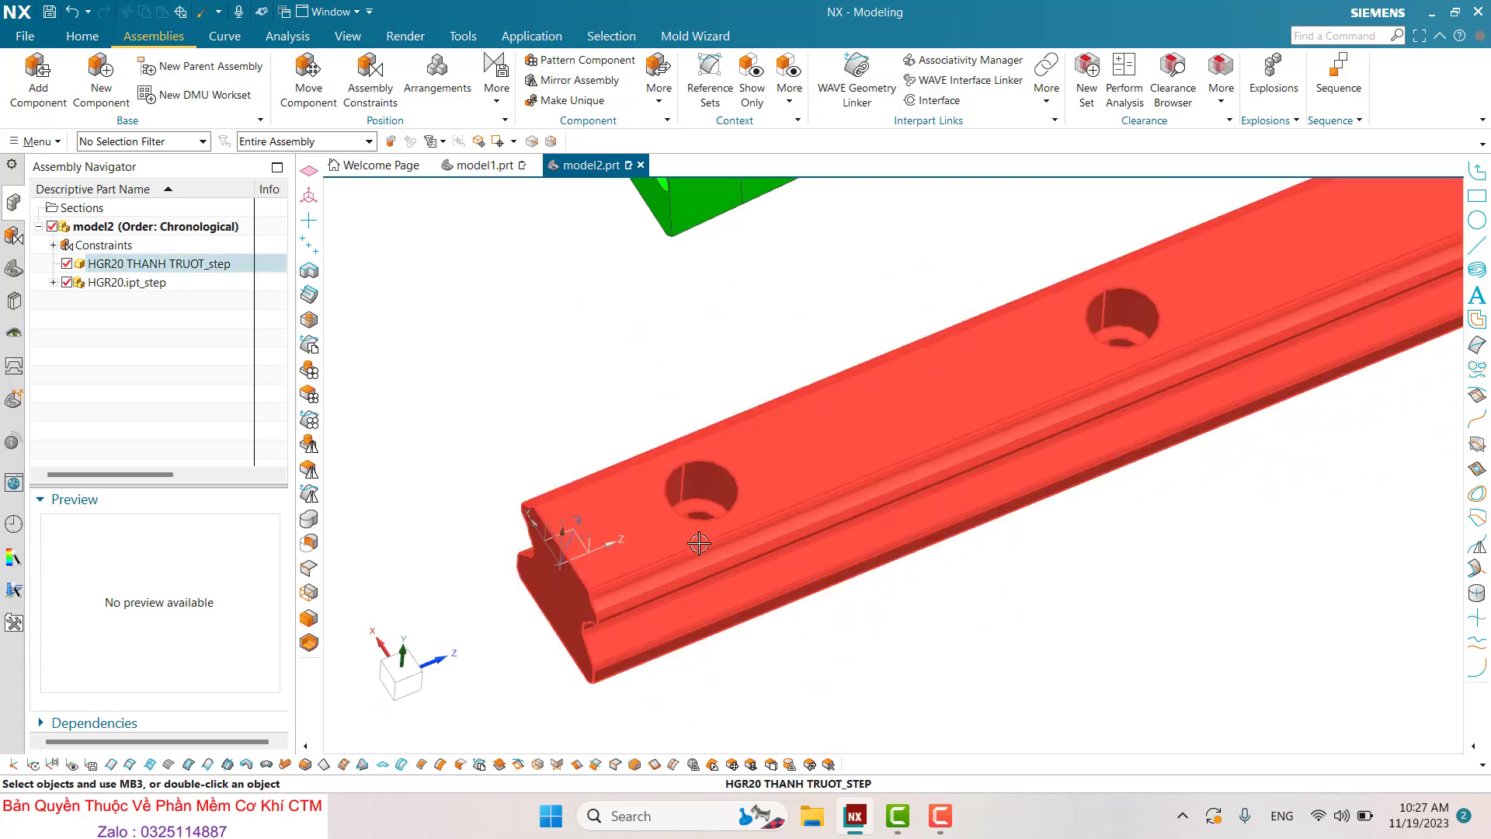
pyautogui.moveTo(699, 544)
pyautogui.mouseDown(button='middle')
pyautogui.moveTo(710, 559)
pyautogui.moveTo(683, 593)
pyautogui.mouseUp(button='middle')
pyautogui.scroll(-3, 779, 517)
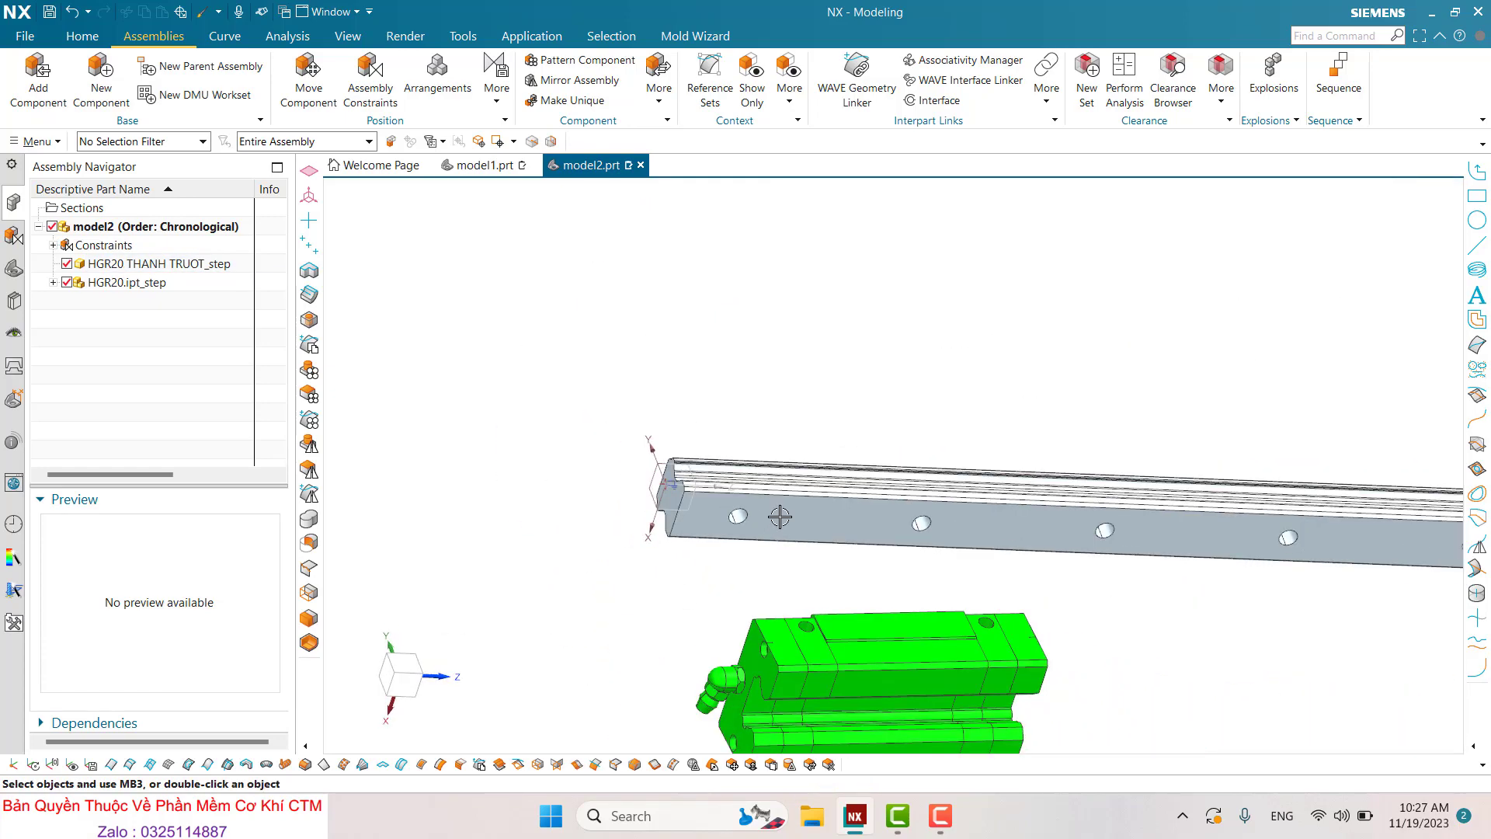
pyautogui.moveTo(780, 516); pyautogui.dragTo(848, 474, button='middle')
pyautogui.scroll(-2, 831, 459)
pyautogui.scroll(2, 838, 466)
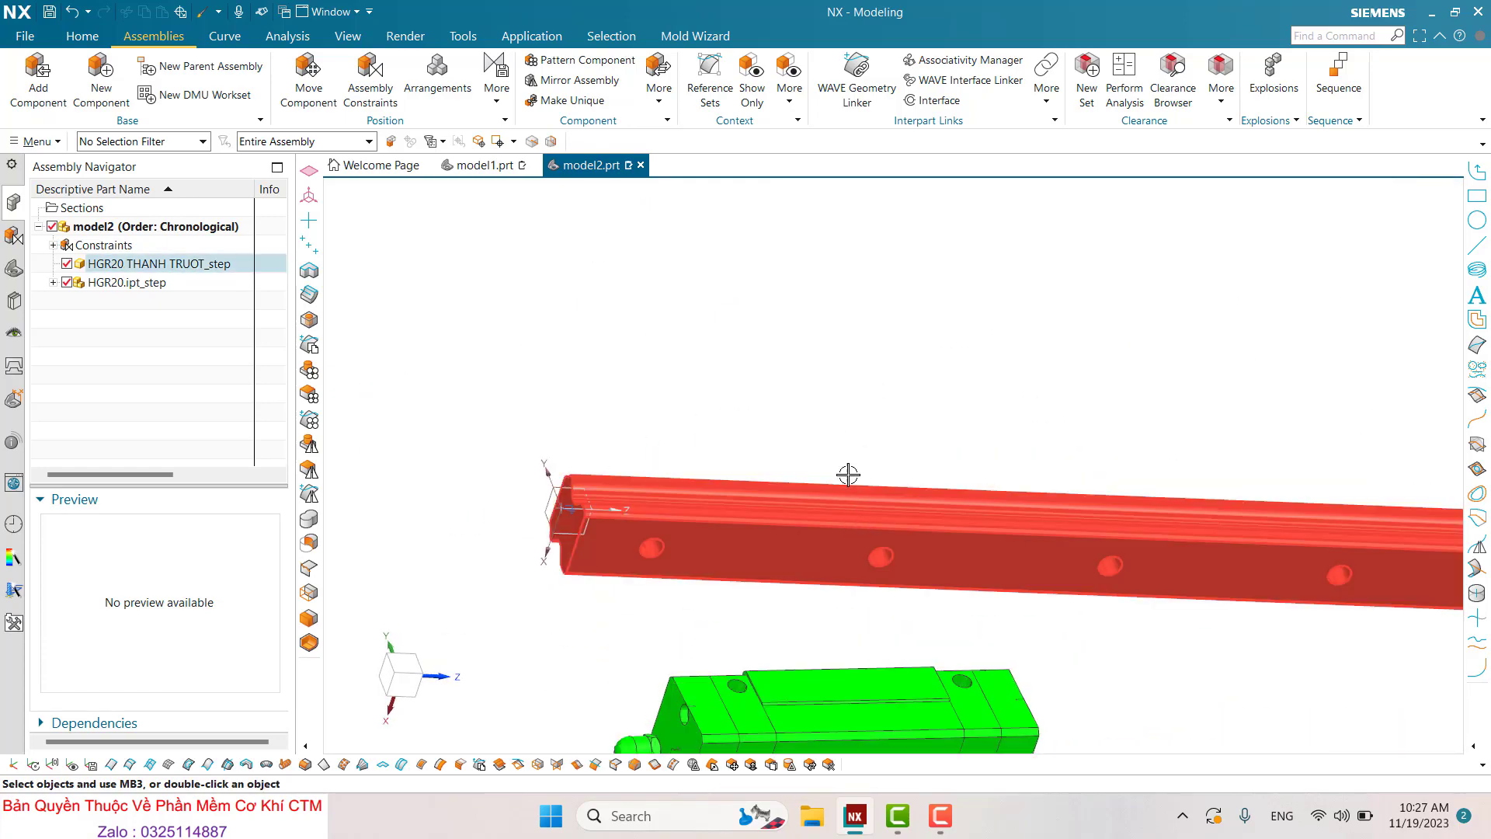
pyautogui.scroll(-3, 782, 416)
pyautogui.moveTo(781, 415)
pyautogui.mouseDown(button='middle')
pyautogui.moveTo(800, 533)
pyautogui.moveTo(916, 518)
pyautogui.mouseUp(button='middle')
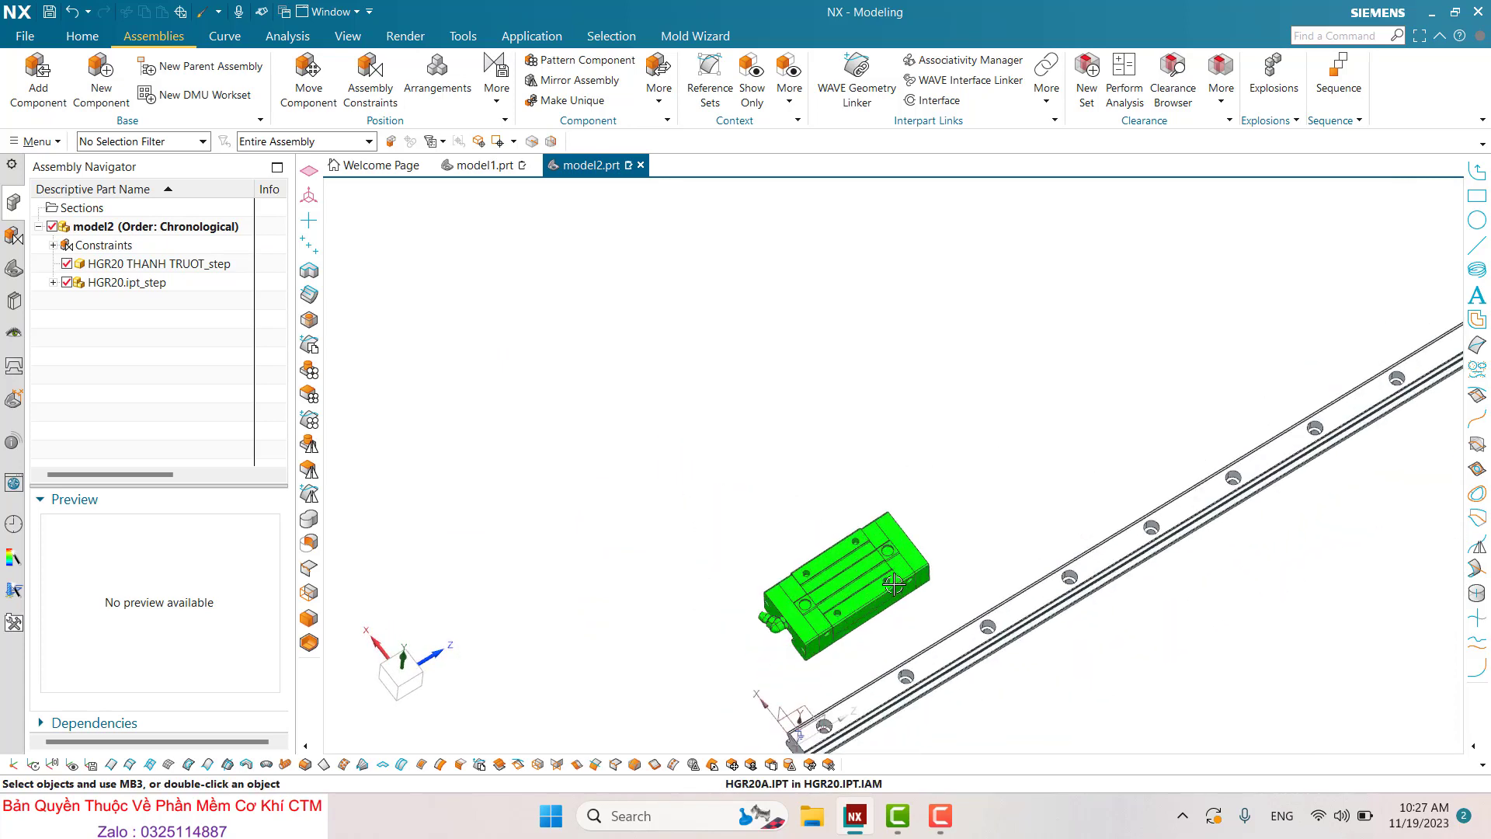
pyautogui.moveTo(894, 584); pyautogui.dragTo(1082, 462, button='middle')
pyautogui.scroll(2, 831, 606)
pyautogui.scroll(3, 689, 443)
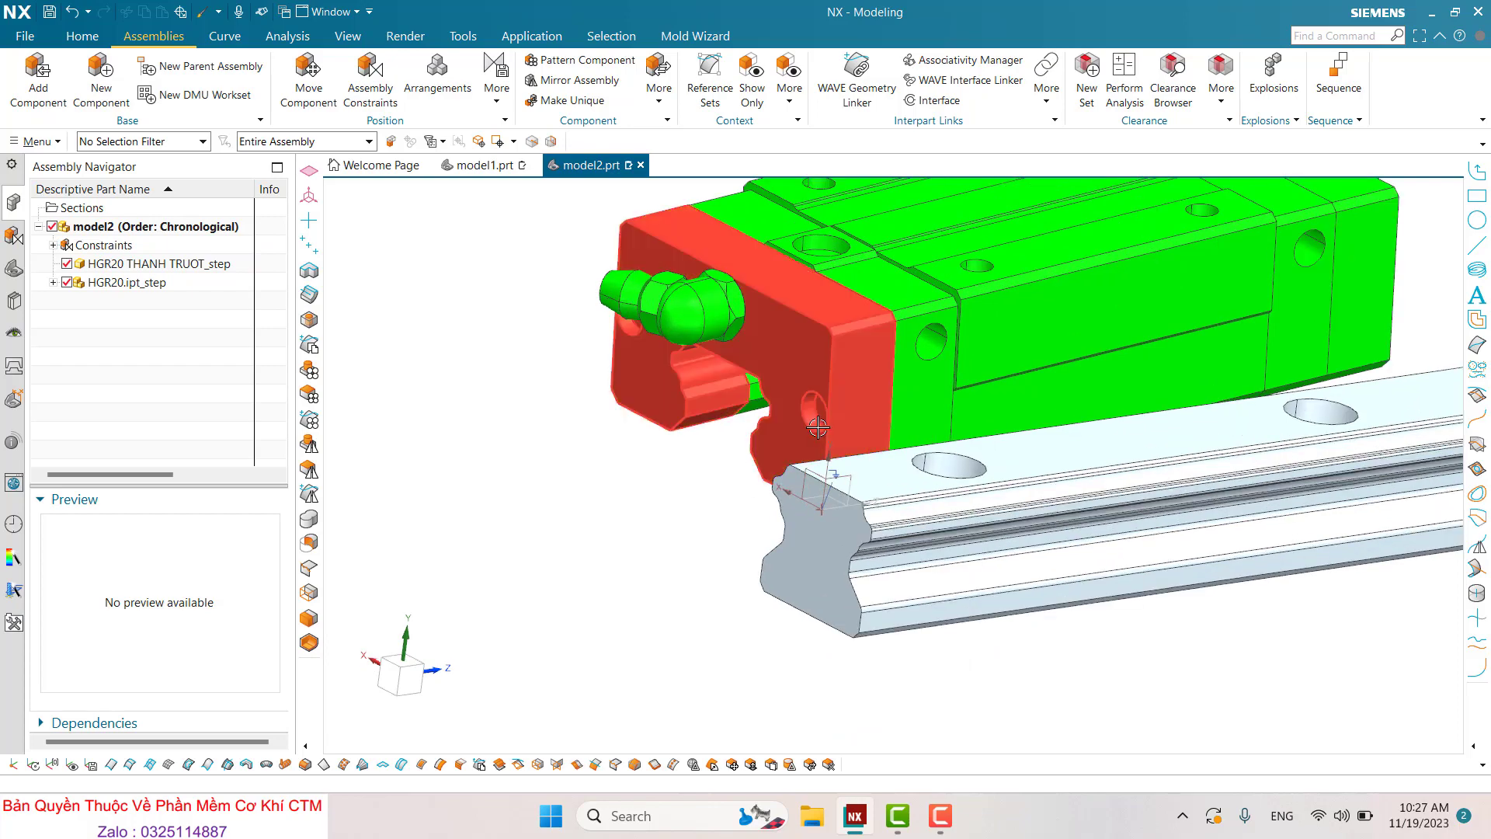
pyautogui.scroll(-3, 784, 481)
pyautogui.scroll(3, 830, 459)
pyautogui.moveTo(825, 487)
pyautogui.mouseDown(button='middle')
pyautogui.moveTo(880, 488)
pyautogui.moveTo(908, 419)
pyautogui.mouseUp(button='middle')
pyautogui.scroll(3, 971, 333)
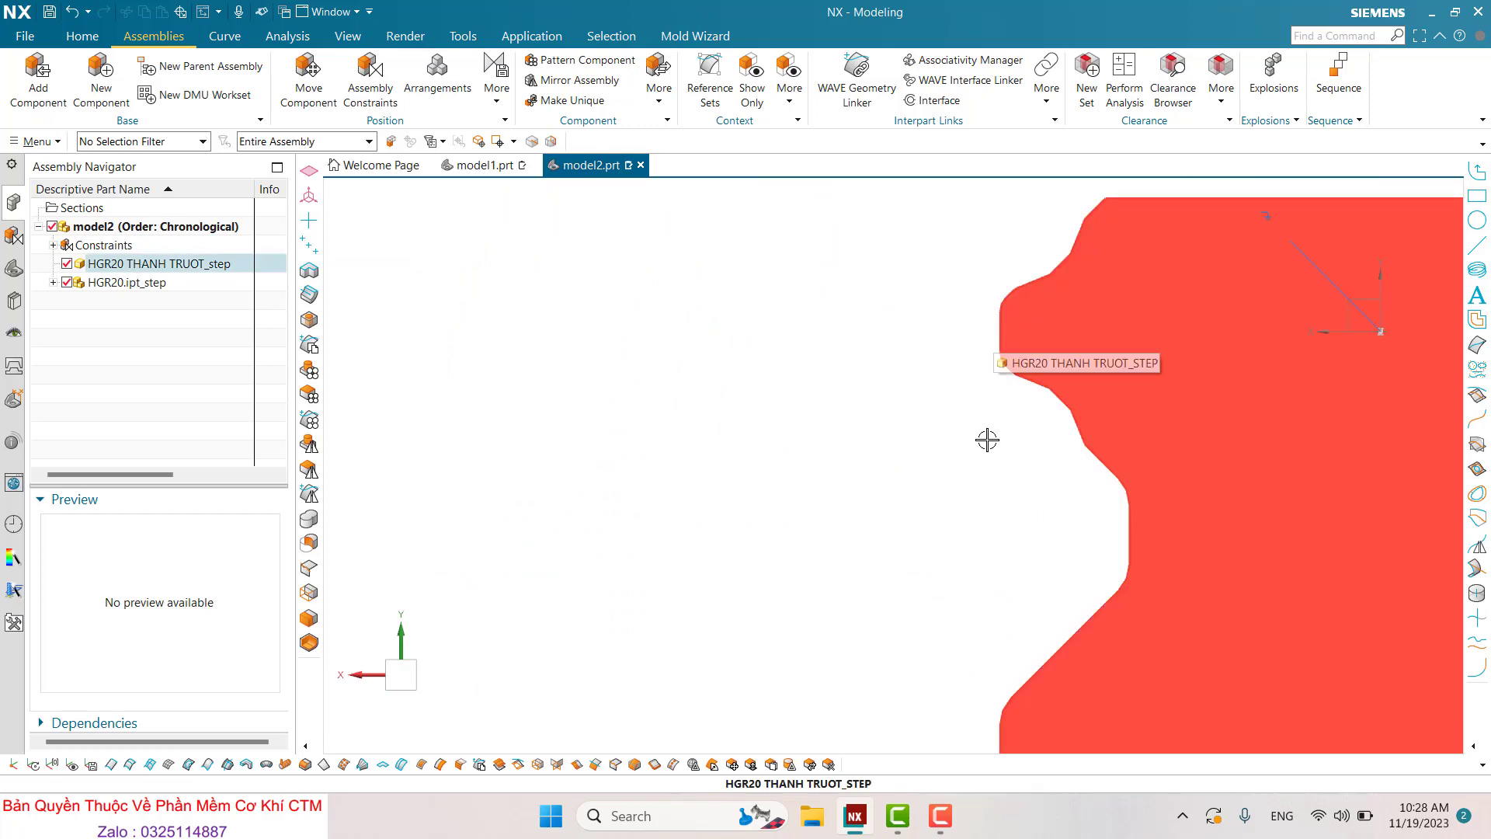
pyautogui.scroll(-1, 943, 378)
pyautogui.scroll(-2, 705, 439)
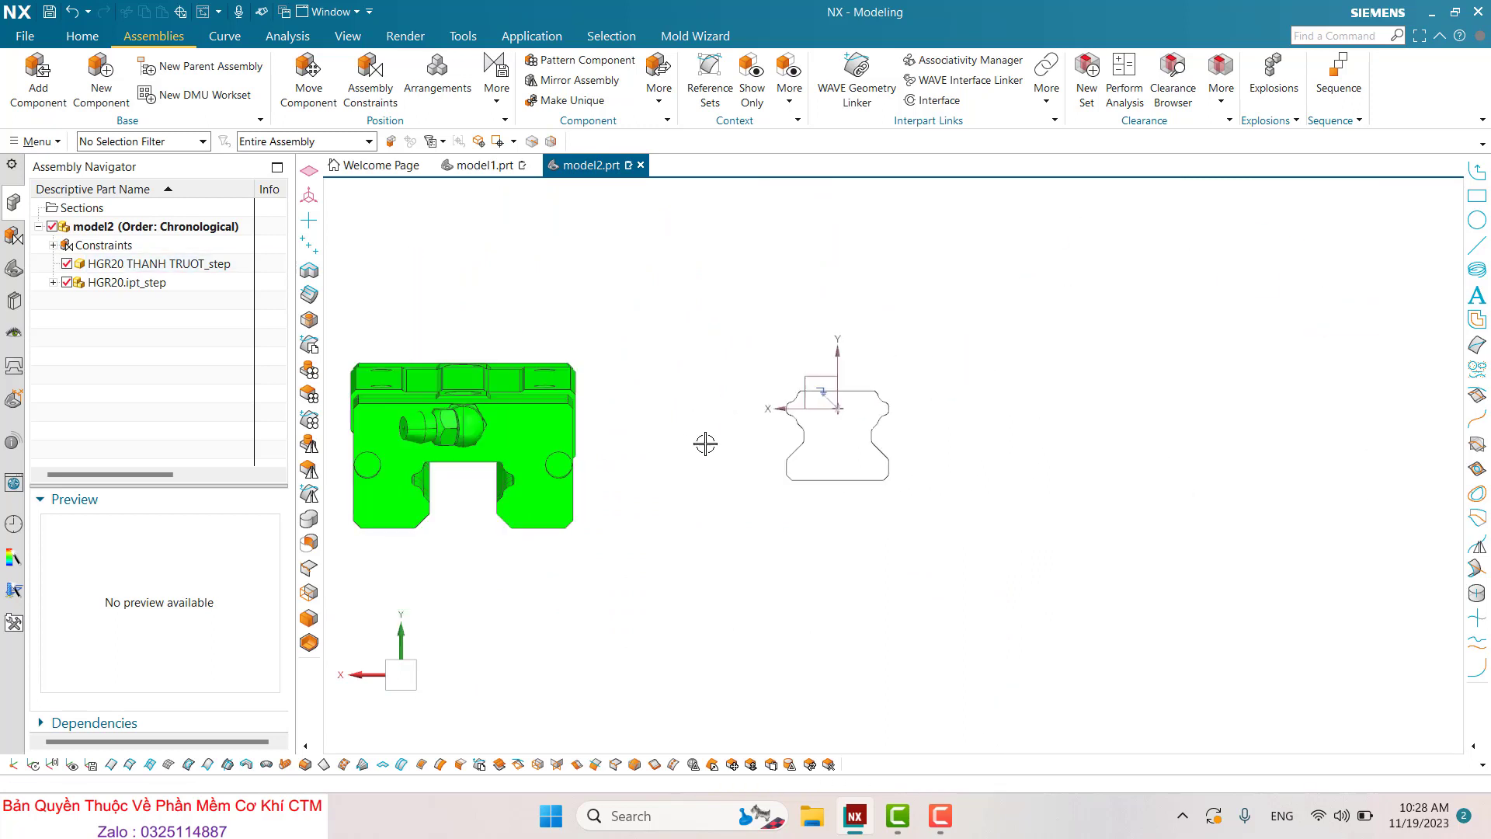
pyautogui.scroll(3, 510, 489)
pyautogui.scroll(3, 682, 477)
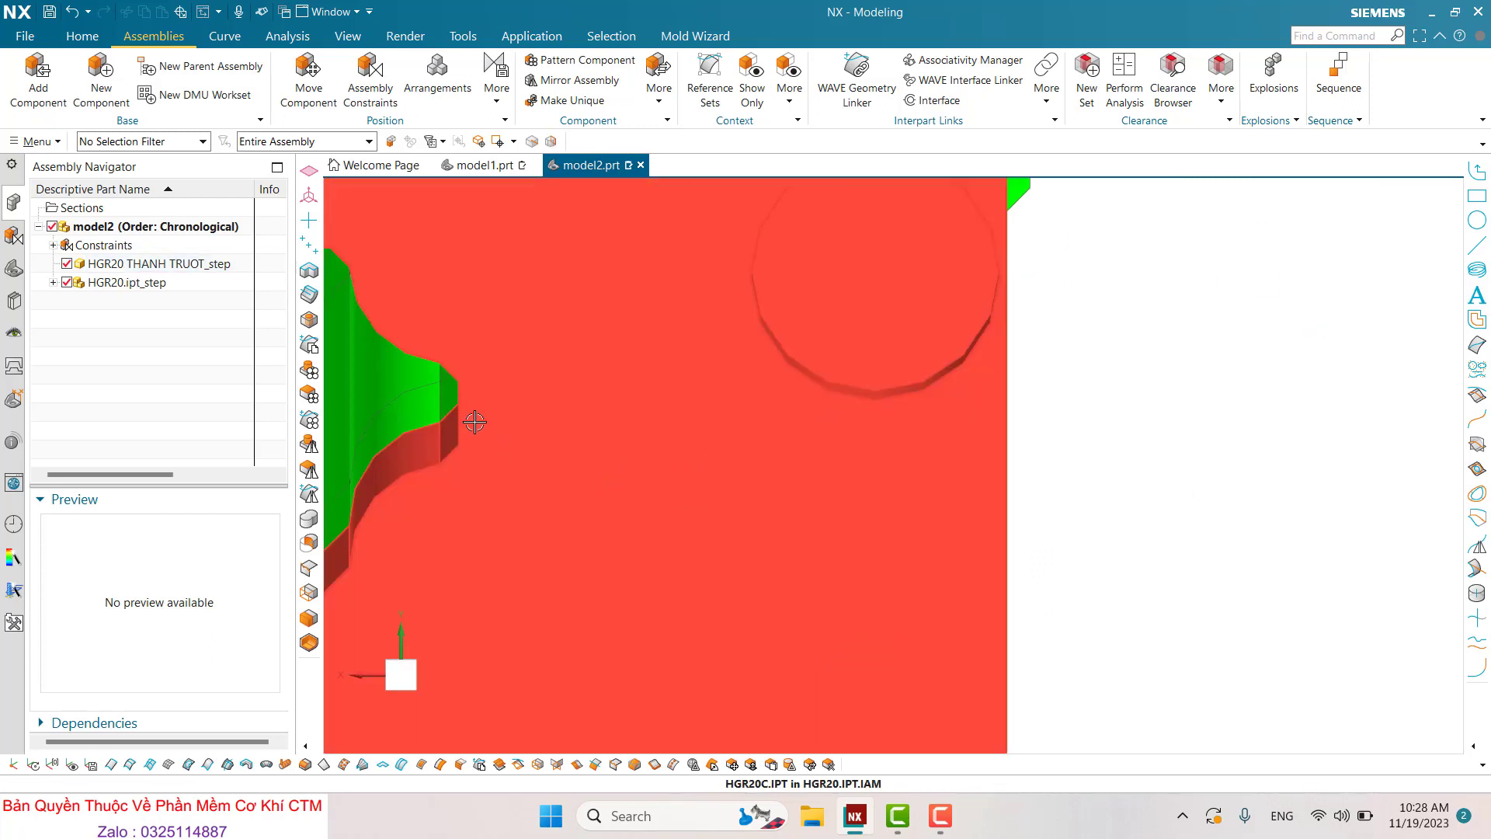
pyautogui.scroll(-3, 475, 422)
pyautogui.scroll(-3, 663, 466)
pyautogui.scroll(-2, 660, 458)
pyautogui.scroll(2, 661, 455)
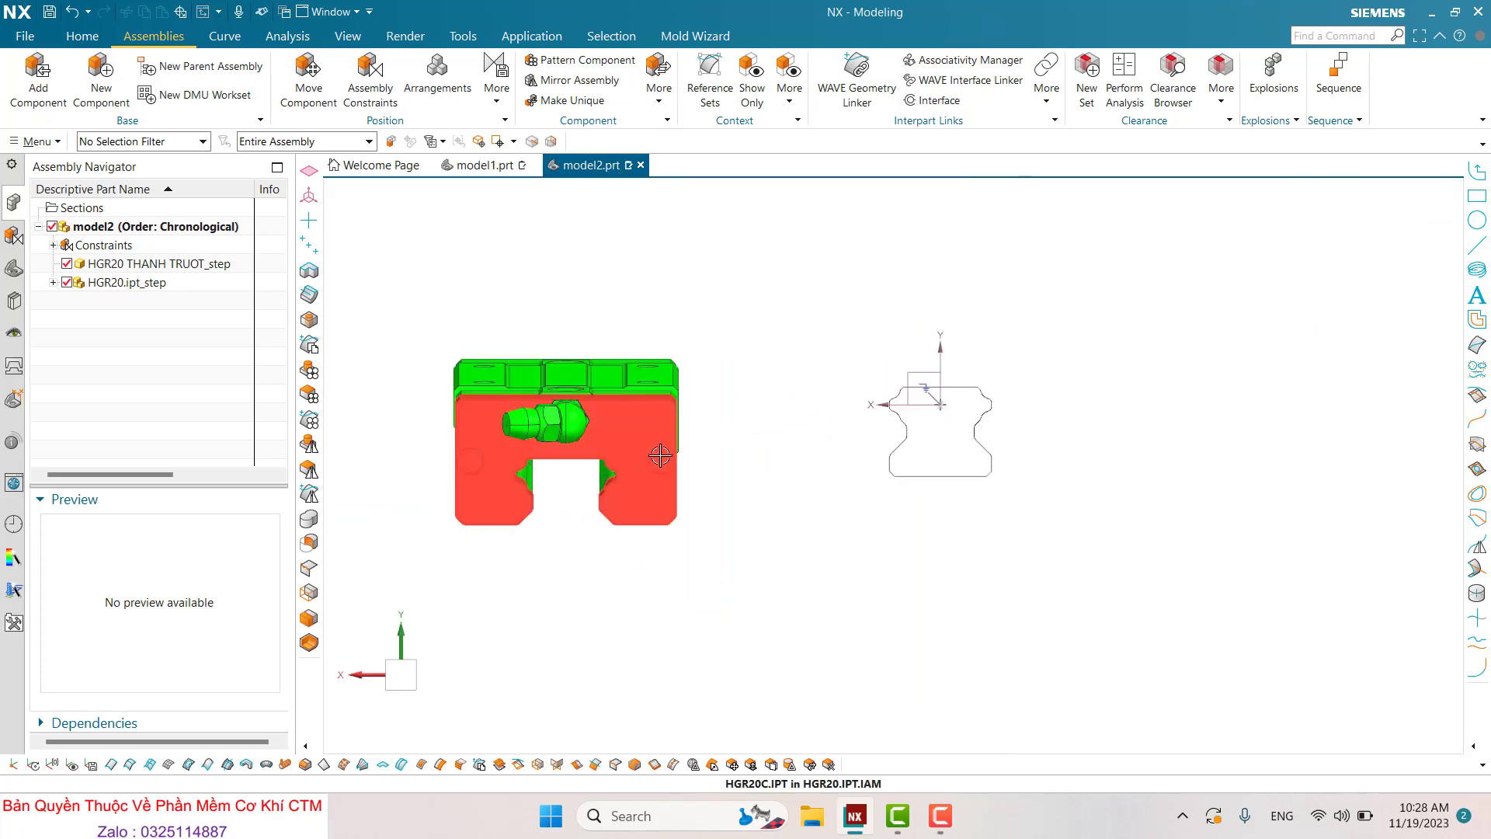
pyautogui.scroll(2, 533, 533)
pyautogui.scroll(-4, 1048, 332)
pyautogui.scroll(1, 935, 293)
pyautogui.moveTo(935, 293)
pyautogui.mouseDown(button='middle')
pyautogui.moveTo(728, 305)
pyautogui.moveTo(795, 323)
pyautogui.mouseUp(button='middle')
pyautogui.scroll(3, 795, 324)
pyautogui.scroll(-3, 522, 543)
pyautogui.scroll(3, 630, 412)
pyautogui.scroll(1, 631, 412)
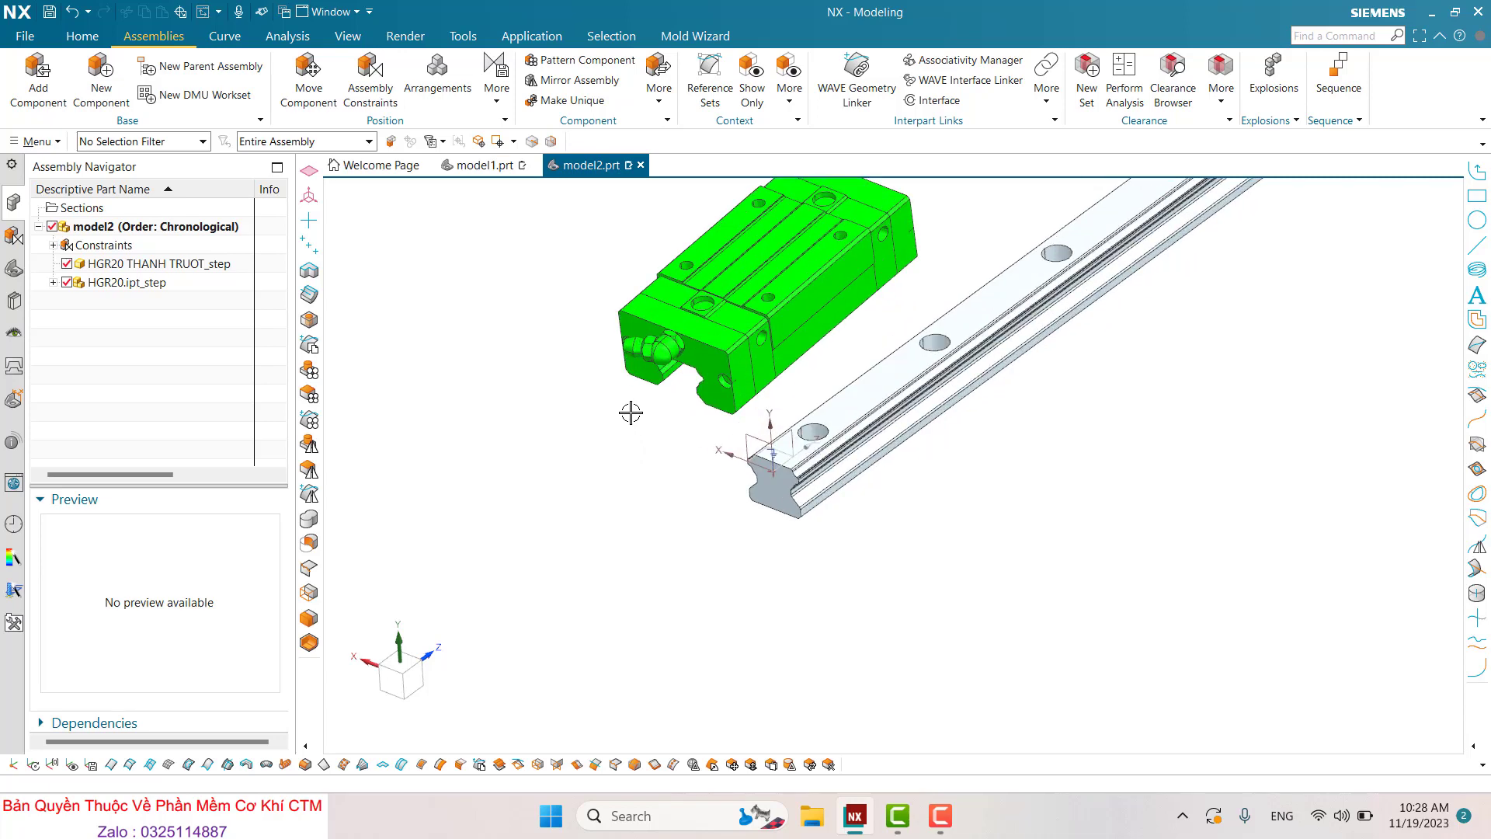
# Start a slider joint using the rail edge and a point on it as the first axis
pyautogui.click(371, 78)
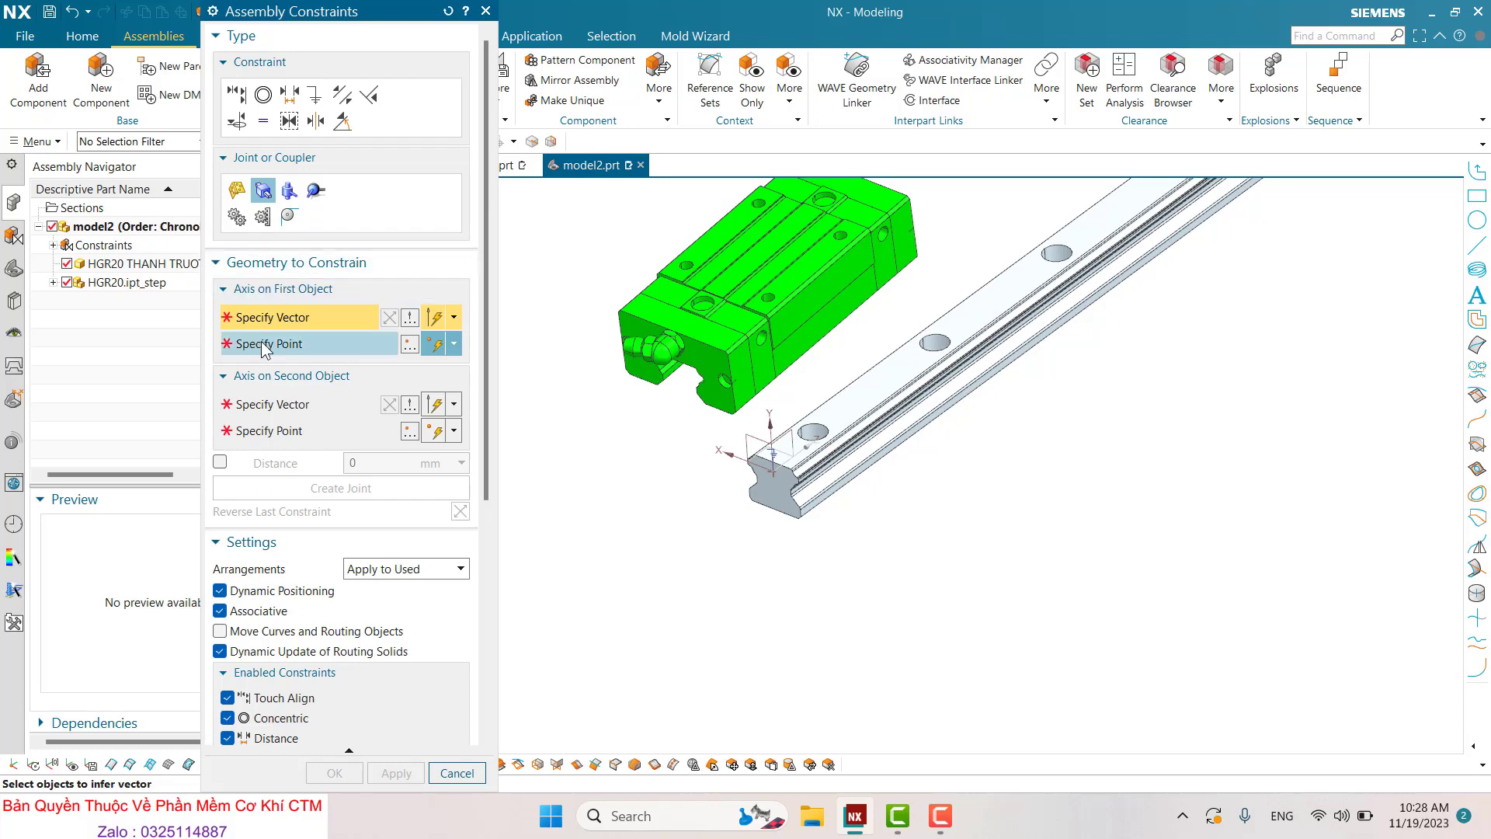
pyautogui.scroll(-3, 706, 576)
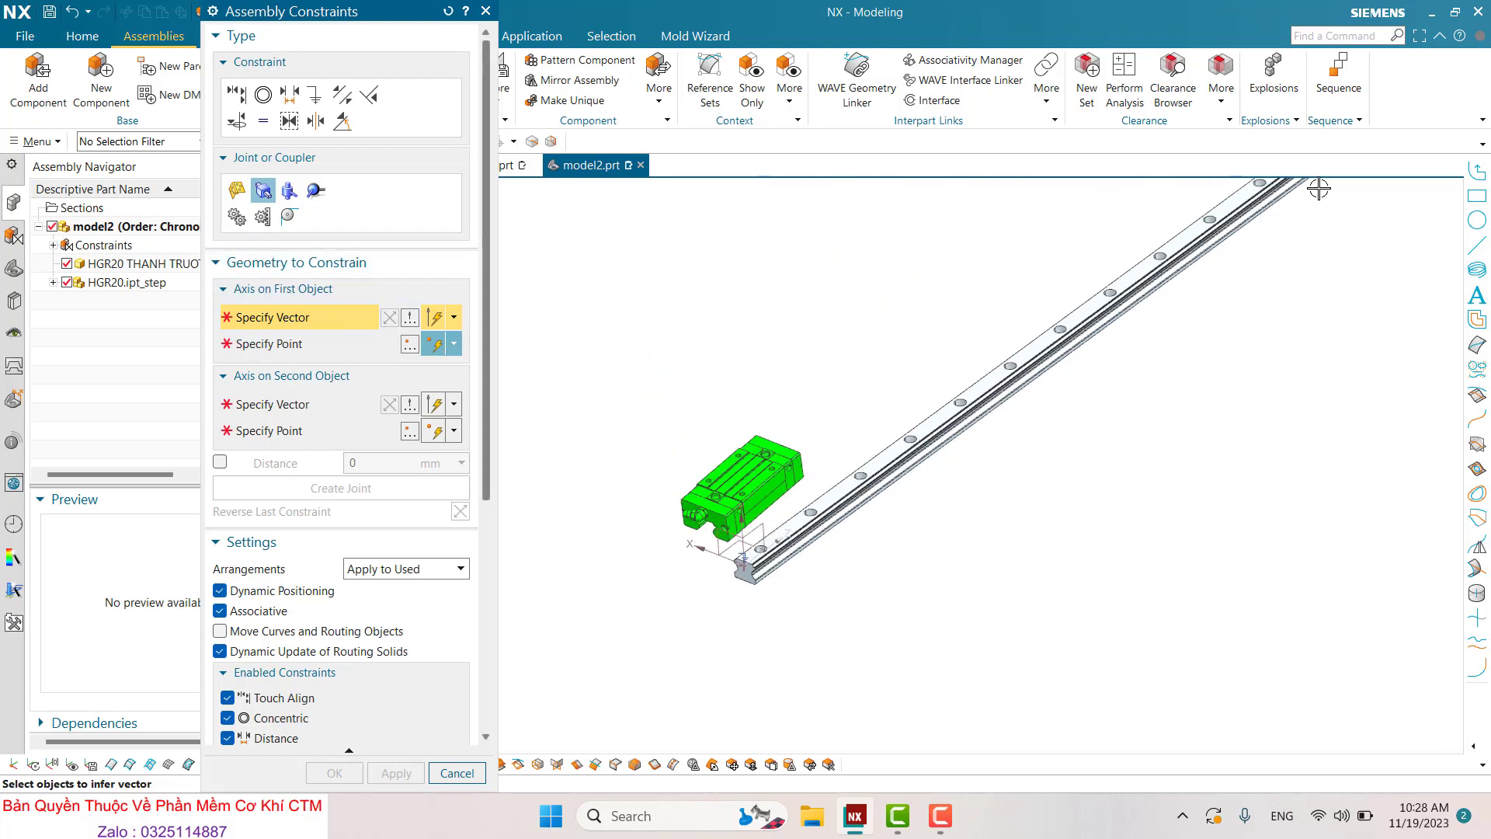
pyautogui.scroll(5, 777, 576)
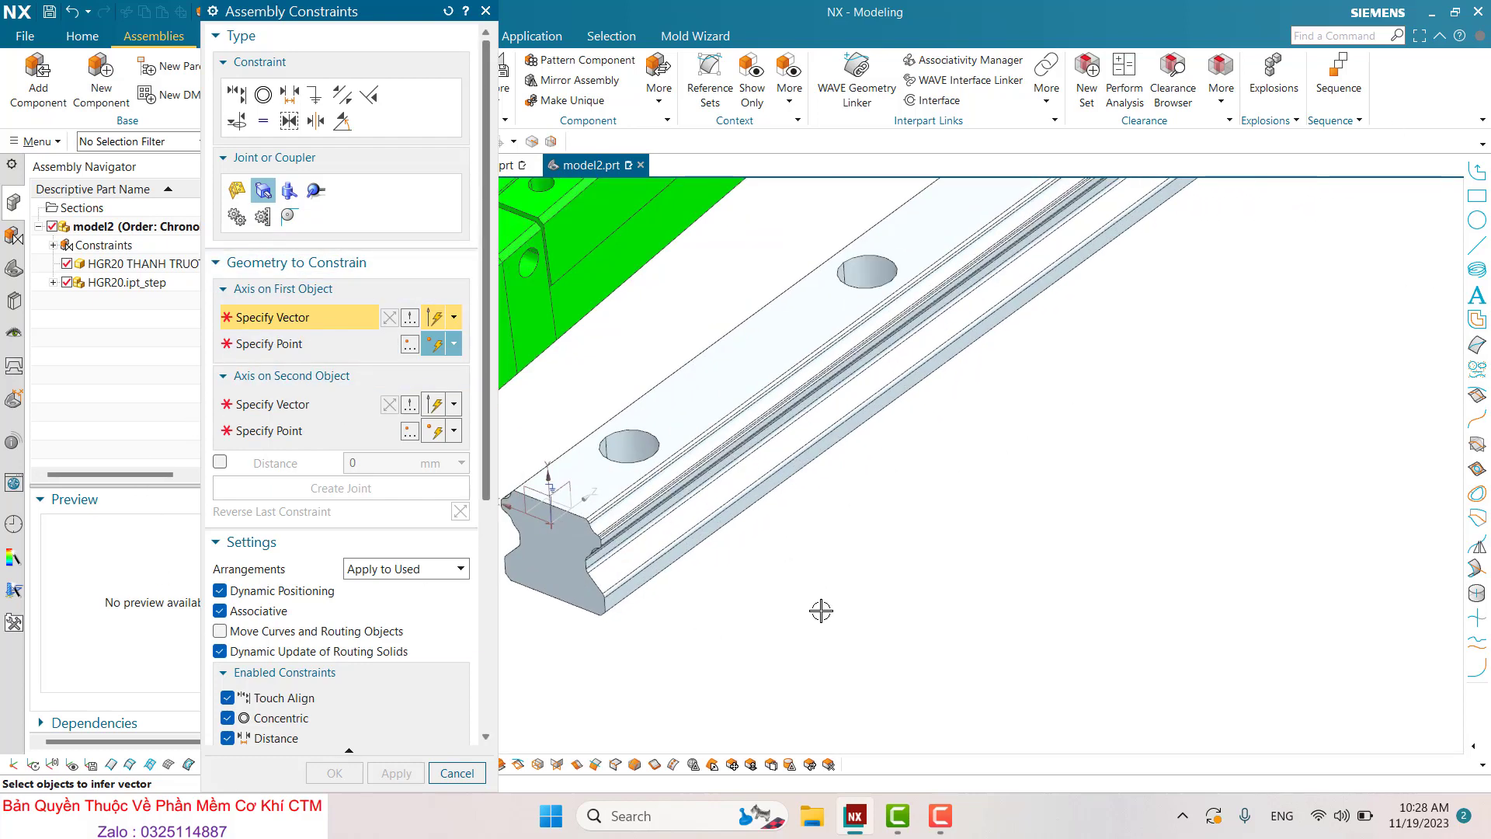
pyautogui.scroll(3, 647, 484)
pyautogui.scroll(-3, 731, 515)
pyautogui.scroll(3, 865, 376)
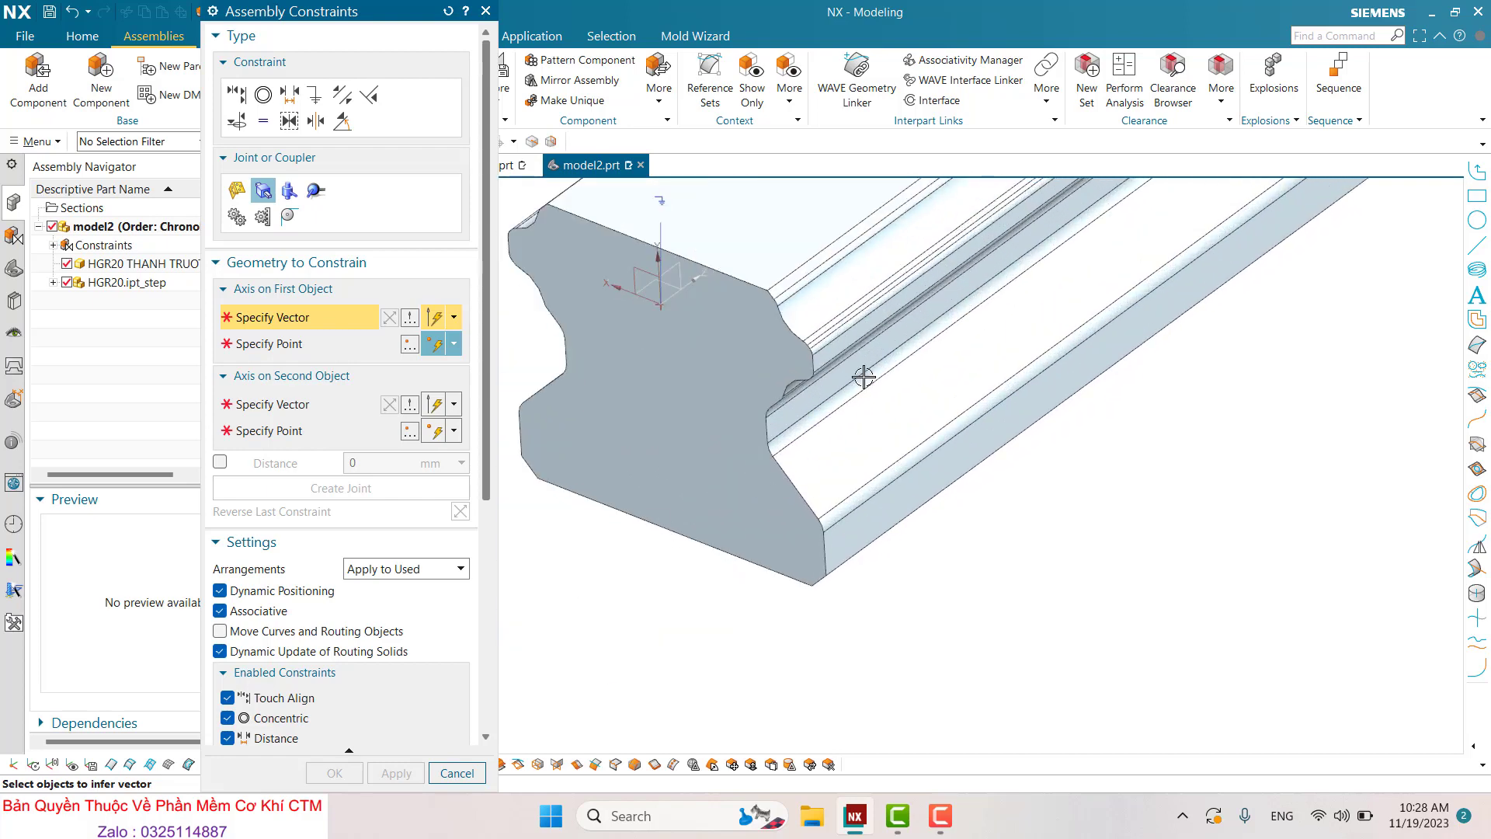
pyautogui.scroll(2, 831, 275)
pyautogui.click(828, 289)
pyautogui.scroll(-1, 792, 490)
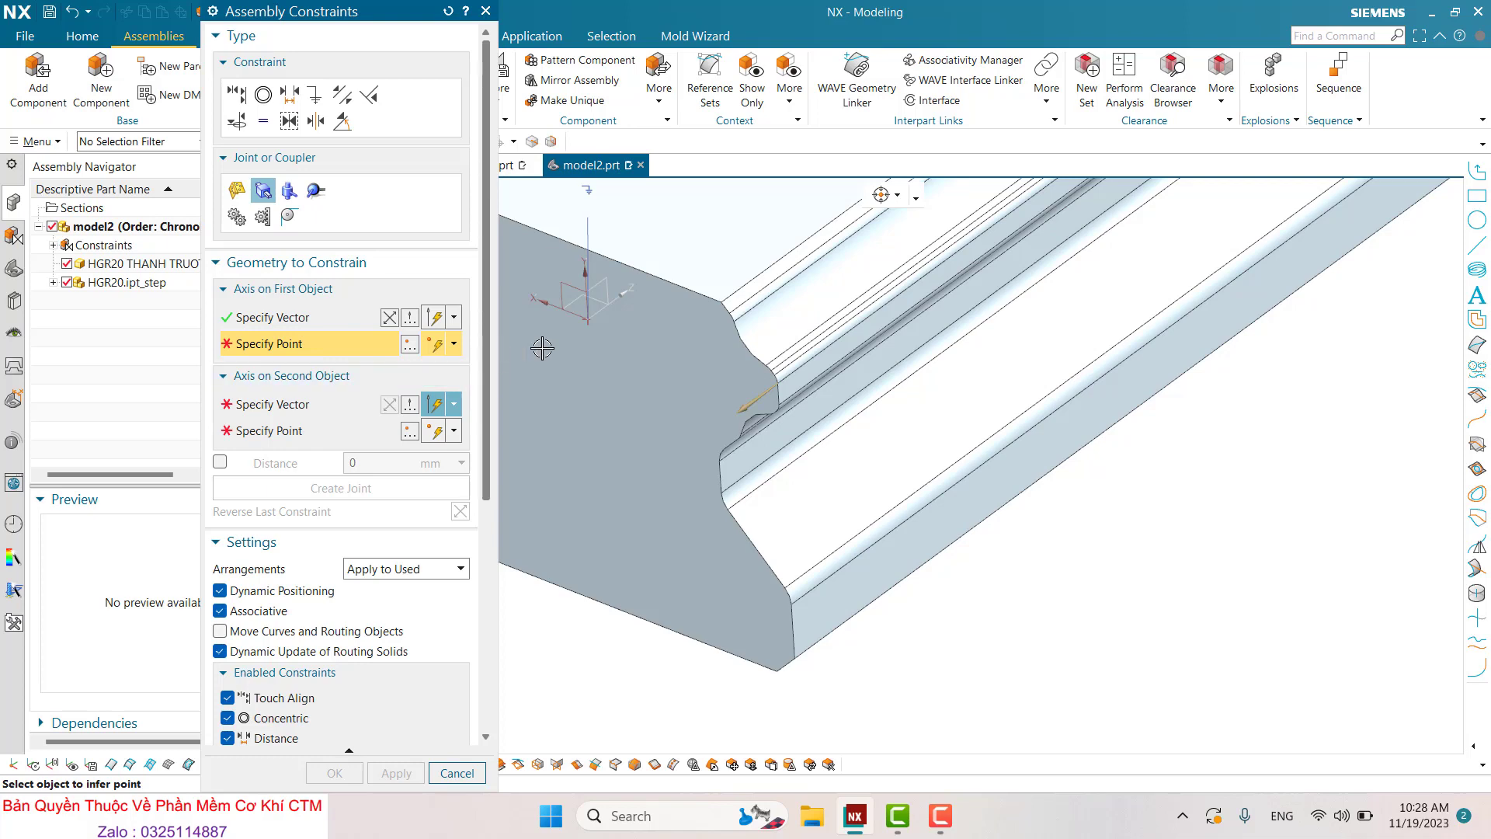
pyautogui.scroll(1, 820, 409)
pyautogui.scroll(1, 777, 400)
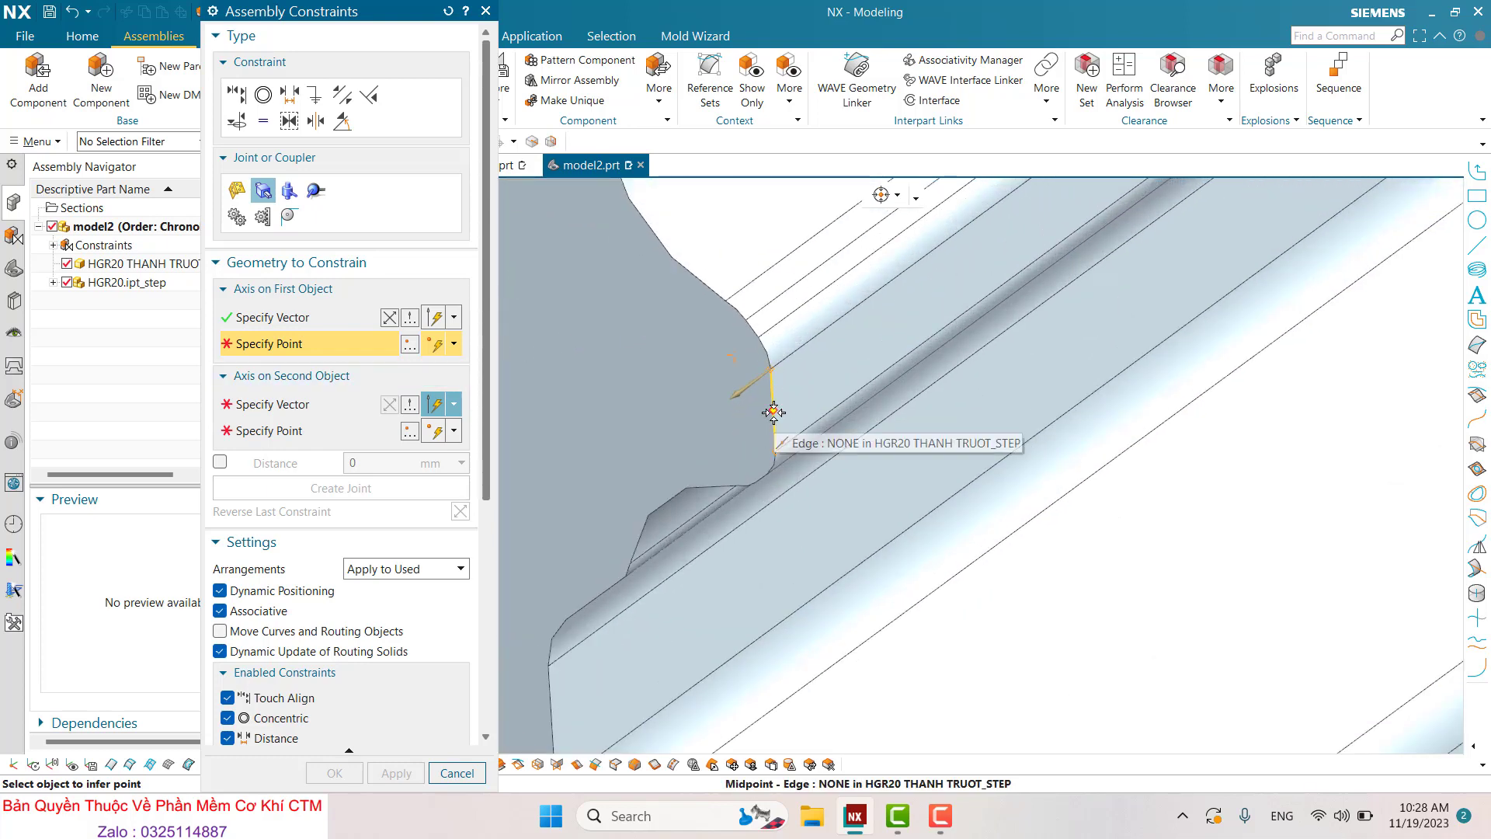
pyautogui.click(776, 407)
# Use the carriage block's edge and point as the second axis and create the joint
pyautogui.scroll(-1, 833, 439)
pyautogui.moveTo(792, 384)
pyautogui.mouseDown(button='middle')
pyautogui.moveTo(869, 383)
pyautogui.moveTo(821, 401)
pyautogui.mouseUp(button='middle')
pyautogui.scroll(2, 821, 401)
pyautogui.scroll(2, 821, 401)
pyautogui.scroll(2, 706, 360)
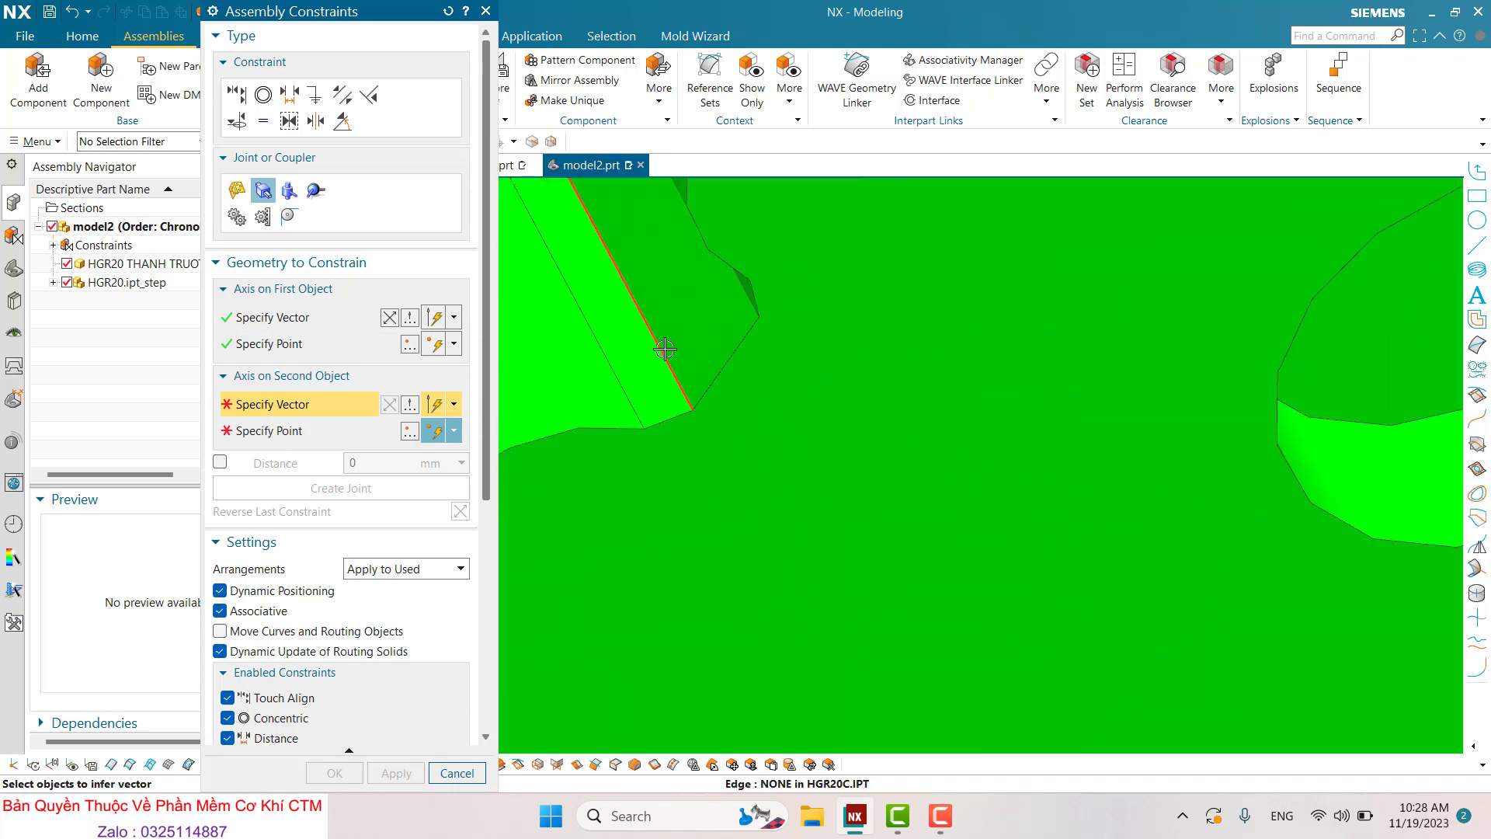
pyautogui.click(656, 350)
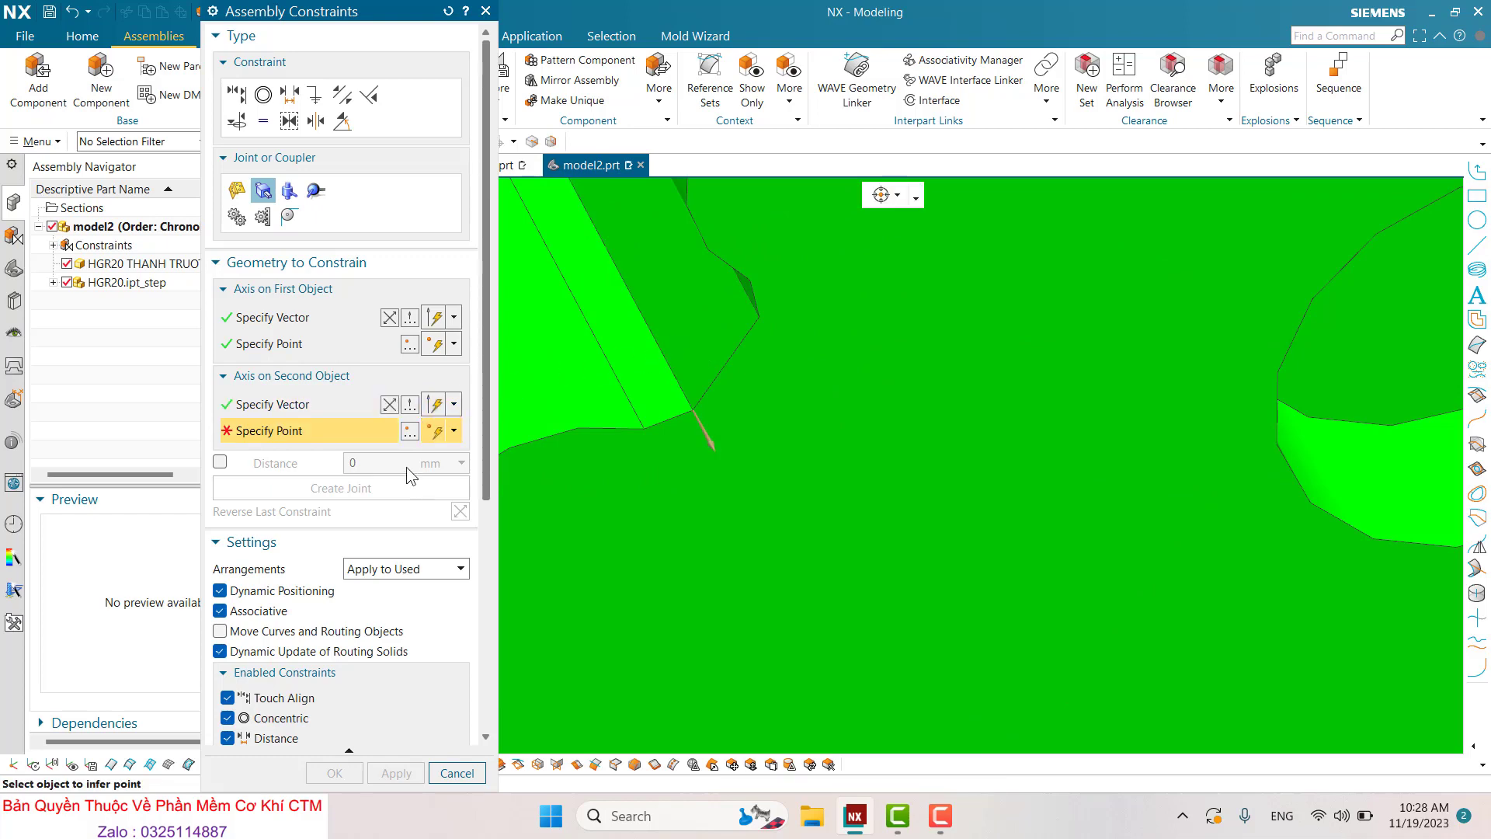
pyautogui.click(726, 373)
pyautogui.scroll(-3, 762, 476)
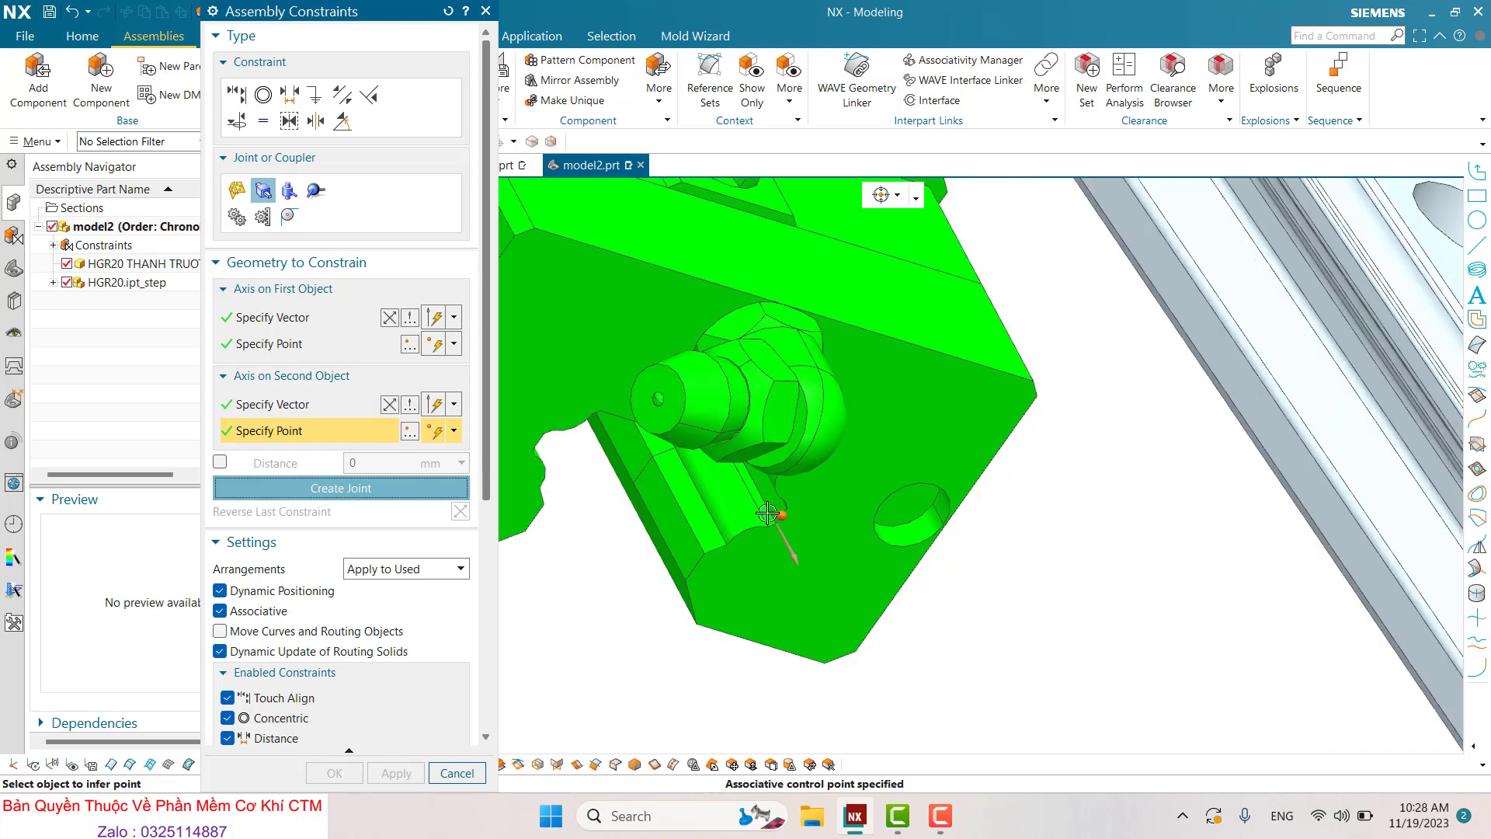
pyautogui.scroll(-2, 838, 452)
pyautogui.moveTo(838, 452)
pyautogui.mouseDown(button='middle')
pyautogui.moveTo(767, 416)
pyautogui.moveTo(1016, 357)
pyautogui.mouseUp(button='middle')
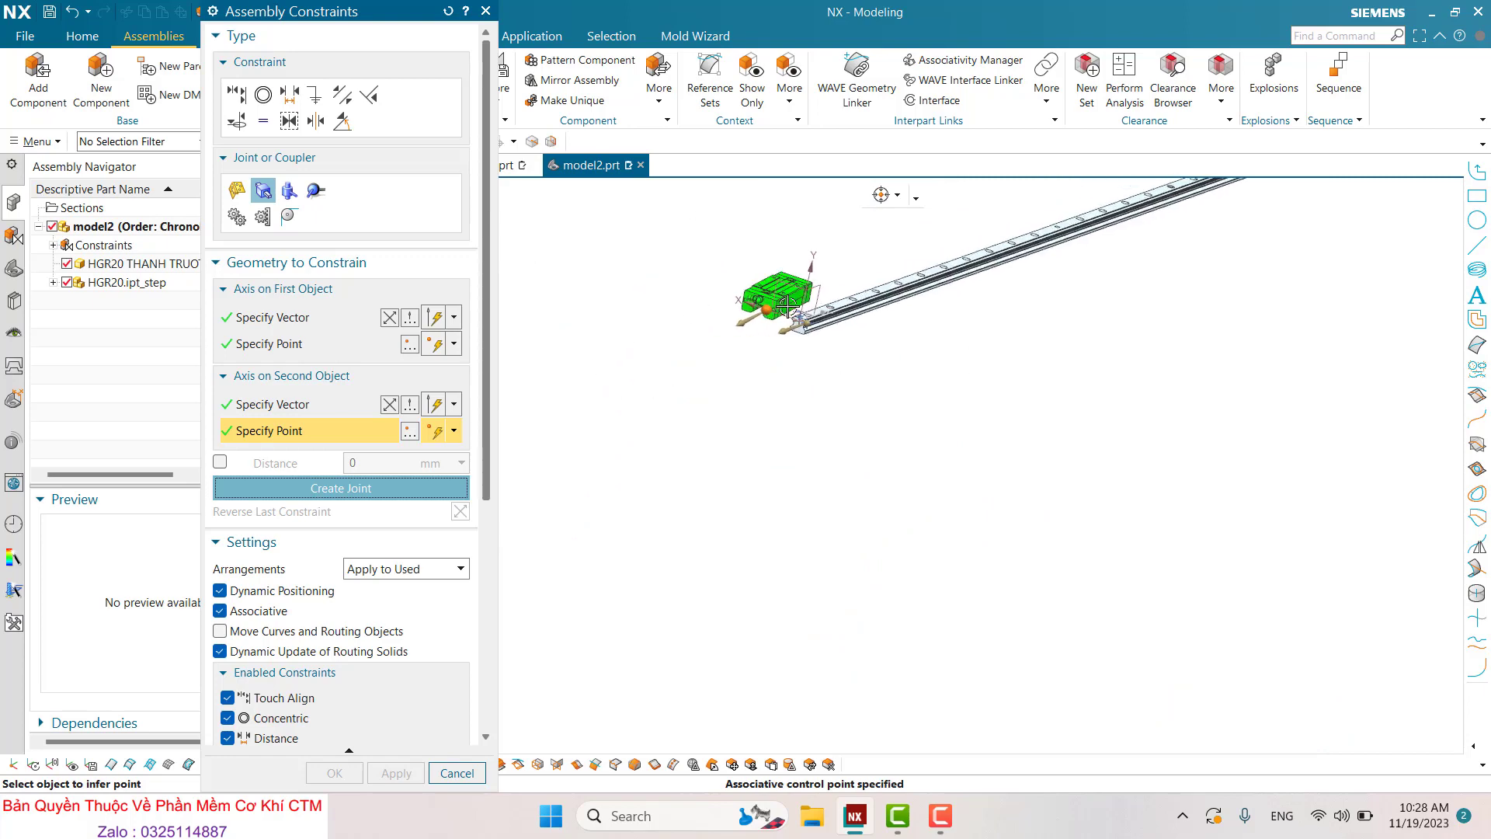
pyautogui.click(314, 487)
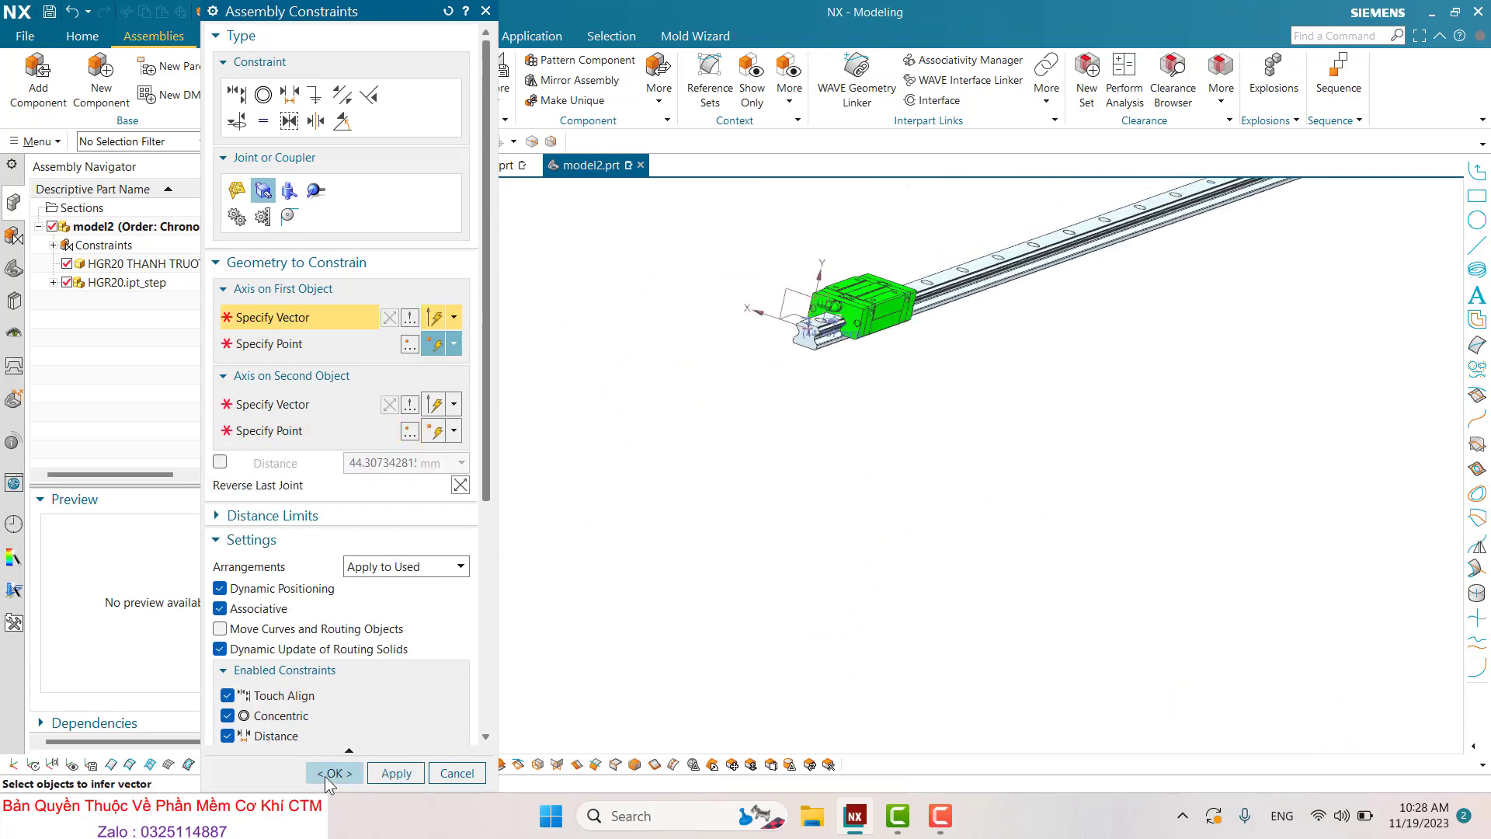
pyautogui.click(334, 773)
# Reopen the Slider joint from the Constraint Navigator and scroll through its enabled constraints
pyautogui.scroll(3, 833, 342)
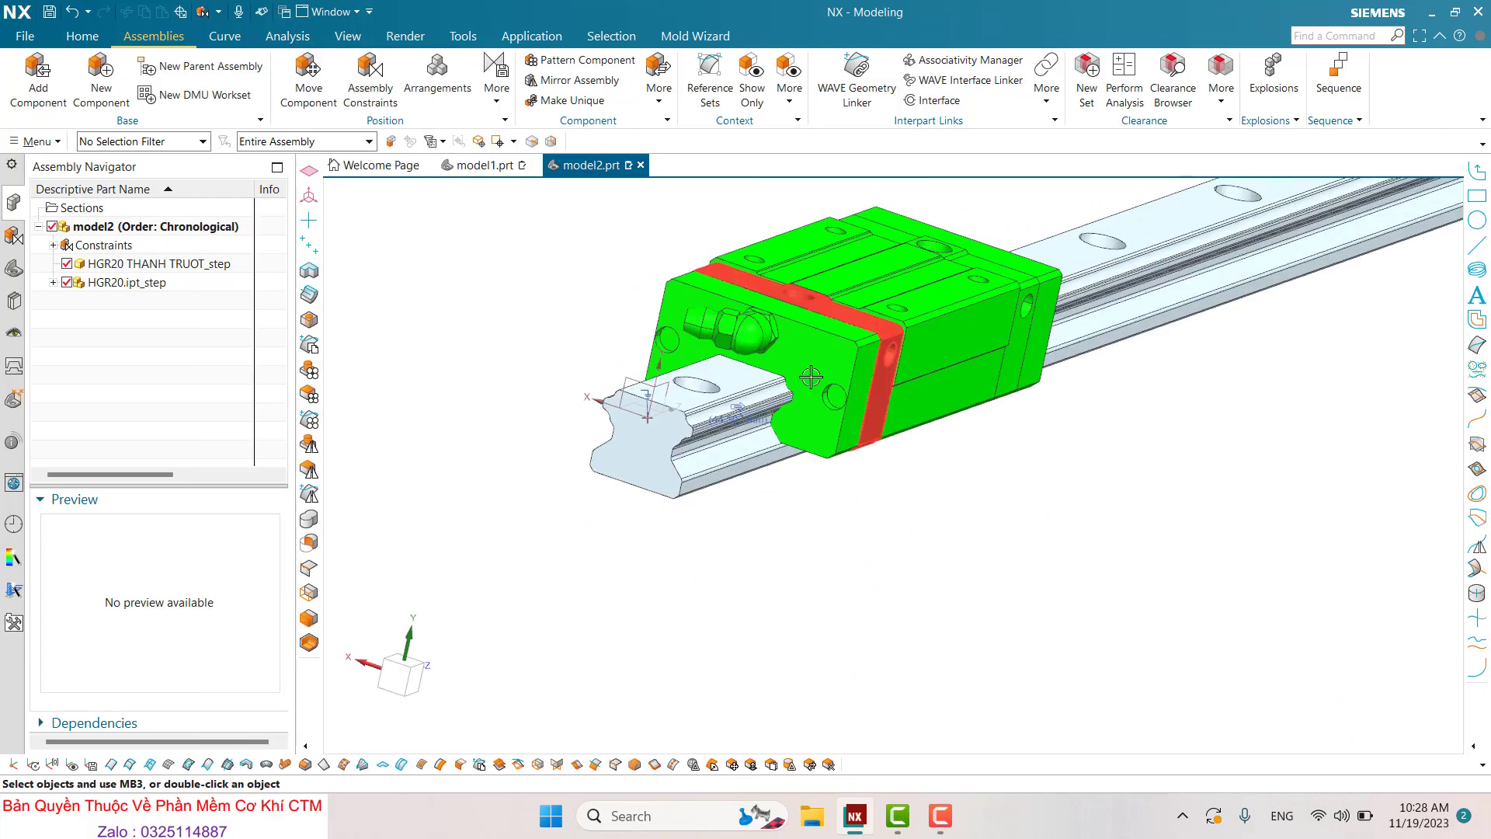
pyautogui.scroll(2, 847, 357)
pyautogui.scroll(-5, 859, 373)
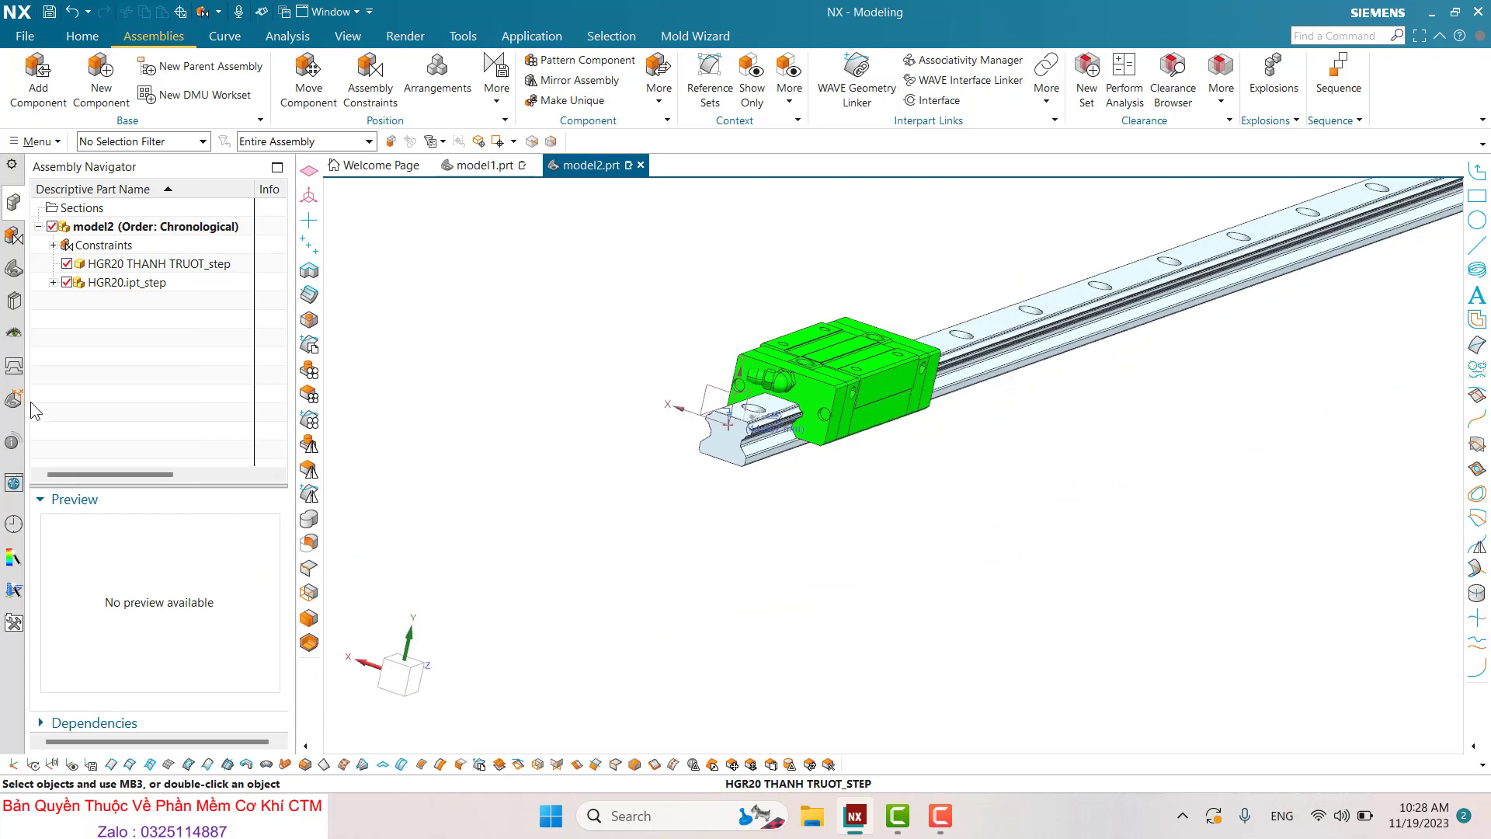
pyautogui.click(14, 268)
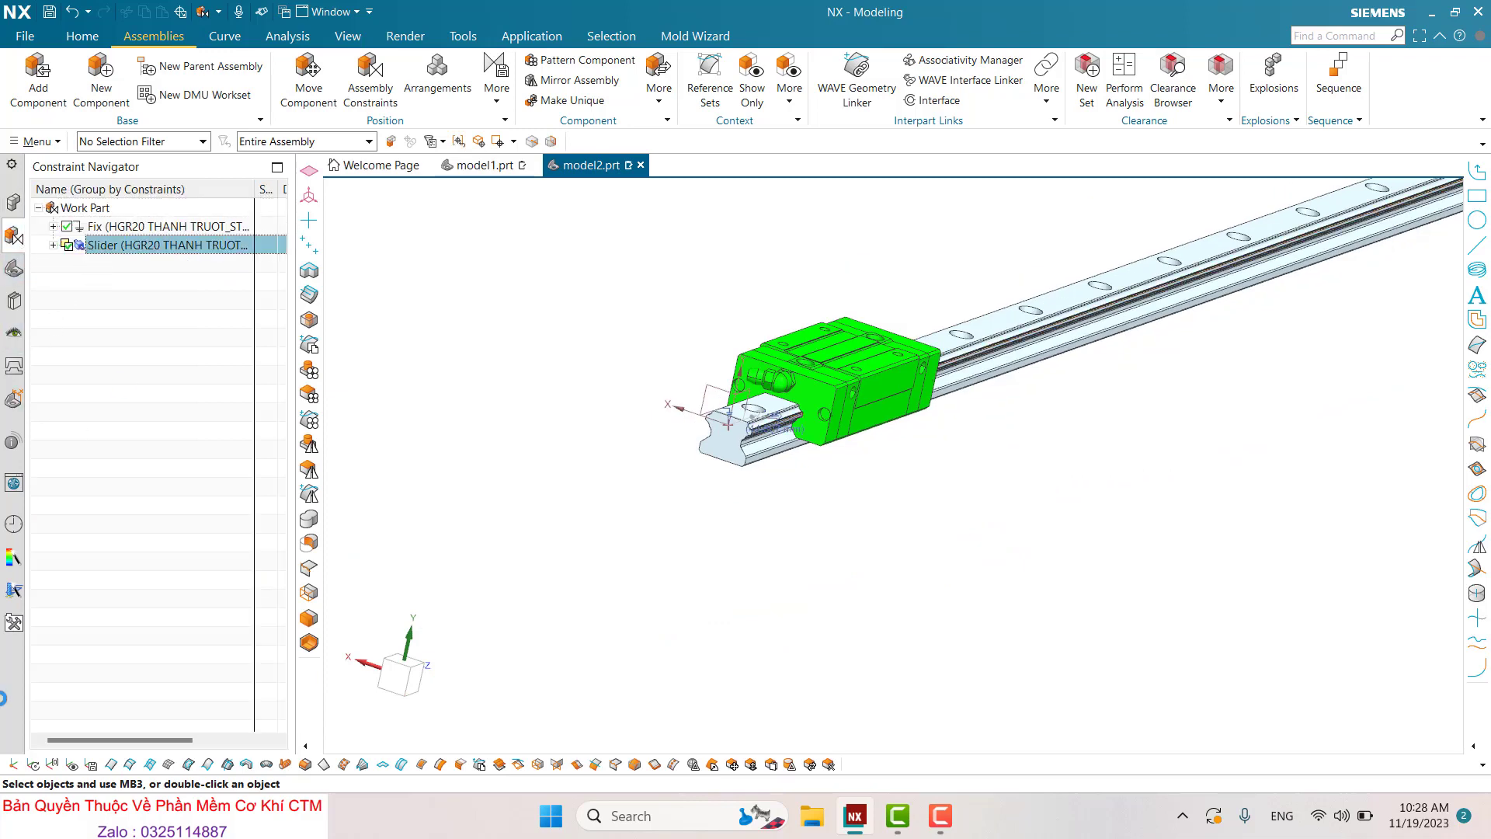
pyautogui.doubleClick(79, 250)
pyautogui.moveTo(484, 467); pyautogui.dragTo(511, 681)
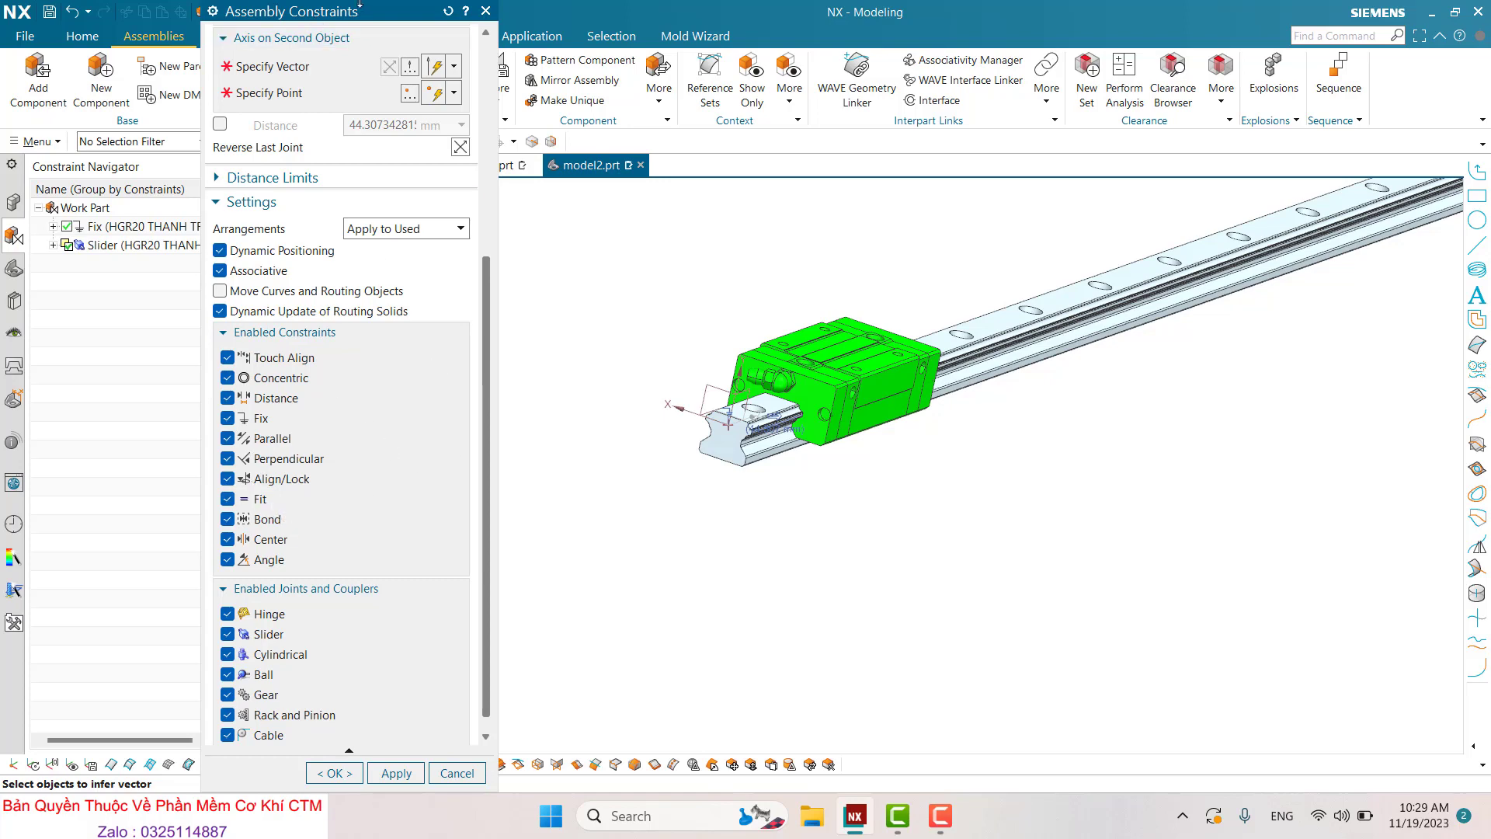
# Turn off Touch Align in the constraint settings and close them
pyautogui.moveTo(365, 22)
pyautogui.mouseDown()
pyautogui.moveTo(670, 116)
pyautogui.moveTo(459, 6)
pyautogui.mouseUp()
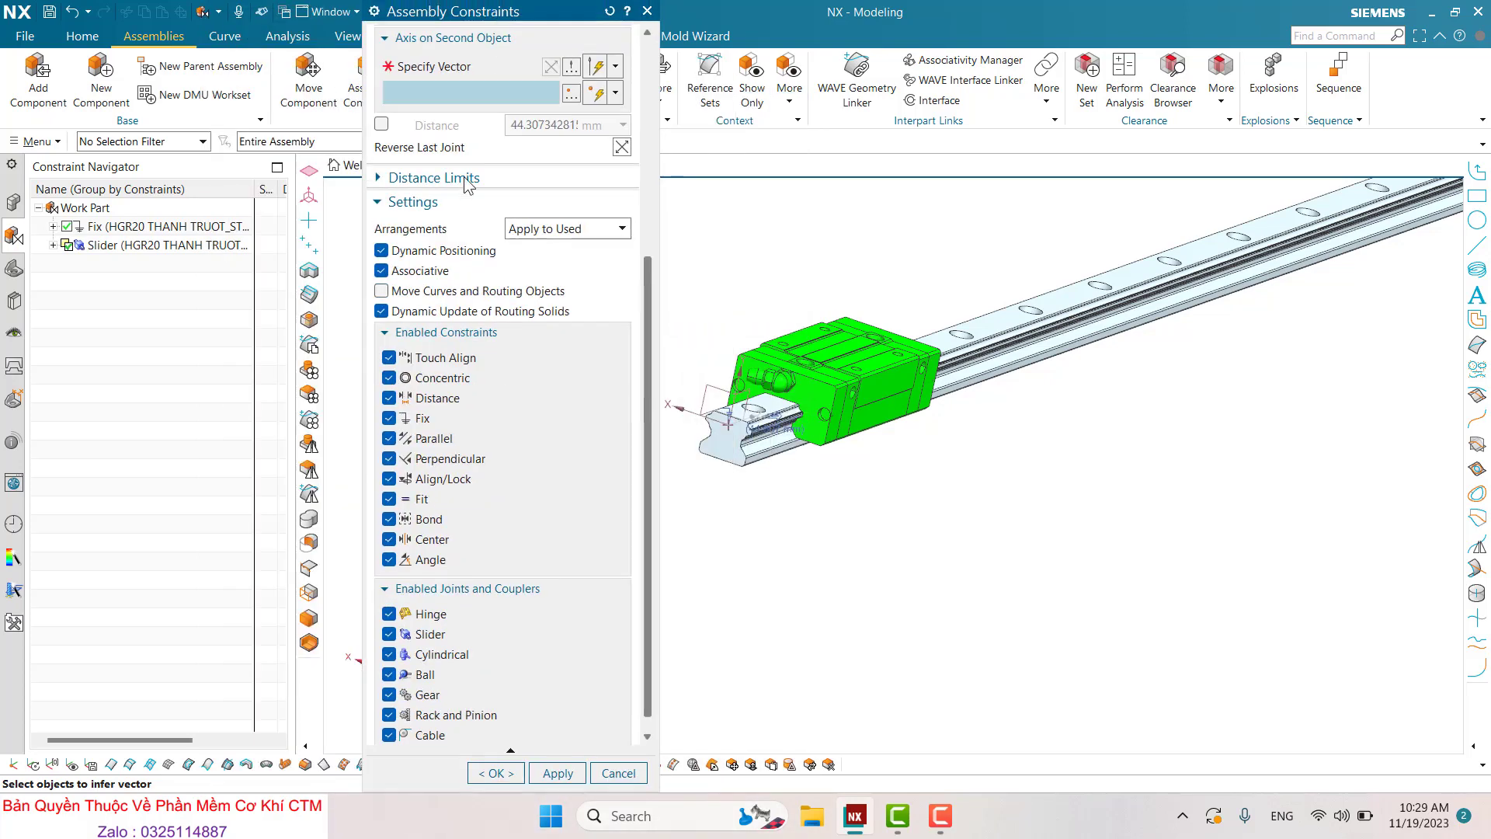
pyautogui.click(389, 358)
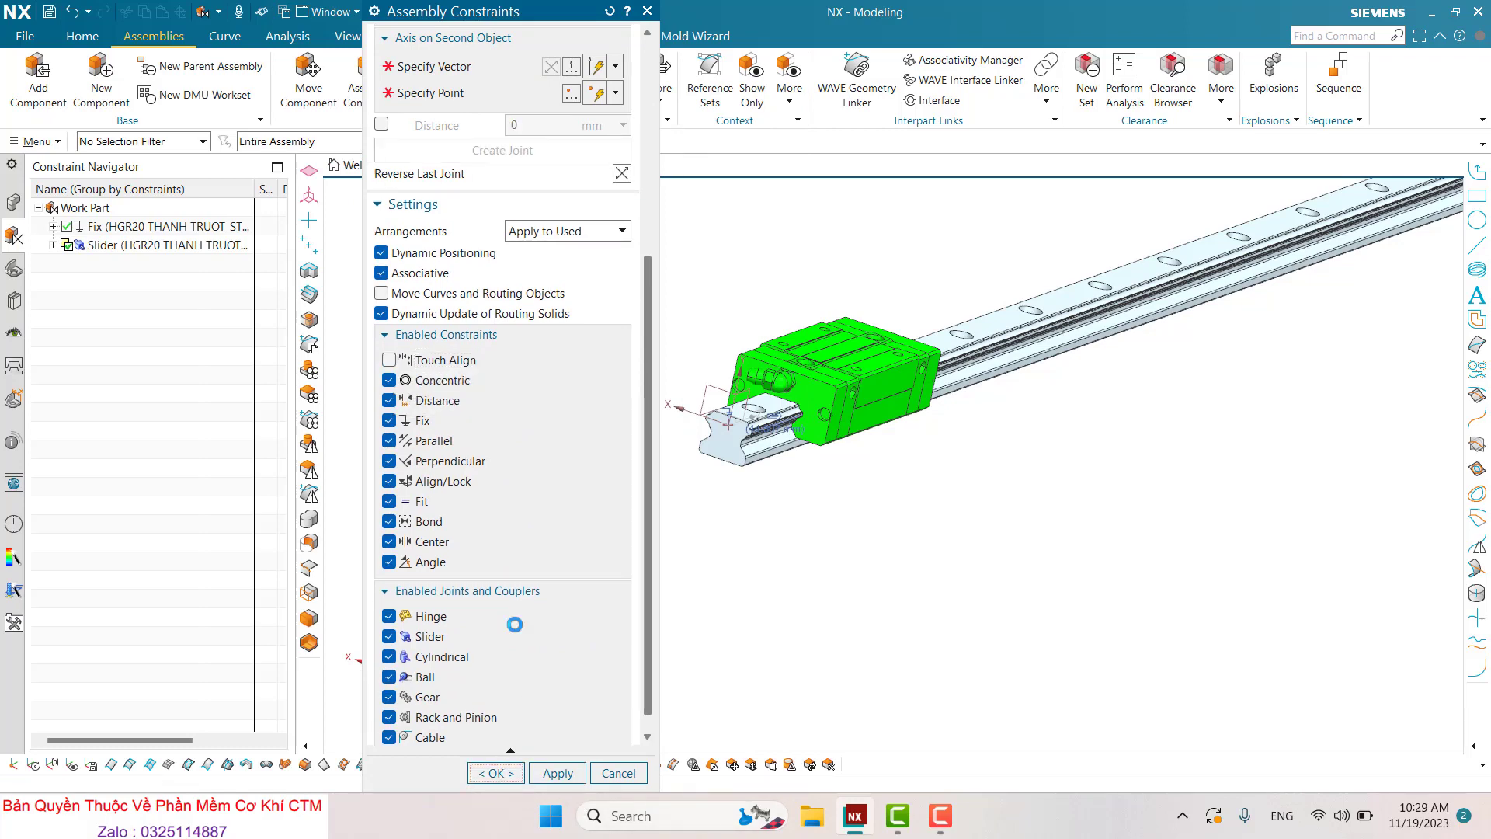
pyautogui.middleClick(504, 421)
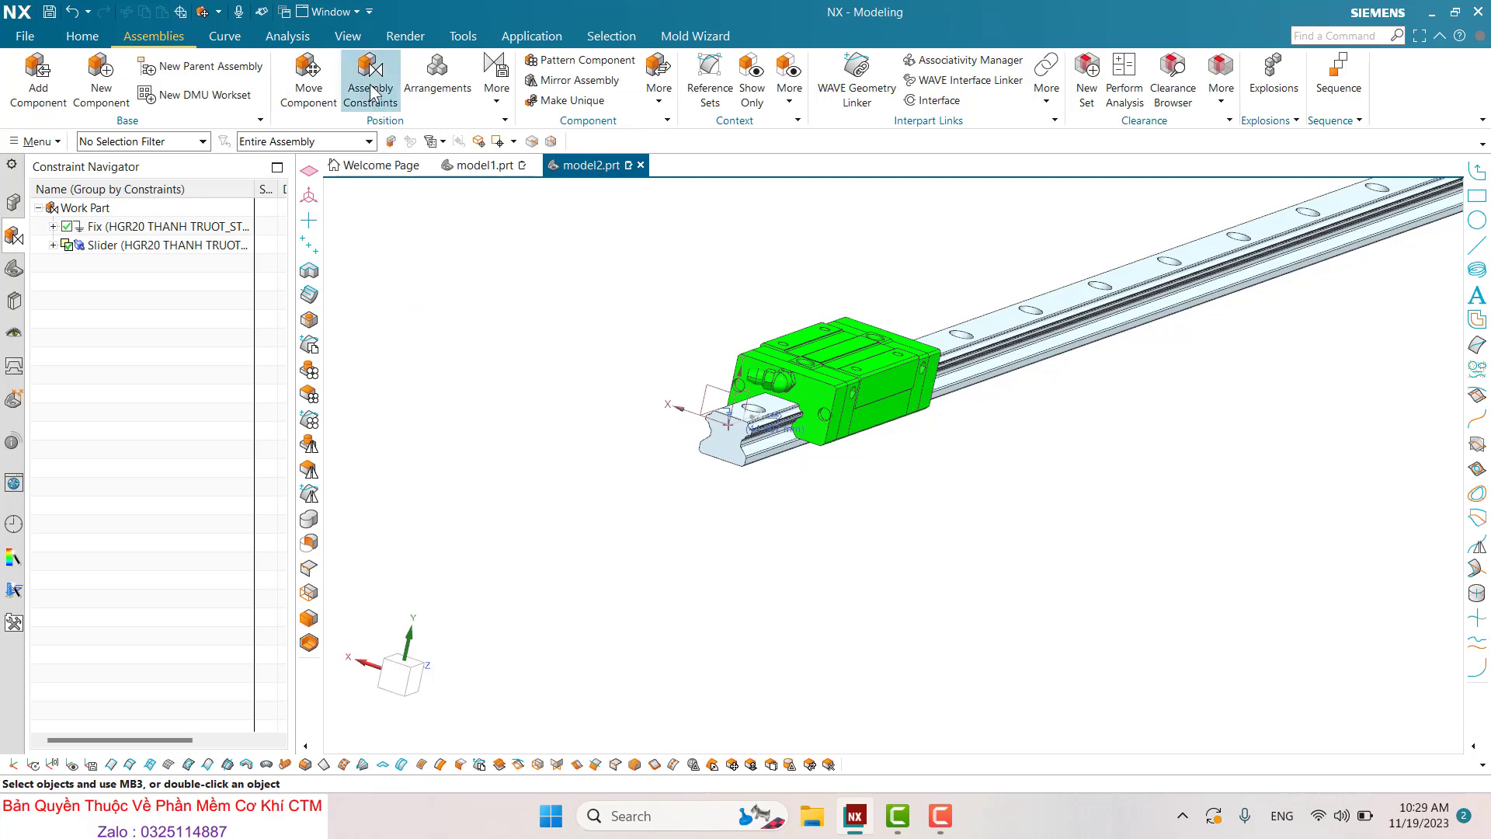
pyautogui.click(370, 78)
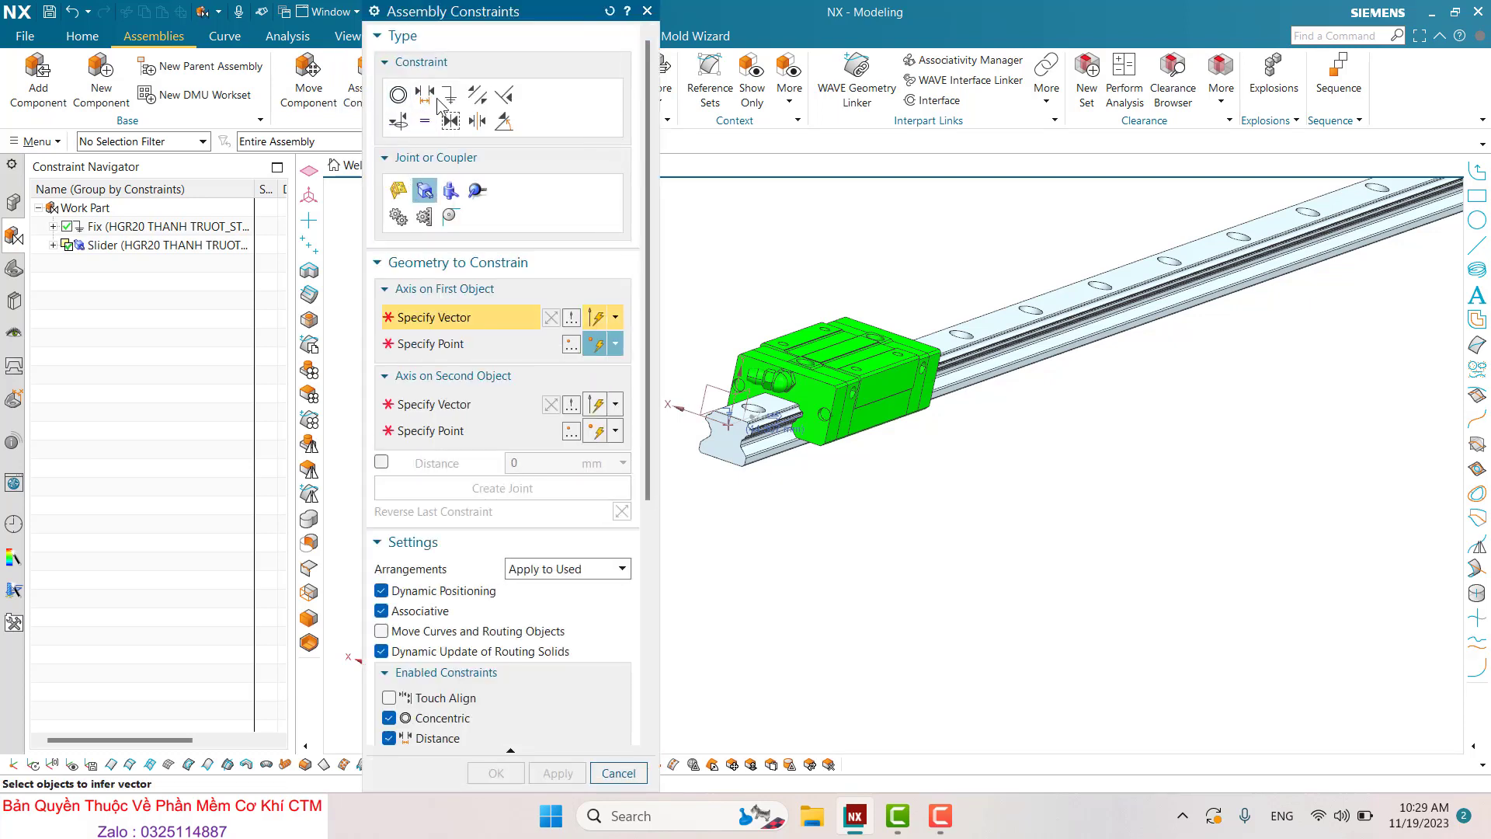
pyautogui.press('Escape')
# Re-edit and confirm the Slider joint, dismissing the Extract Geometry window
pyautogui.doubleClick(139, 245)
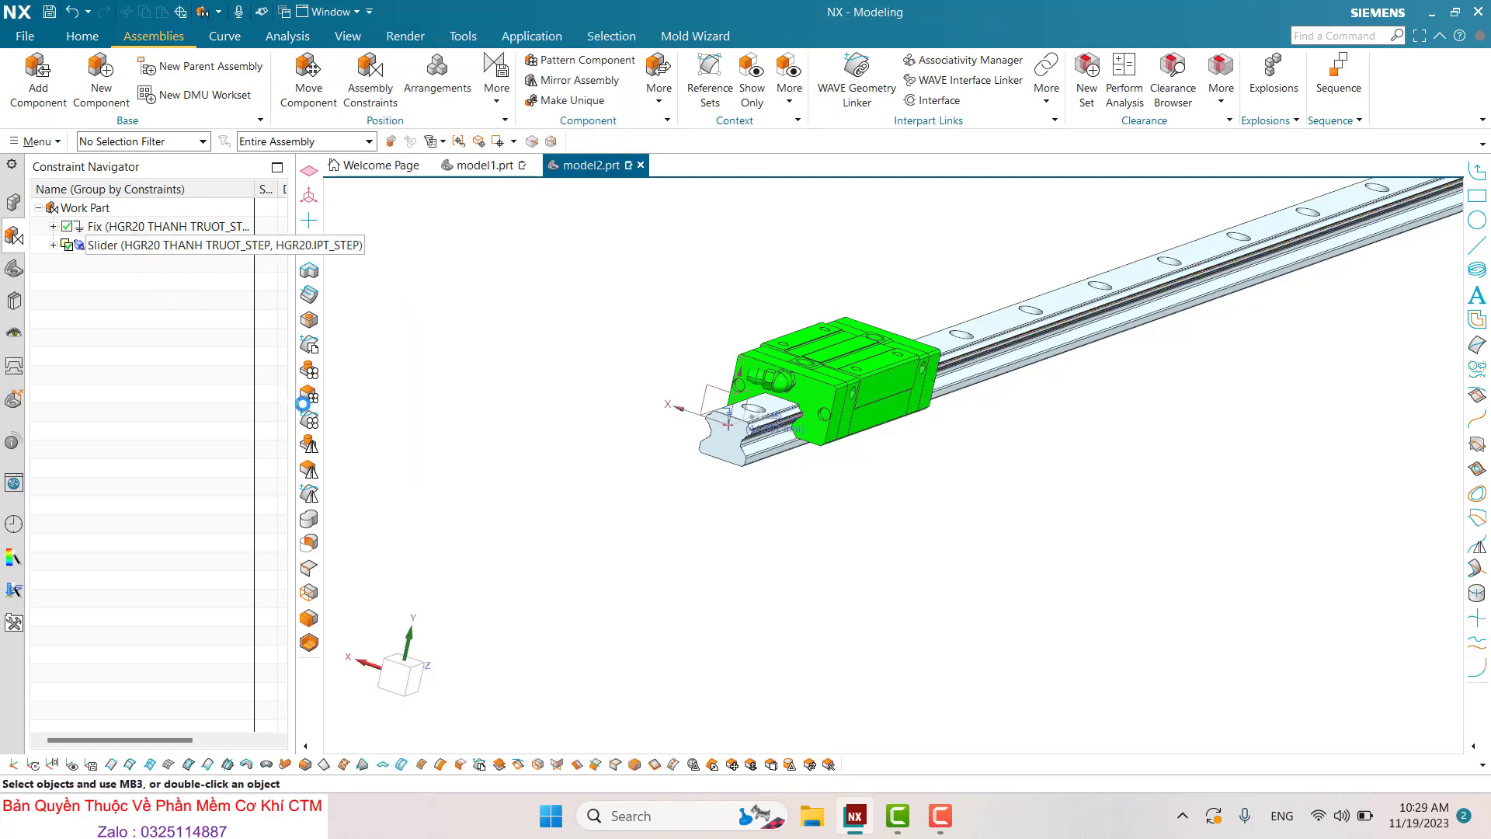
pyautogui.scroll(-1, 404, 544)
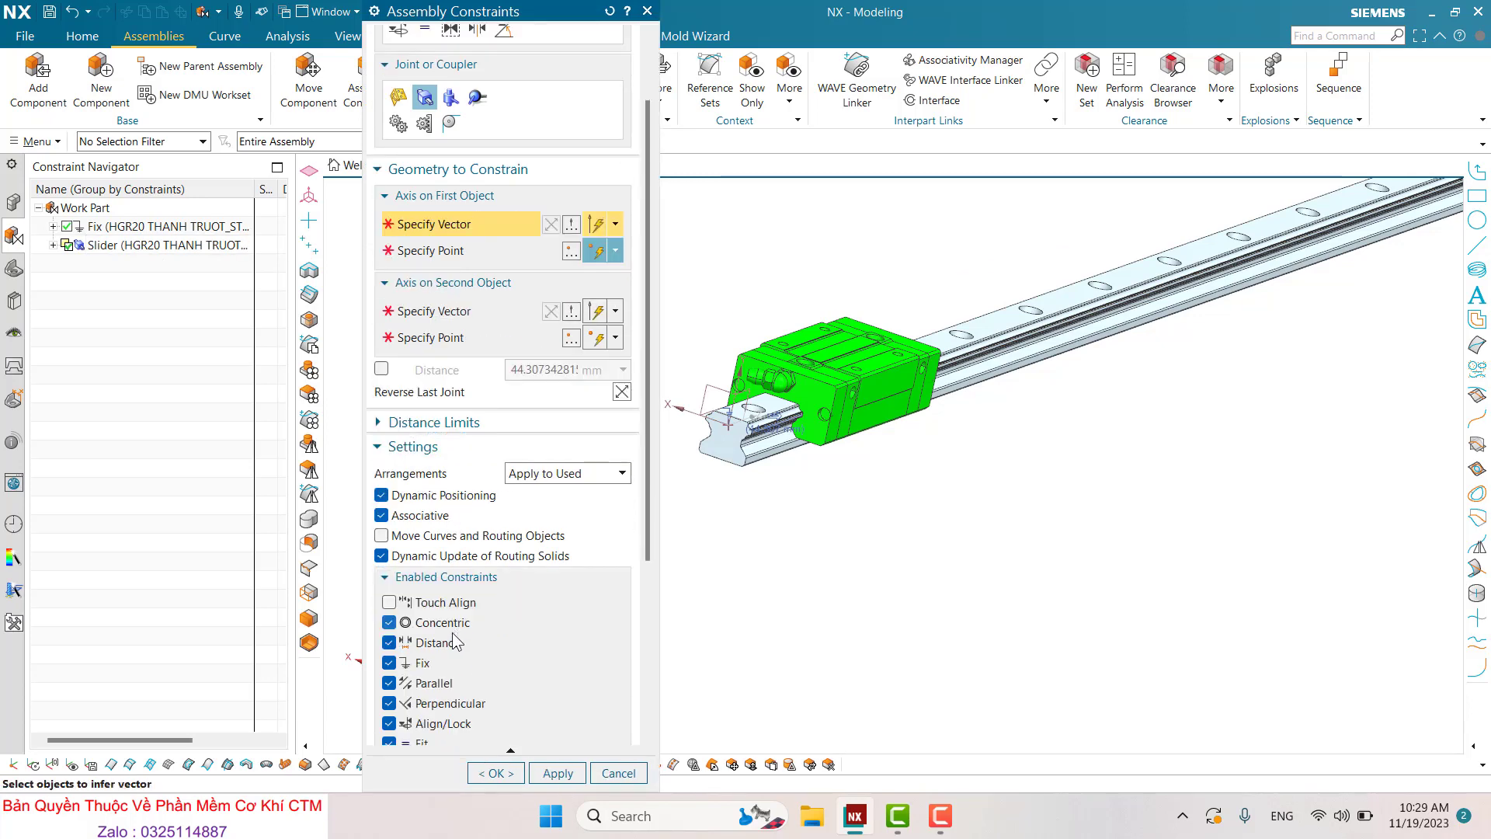
pyautogui.scroll(-2, 389, 588)
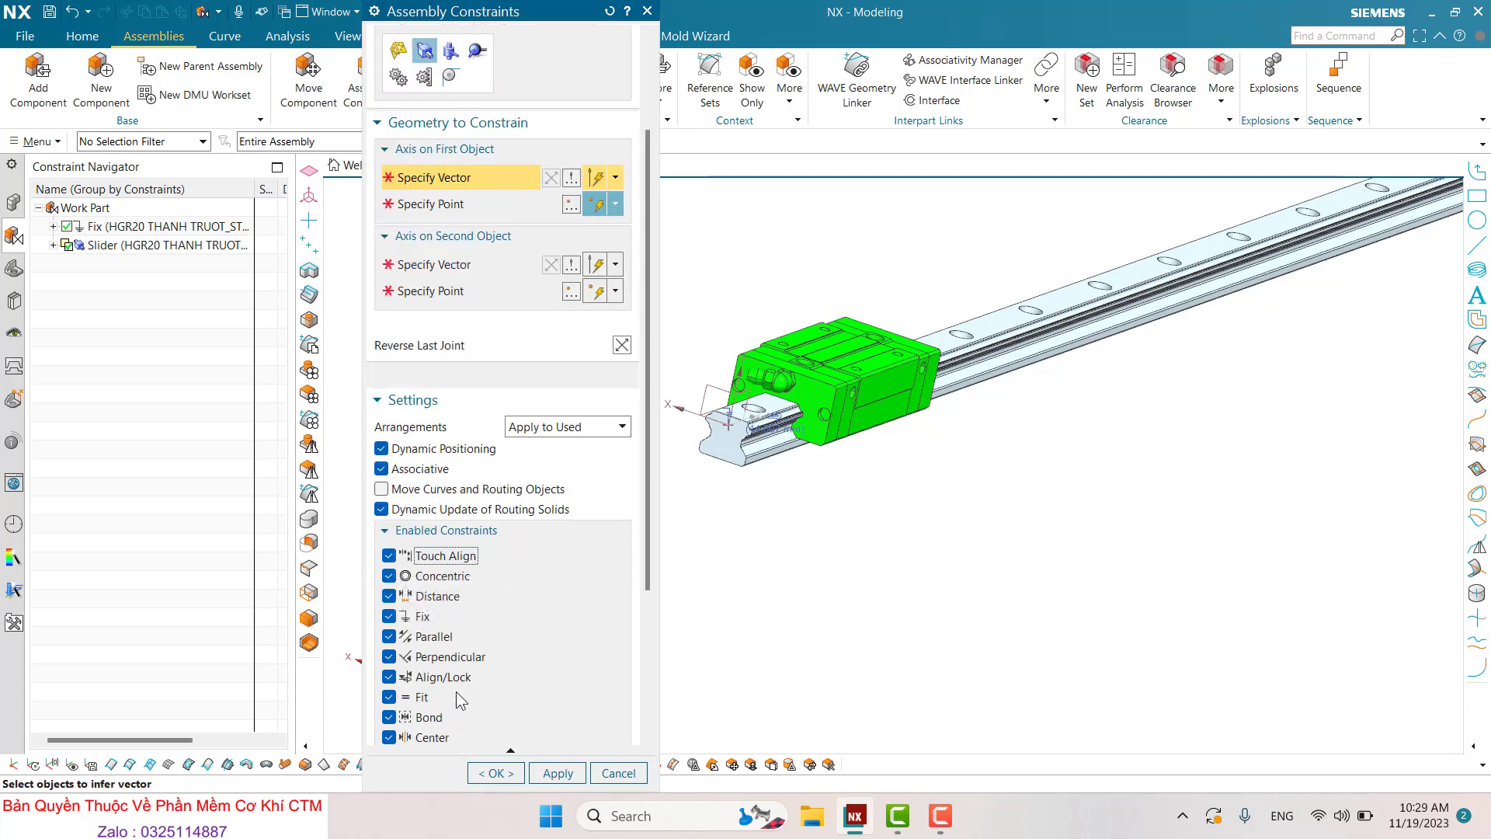
pyautogui.click(489, 773)
pyautogui.scroll(2, 605, 373)
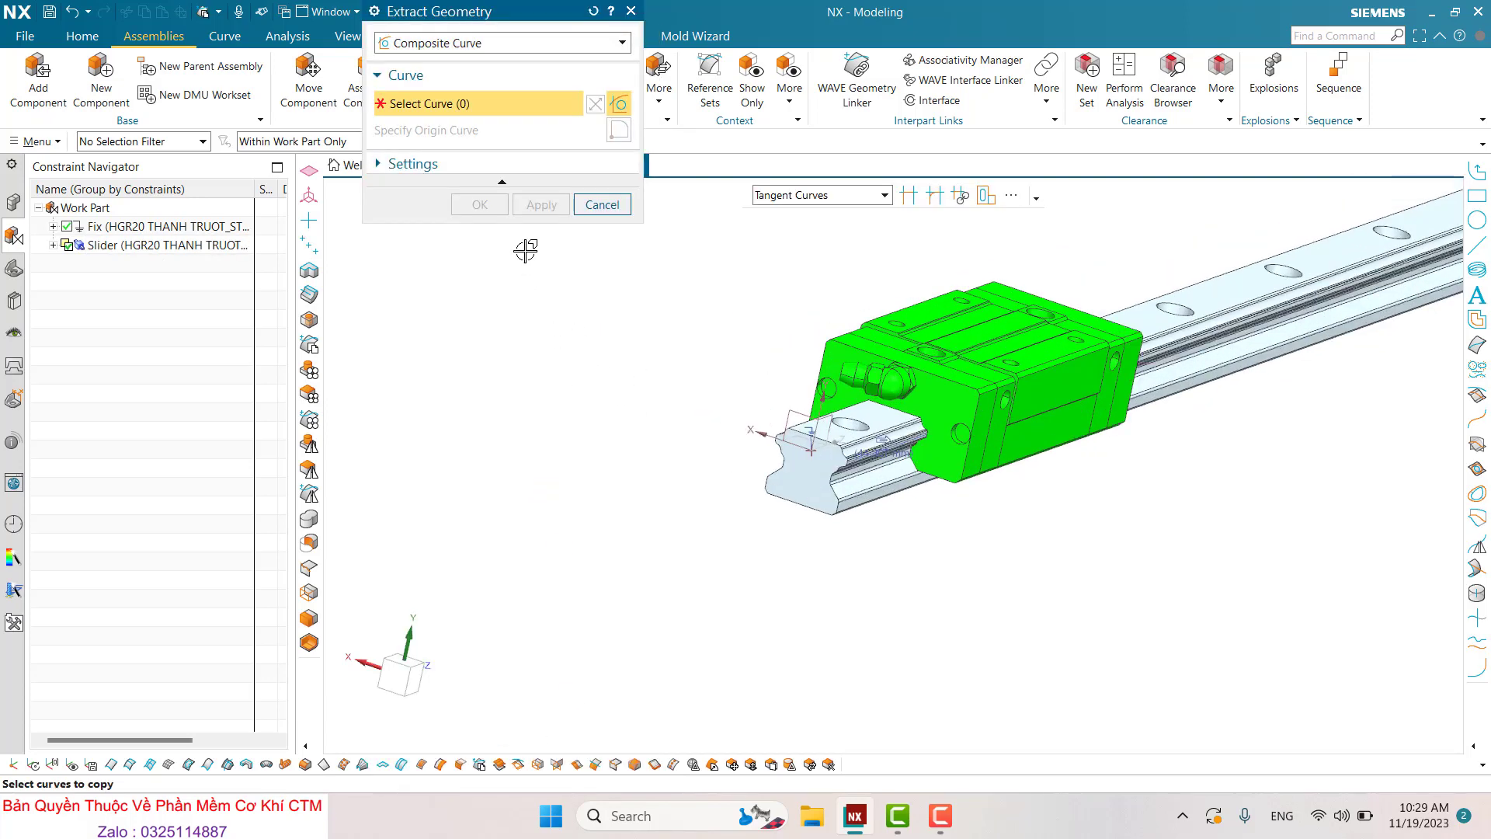
pyautogui.click(602, 204)
# Rotate the view to show the whole rail and launch Move Component
pyautogui.scroll(-3, 549, 393)
pyautogui.moveTo(549, 393); pyautogui.dragTo(549, 397, button='middle')
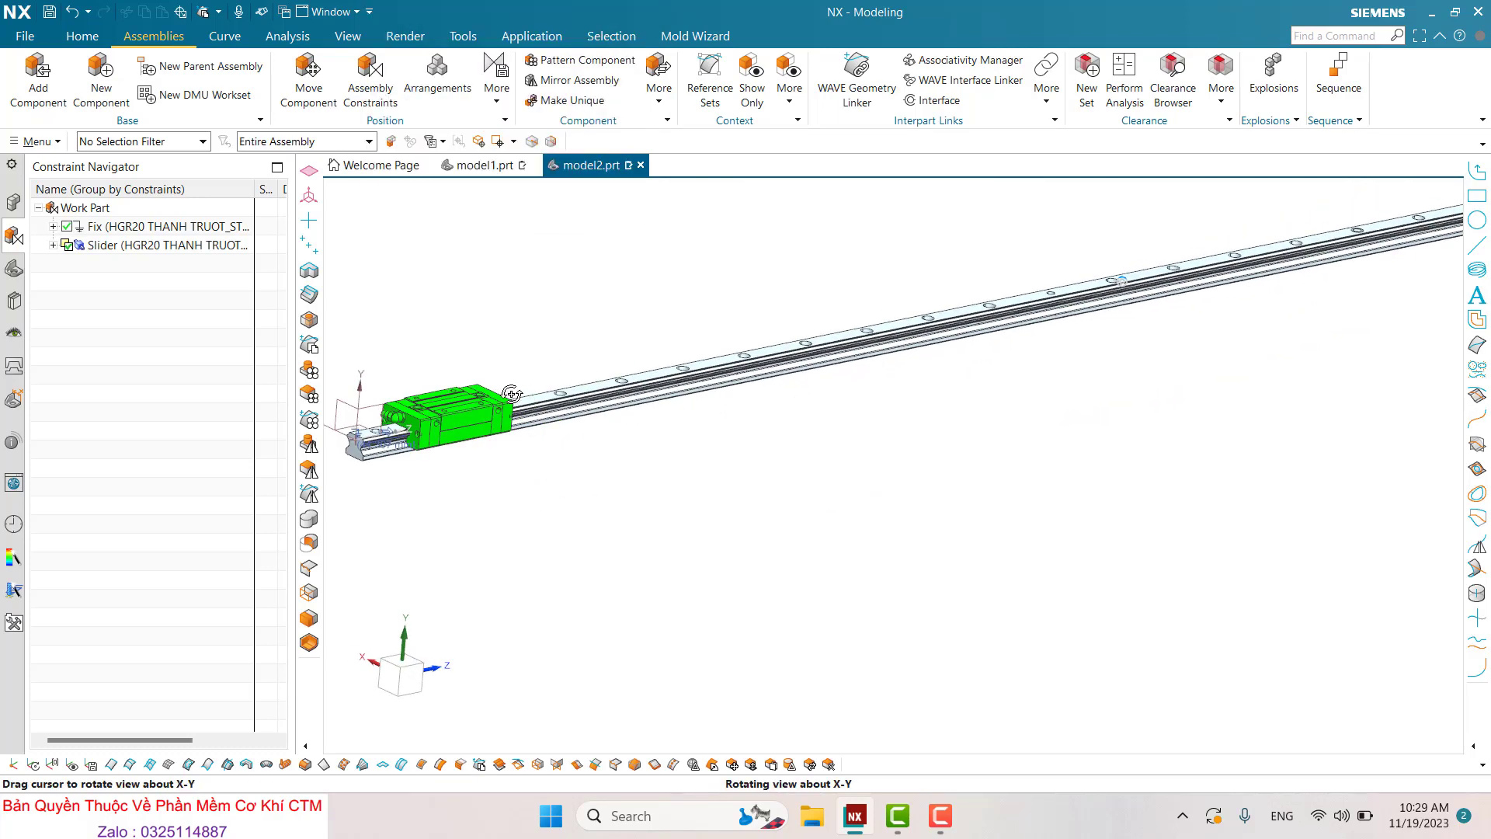
pyautogui.scroll(-3, 549, 397)
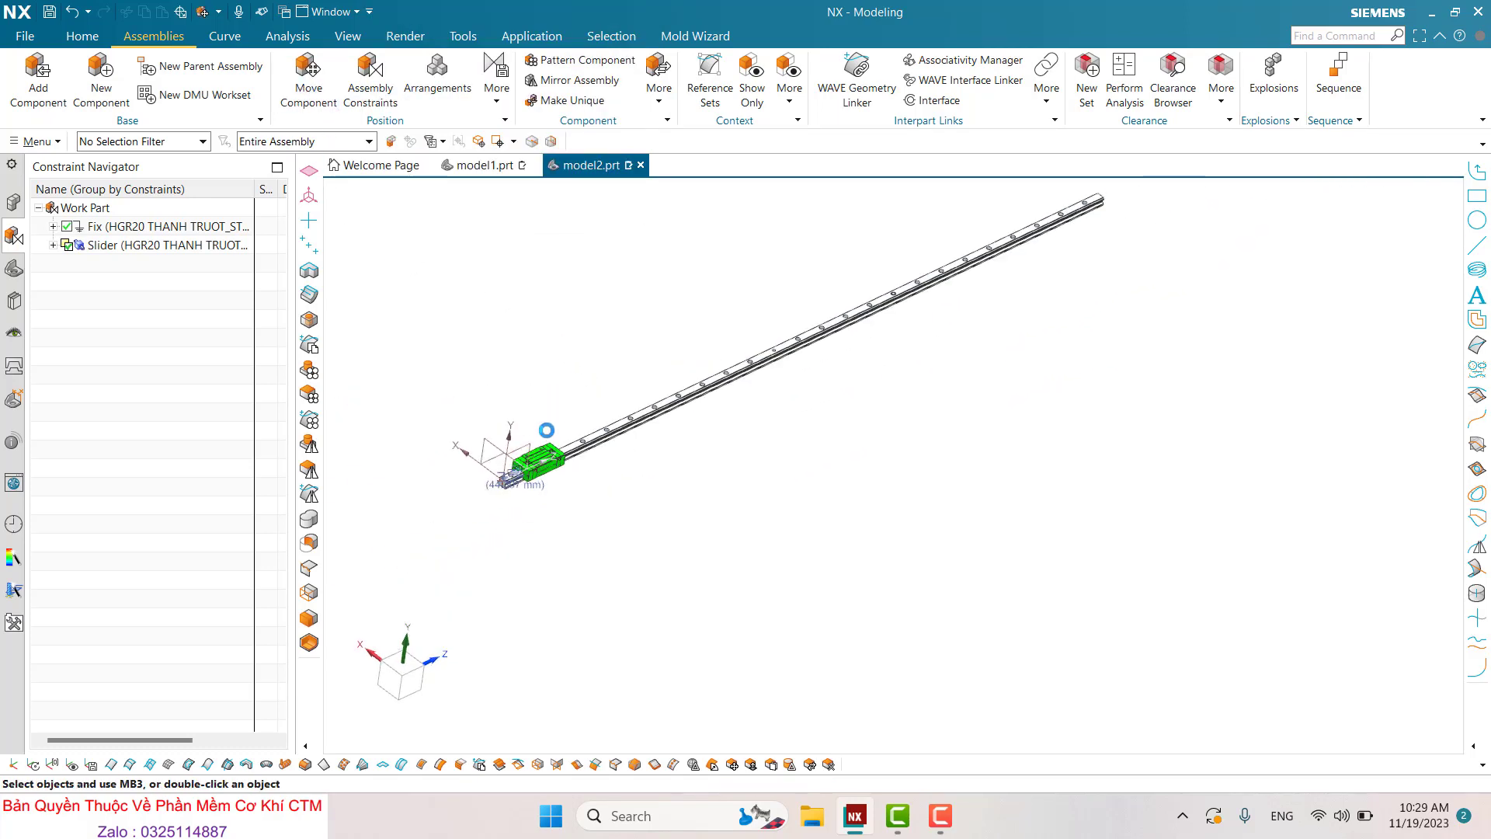
pyautogui.hotkey('ctrl', 't')
# Slide the green carriage about 608 mm along the rail, then back -90 mm, and accept
pyautogui.scroll(5, 538, 457)
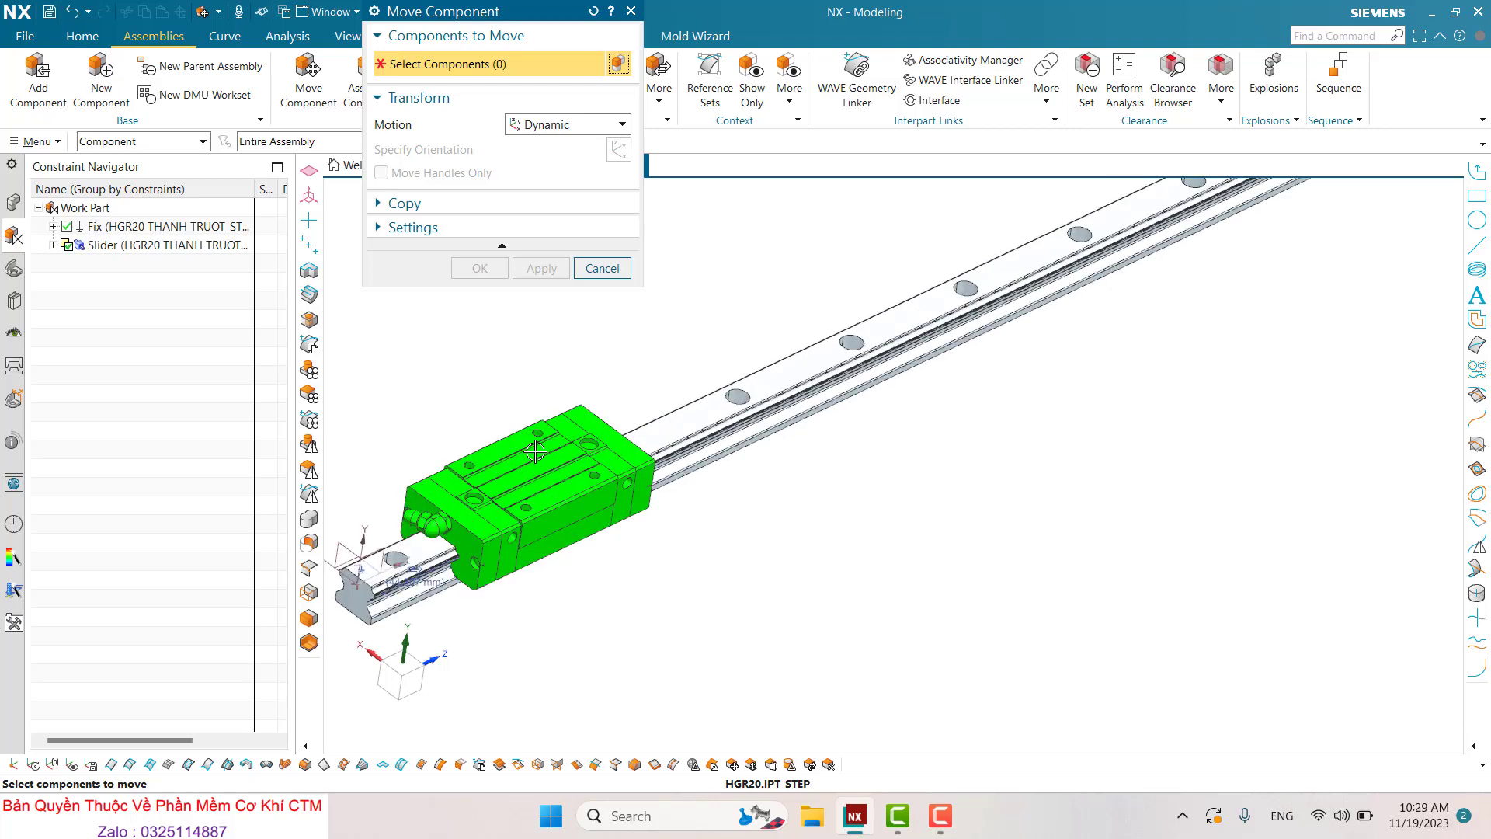
pyautogui.click(466, 149)
pyautogui.scroll(-3, 625, 471)
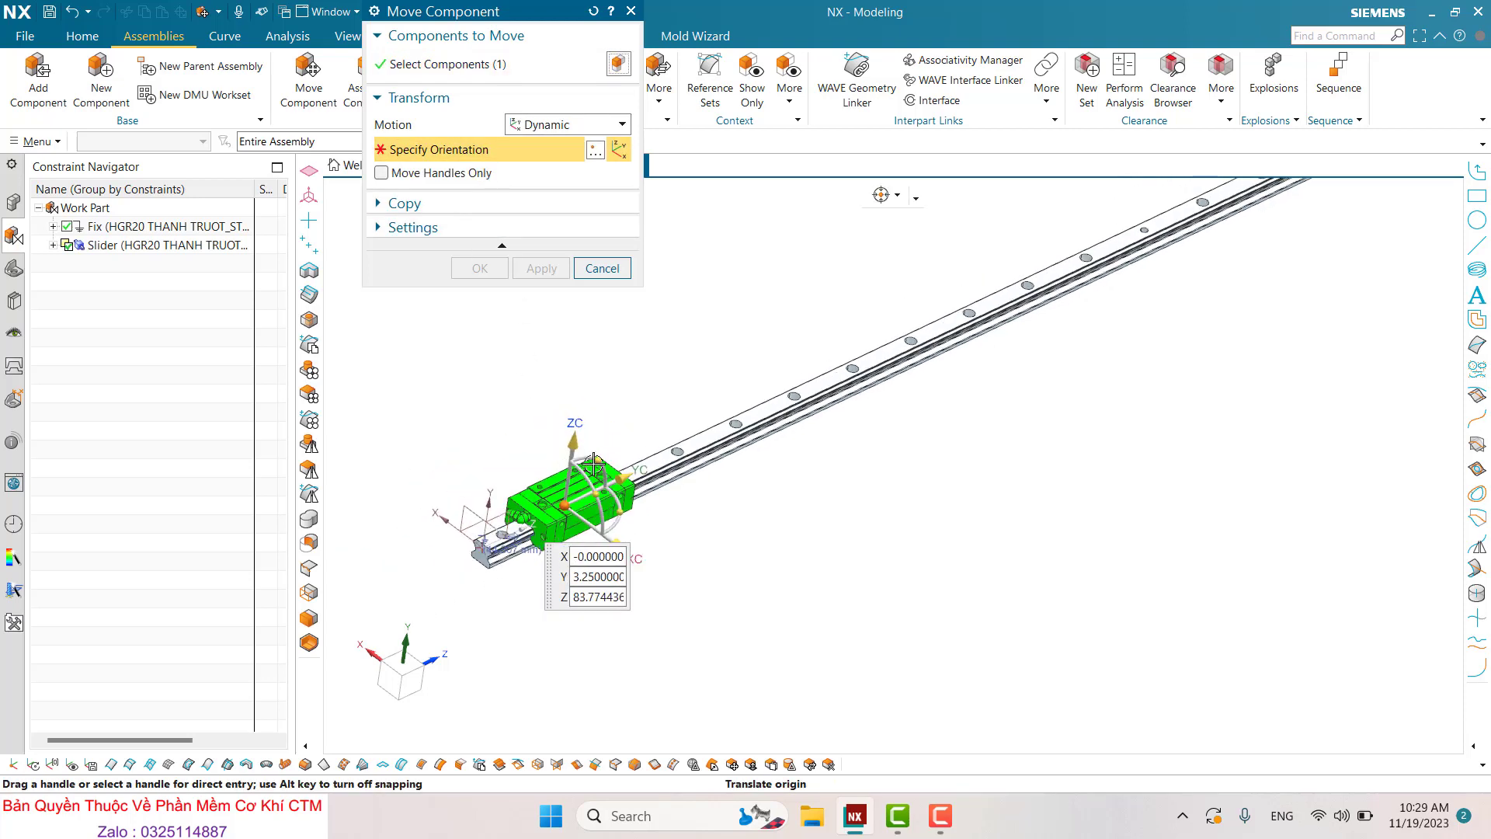
pyautogui.moveTo(625, 472); pyautogui.dragTo(1168, 306)
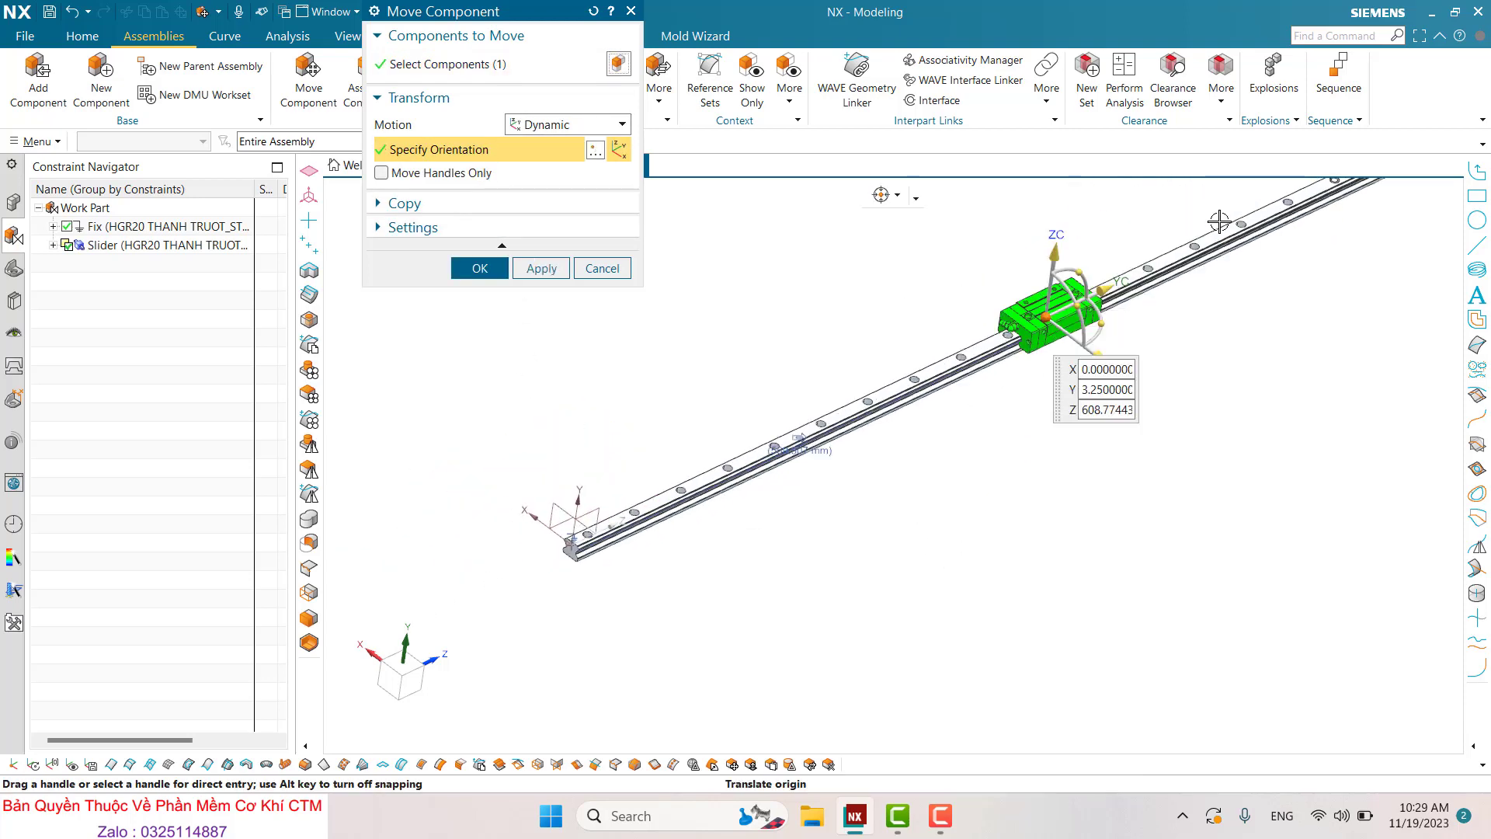
pyautogui.scroll(2, 1188, 281)
pyautogui.scroll(2, 1188, 282)
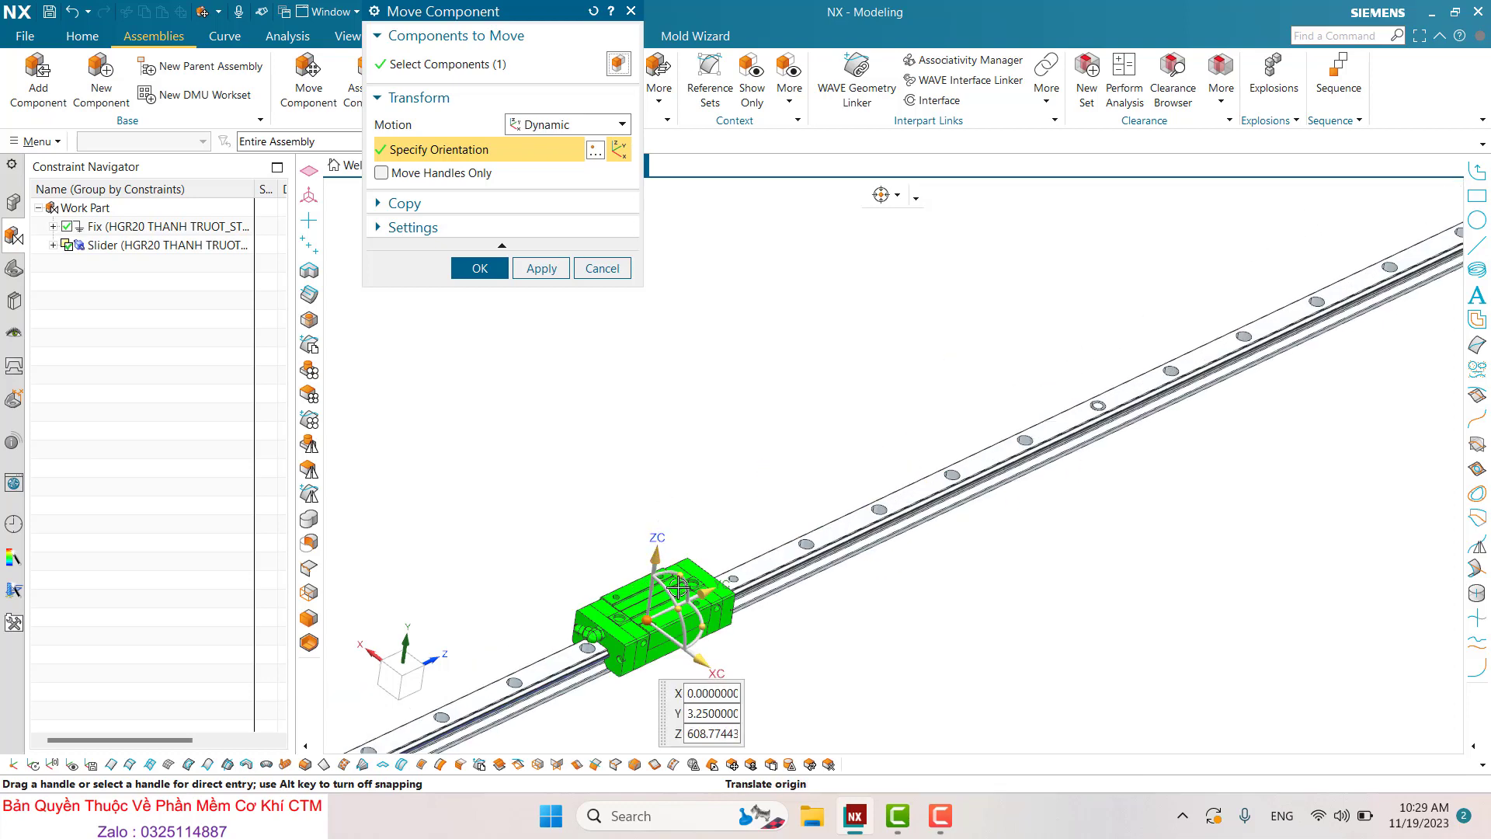
pyautogui.moveTo(1298, 336); pyautogui.dragTo(919, 353)
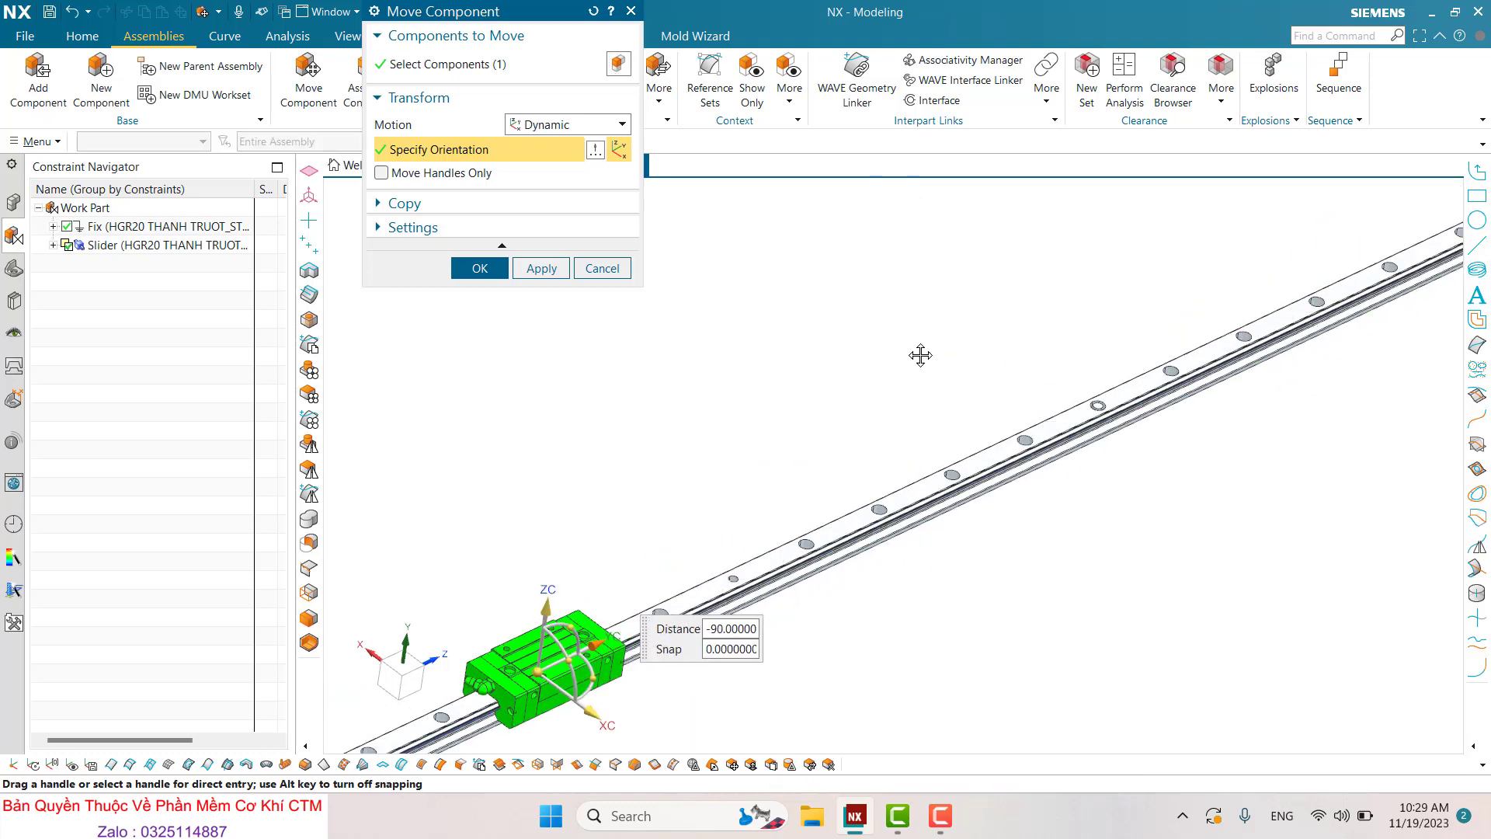
pyautogui.middleClick(565, 330)
pyautogui.scroll(-2, 729, 349)
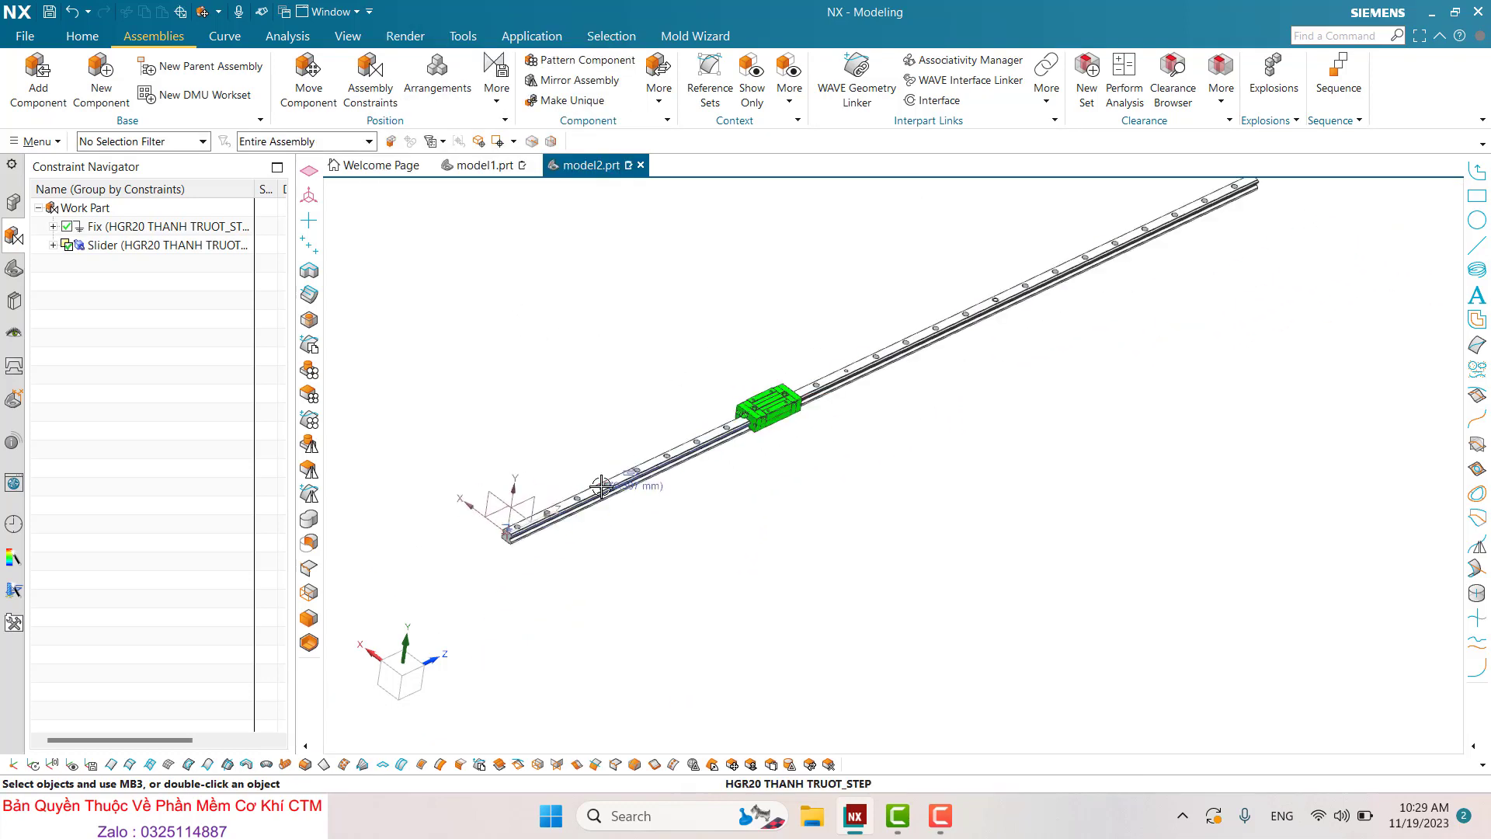
pyautogui.scroll(2, 508, 275)
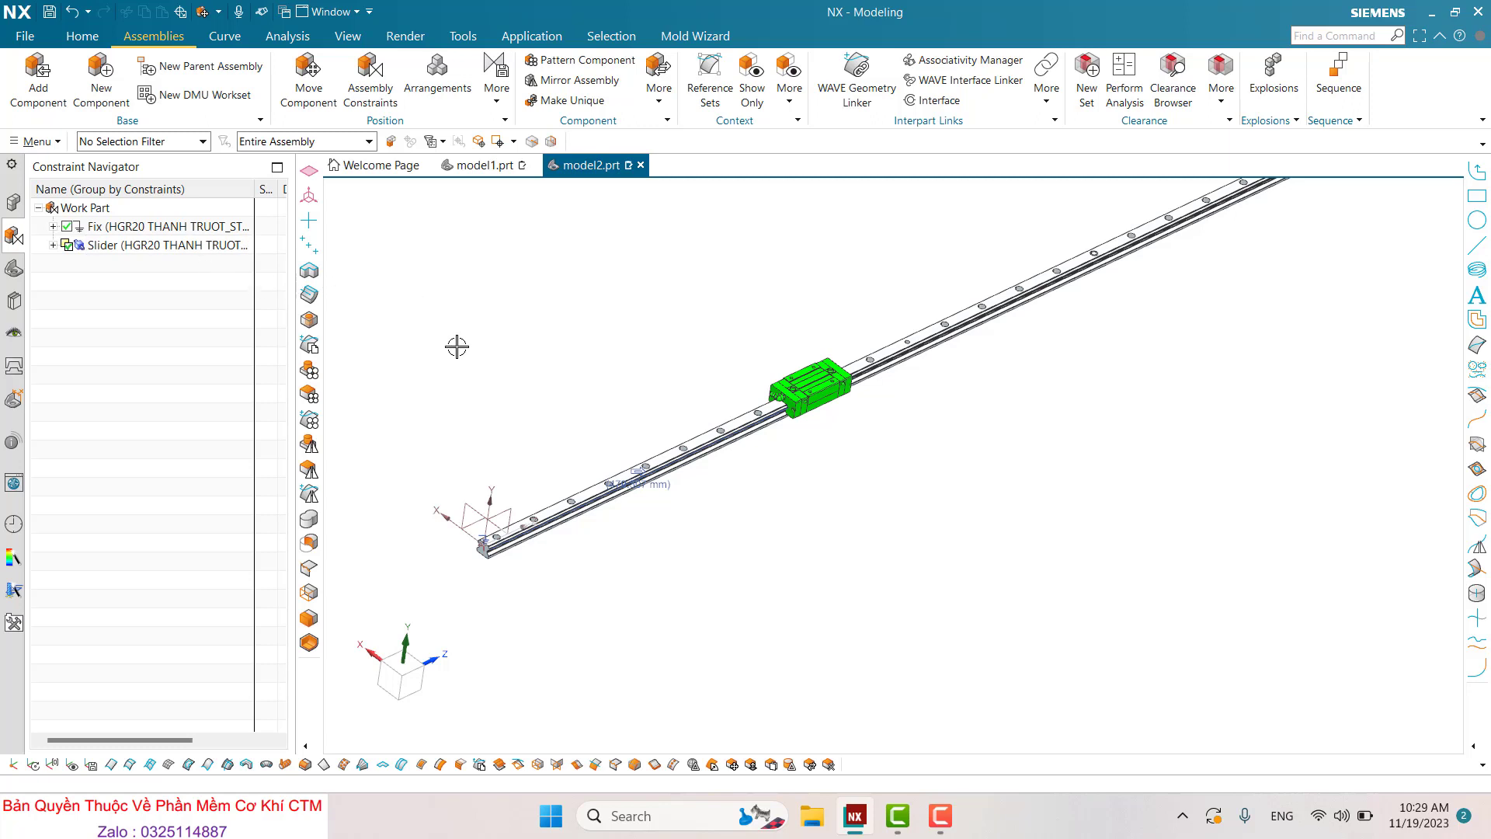
# Apply a One Plane section view, shifting the cutting plane along Z
pyautogui.click(332, 41)
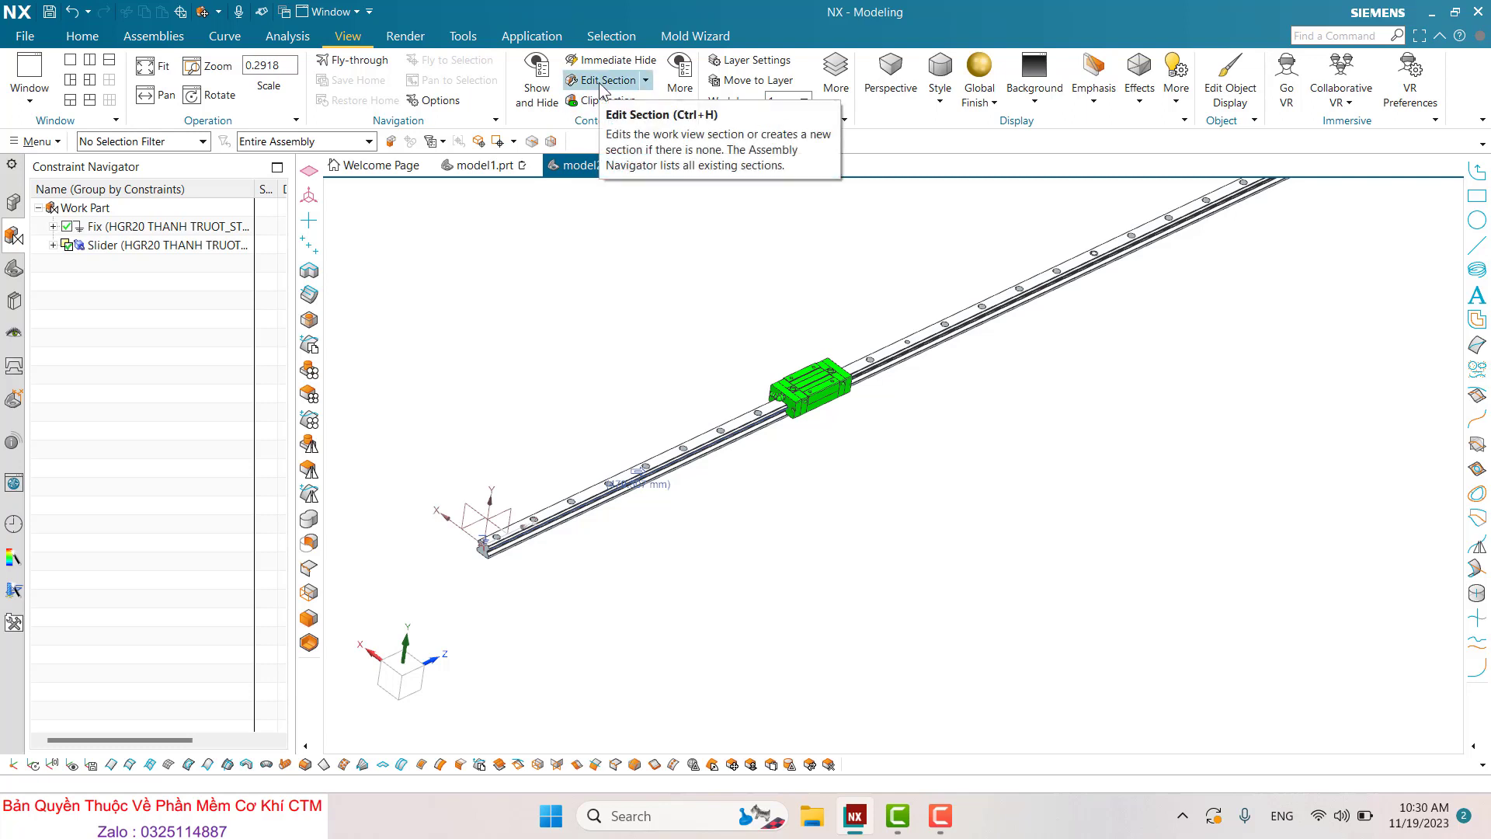
pyautogui.hotkey('ctrl', 'h')
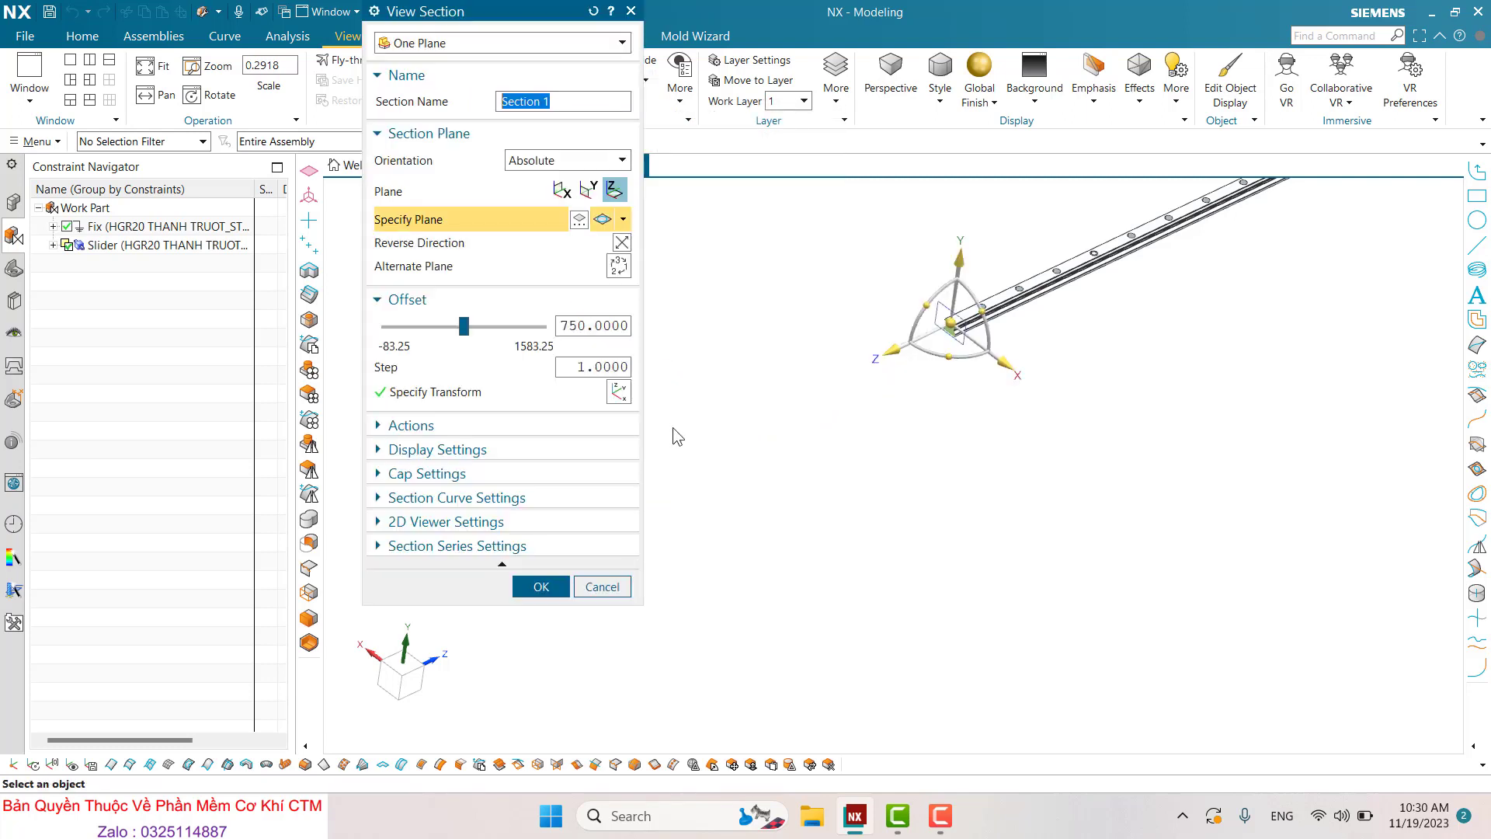
pyautogui.moveTo(851, 359); pyautogui.dragTo(738, 395)
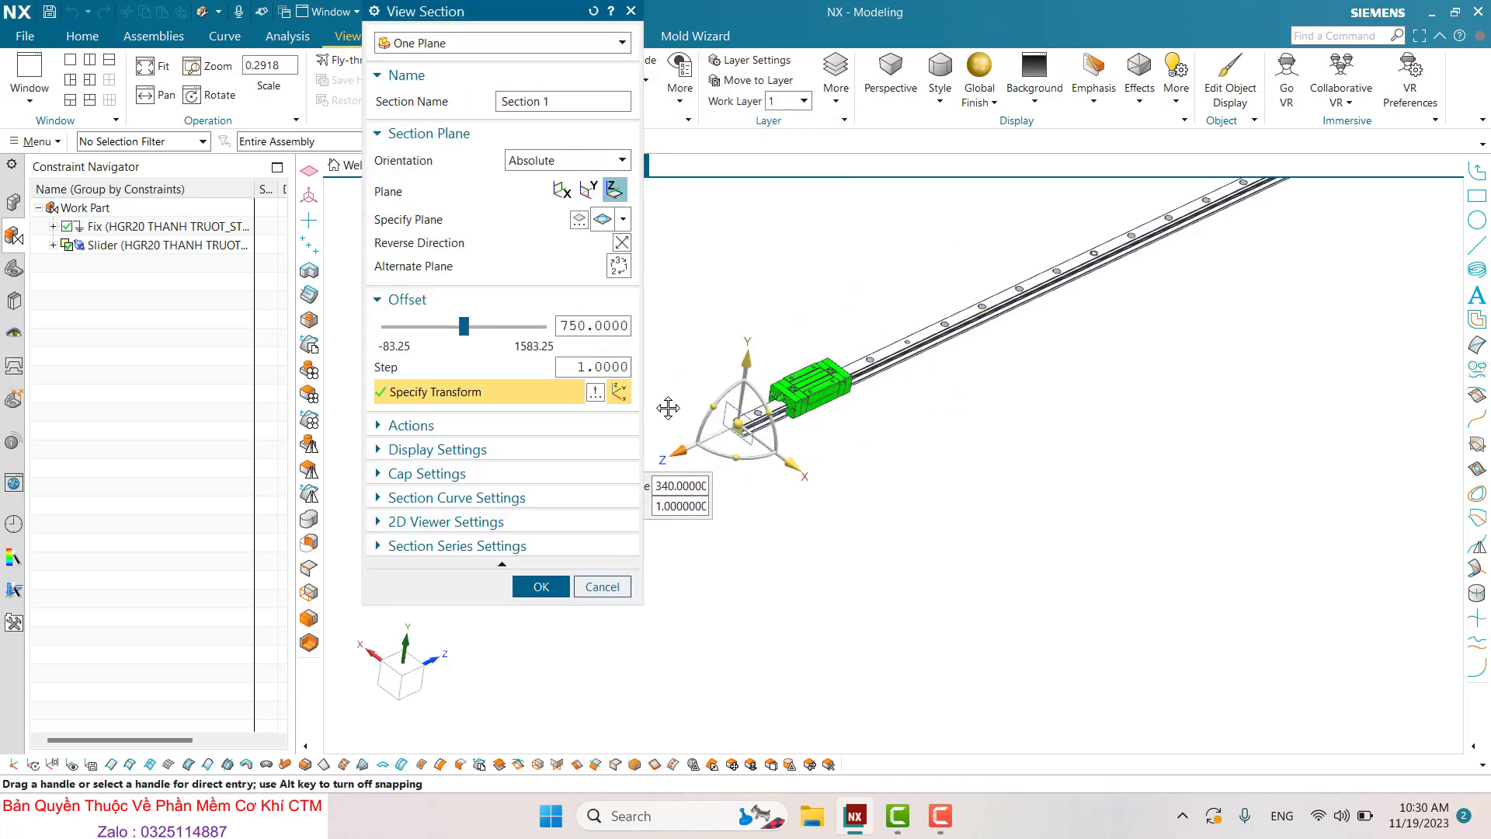
pyautogui.click(541, 585)
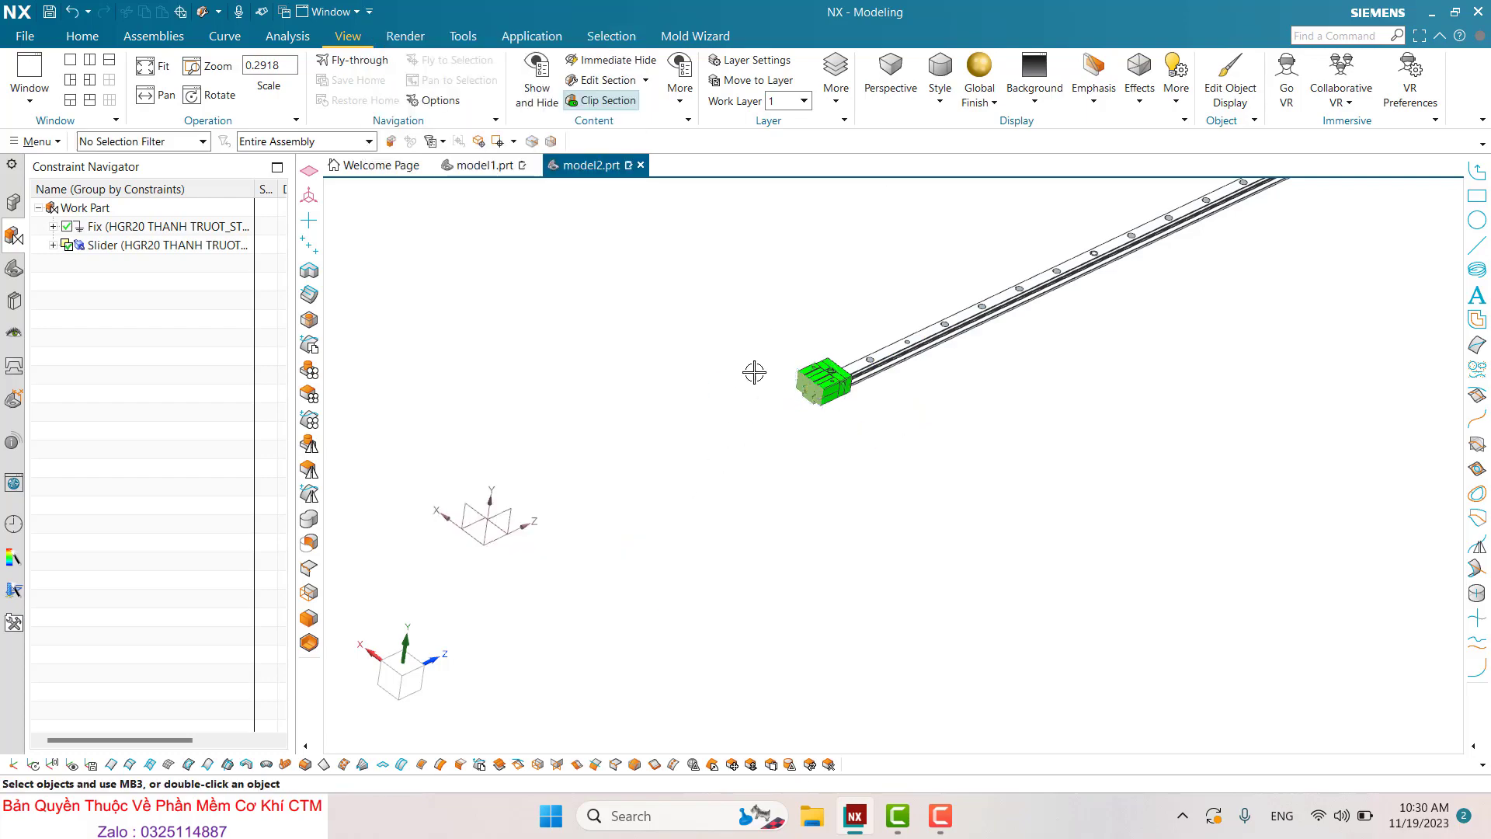
# Orbit and zoom around the sectioned carriage and rail to inspect the cut
pyautogui.scroll(3, 887, 439)
pyautogui.scroll(8, 886, 439)
pyautogui.moveTo(772, 290)
pyautogui.mouseDown(button='middle')
pyautogui.moveTo(812, 246)
pyautogui.moveTo(816, 305)
pyautogui.moveTo(762, 279)
pyautogui.moveTo(772, 326)
pyautogui.moveTo(828, 316)
pyautogui.moveTo(779, 326)
pyautogui.moveTo(751, 272)
pyautogui.moveTo(751, 330)
pyautogui.mouseUp(button='middle')
pyautogui.scroll(-5, 854, 333)
pyautogui.scroll(4, 1031, 355)
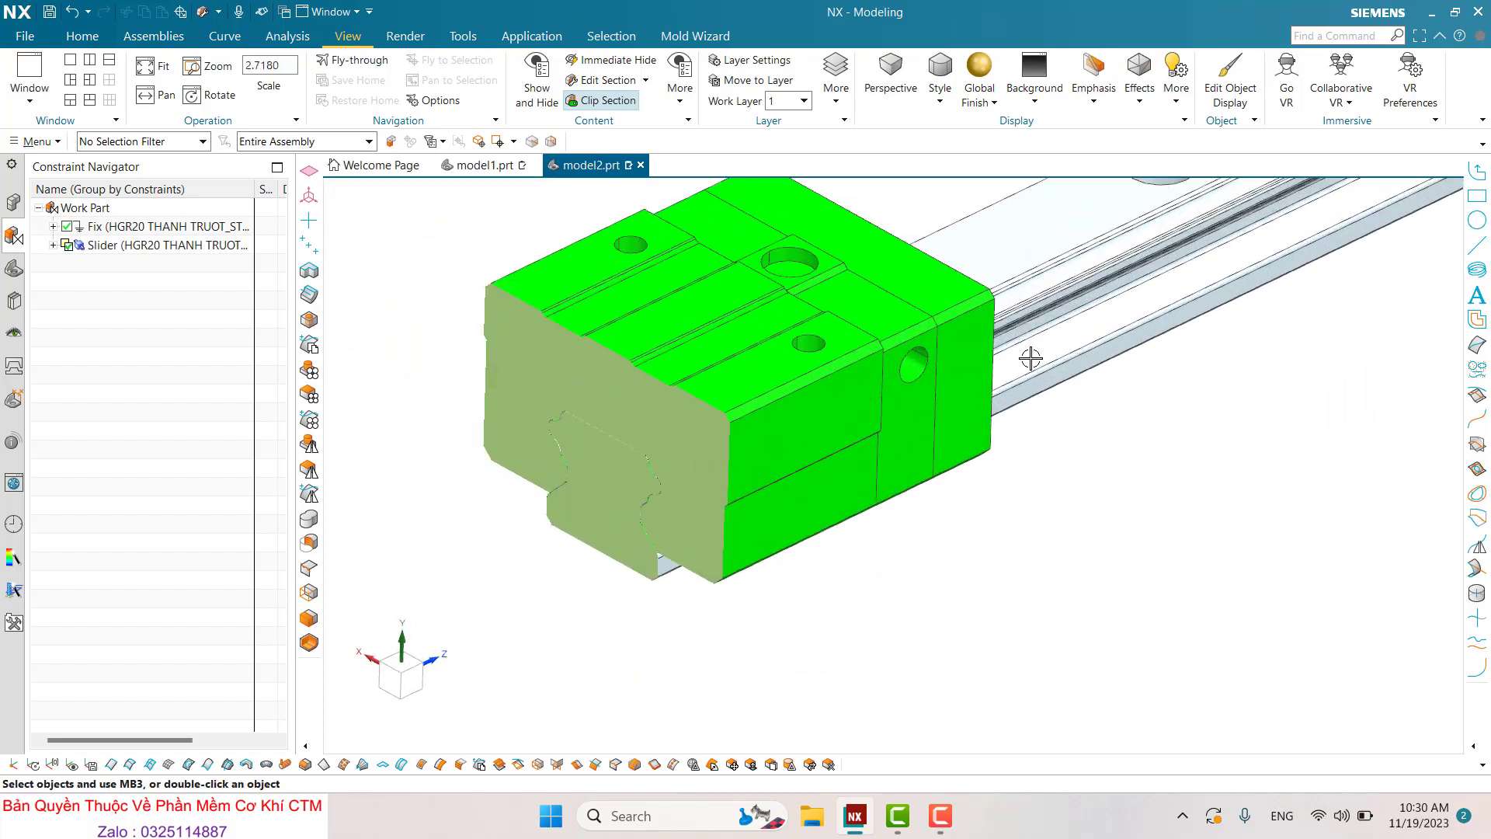
pyautogui.scroll(3, 982, 503)
pyautogui.scroll(-3, 982, 504)
pyautogui.moveTo(983, 503)
pyautogui.mouseDown(button='middle')
pyautogui.moveTo(1041, 489)
pyautogui.moveTo(999, 375)
pyautogui.mouseUp(button='middle')
pyautogui.scroll(4, 497, 644)
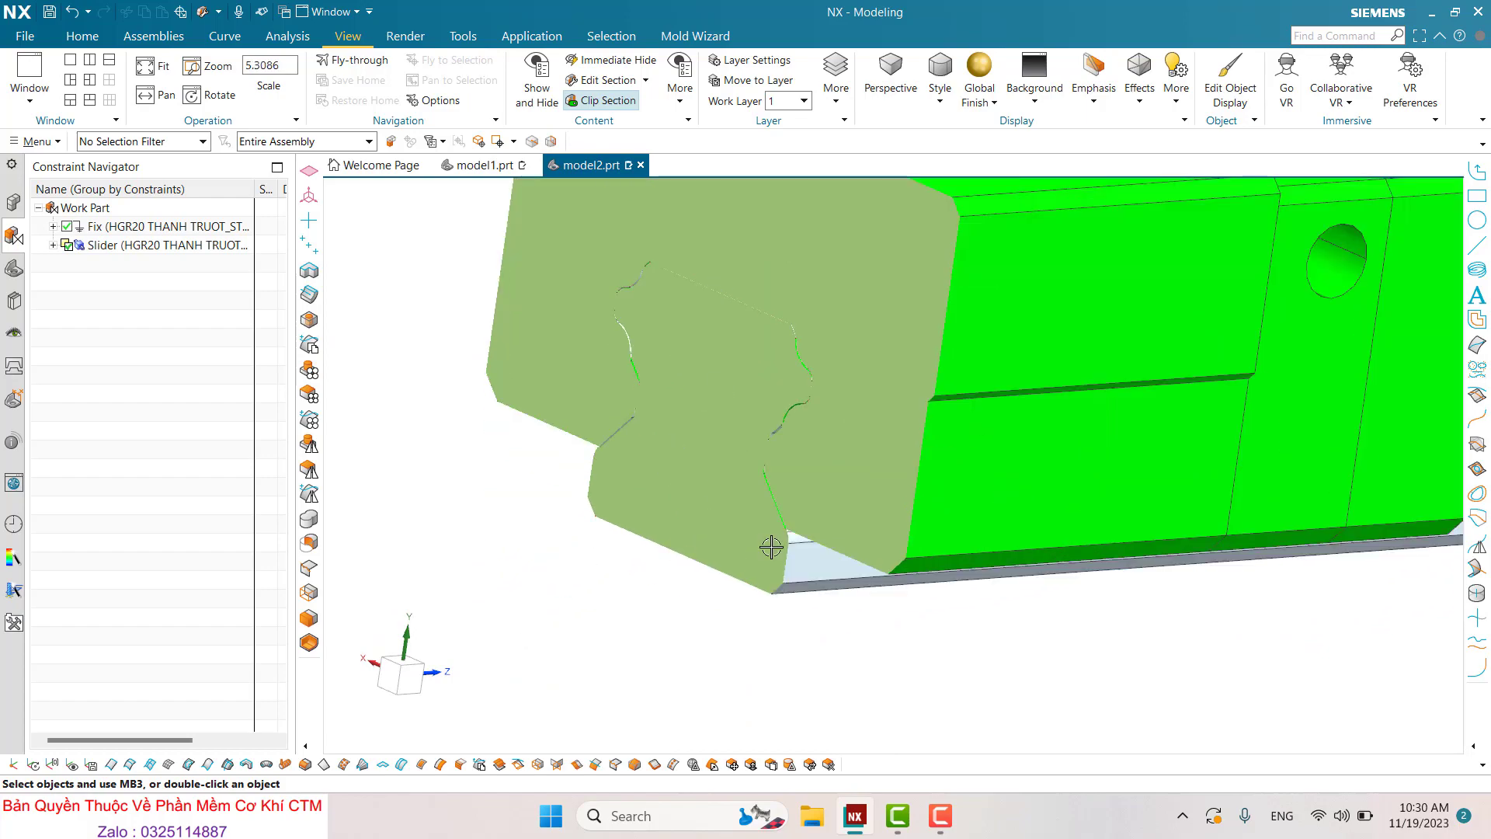
pyautogui.scroll(-3, 771, 548)
pyautogui.moveTo(779, 510)
pyautogui.mouseDown(button='middle')
pyautogui.moveTo(748, 553)
pyautogui.moveTo(490, 538)
pyautogui.mouseUp(button='middle')
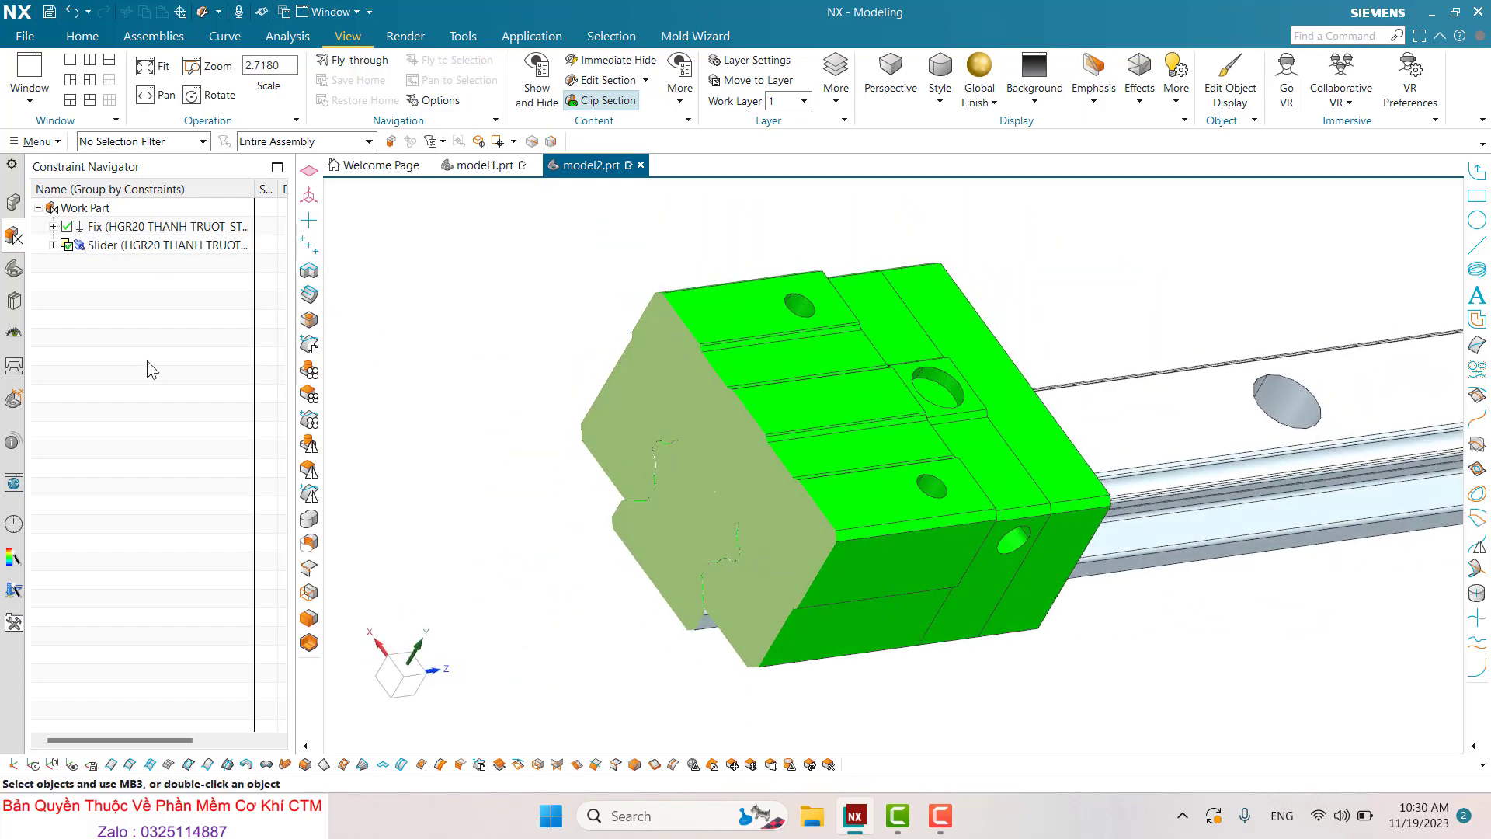
pyautogui.scroll(-5, 369, 330)
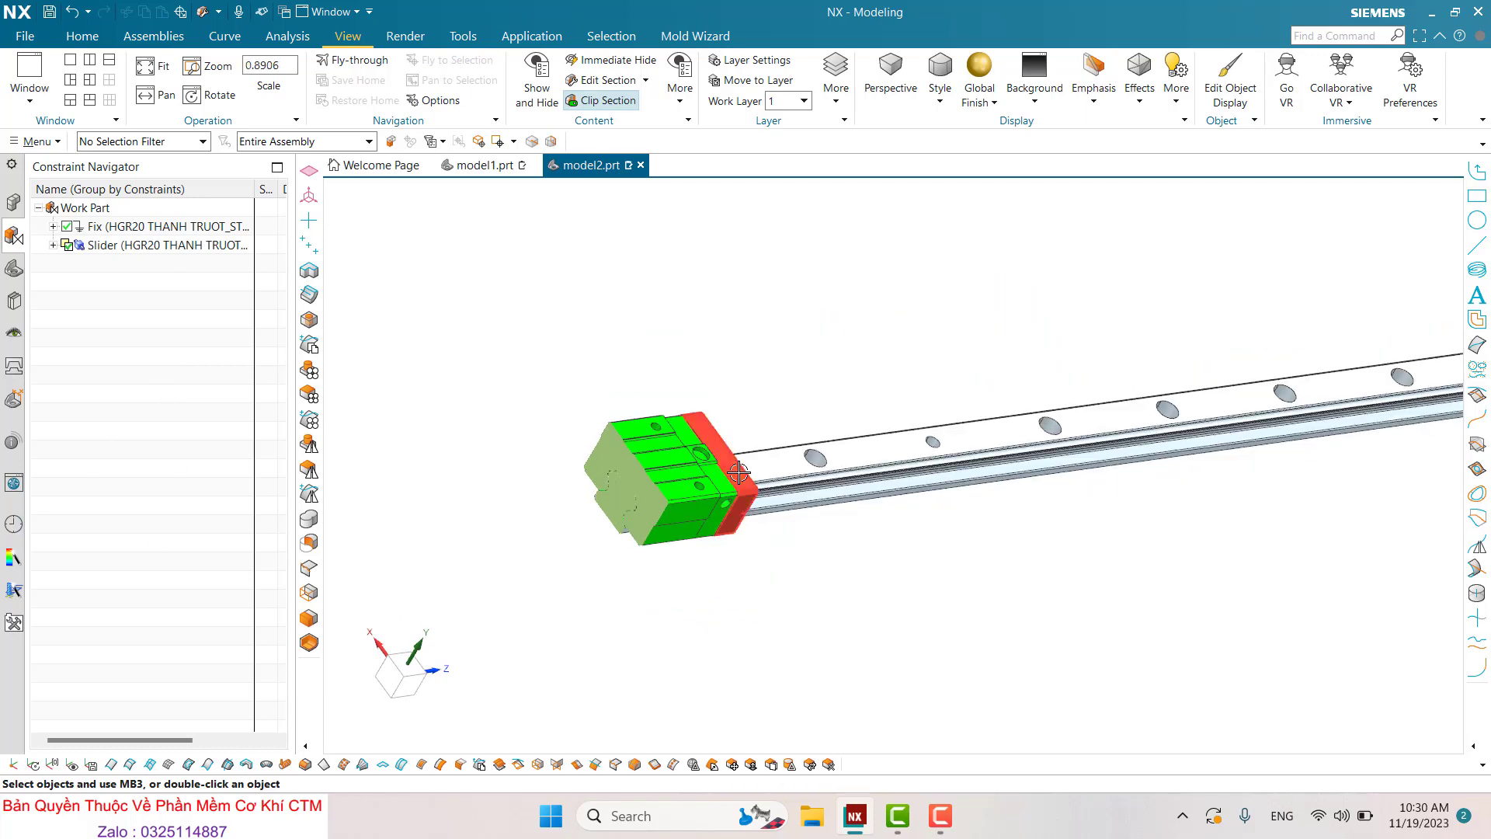
pyautogui.scroll(3, 590, 349)
pyautogui.moveTo(699, 365); pyautogui.dragTo(866, 373, button='middle')
pyautogui.scroll(-3, 866, 374)
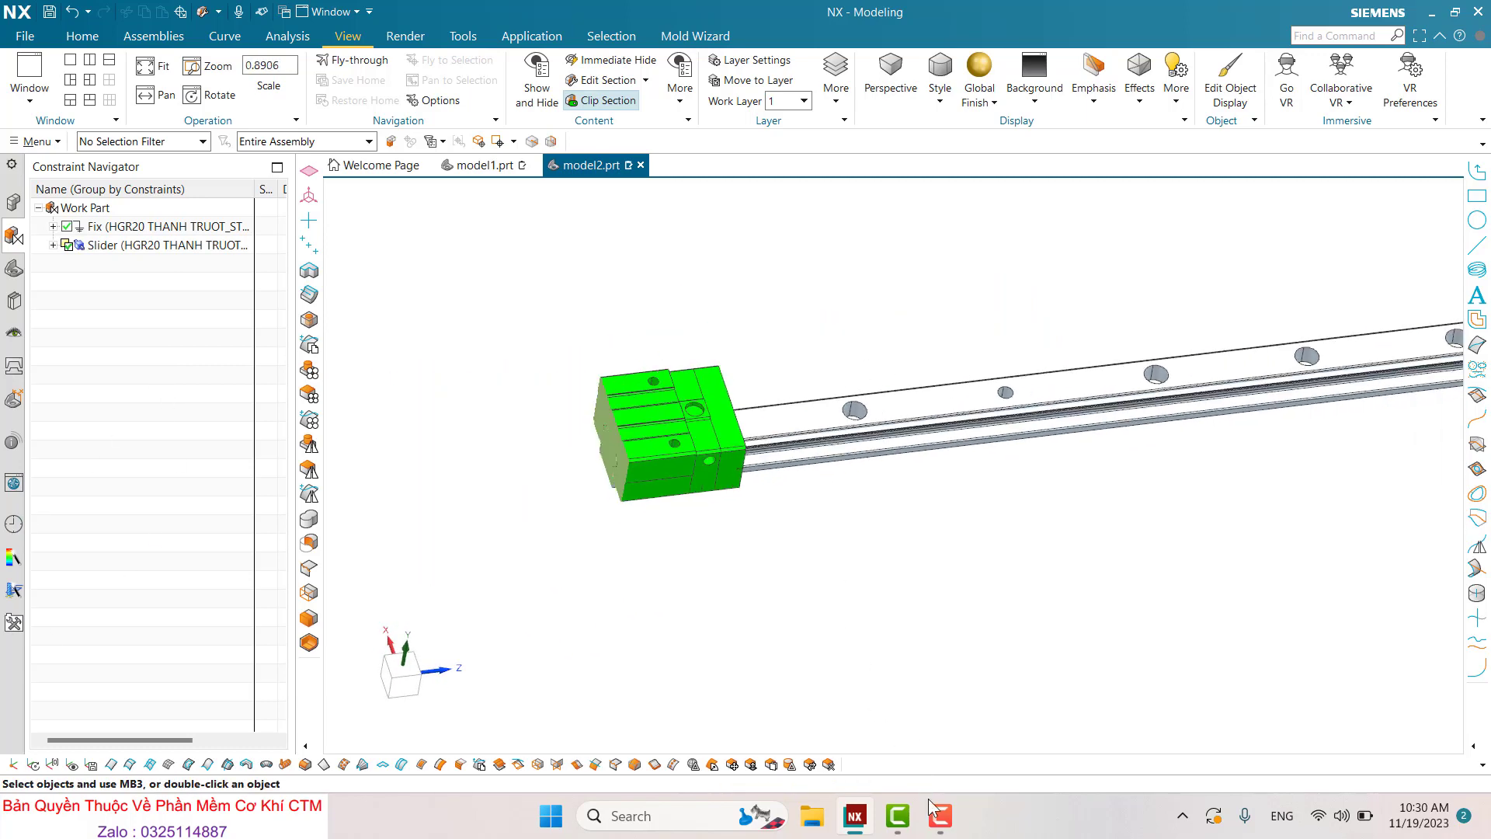